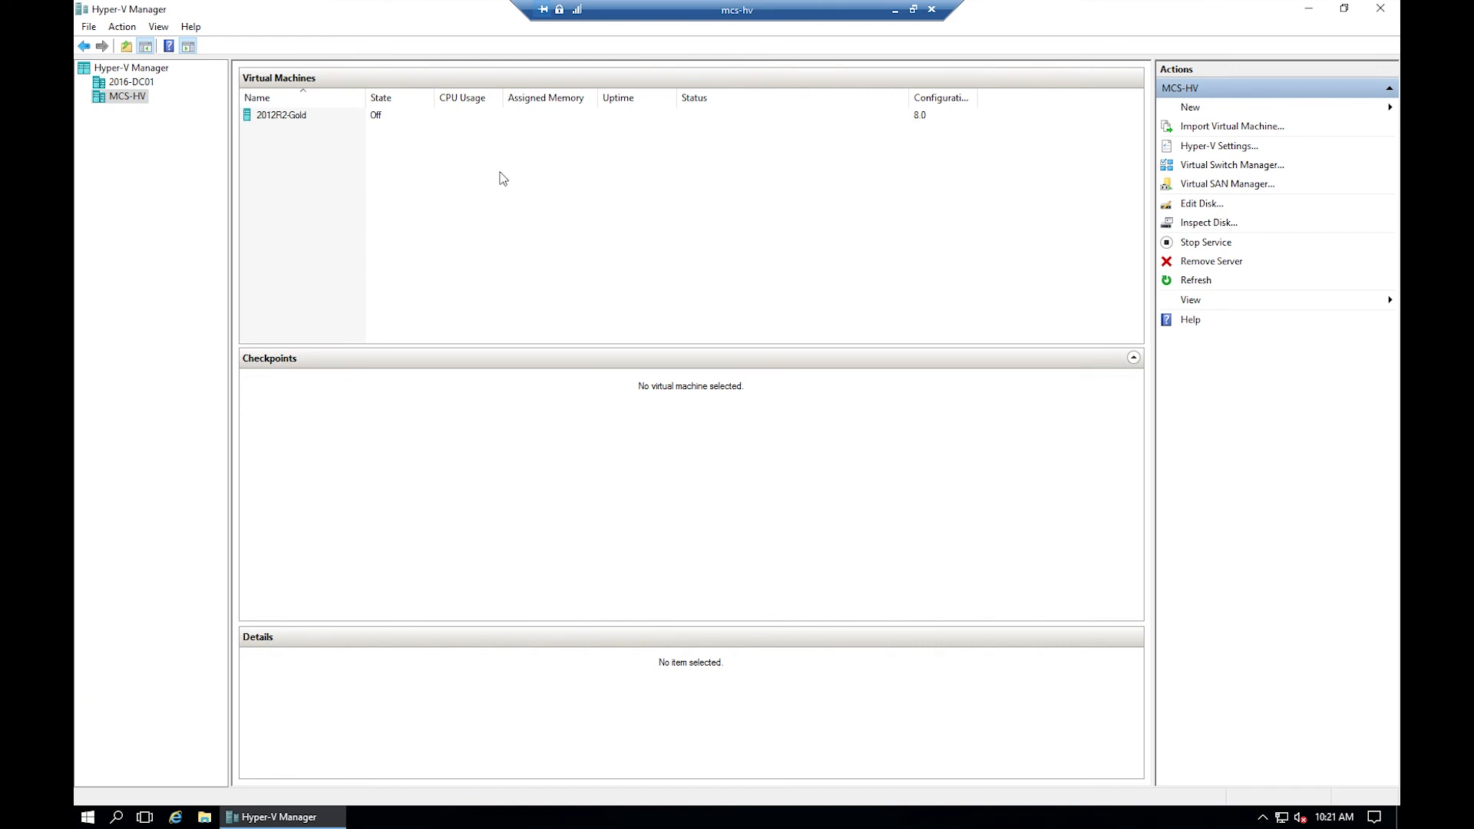
- Connect to the 2012R2-Gold VM and power it on until it reaches the lock screen
{"action": "right_click", "coordinate": [286, 119]}
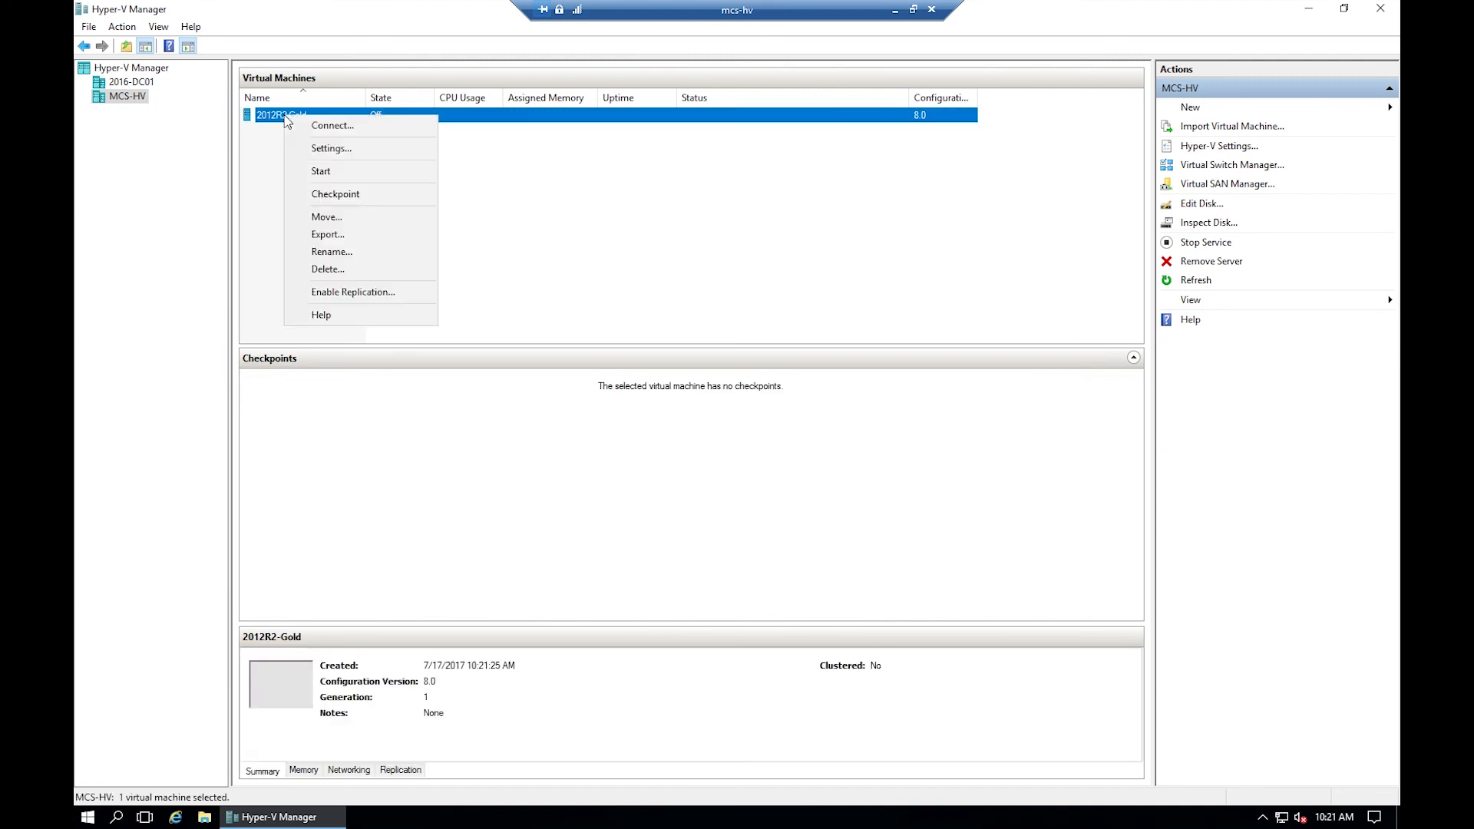
{"action": "left_click", "coordinate": [338, 140]}
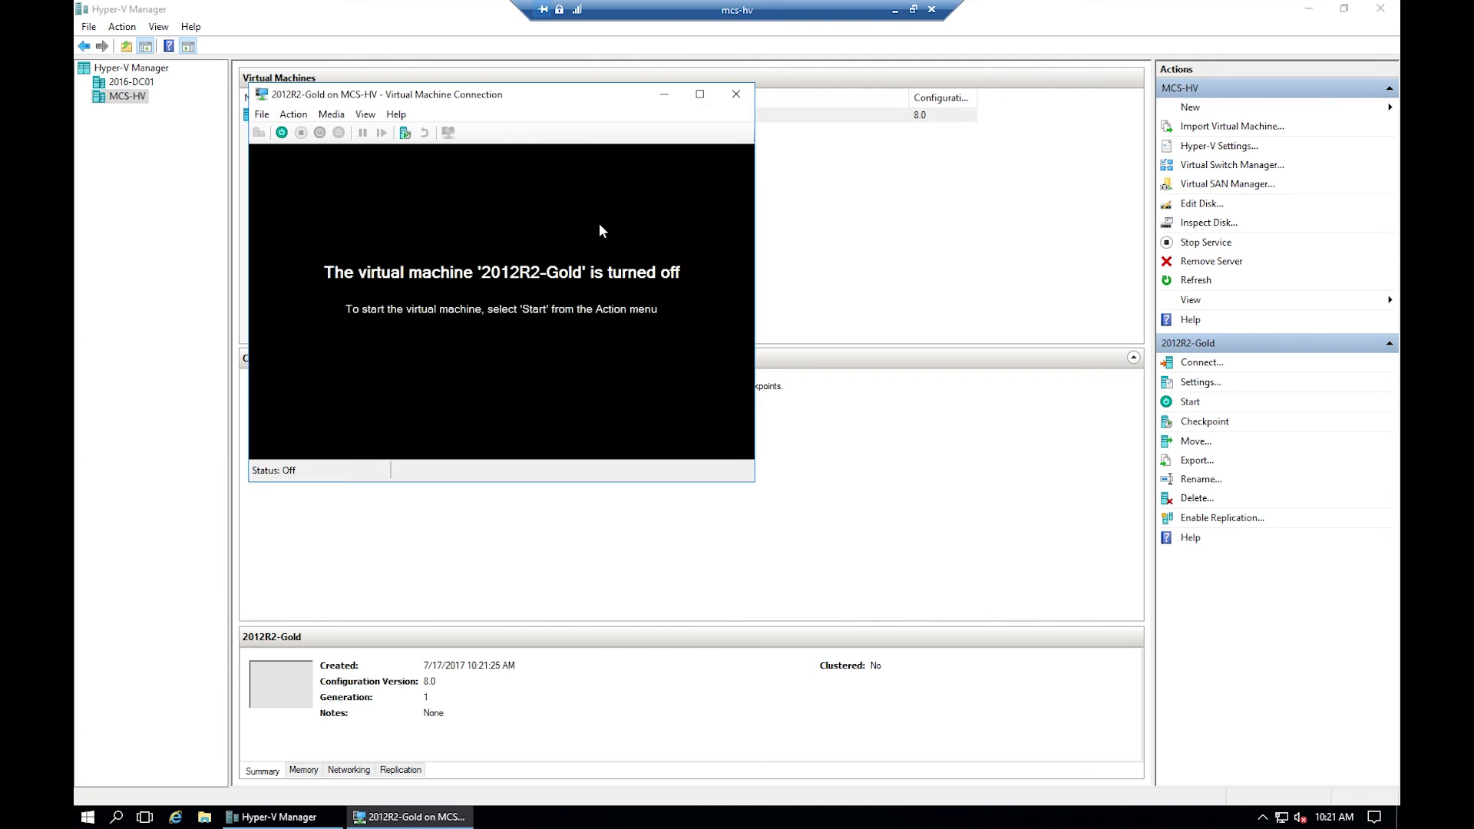
{"action": "left_click", "coordinate": [282, 132]}
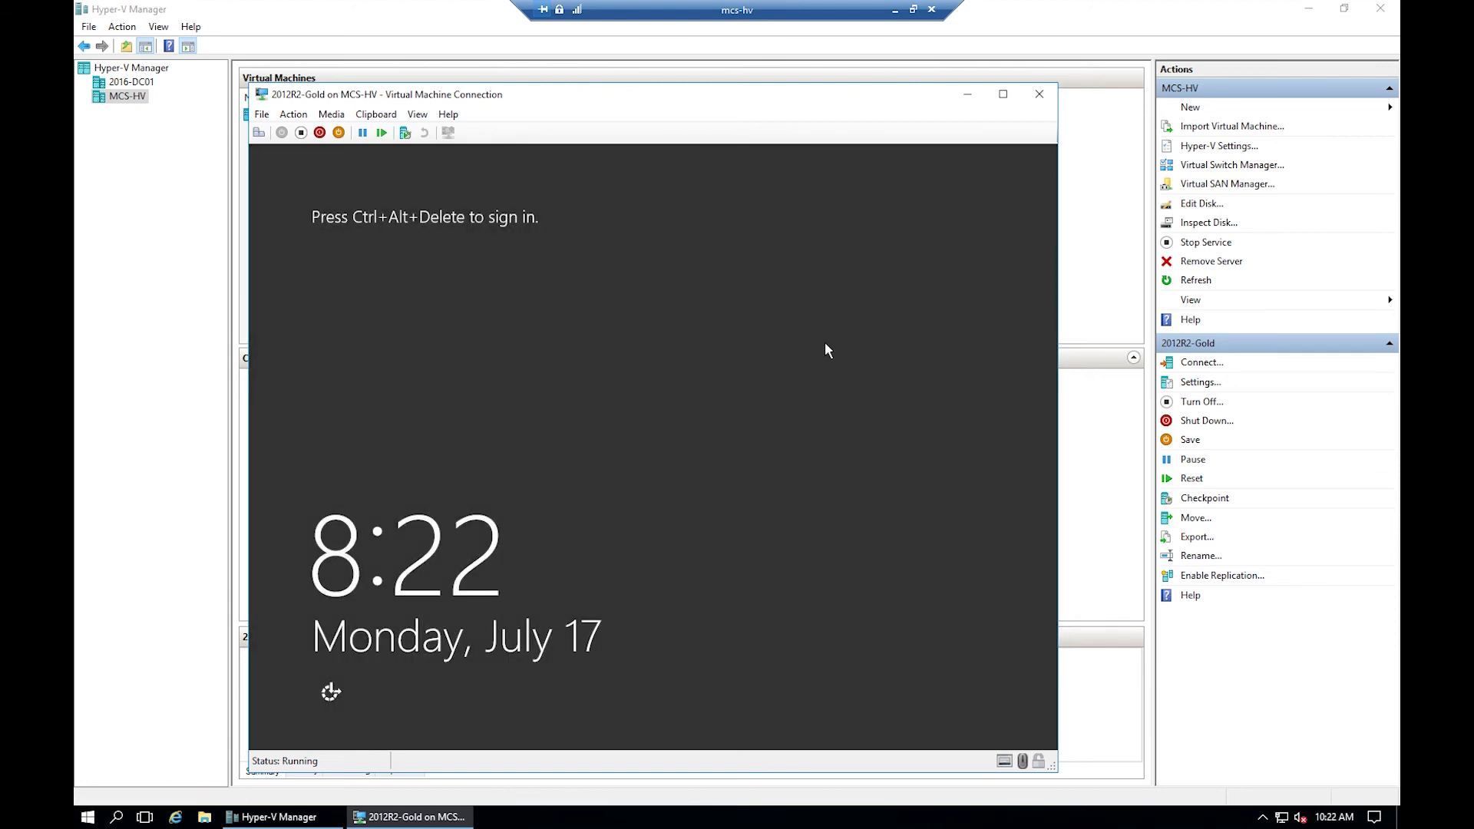
- Sign in to 2012R2-Gold as Administrator with its password to reach the Server Manager dashboard
{"action": "left_click", "coordinate": [260, 134]}
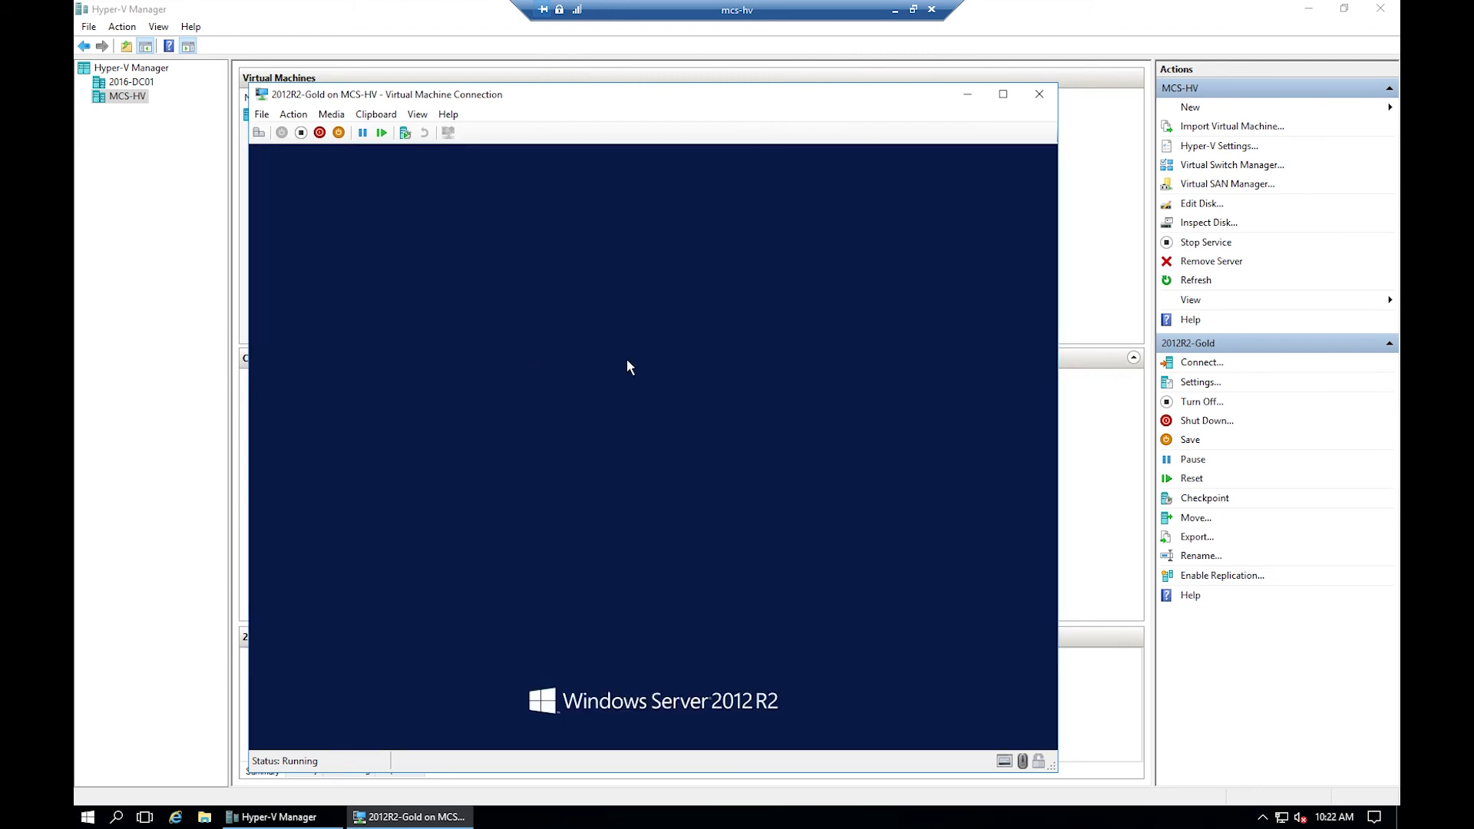
{"action": "left_click", "coordinate": [684, 339]}
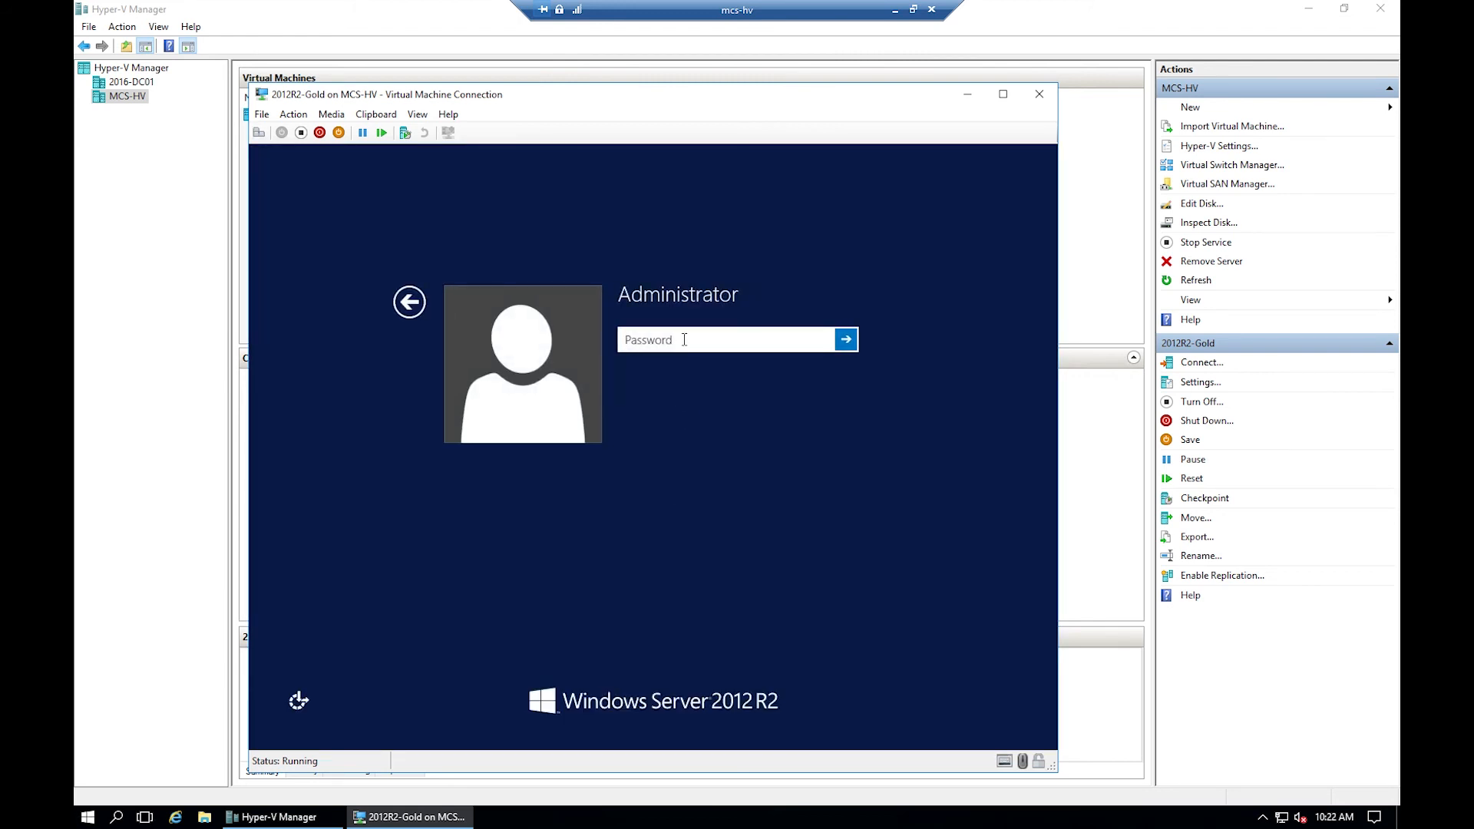
{"action": "type", "text": "•••••••••"}
{"action": "key", "text": "Return"}
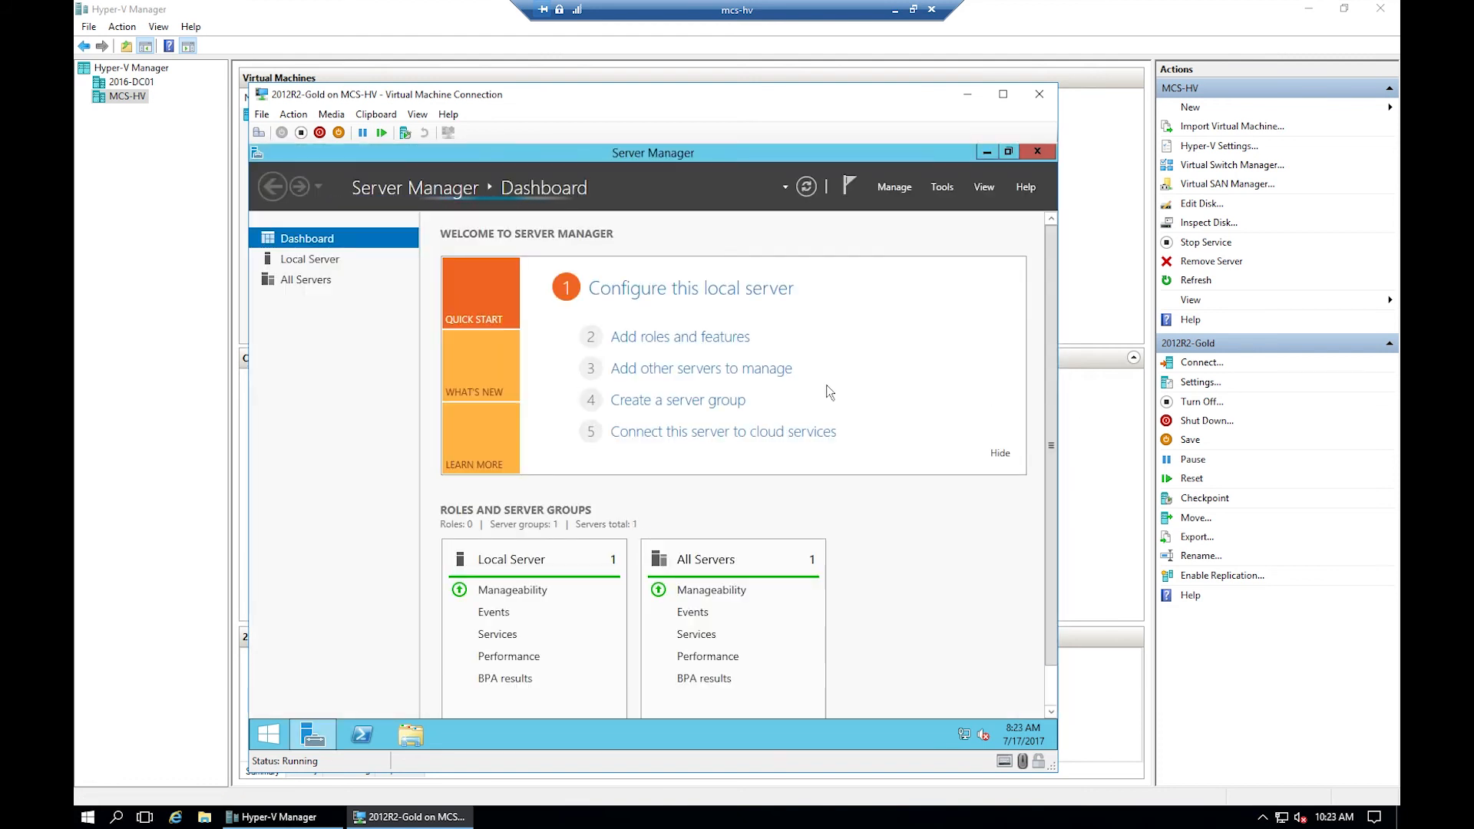
- From Server Manager's Local Server page, open the Ethernet adapter's Properties in Network Connections
{"action": "left_click", "coordinate": [306, 262]}
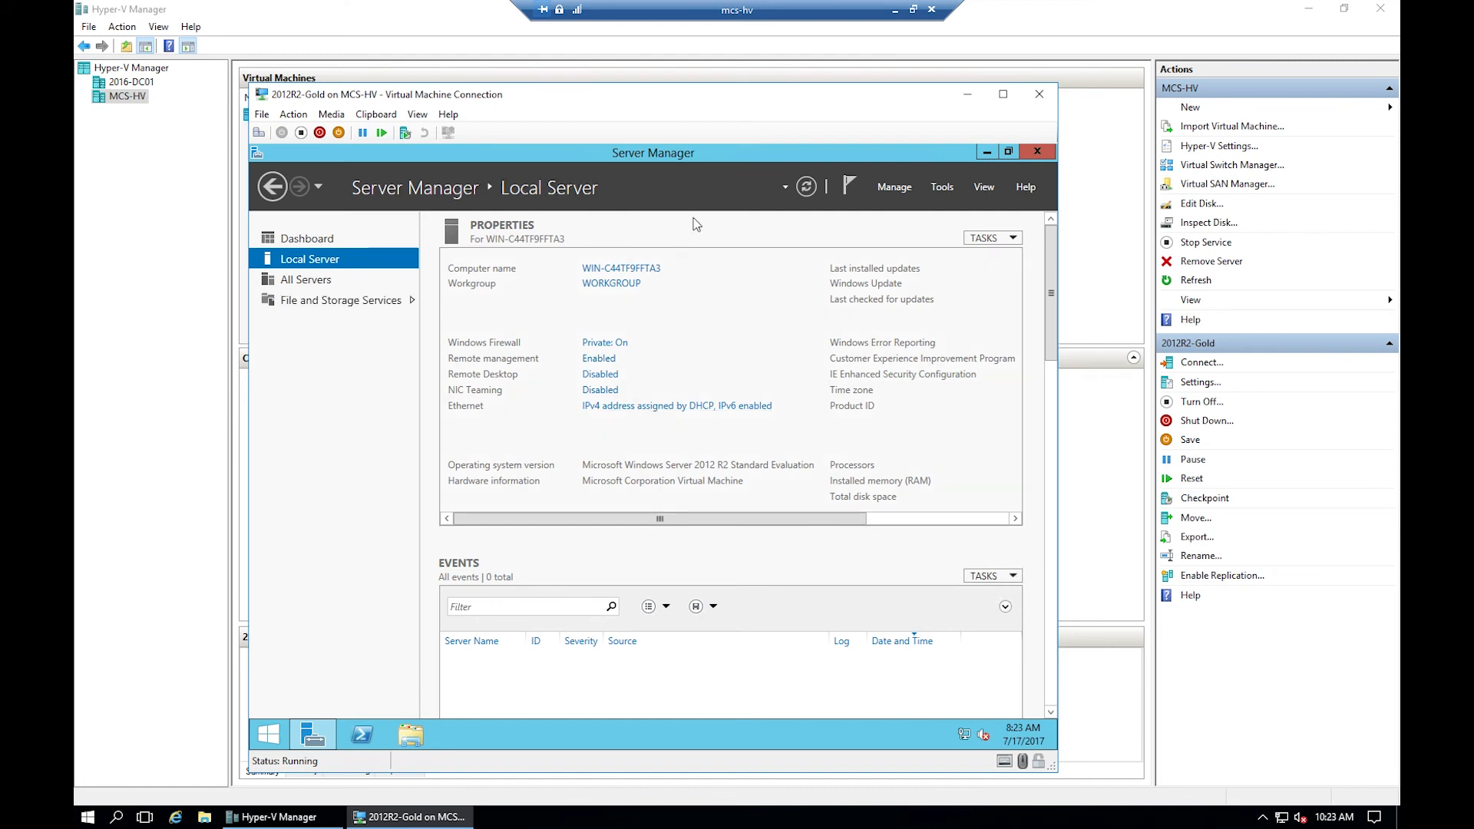
{"action": "left_click", "coordinate": [669, 407]}
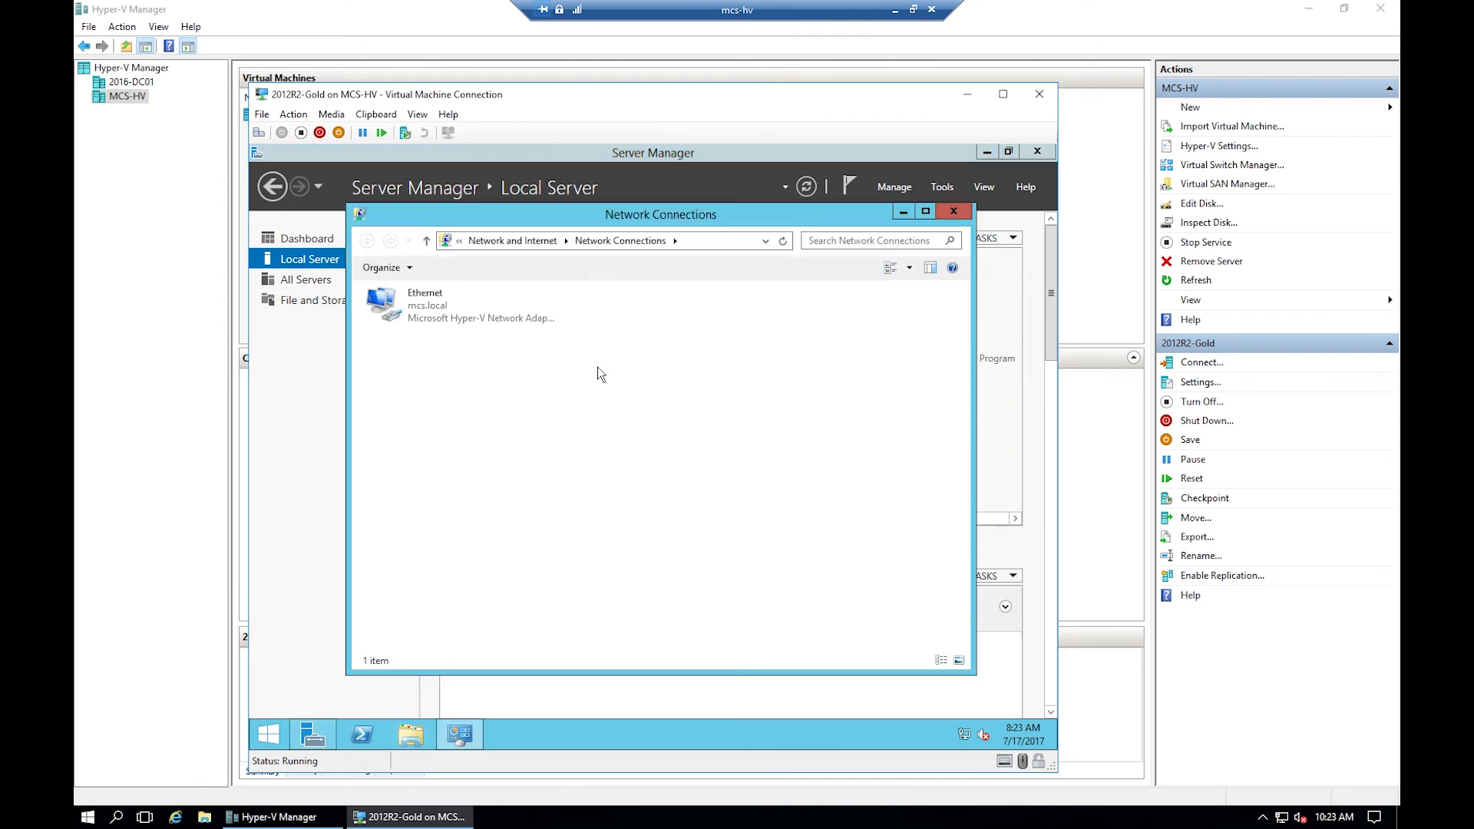
{"action": "left_click", "coordinate": [434, 310]}
{"action": "right_click", "coordinate": [432, 307]}
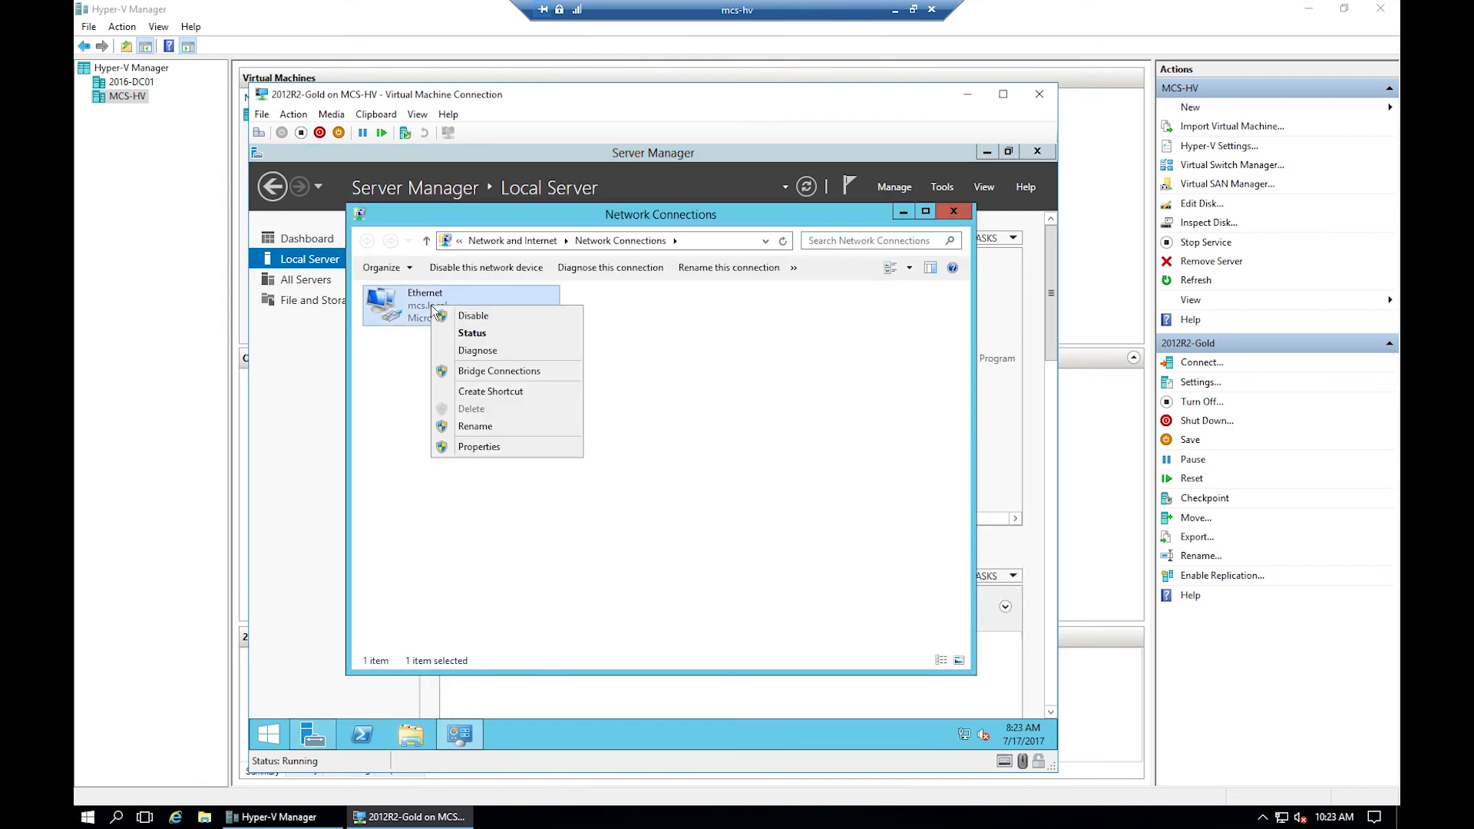
{"action": "left_click", "coordinate": [486, 444]}
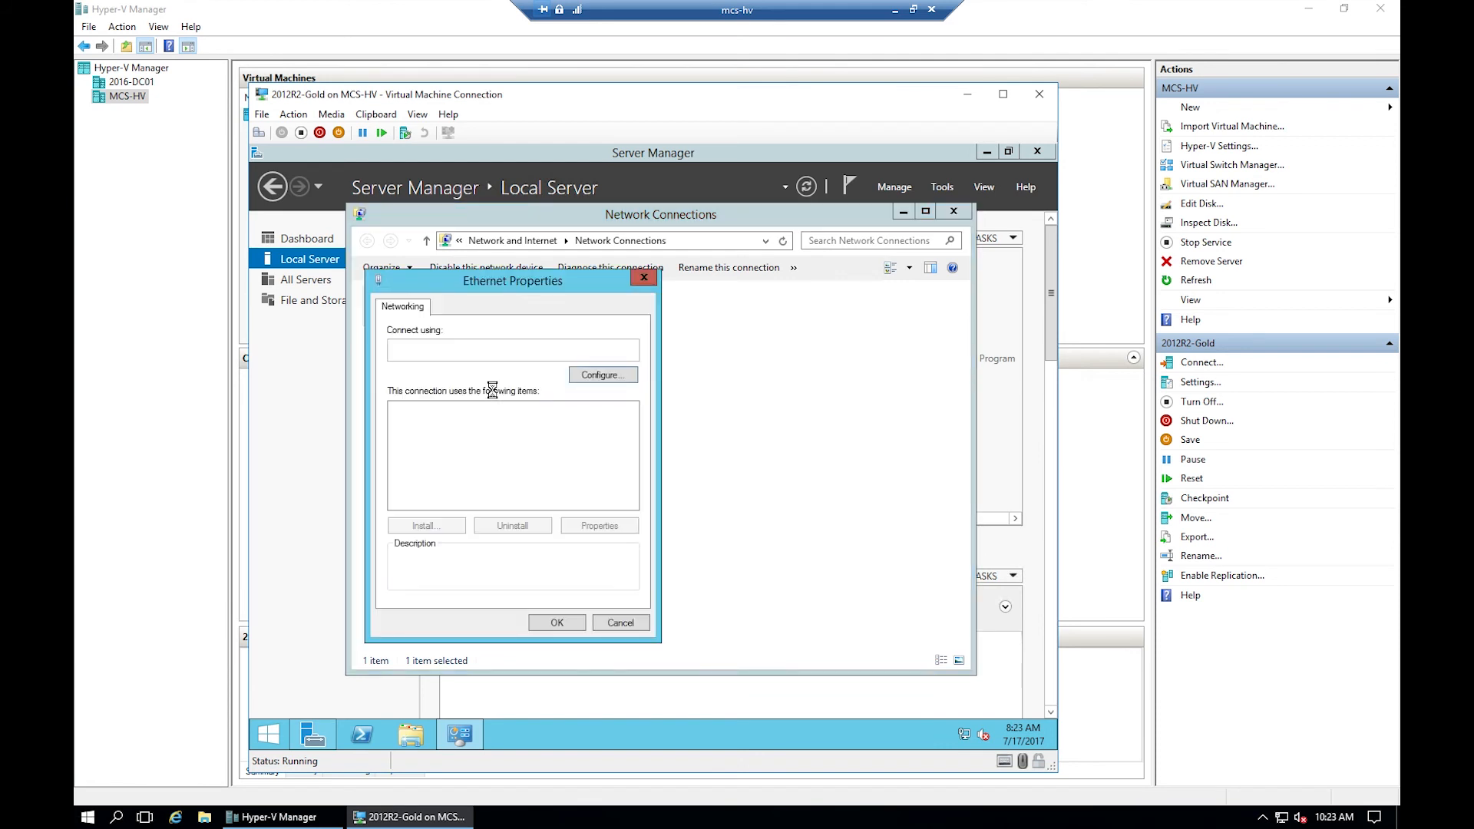
- Assign IPv4 address 192.168.5.9, mask 255.255.255.0, gateway 192.168.5.254, DNS 192.168.5.6 and 8.8.8.8
{"action": "double_click", "coordinate": [516, 503]}
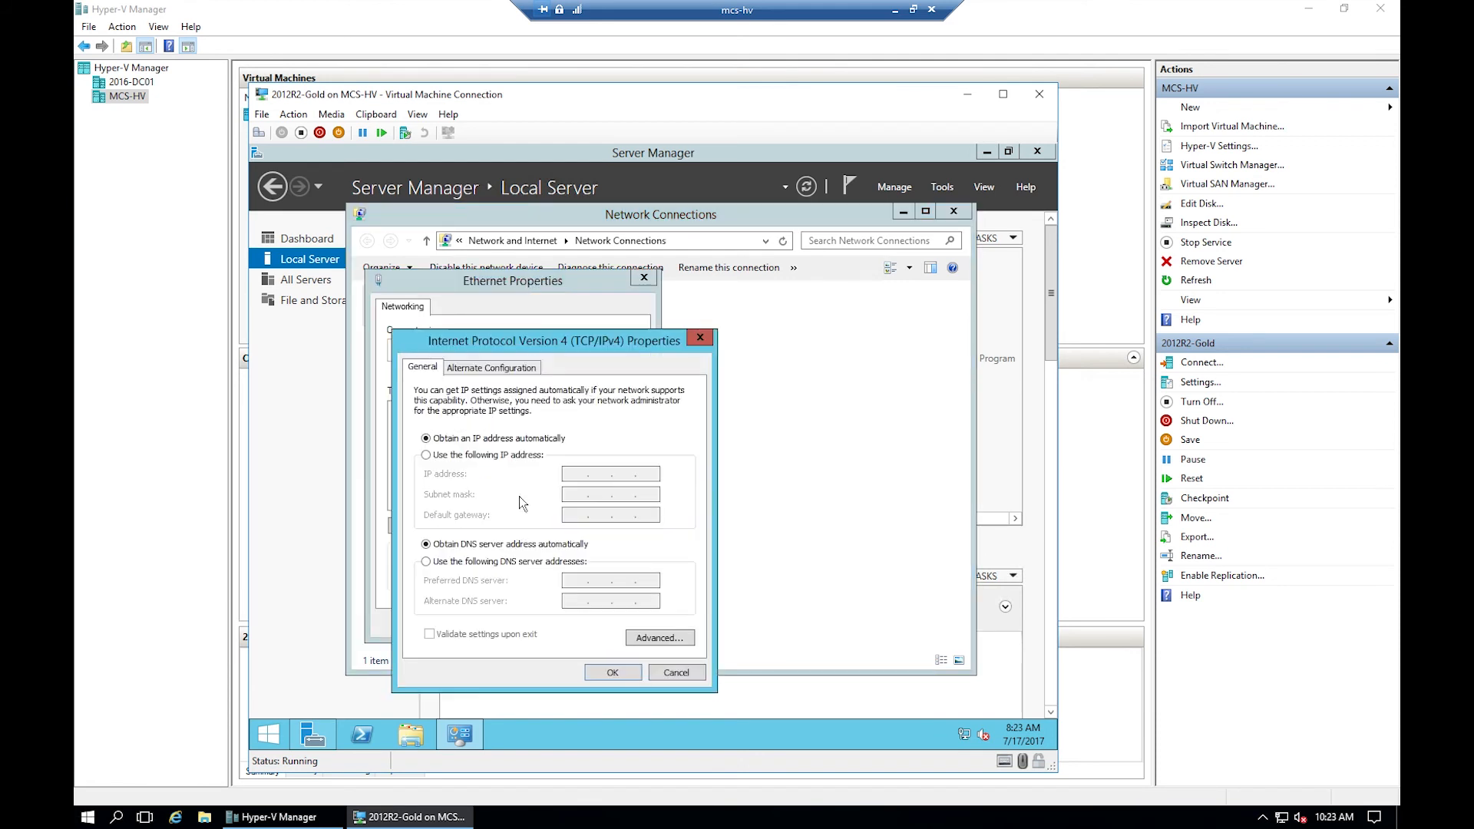
{"action": "left_click", "coordinate": [491, 455]}
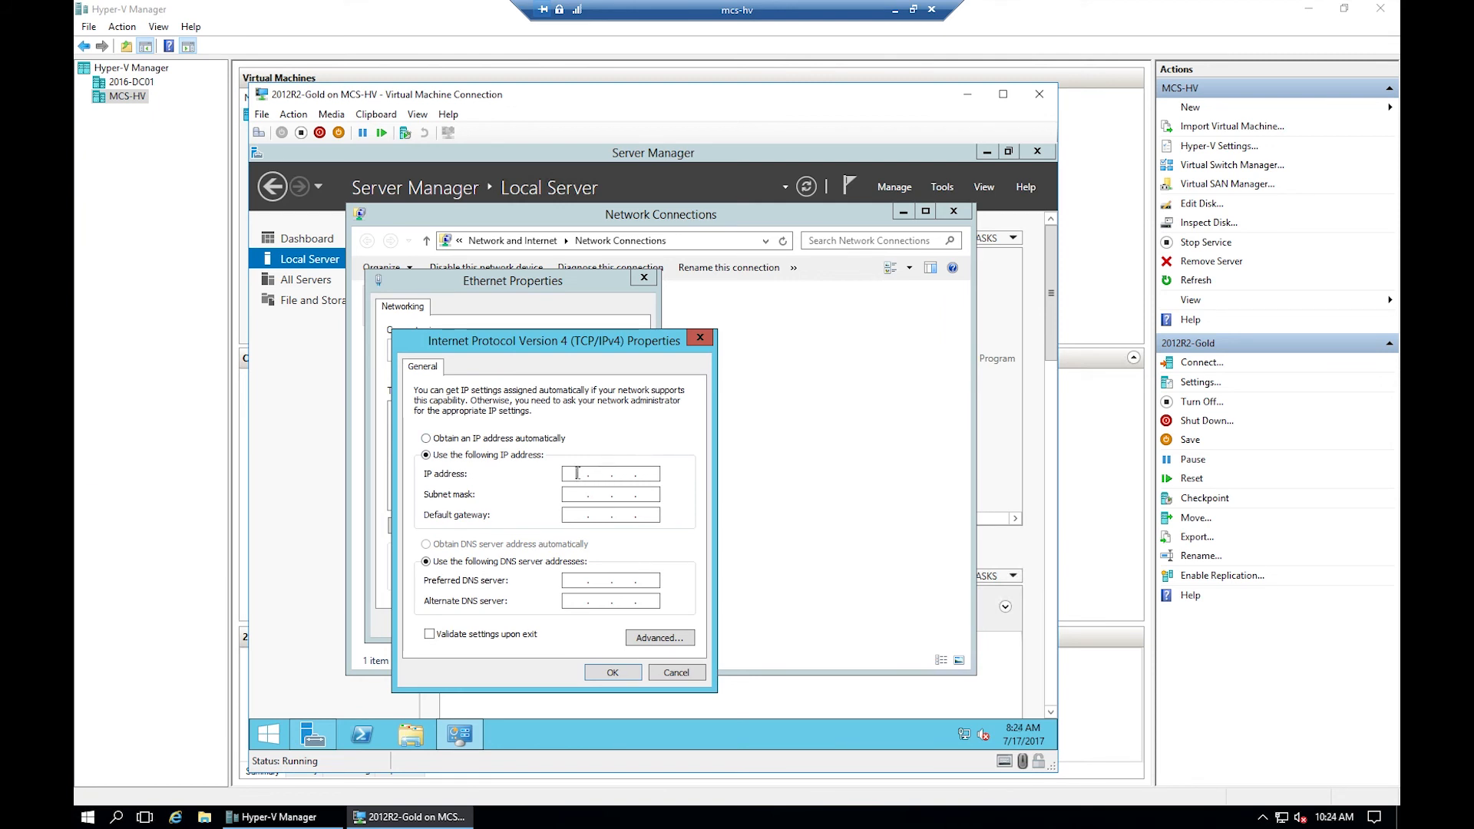
{"action": "type", "text": "192 . 168 . 5 . 9"}
{"action": "key", "text": "Tab"}
{"action": "key", "text": "Tab"}
{"action": "type", "text": "192 . 168 . 5 . 254"}
{"action": "key", "text": "Tab"}
{"action": "key", "text": "Tab"}
{"action": "type", "text": "192"}
{"action": "key", "text": "Tab"}
{"action": "type", "text": "8"}
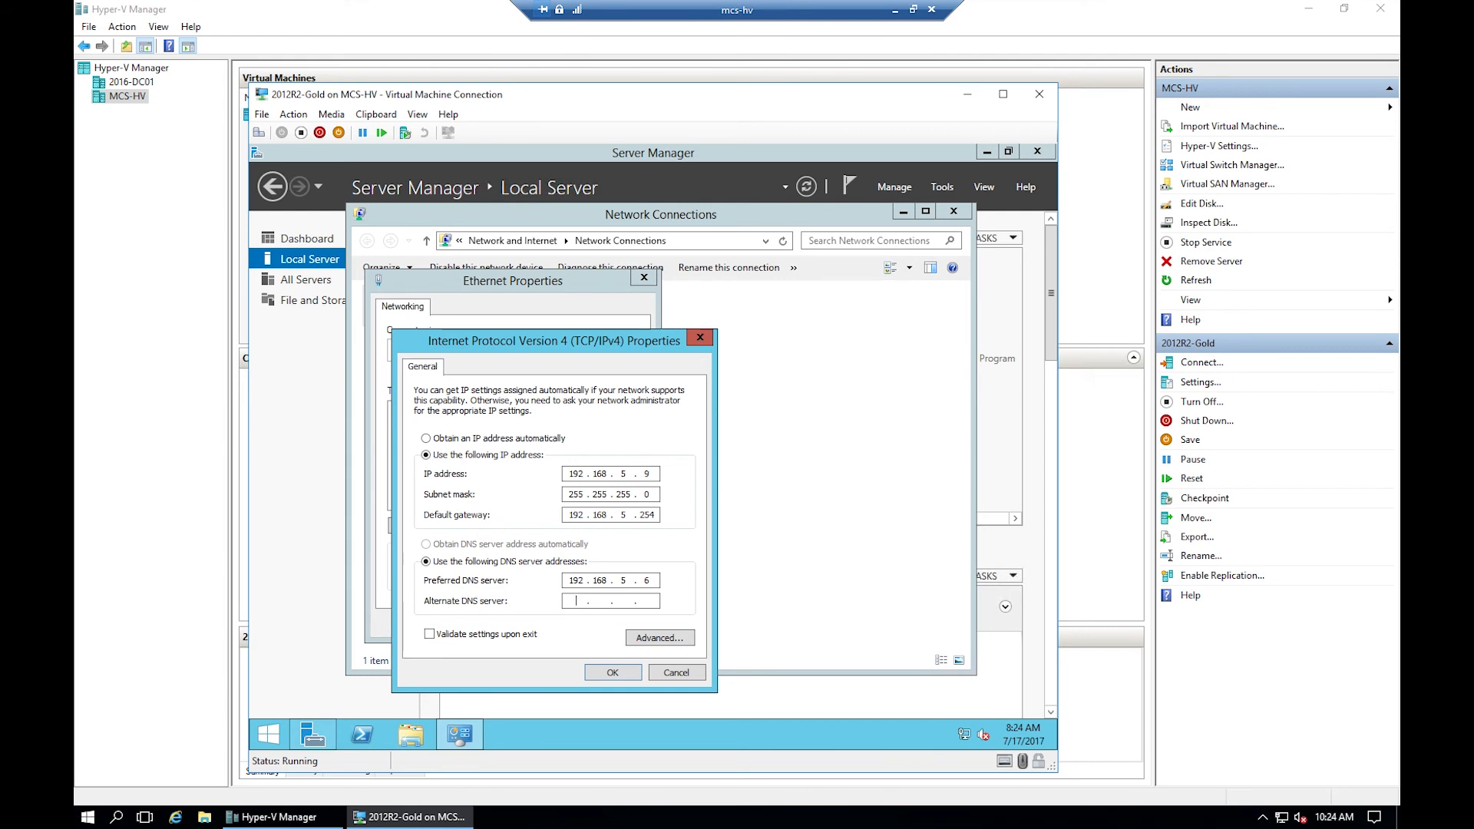
{"action": "type", "text": ".8.8.8"}
- Apply the adapter settings, allow network discovery, and close Network Connections
{"action": "left_click", "coordinate": [628, 674]}
{"action": "left_click", "coordinate": [556, 623]}
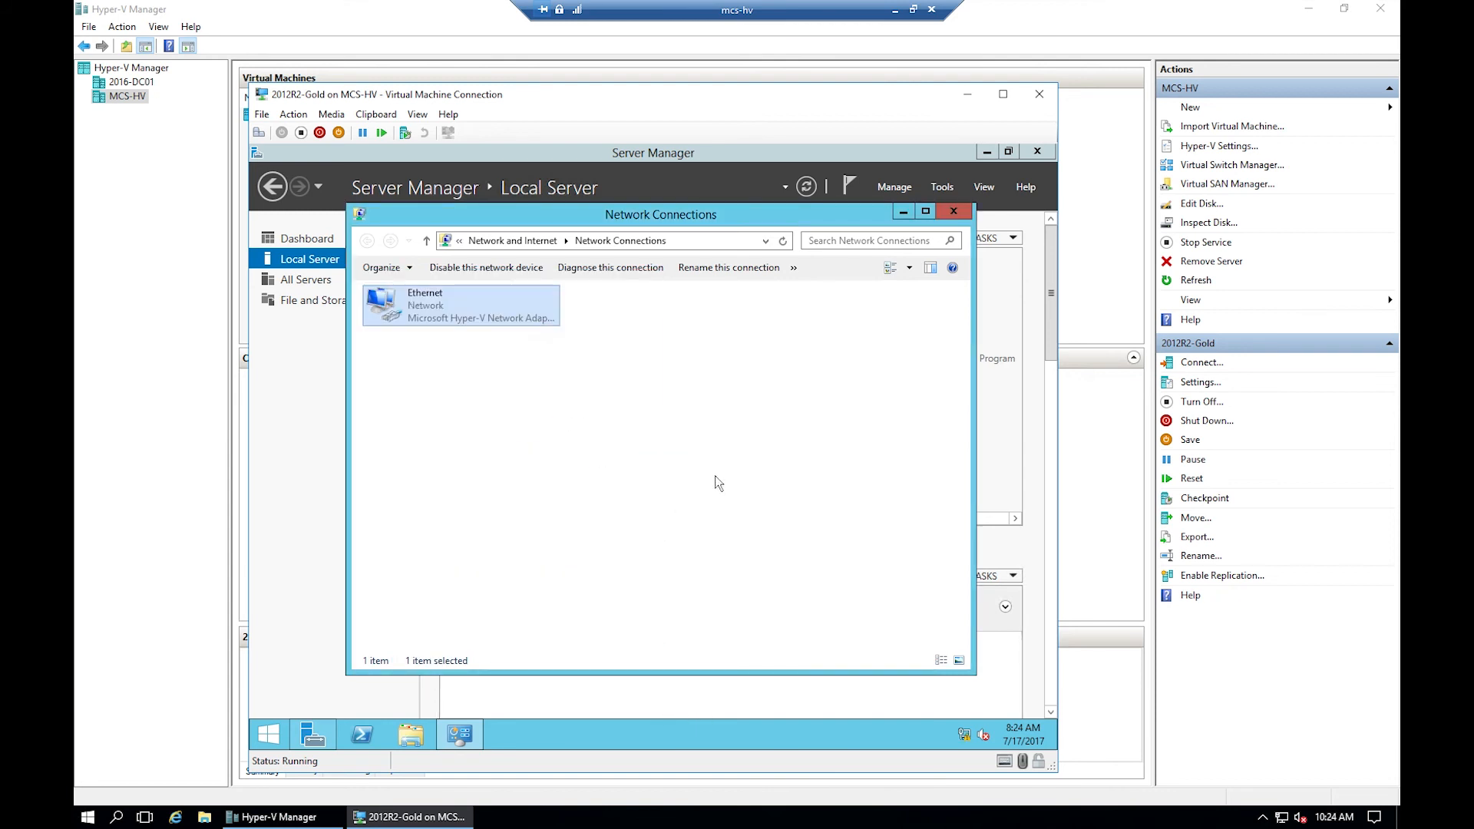
{"action": "left_click", "coordinate": [911, 435]}
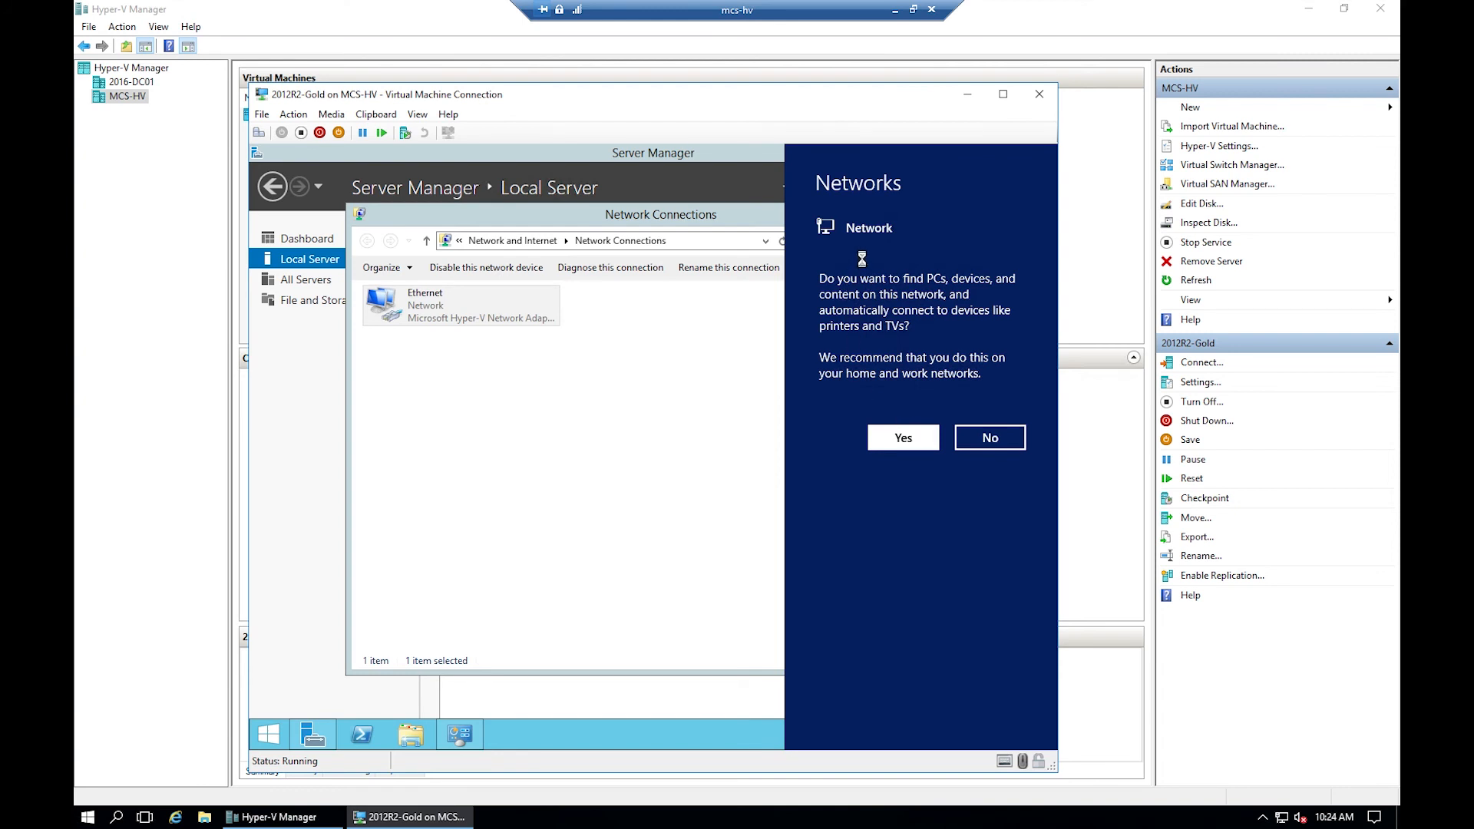
{"action": "left_click", "coordinate": [952, 212]}
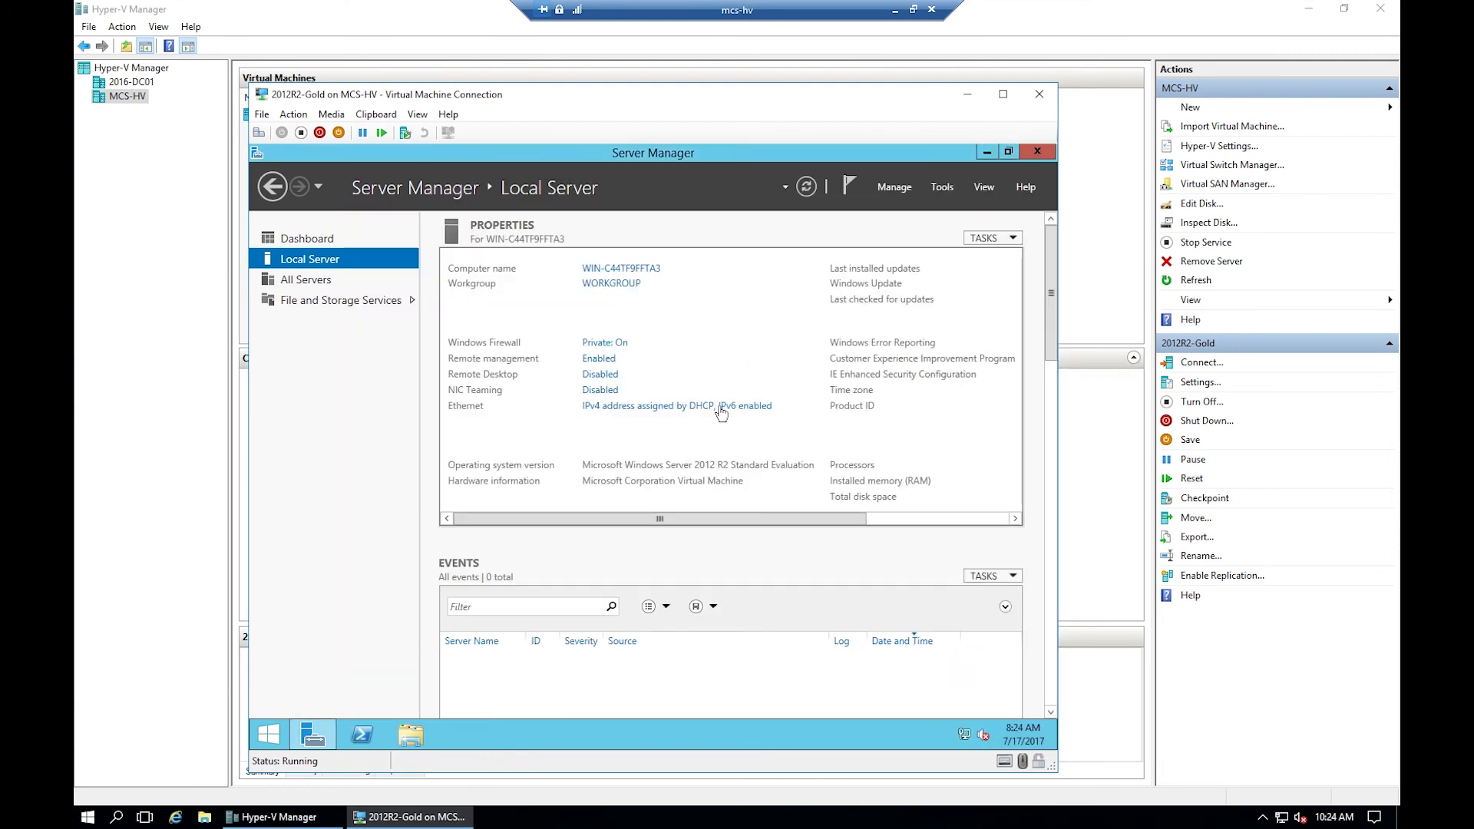
- Close Server Manager, restart the VM with reason Other (Planned), and sign back in as Administrator
{"action": "left_click", "coordinate": [1035, 153]}
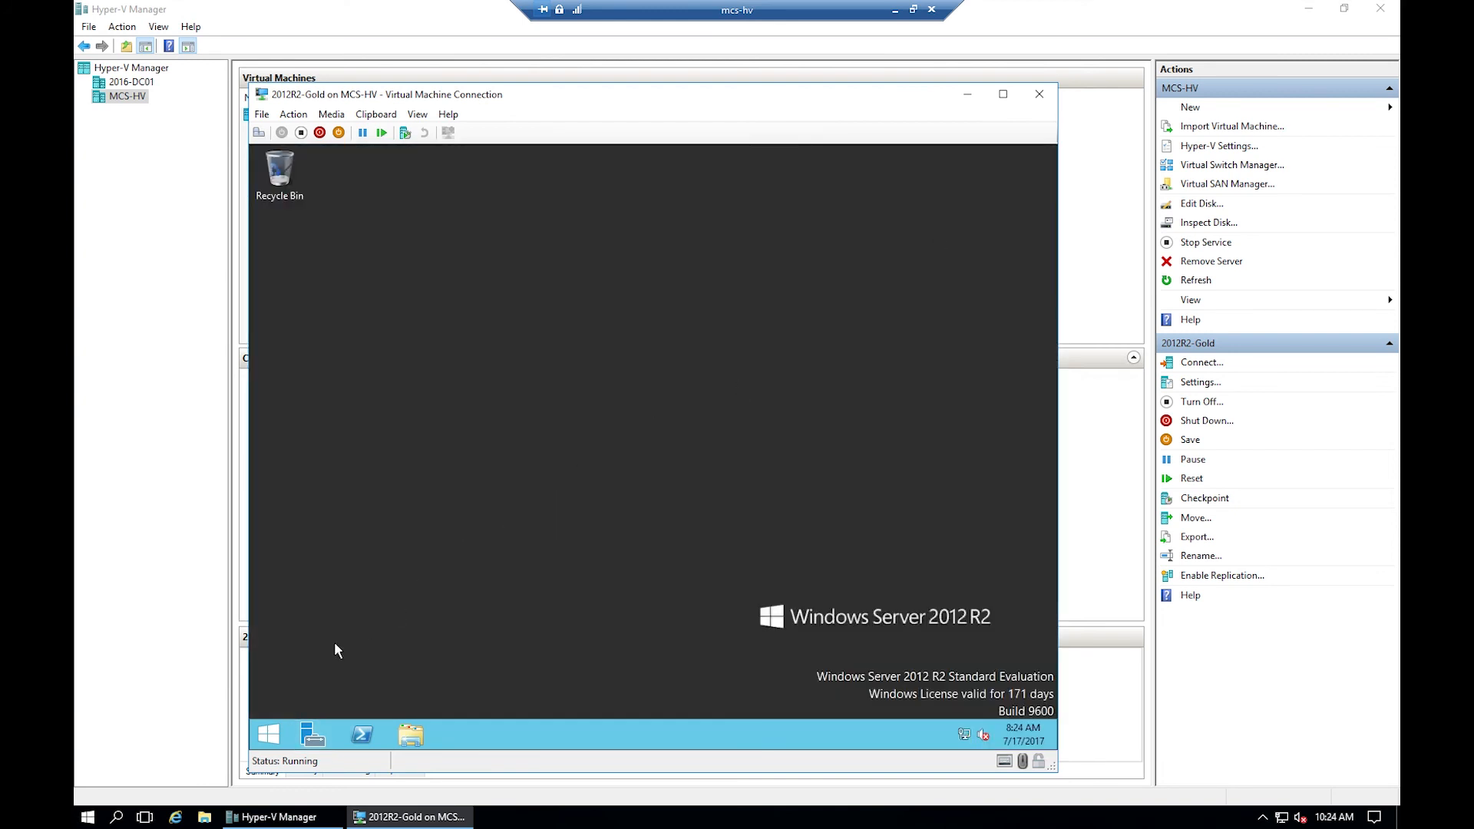
{"action": "left_click", "coordinate": [270, 736]}
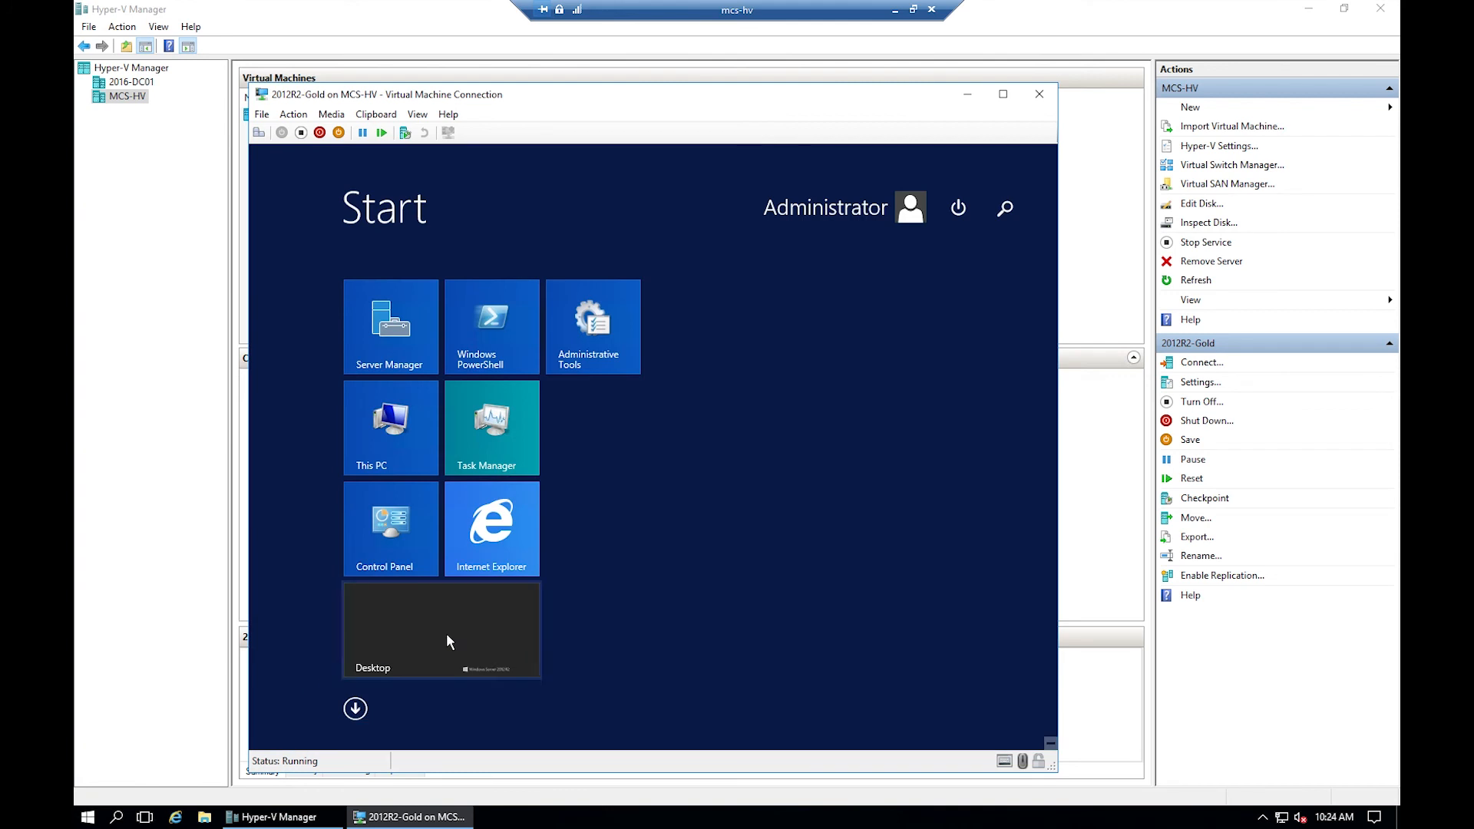
{"action": "left_click", "coordinate": [958, 209]}
{"action": "left_click", "coordinate": [946, 283]}
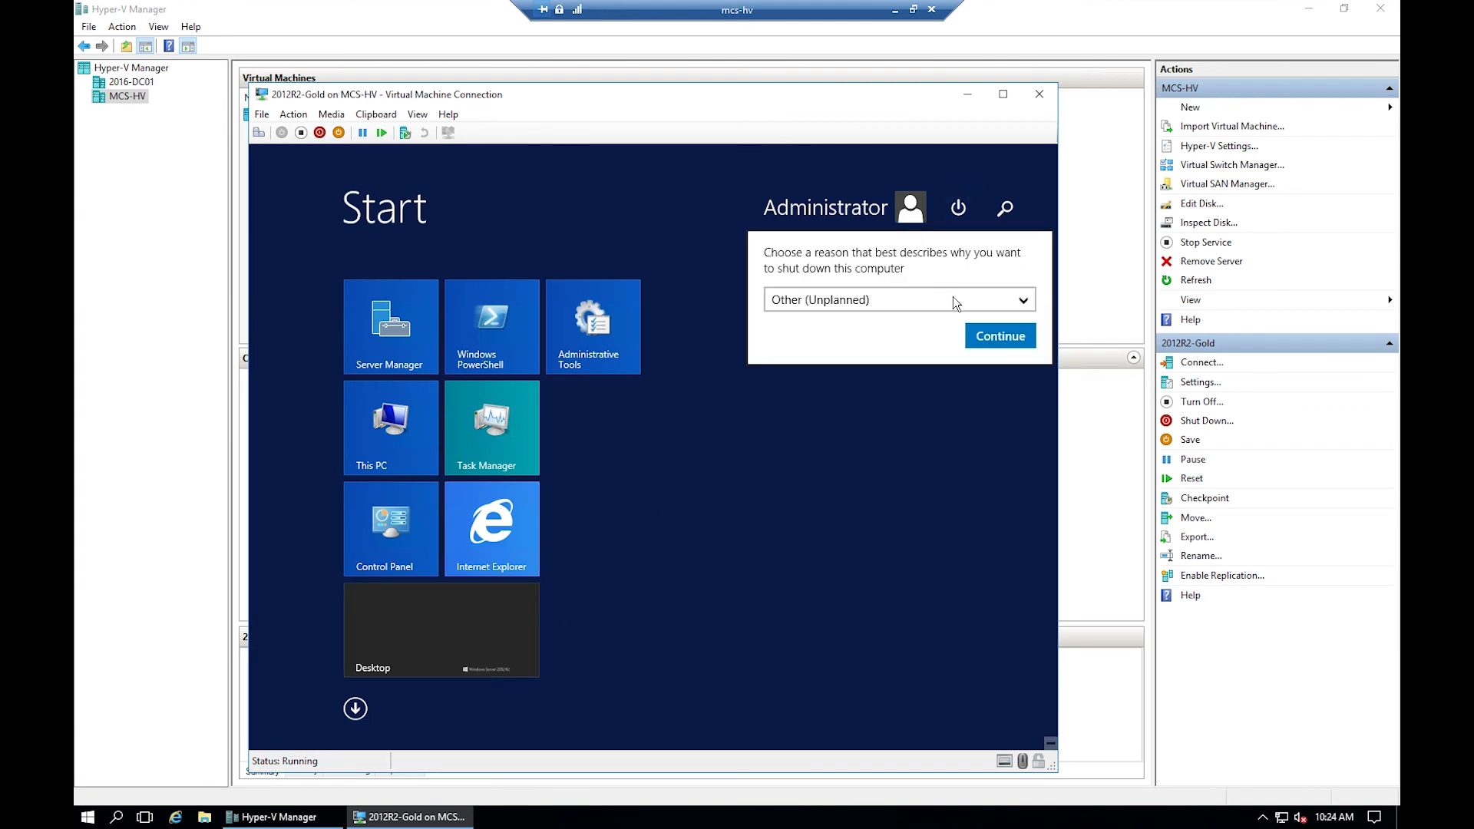
{"action": "left_click", "coordinate": [1013, 299]}
{"action": "left_click", "coordinate": [815, 331]}
{"action": "left_click", "coordinate": [997, 332]}
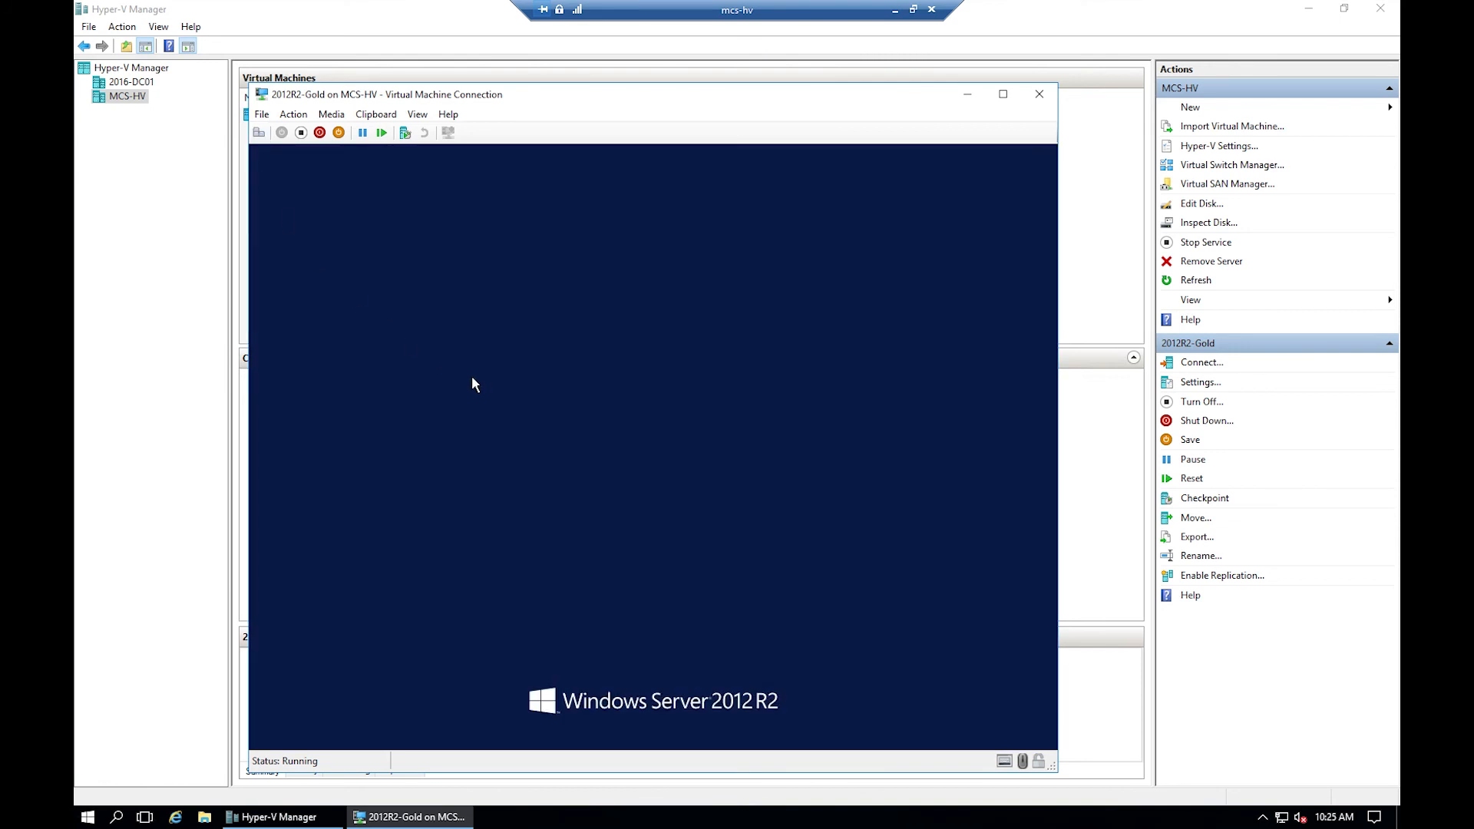
{"action": "type", "text": "•••••"}
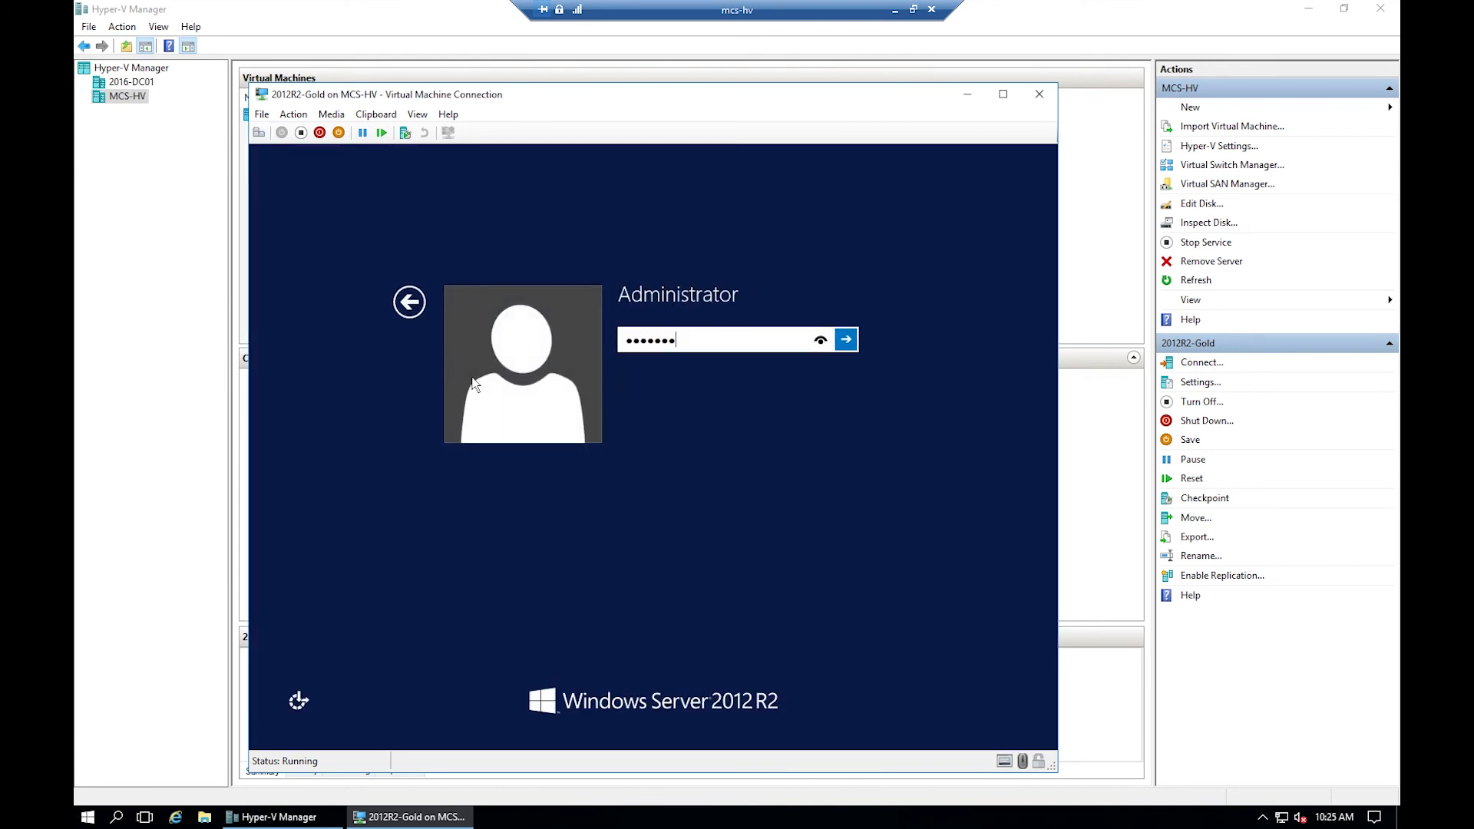
{"action": "key", "text": "Return"}
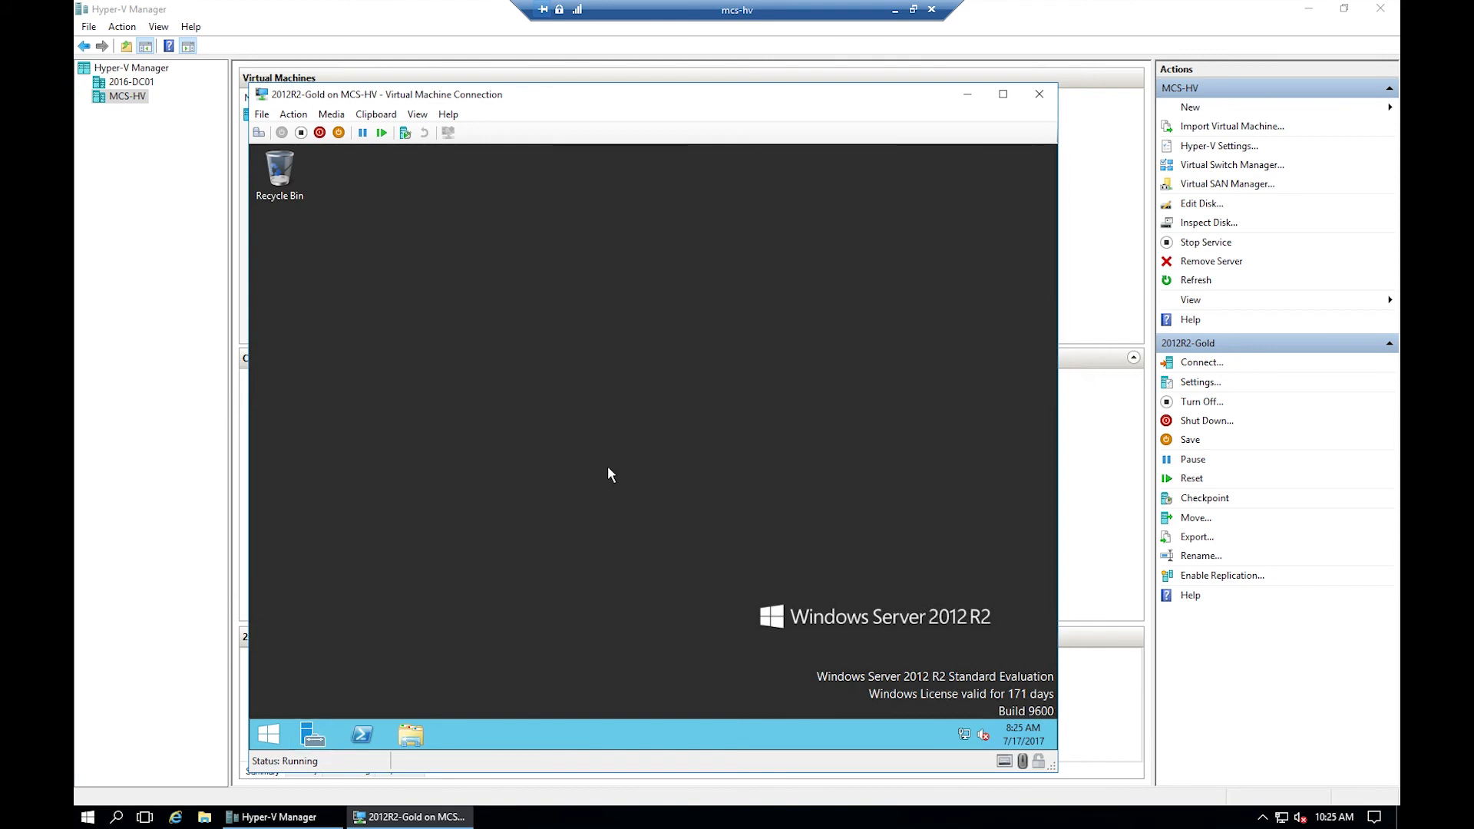
{"action": "right_click", "coordinate": [966, 737]}
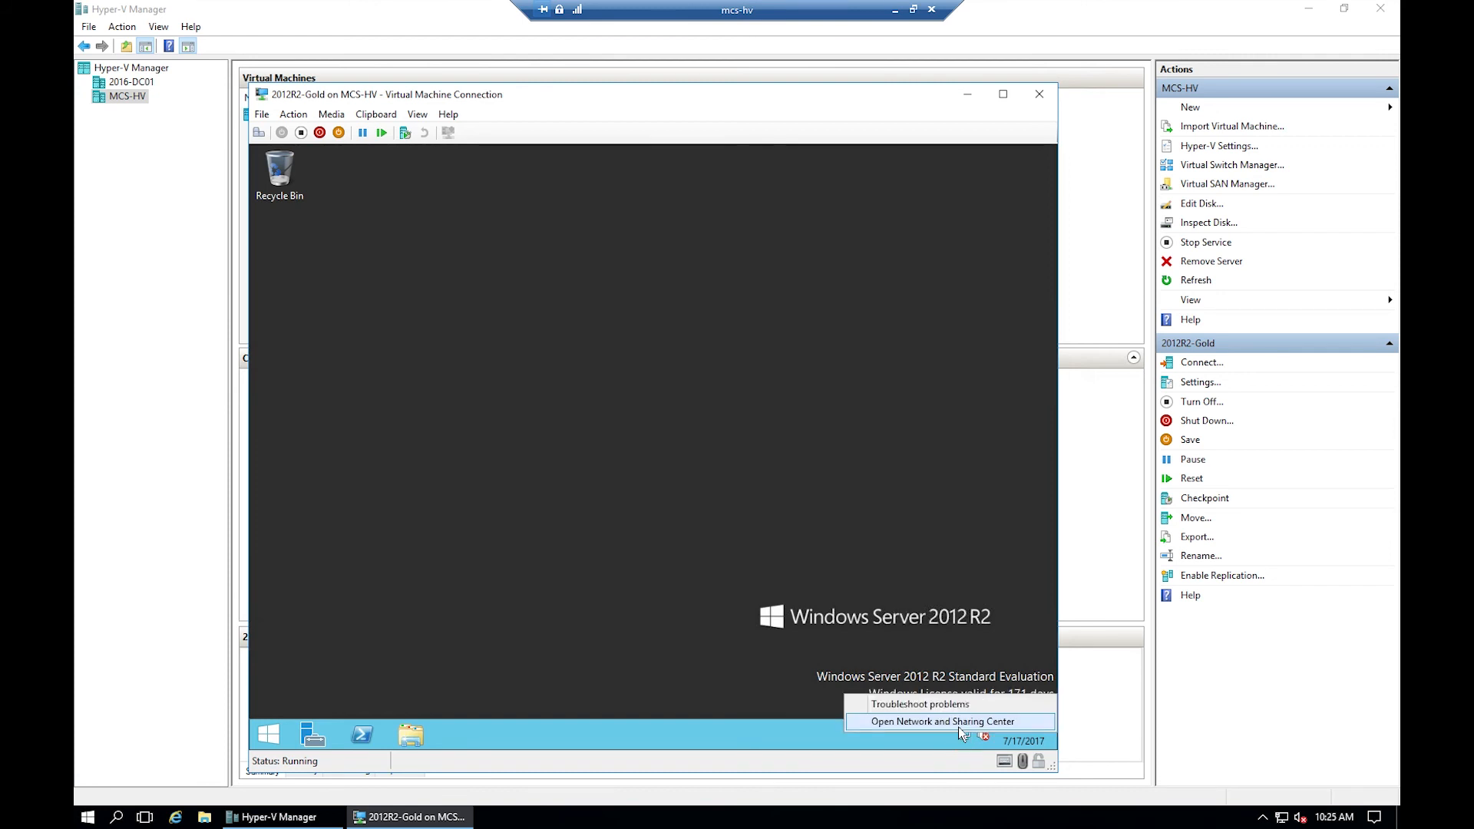
{"action": "left_click", "coordinate": [952, 722]}
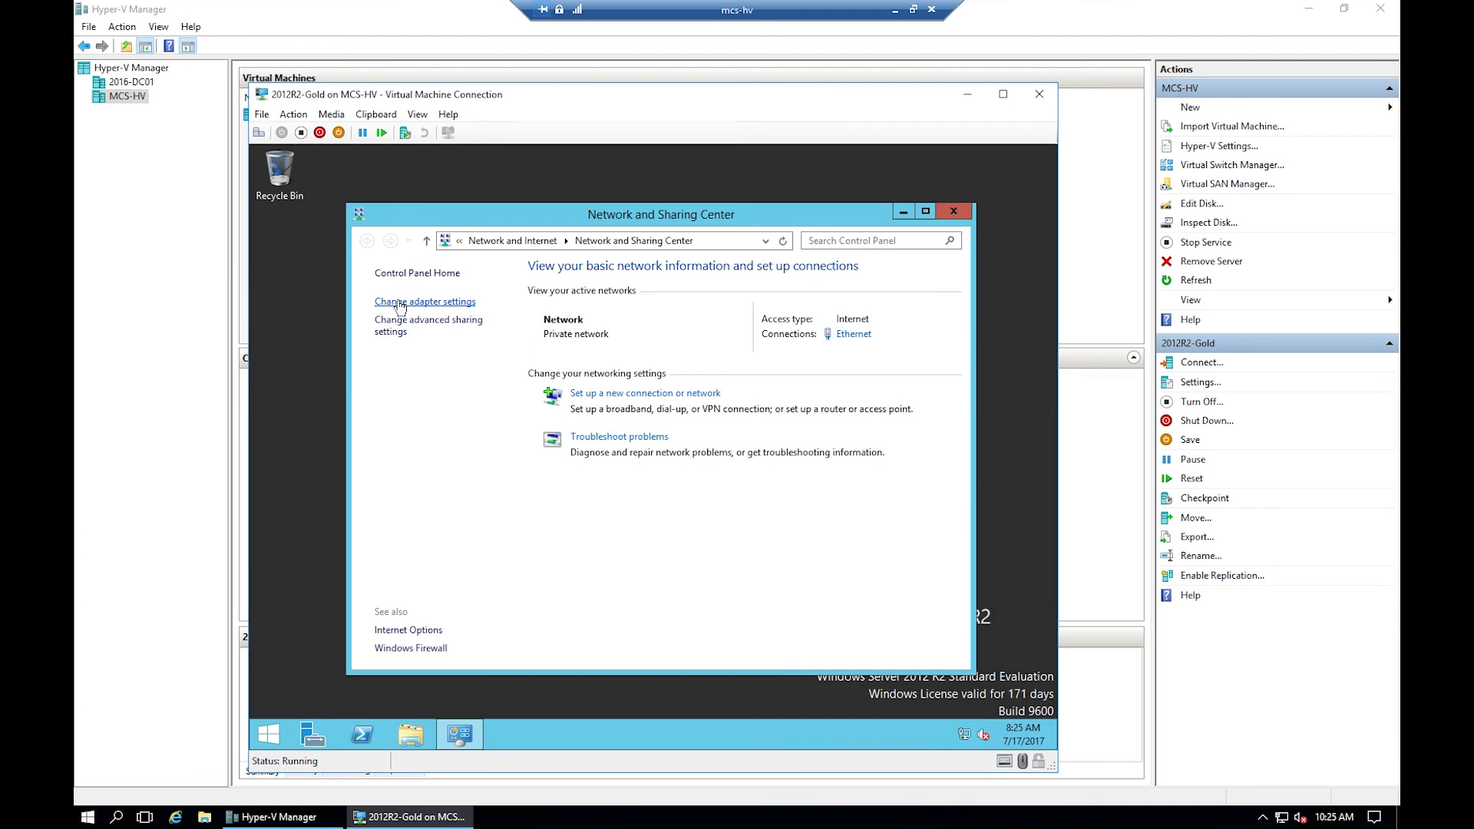
{"action": "left_click", "coordinate": [399, 304]}
{"action": "left_click", "coordinate": [439, 333]}
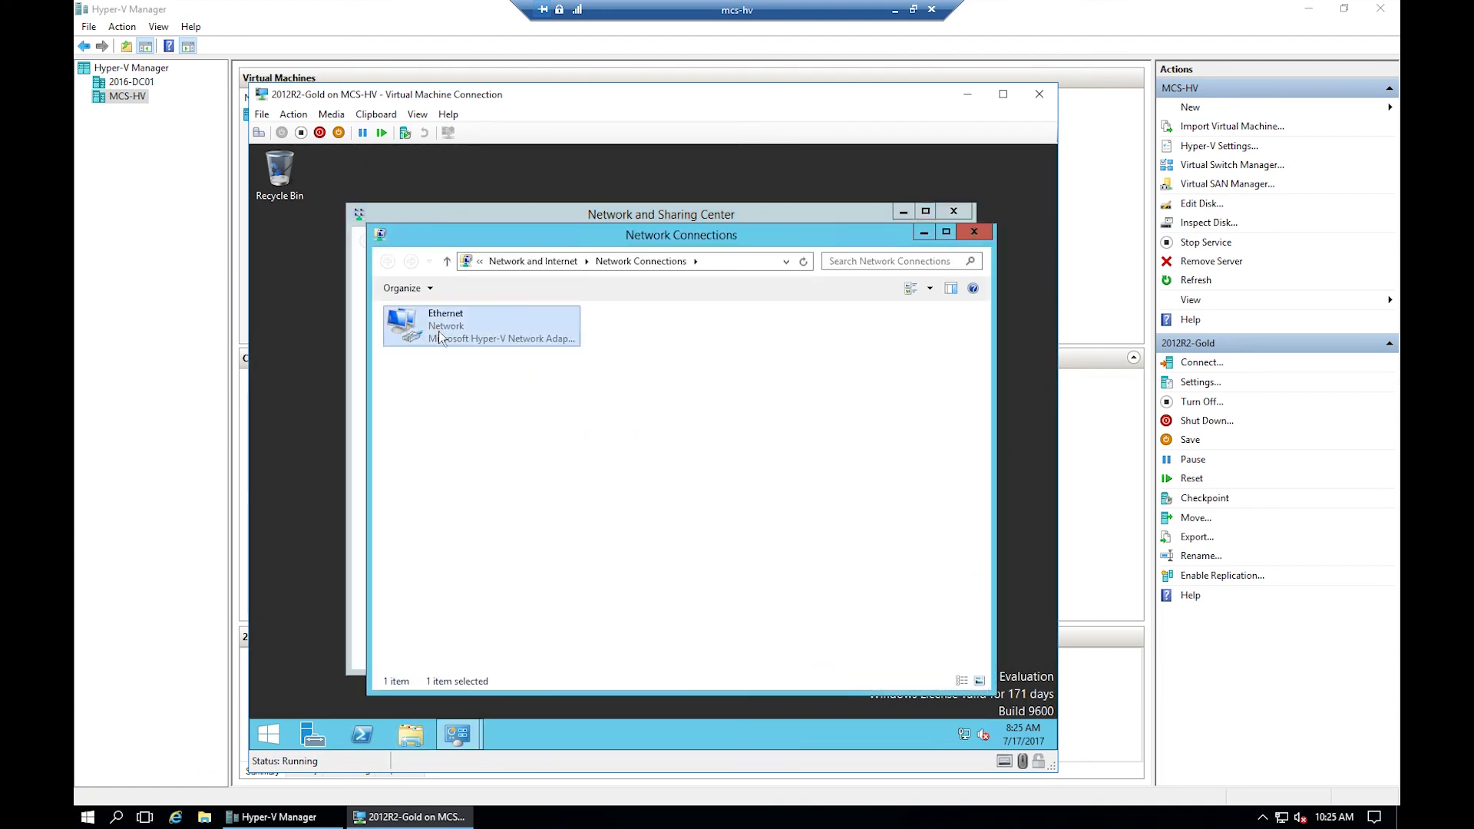
{"action": "right_click", "coordinate": [439, 330]}
{"action": "left_click", "coordinate": [470, 352]}
{"action": "left_click", "coordinate": [574, 427]}
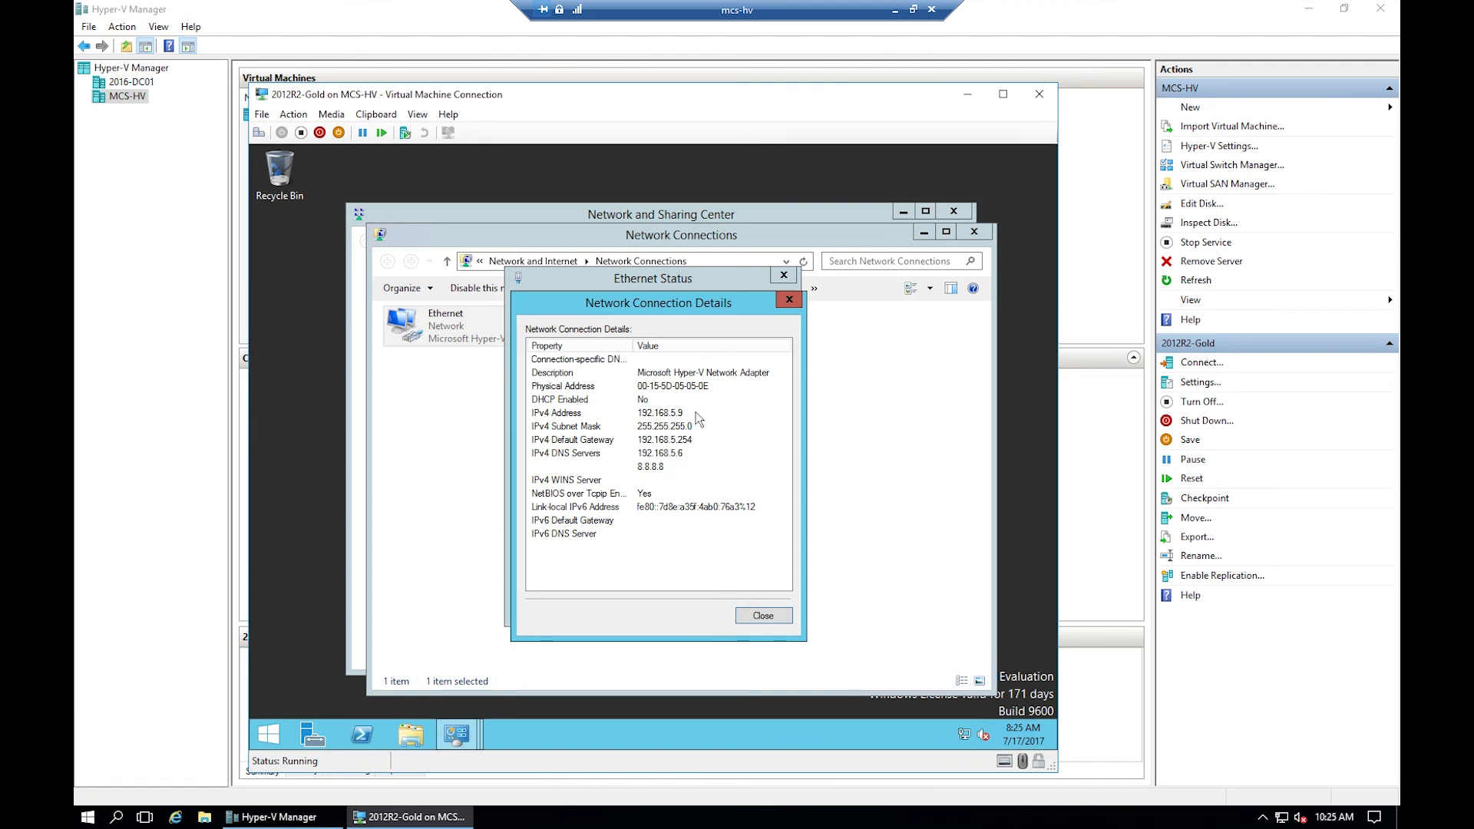
{"action": "left_click", "coordinate": [763, 615]}
{"action": "left_click", "coordinate": [763, 560]}
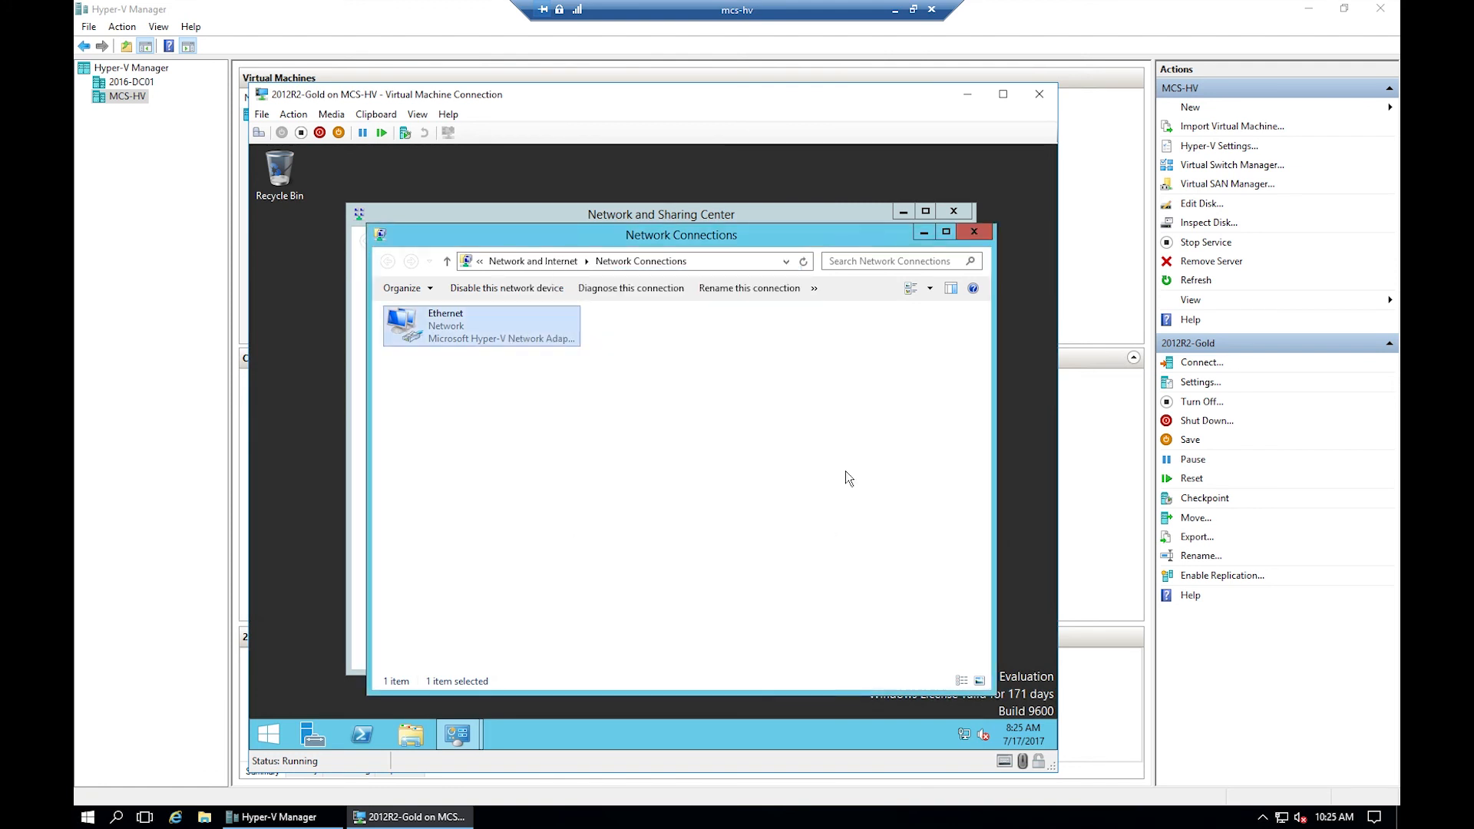
{"action": "left_click", "coordinate": [974, 232]}
{"action": "left_click", "coordinate": [952, 214]}
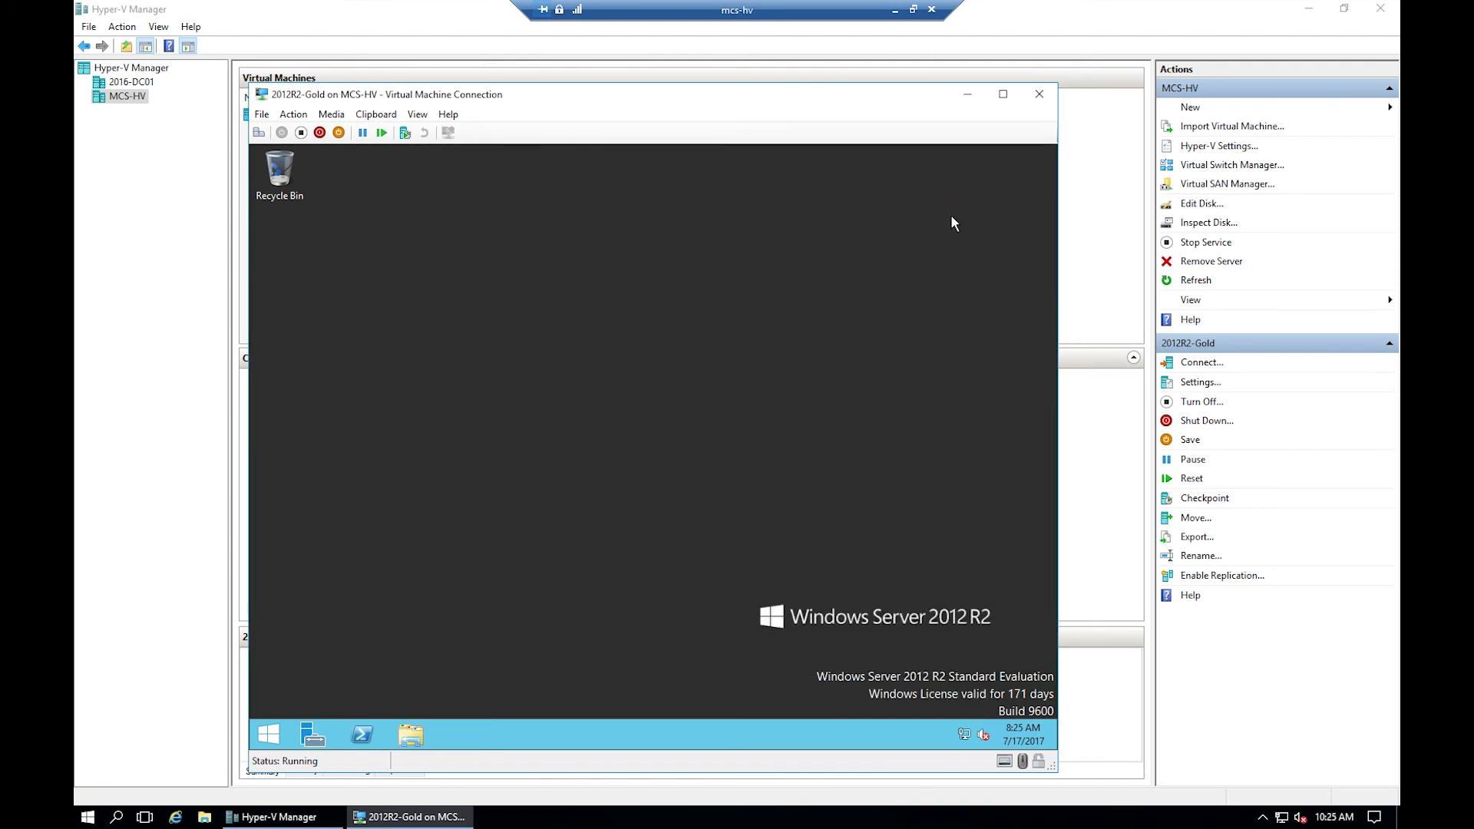
- Open a Command Prompt in the VM by searching for cmd
{"action": "left_click", "coordinate": [271, 735]}
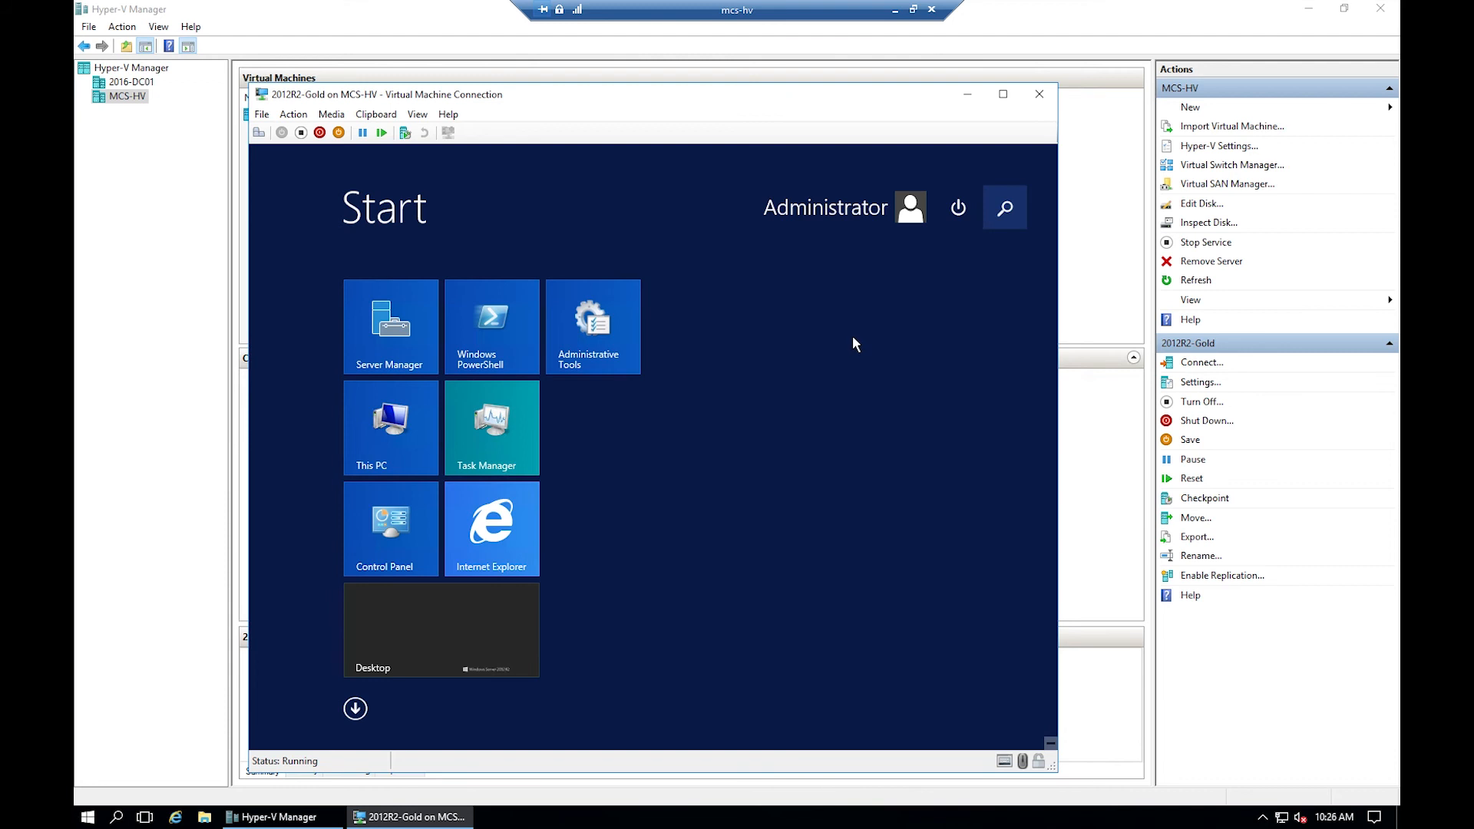
{"action": "key", "text": "super+s"}
{"action": "type", "text": "cmd"}
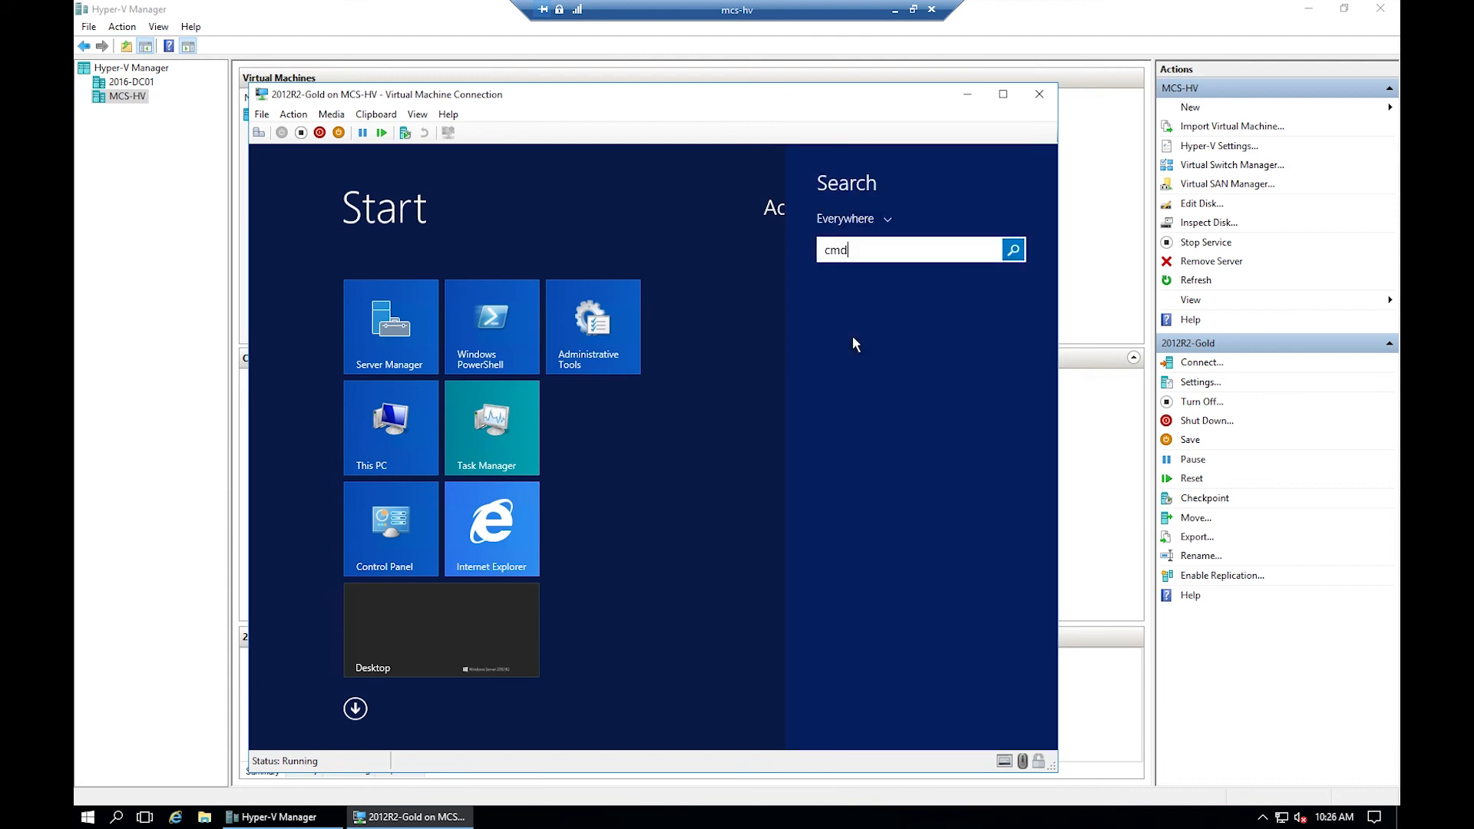
{"action": "key", "text": "Return"}
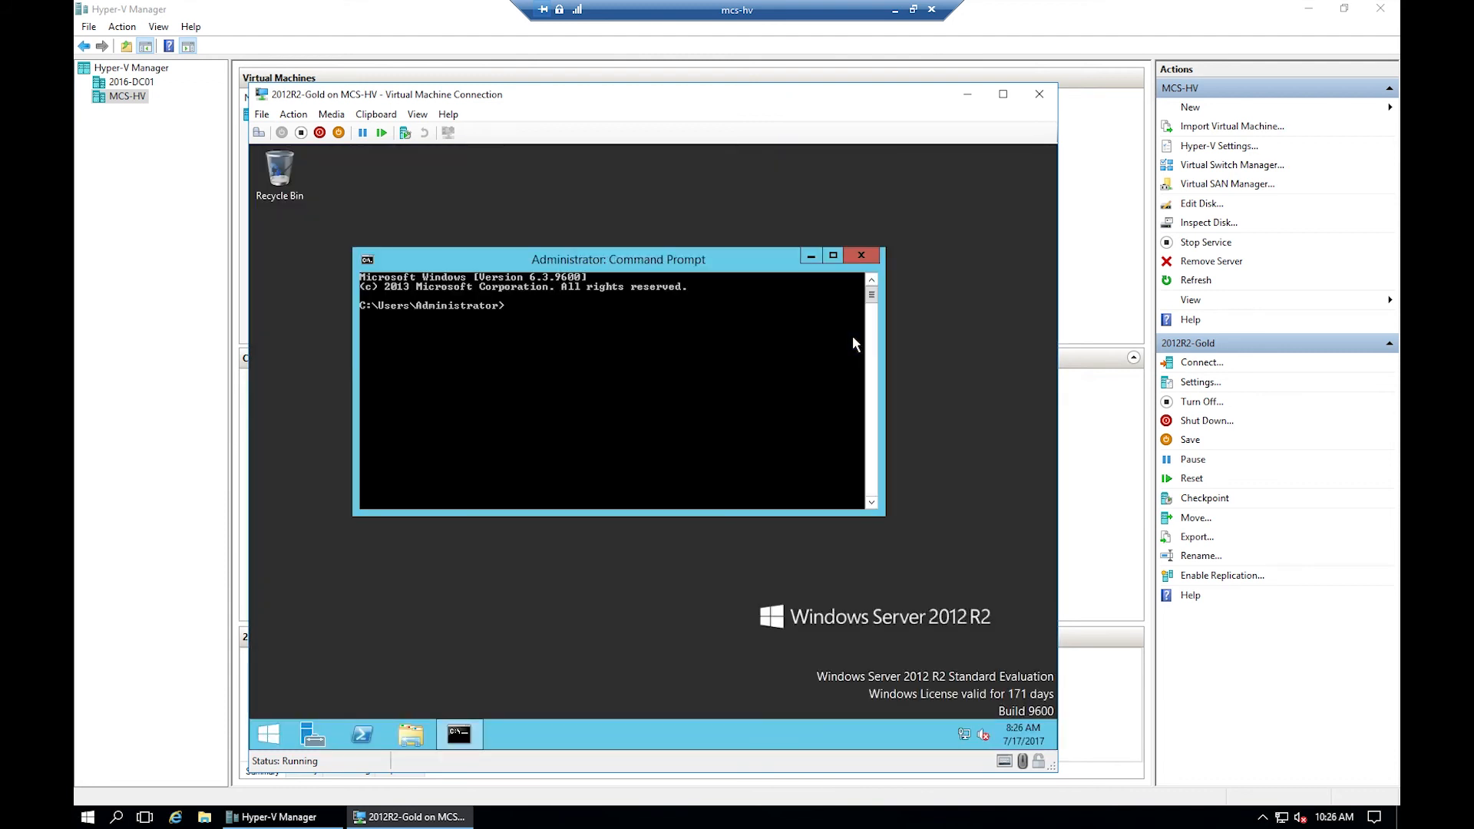
- Ping 2016-dc01, then 2016-dc01 -4 over IPv4, then mcs.local
{"action": "type", "text": "ping 2016-dc01"}
{"action": "key", "text": "Return"}
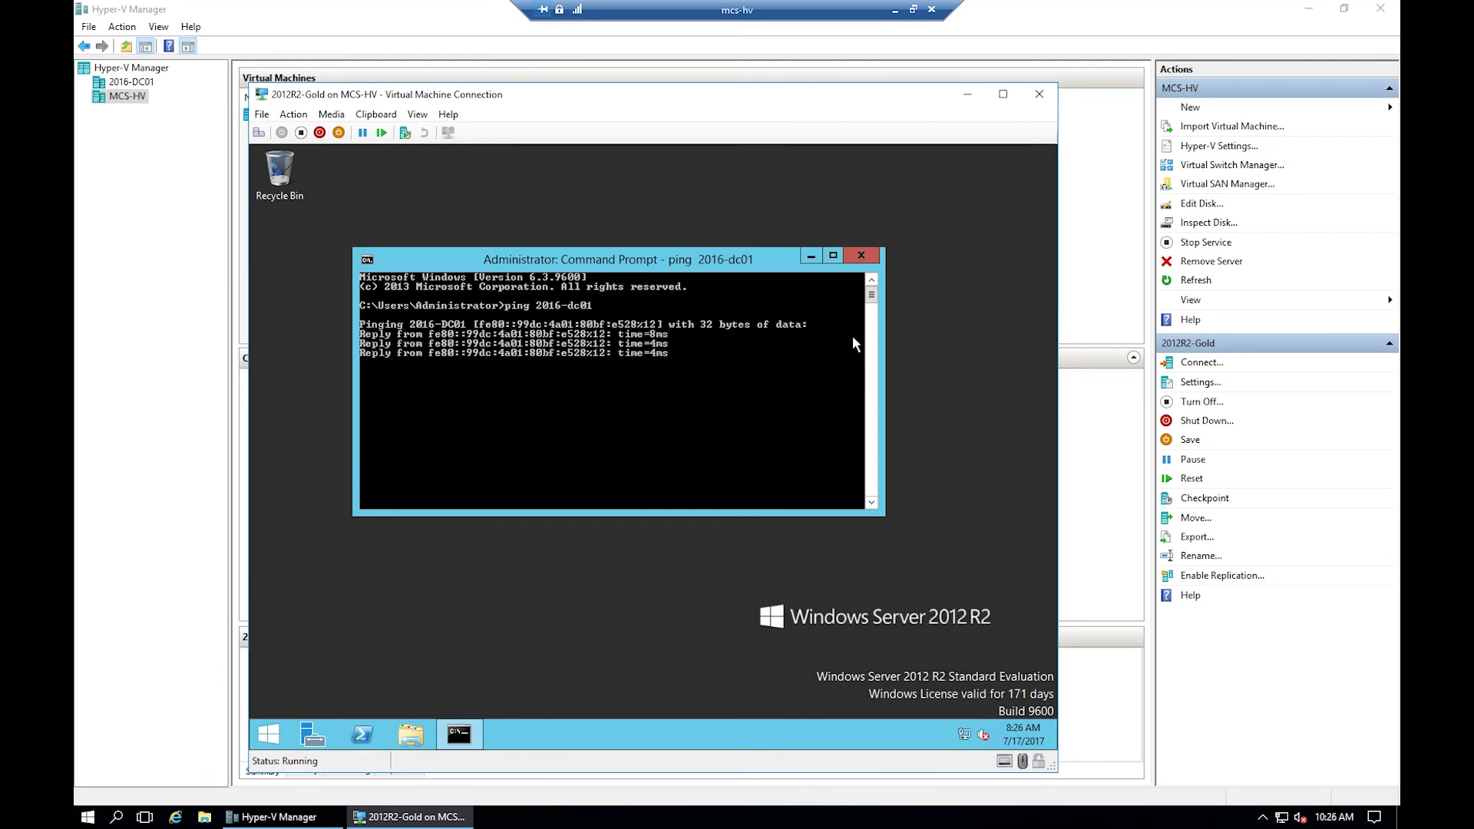
{"action": "key", "text": "Up"}
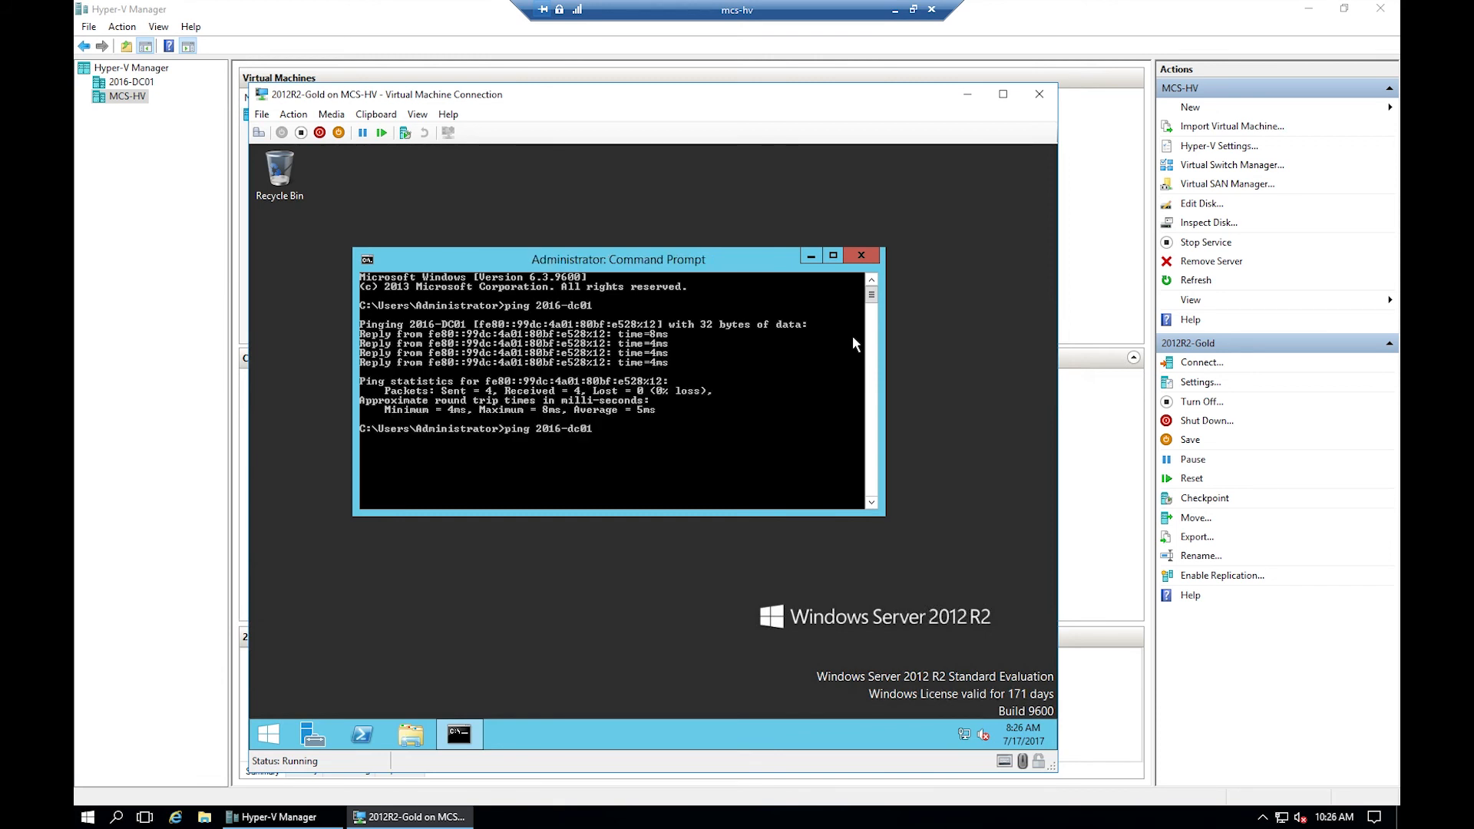
{"action": "type", "text": "-4"}
{"action": "key", "text": "Return"}
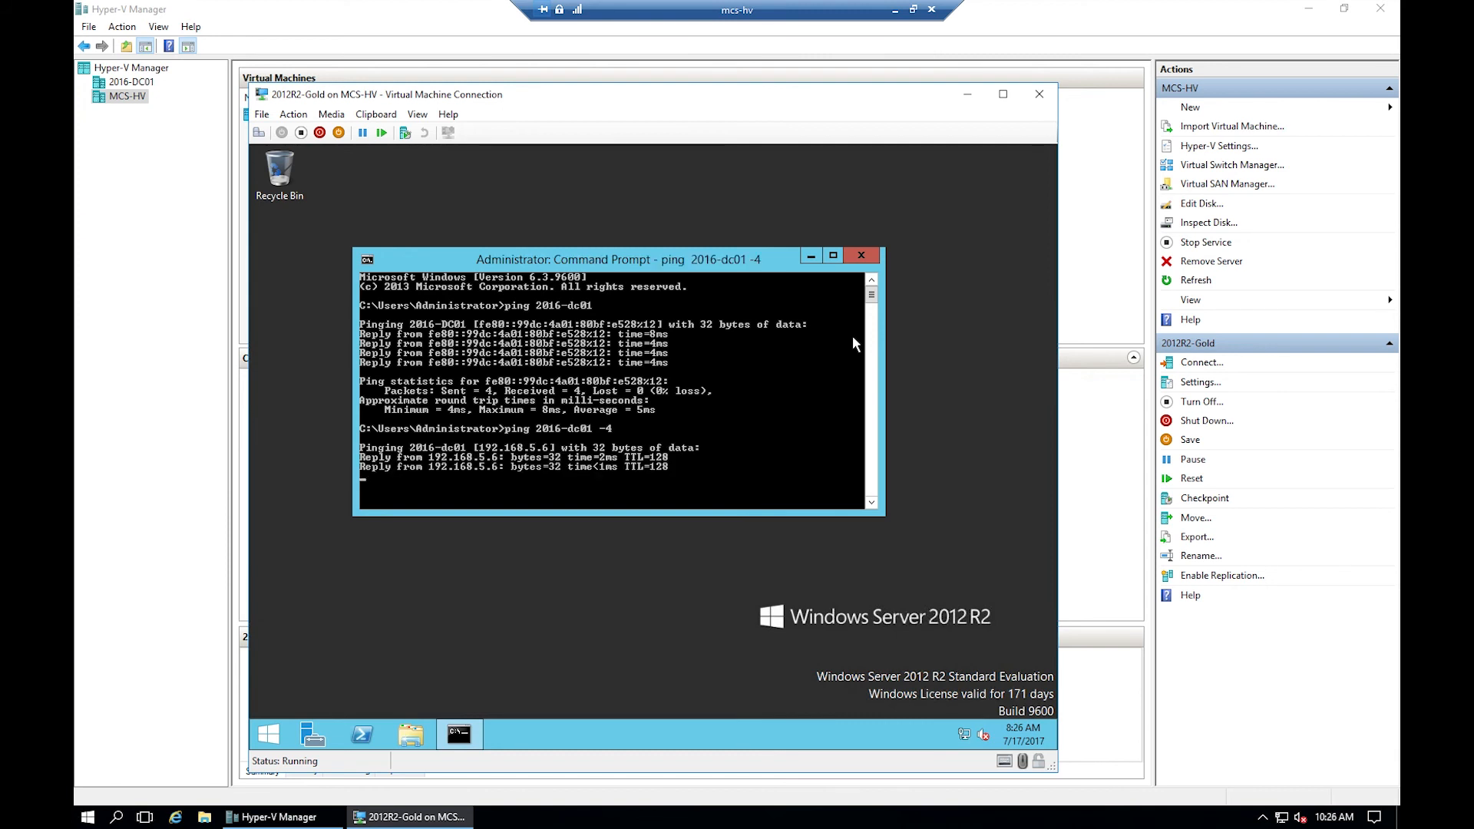
{"action": "type", "text": "pin"}
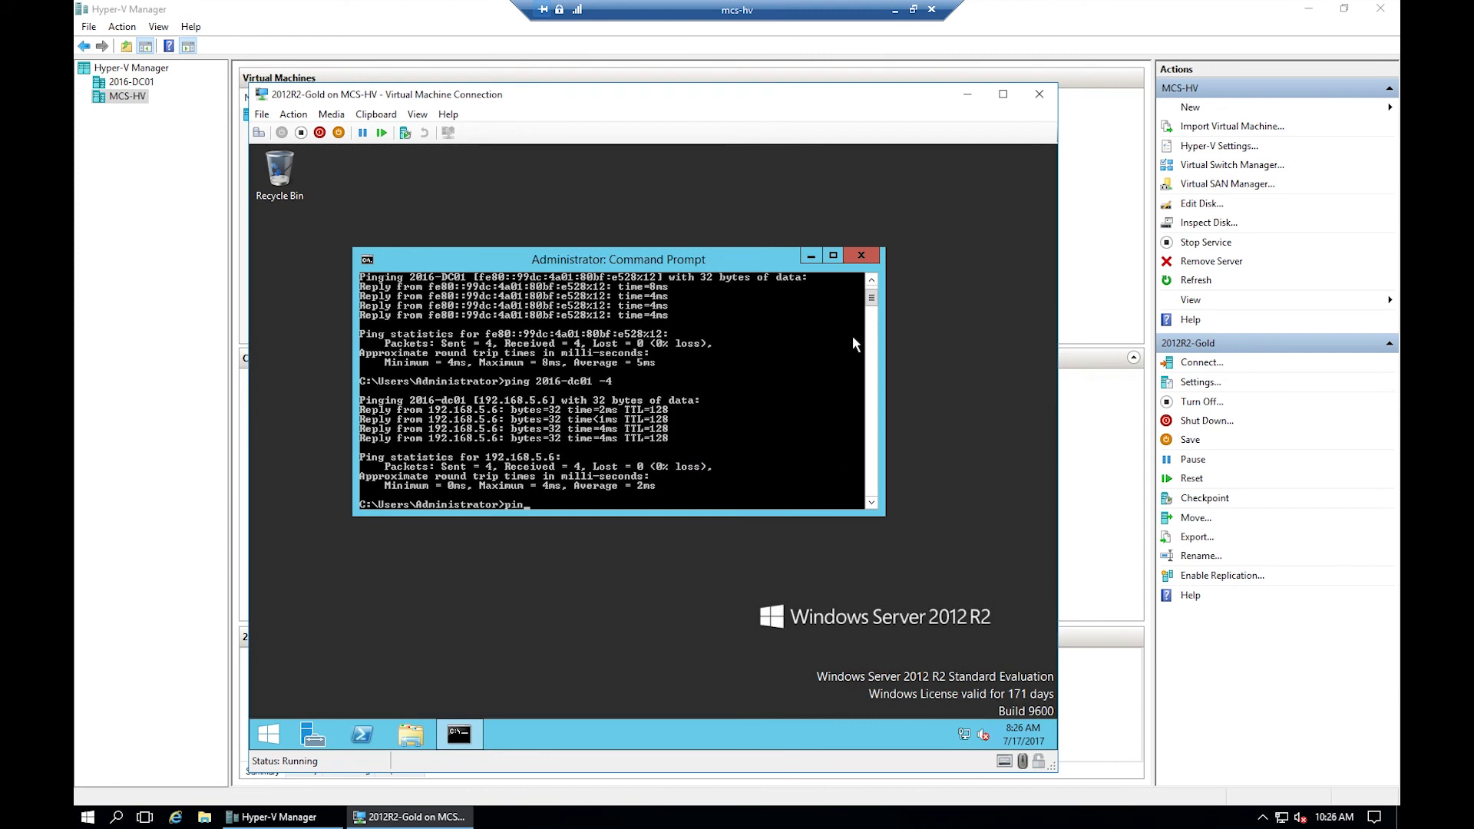
{"action": "type", "text": "g mcs.local"}
{"action": "key", "text": "Return"}
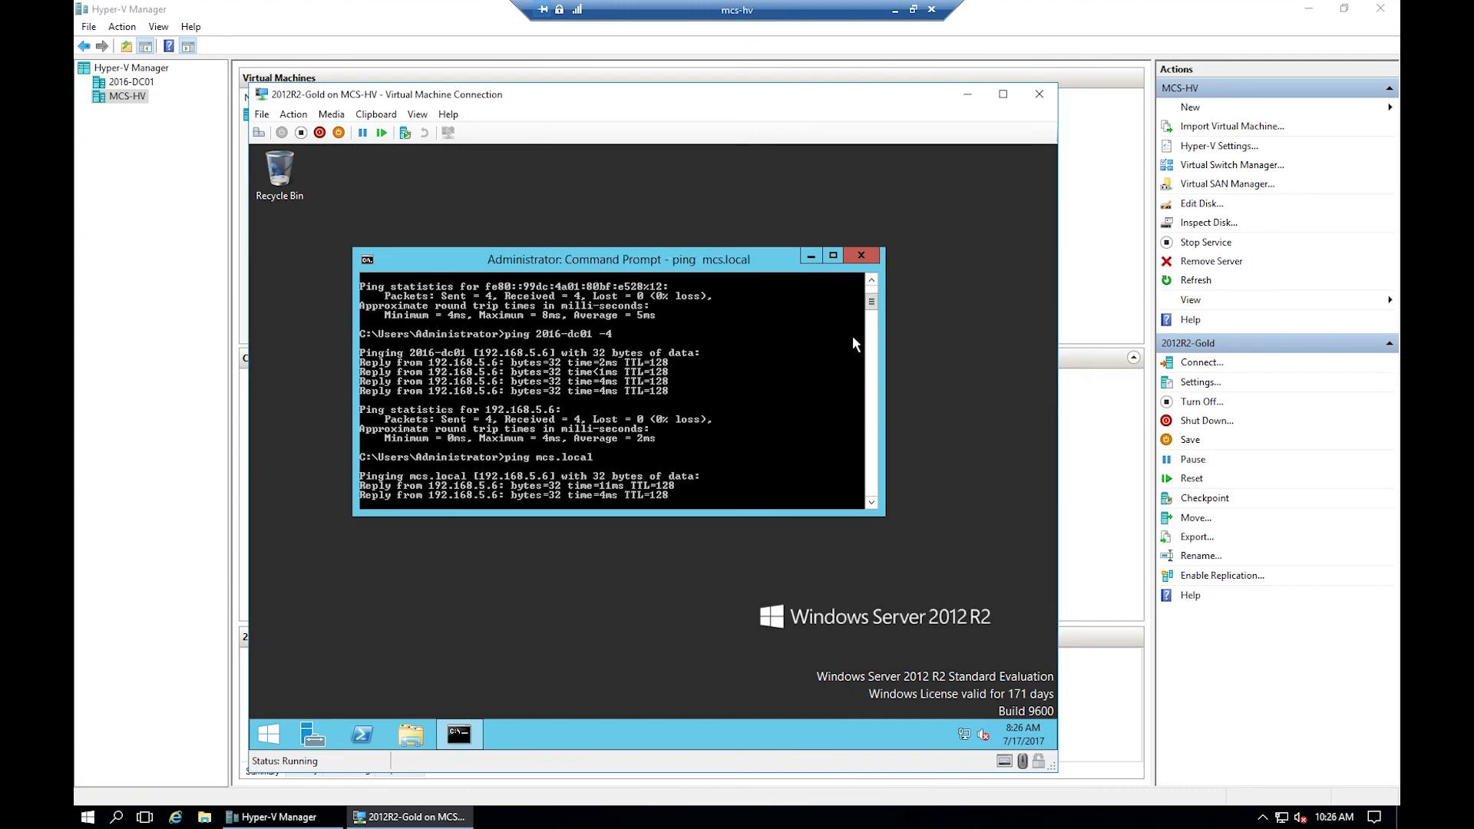
- Close Command Prompt and open the computer name settings from Server Manager's Local Server page
{"action": "left_click", "coordinate": [862, 256]}
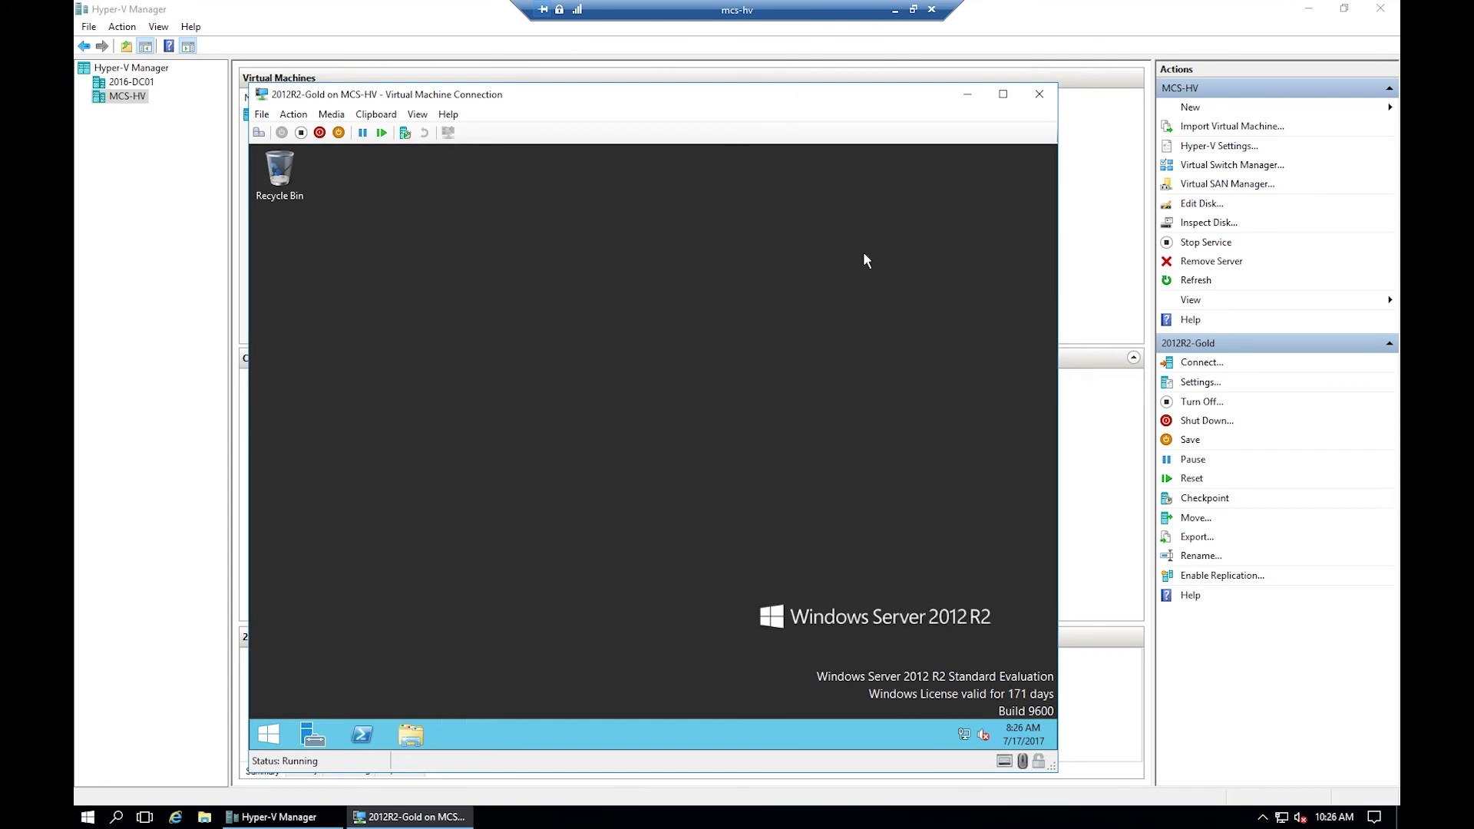
{"action": "left_click", "coordinate": [335, 735]}
{"action": "left_click", "coordinate": [334, 263]}
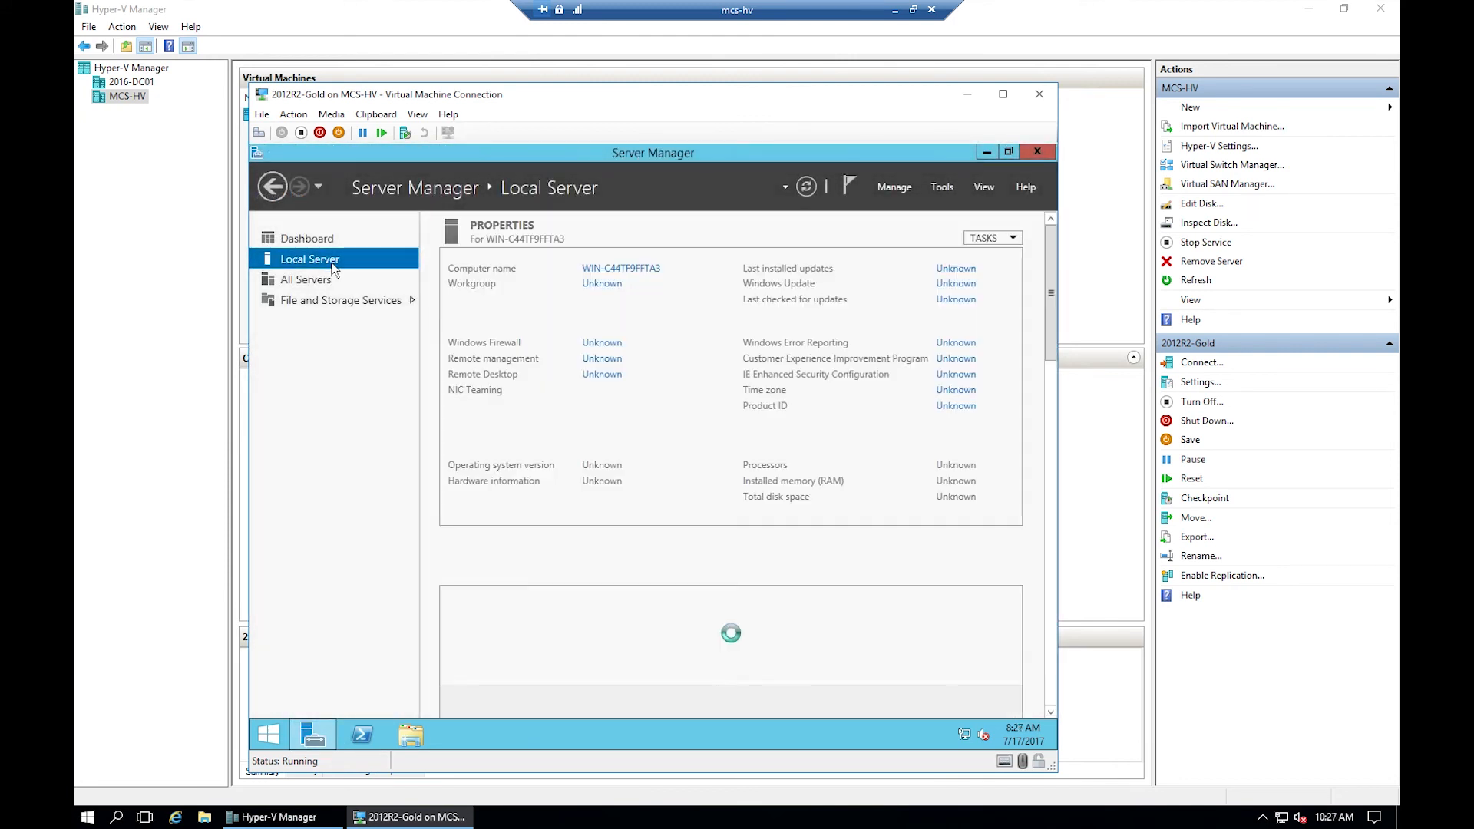
{"action": "left_click", "coordinate": [630, 271]}
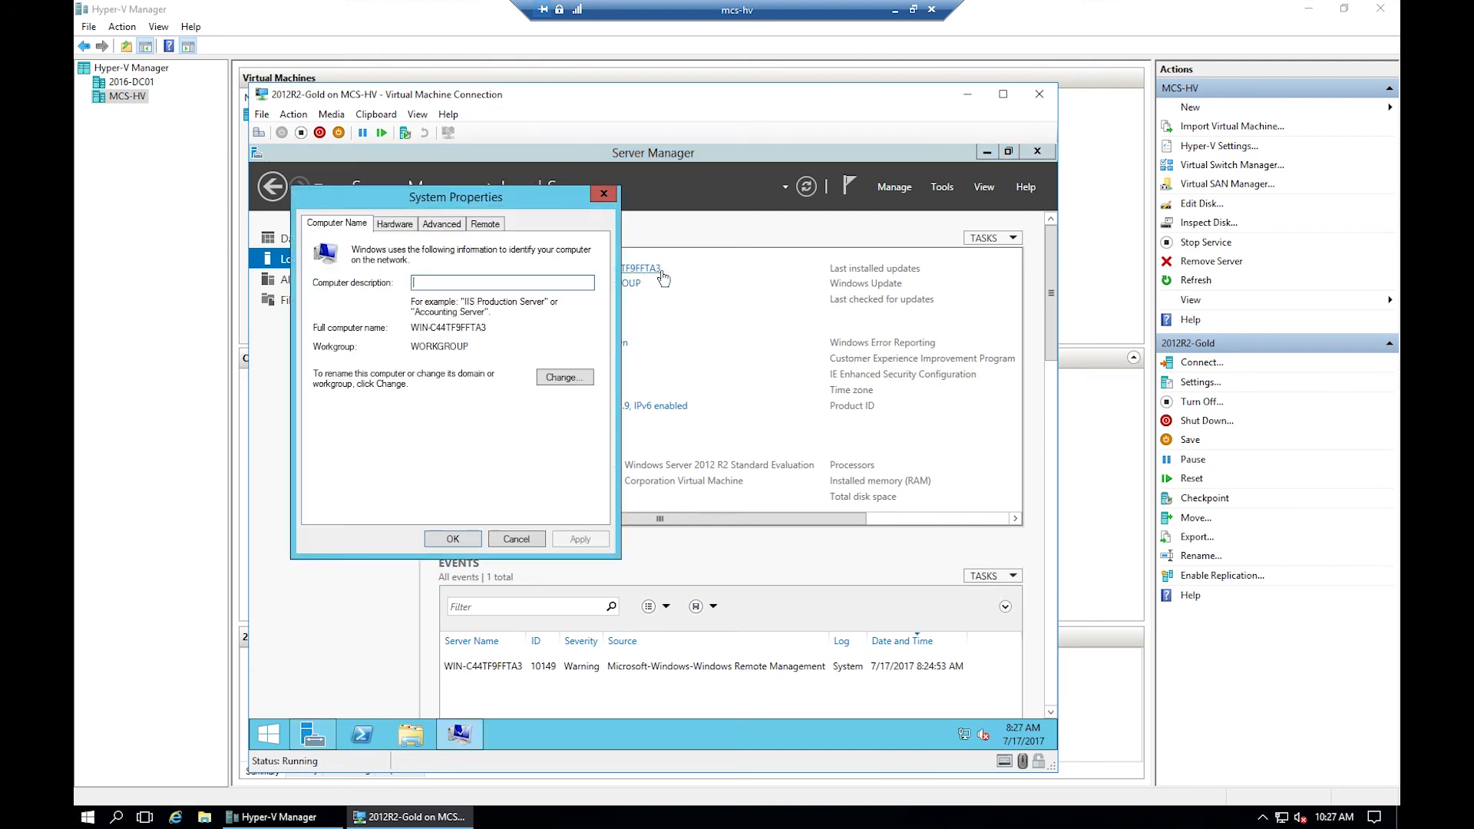
{"action": "left_click", "coordinate": [556, 379]}
{"action": "left_click", "coordinate": [541, 501]}
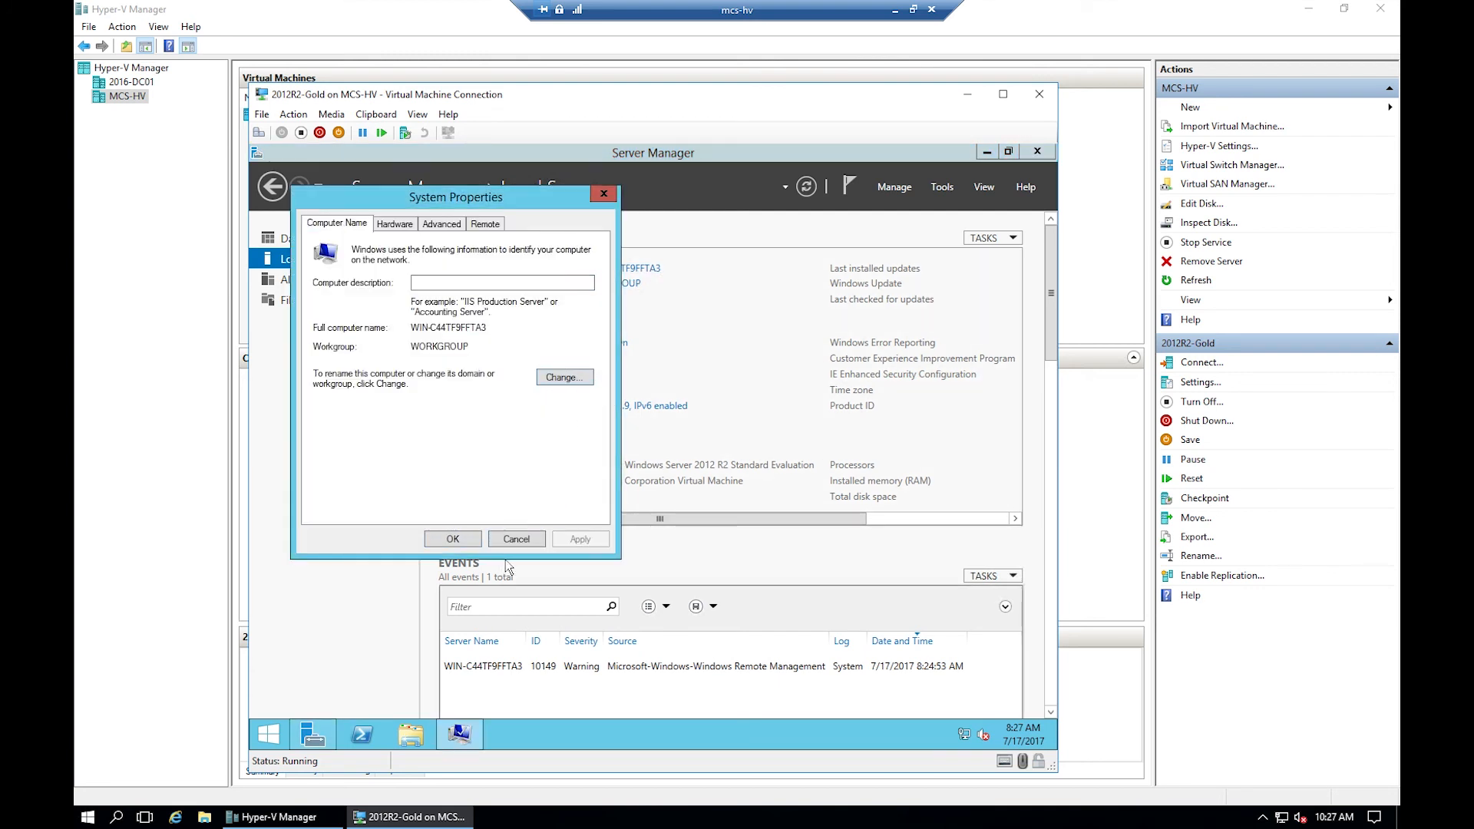
{"action": "key", "text": "Escape"}
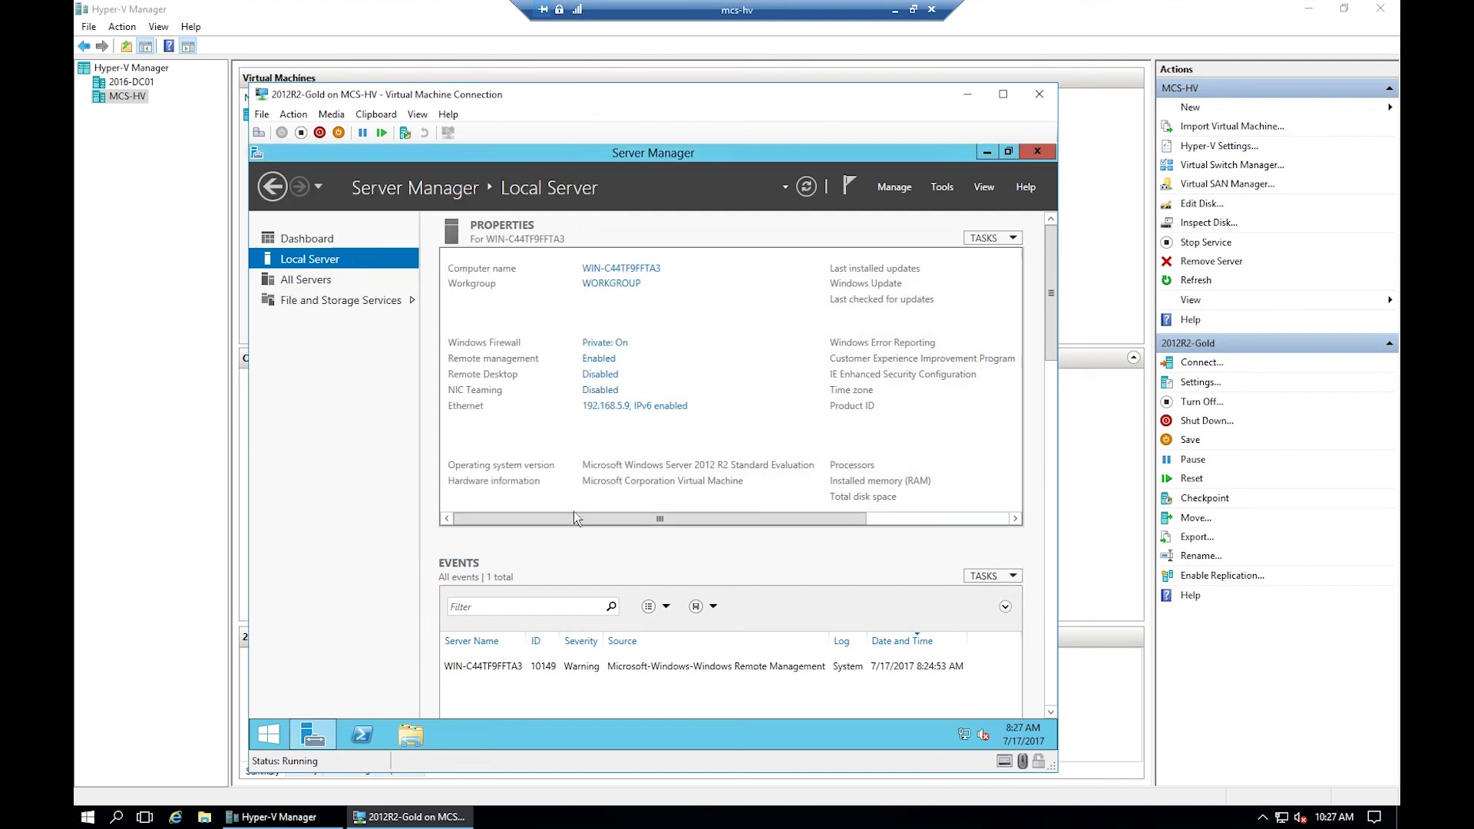
- Change the computer name to MCS-BACKUP and acknowledge the restart-required notice
{"action": "left_click", "coordinate": [641, 274]}
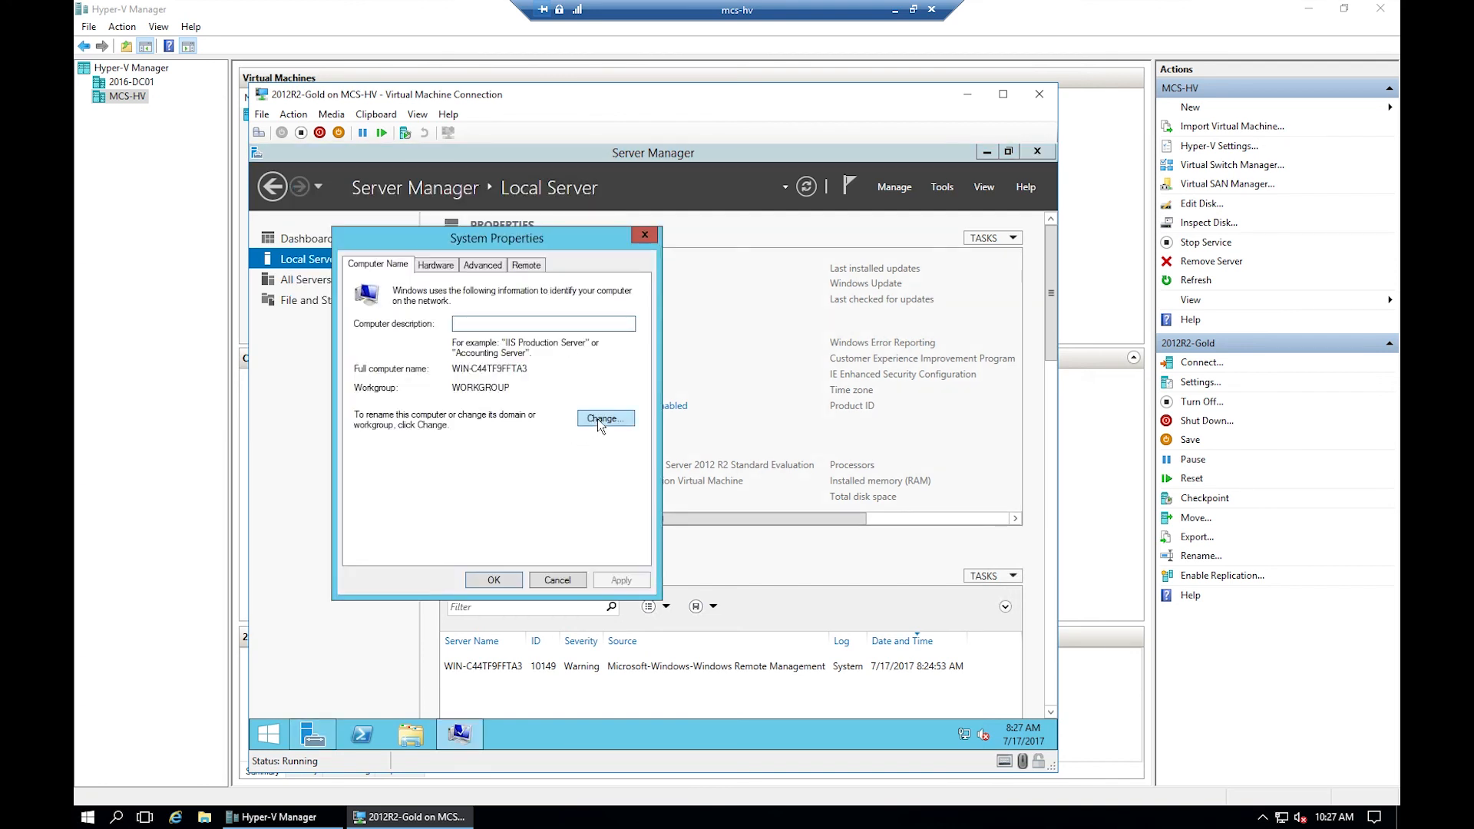
{"action": "left_click", "coordinate": [602, 420]}
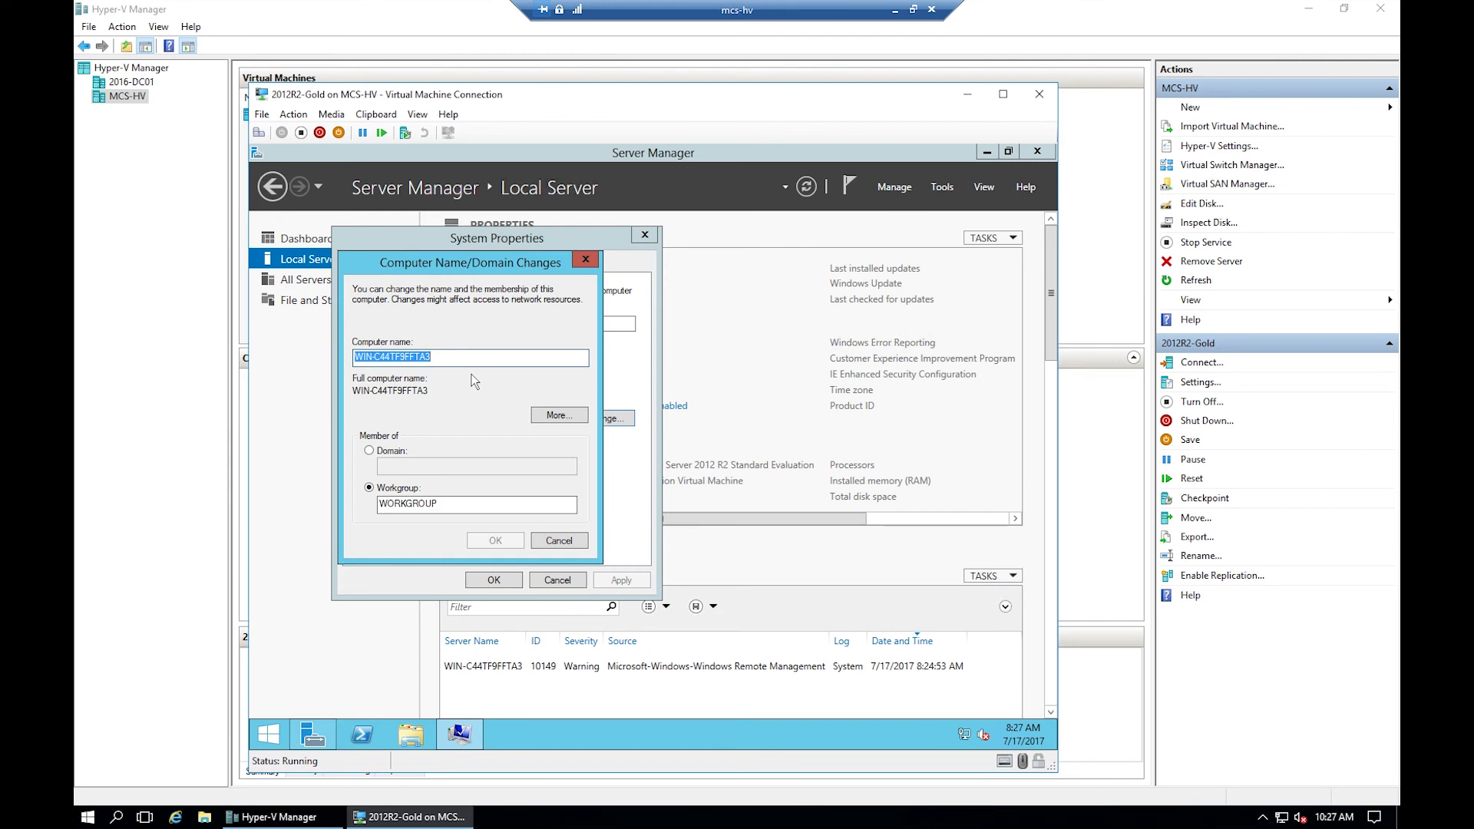
{"action": "type", "text": "MCS-BACKU"}
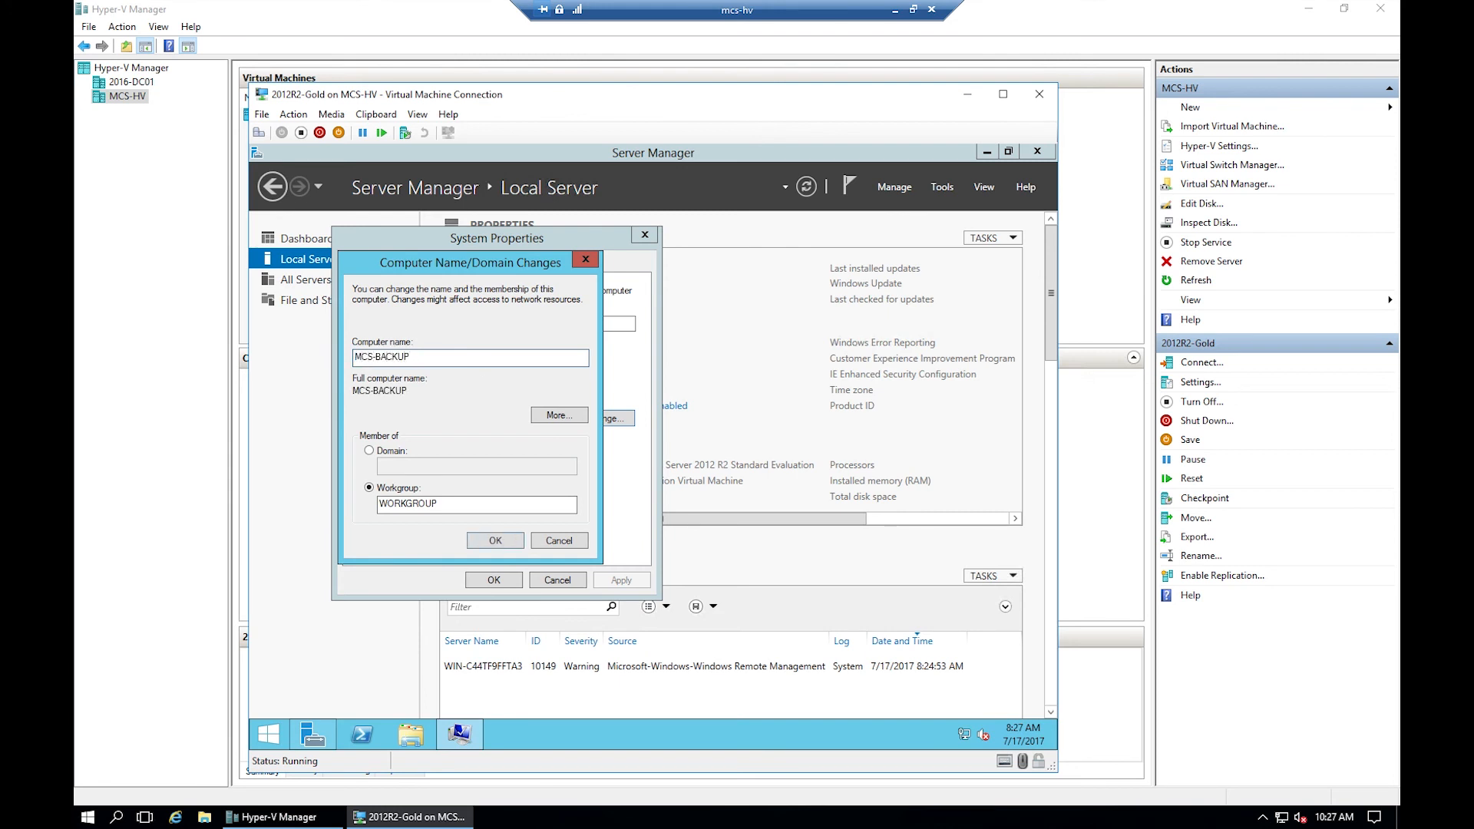
{"action": "type", "text": "P"}
{"action": "left_click", "coordinate": [512, 541]}
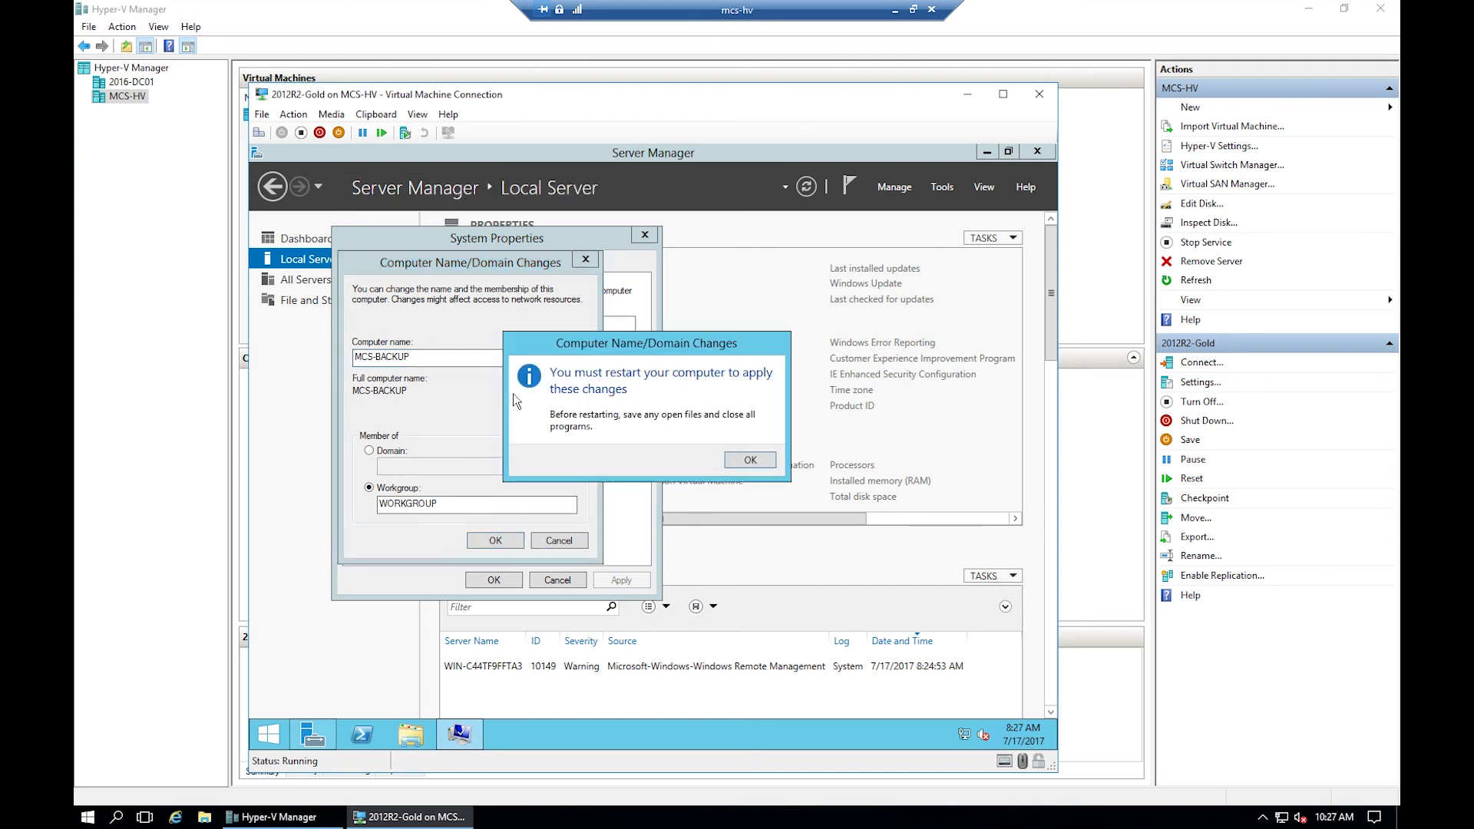
{"action": "left_click", "coordinate": [759, 458]}
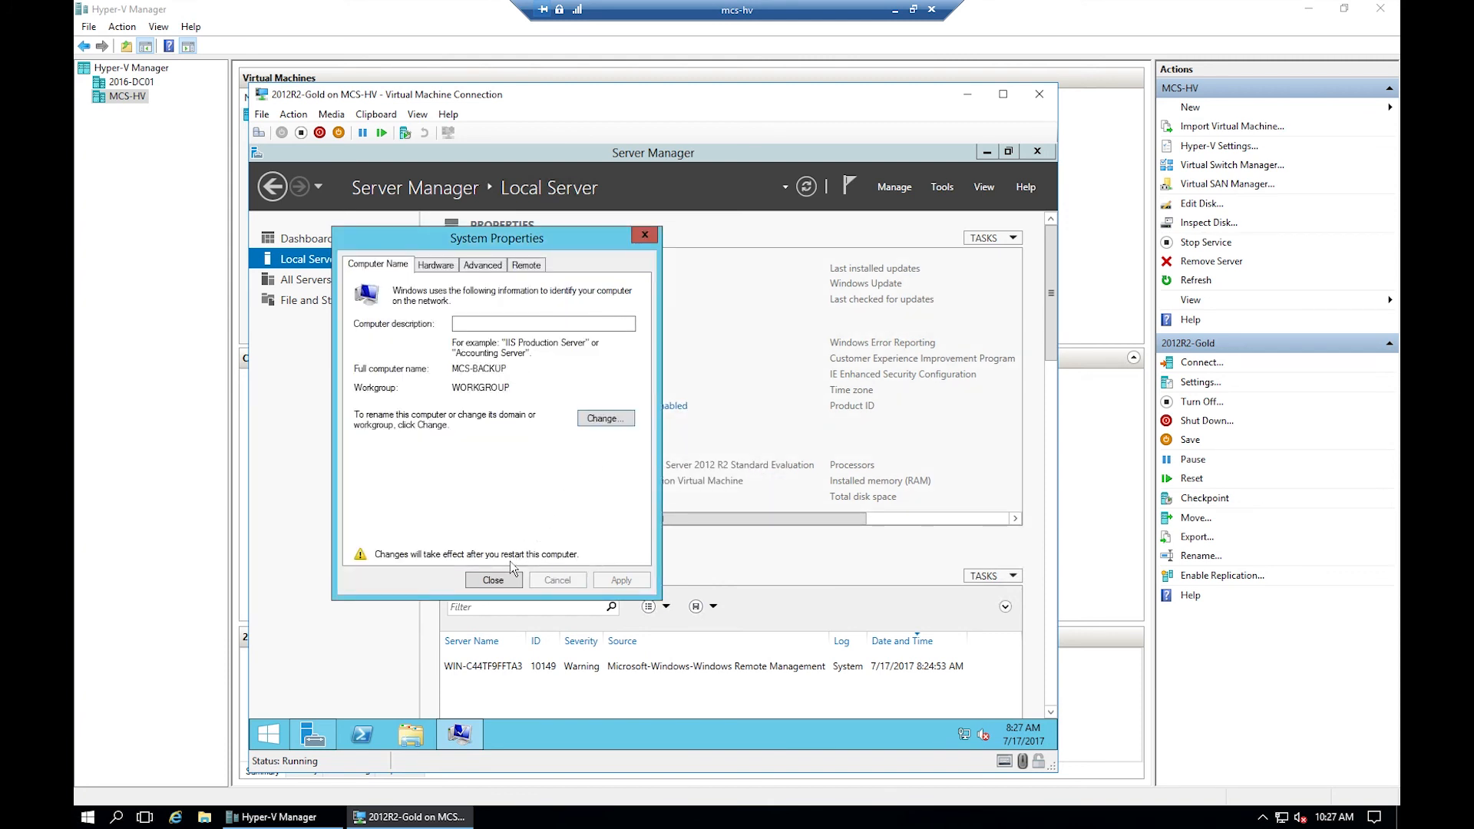
{"action": "left_click", "coordinate": [488, 578]}
- Restart the VM, then review the MCS-BACKUP account's properties in ADUC's Computers container
{"action": "left_click", "coordinate": [662, 458]}
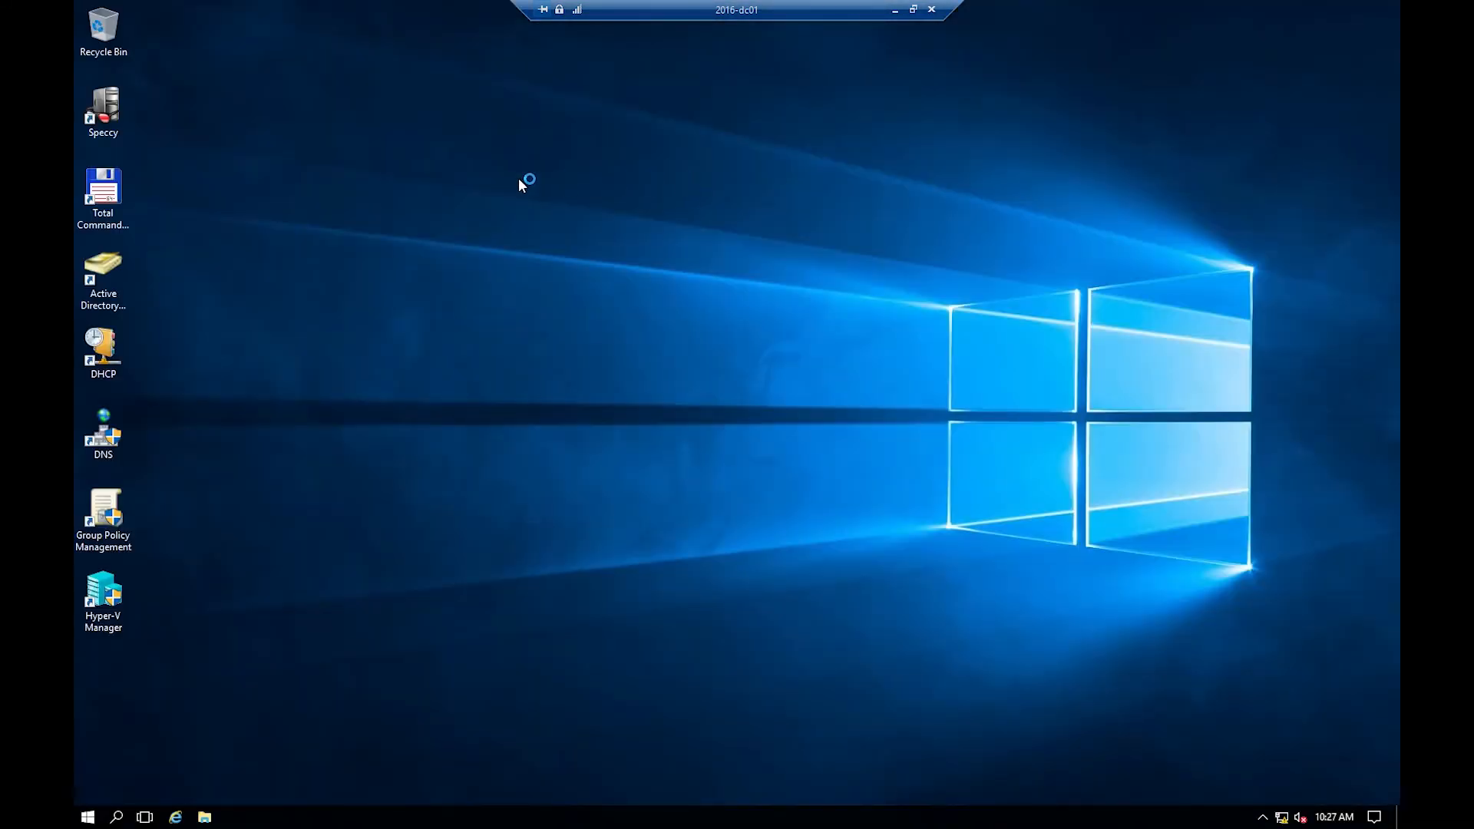
{"action": "left_click", "coordinate": [102, 266]}
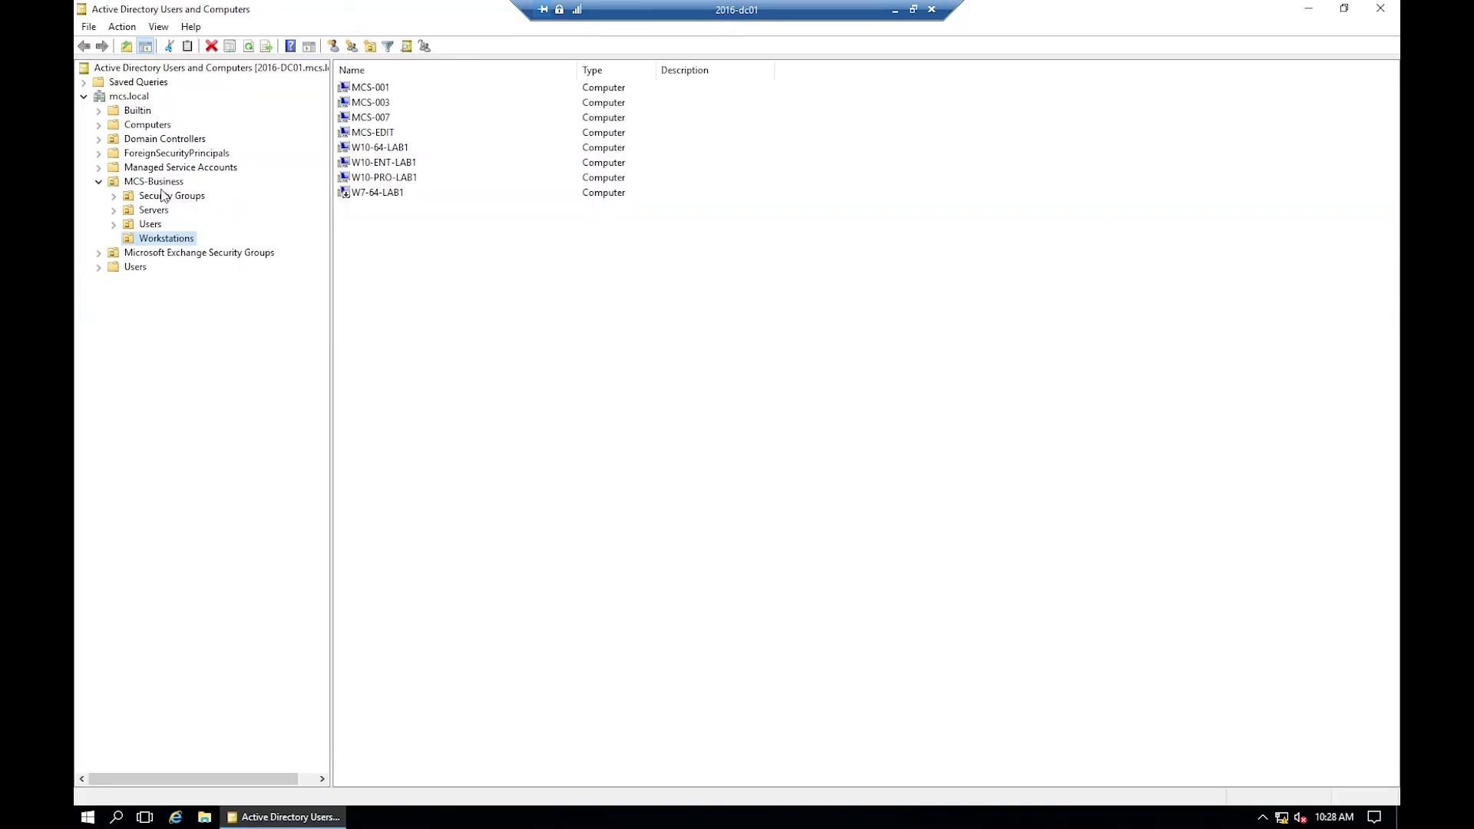
{"action": "left_click", "coordinate": [156, 127]}
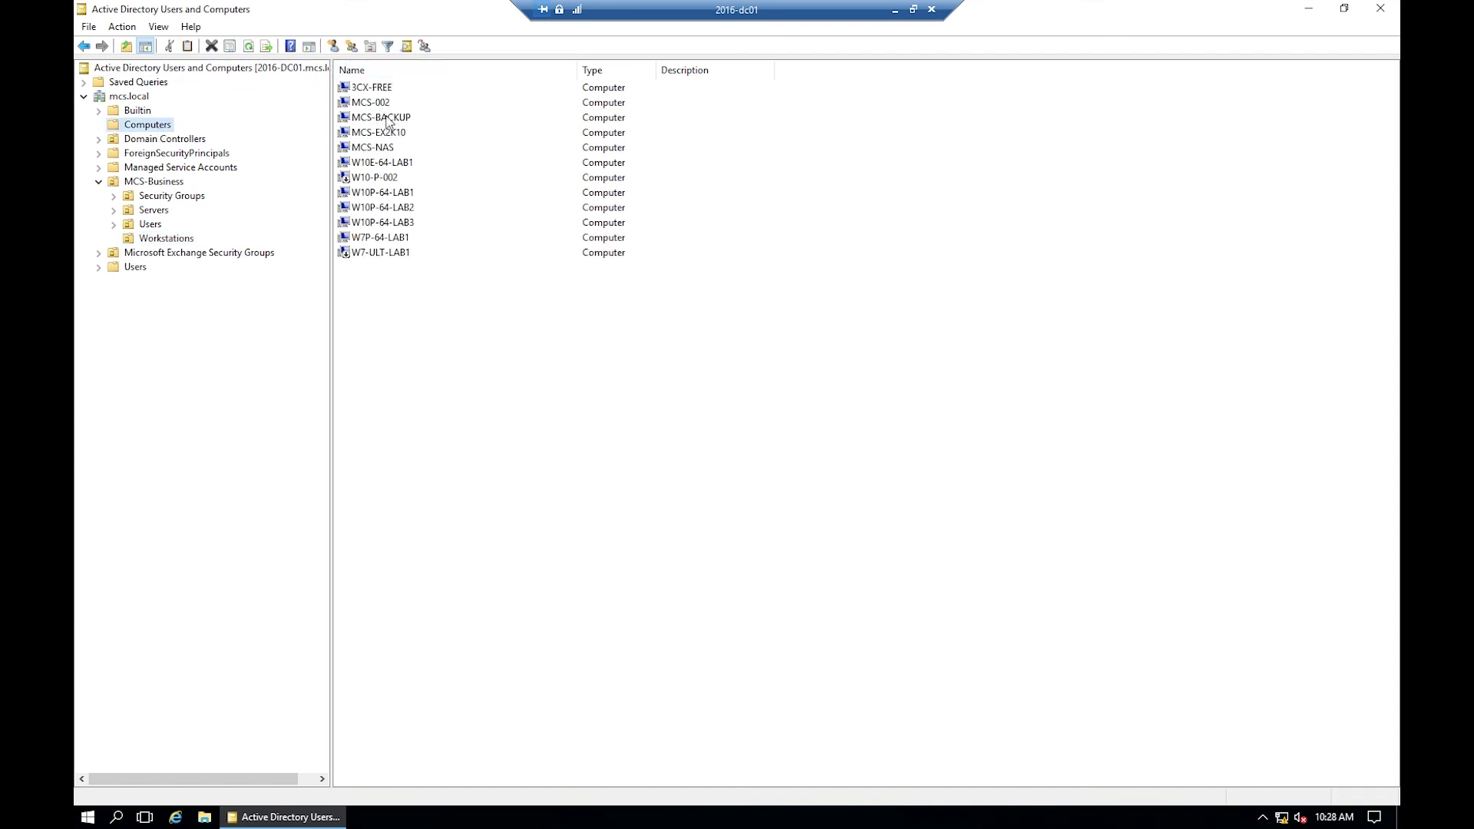
{"action": "left_click", "coordinate": [386, 120]}
{"action": "right_click", "coordinate": [386, 121]}
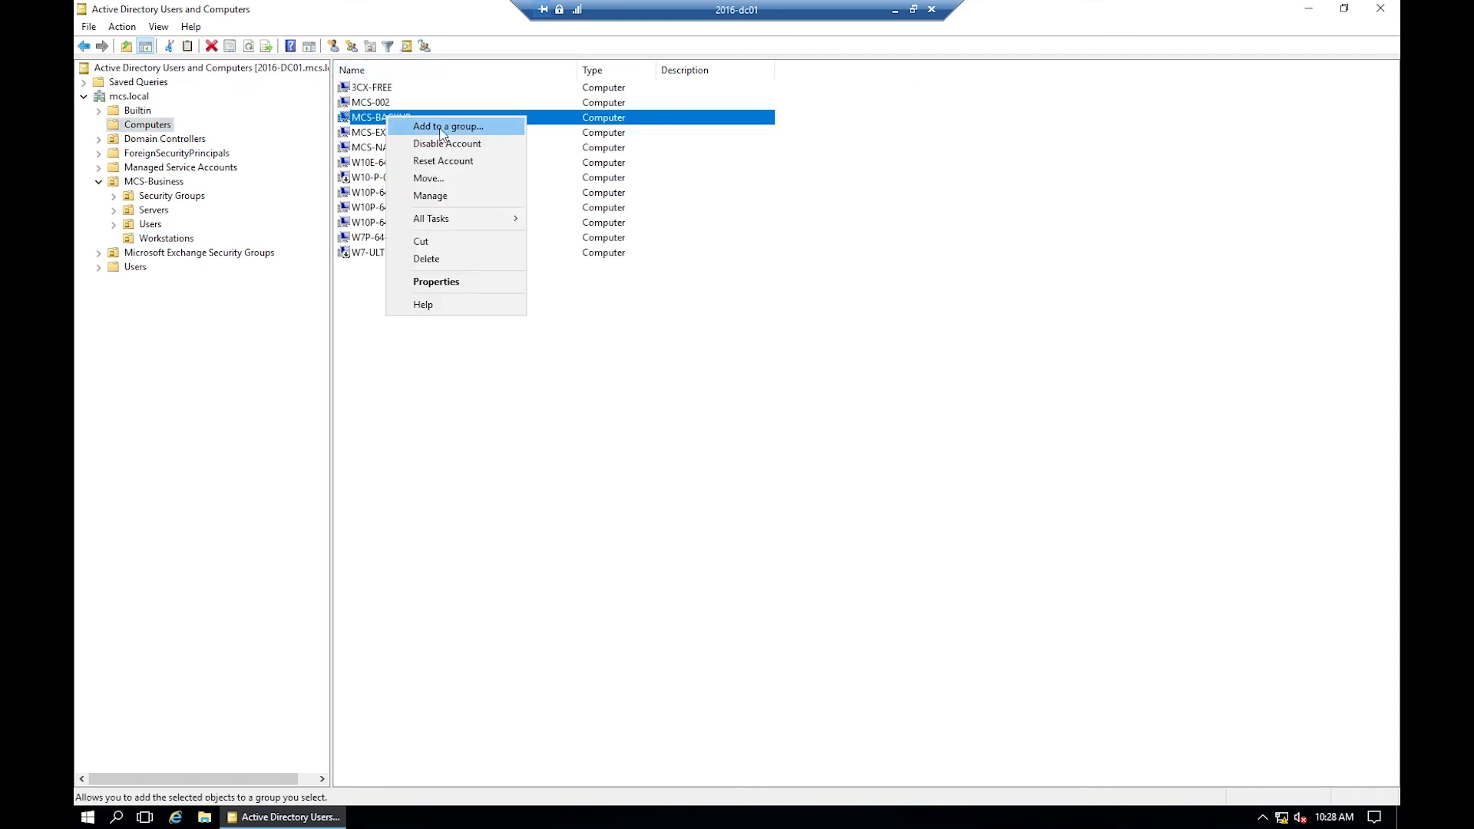
{"action": "left_click", "coordinate": [459, 280]}
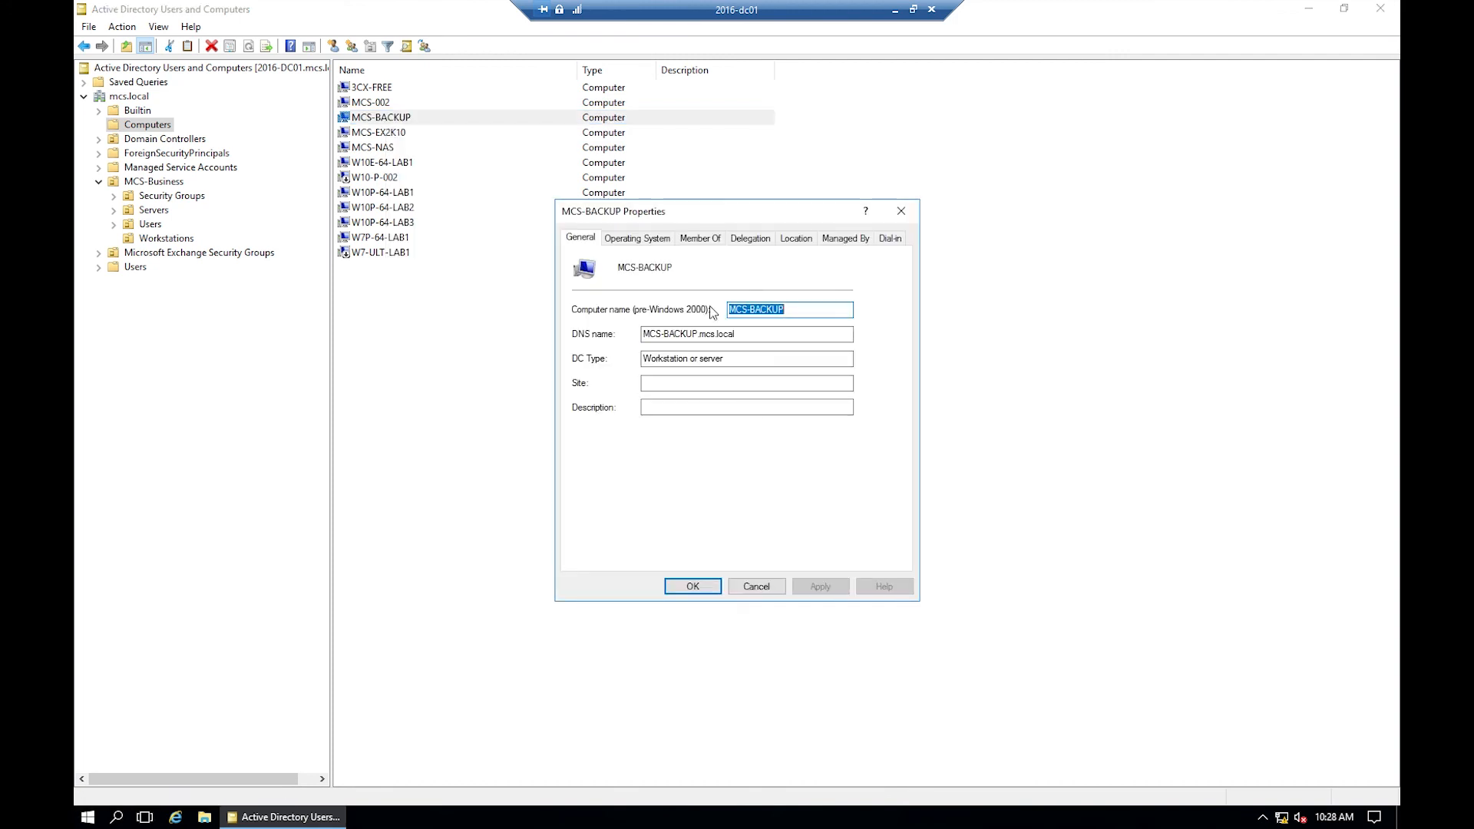
{"action": "left_click", "coordinate": [642, 239]}
{"action": "left_click", "coordinate": [702, 242]}
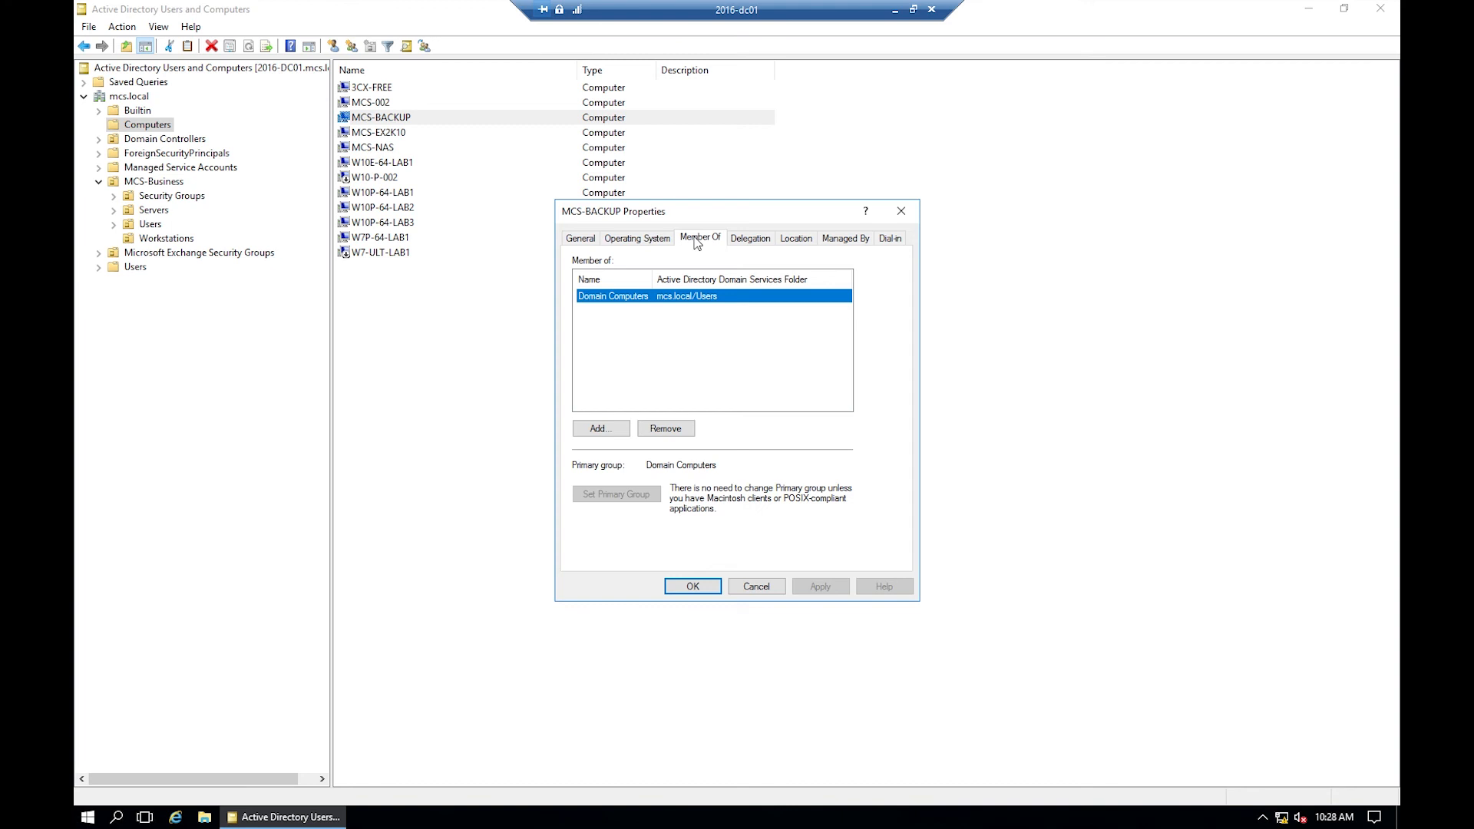
{"action": "left_click", "coordinate": [588, 241]}
{"action": "left_click", "coordinate": [760, 586]}
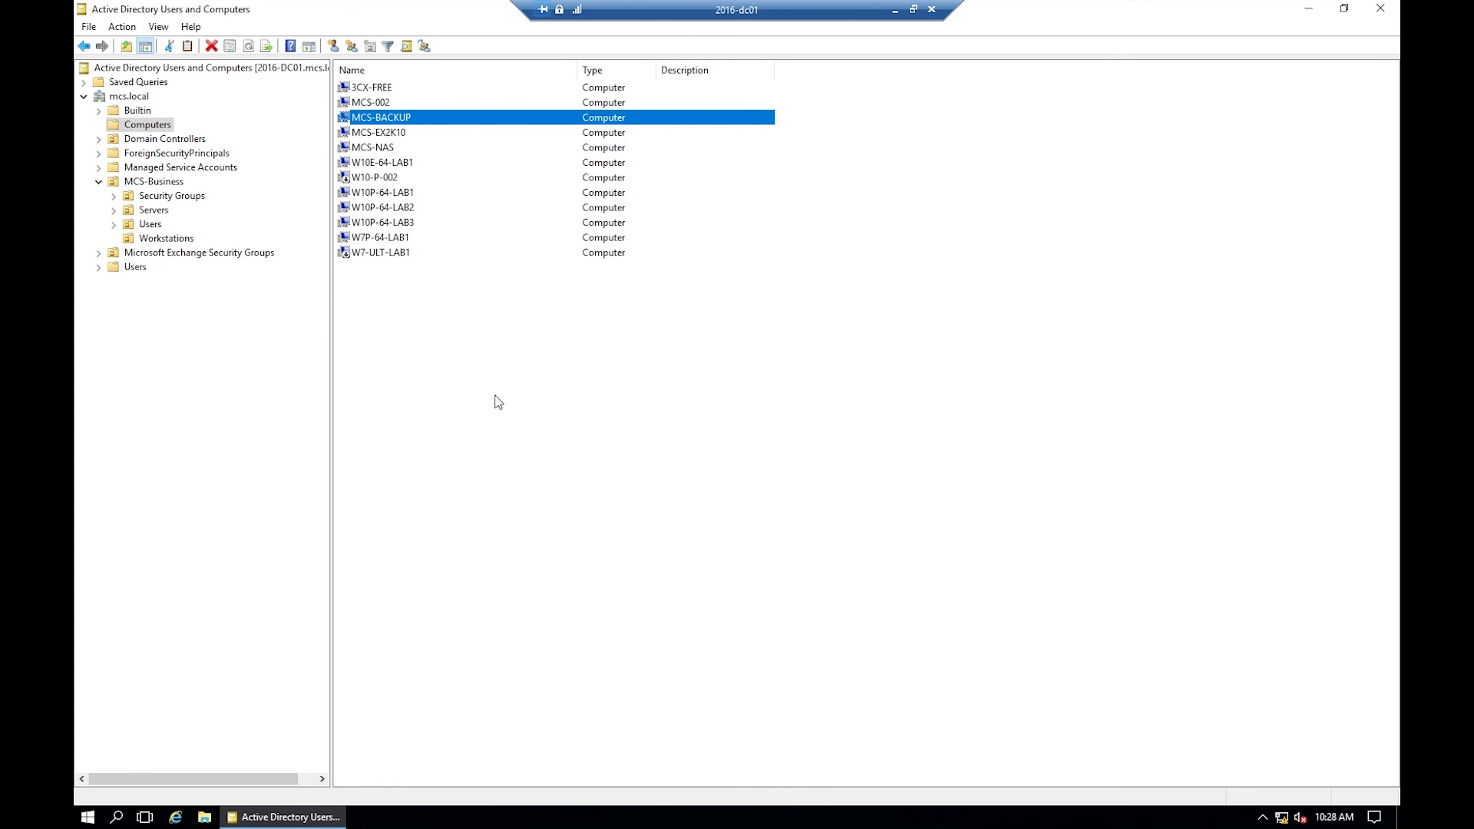
- Reset the MCS-BACKUP computer account, confirm it, and close Active Directory Users and Computers
{"action": "right_click", "coordinate": [381, 123]}
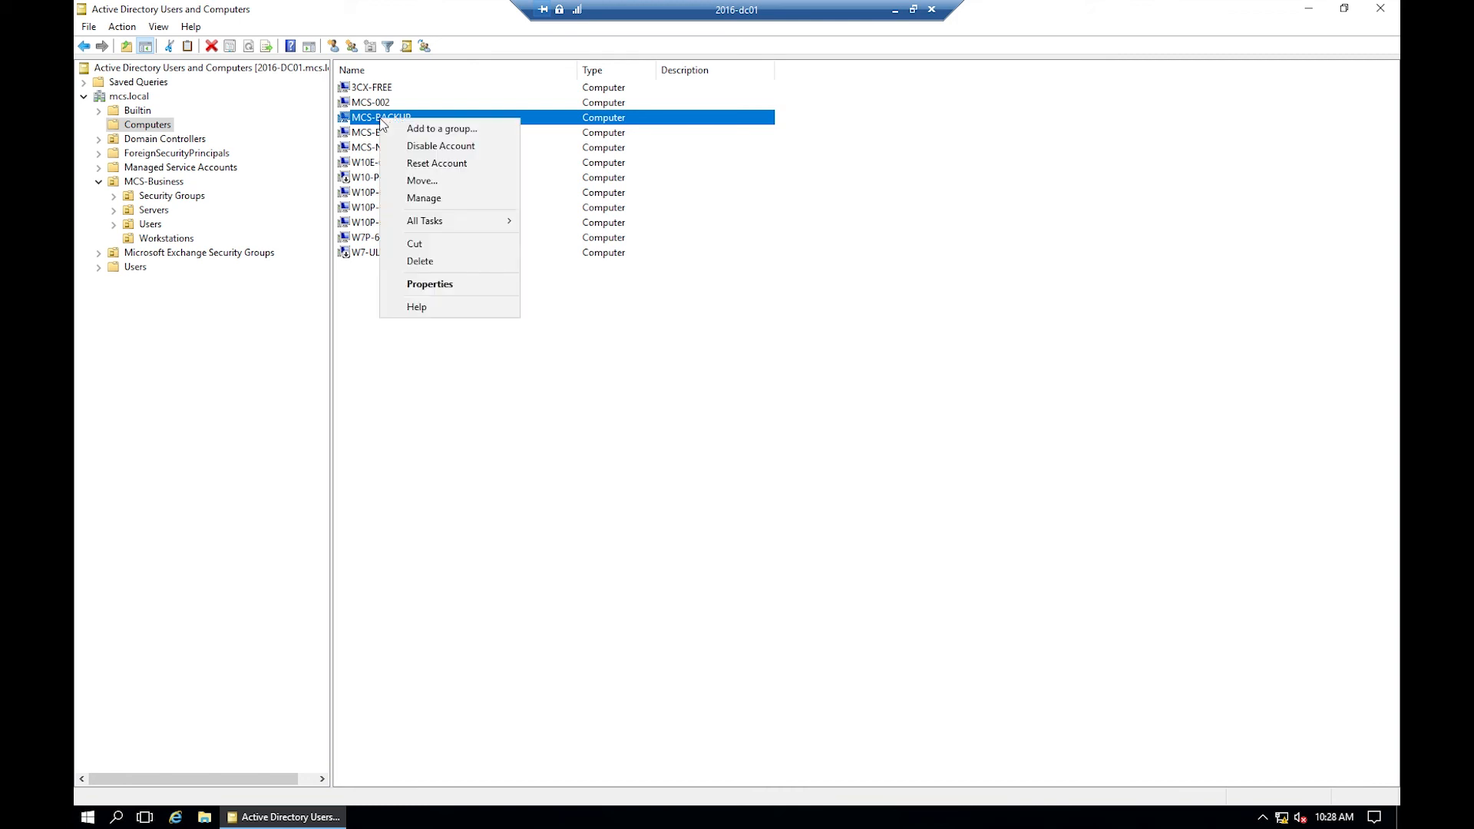
{"action": "left_click", "coordinate": [440, 164]}
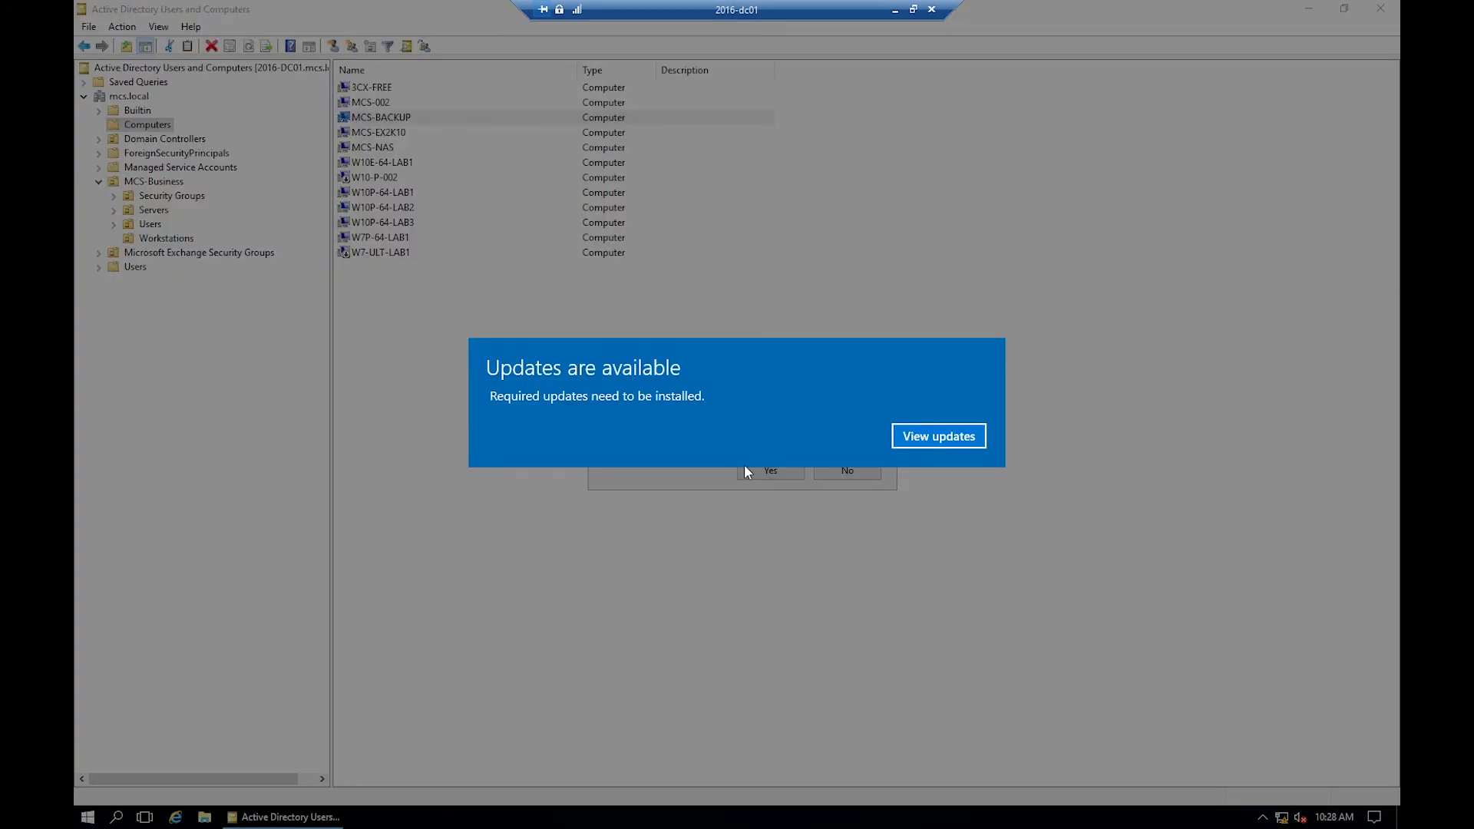
{"action": "left_click", "coordinate": [931, 436]}
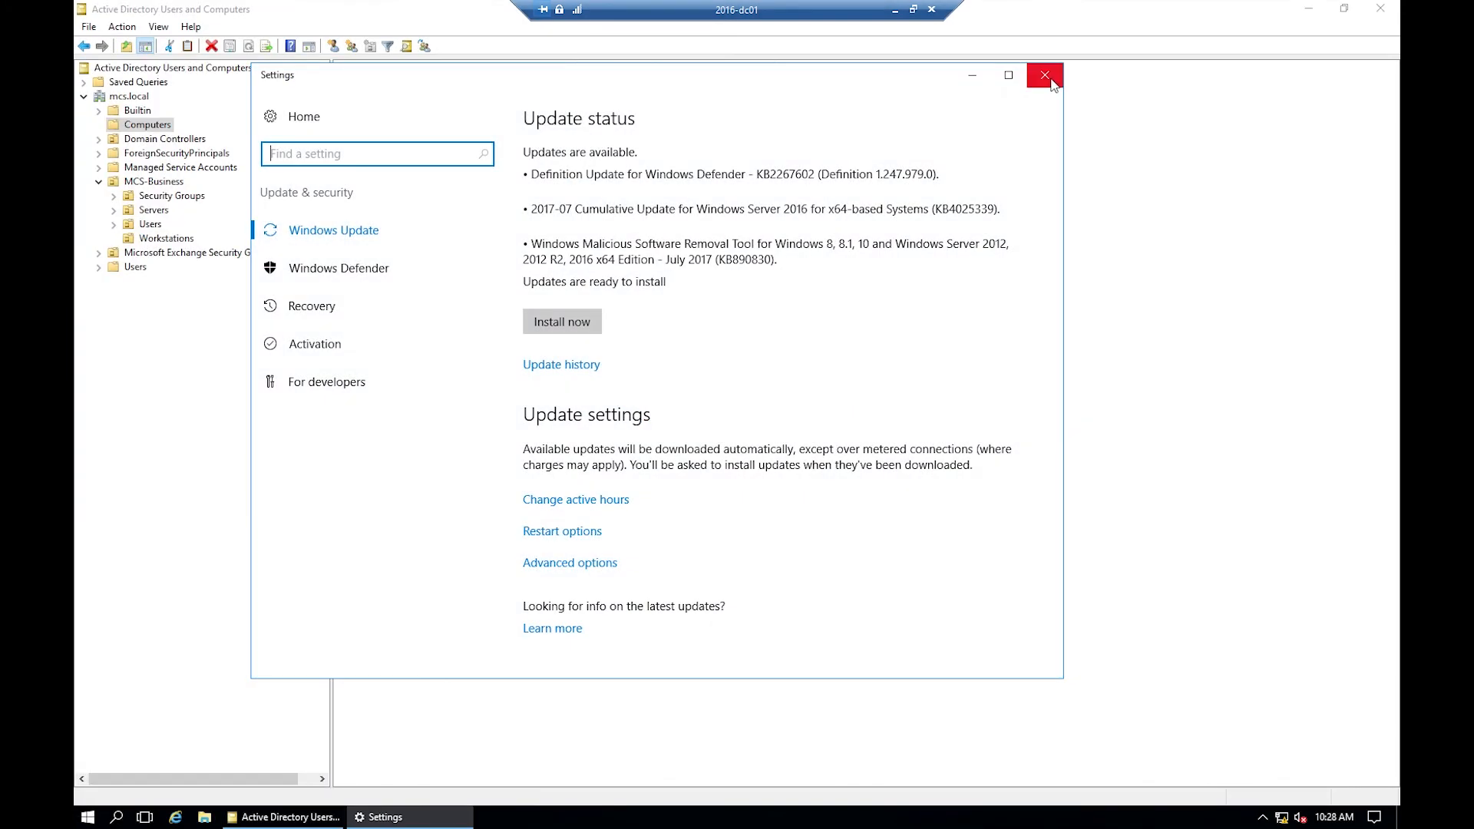
{"action": "left_click", "coordinate": [1044, 74]}
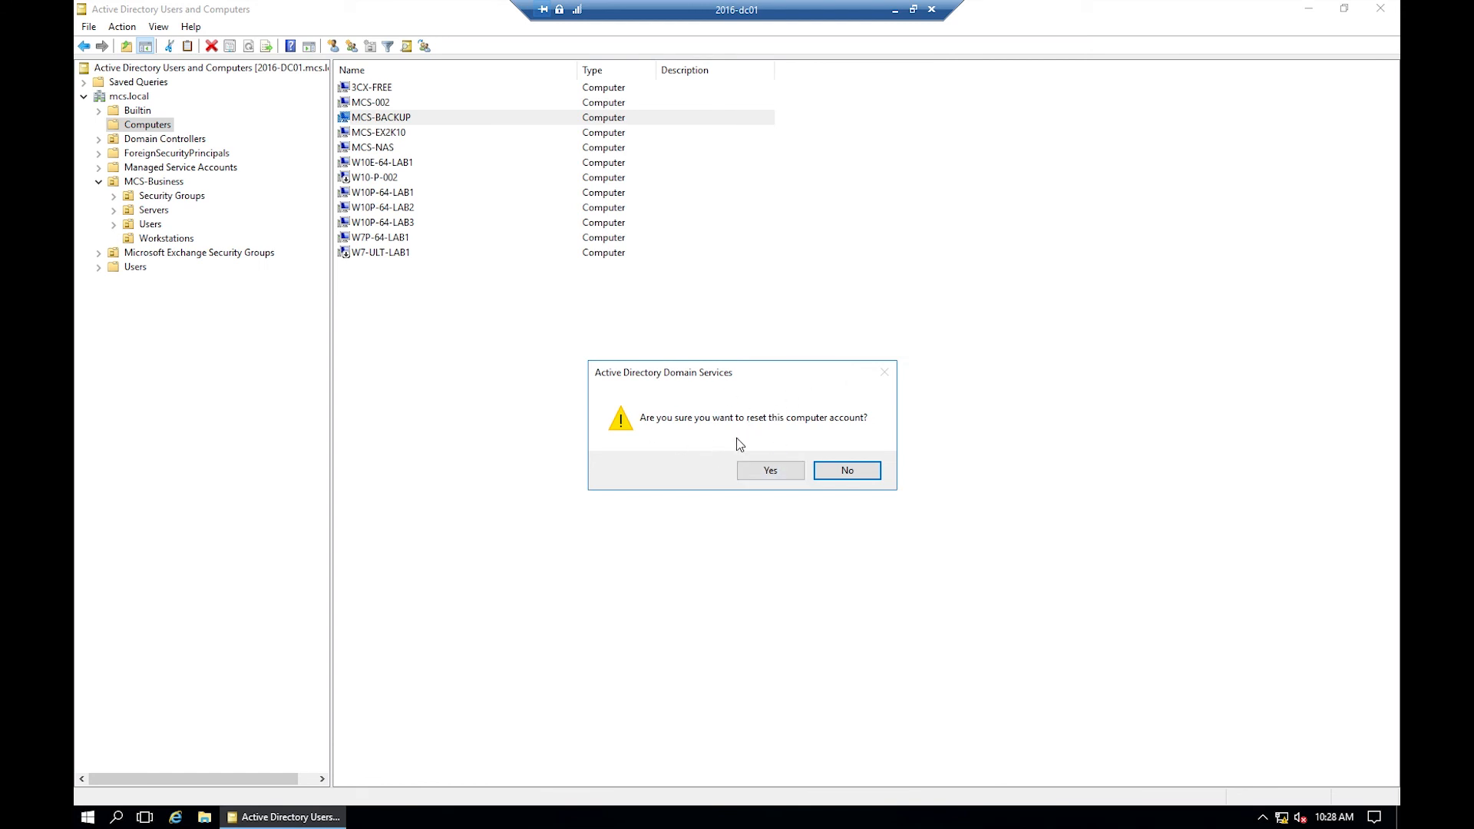
{"action": "left_click", "coordinate": [783, 481]}
{"action": "left_click", "coordinate": [831, 473]}
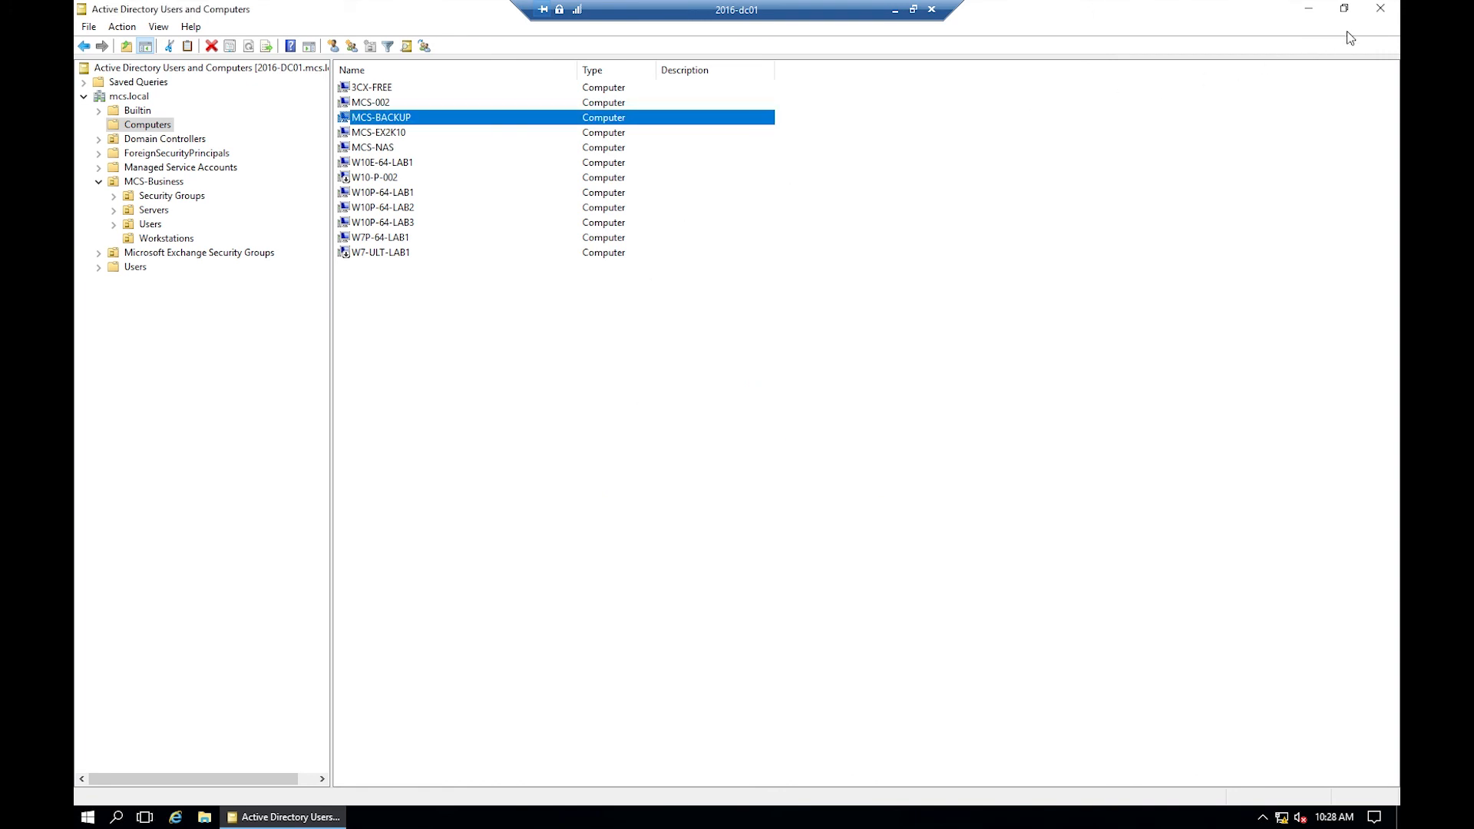
{"action": "left_click", "coordinate": [1381, 11]}
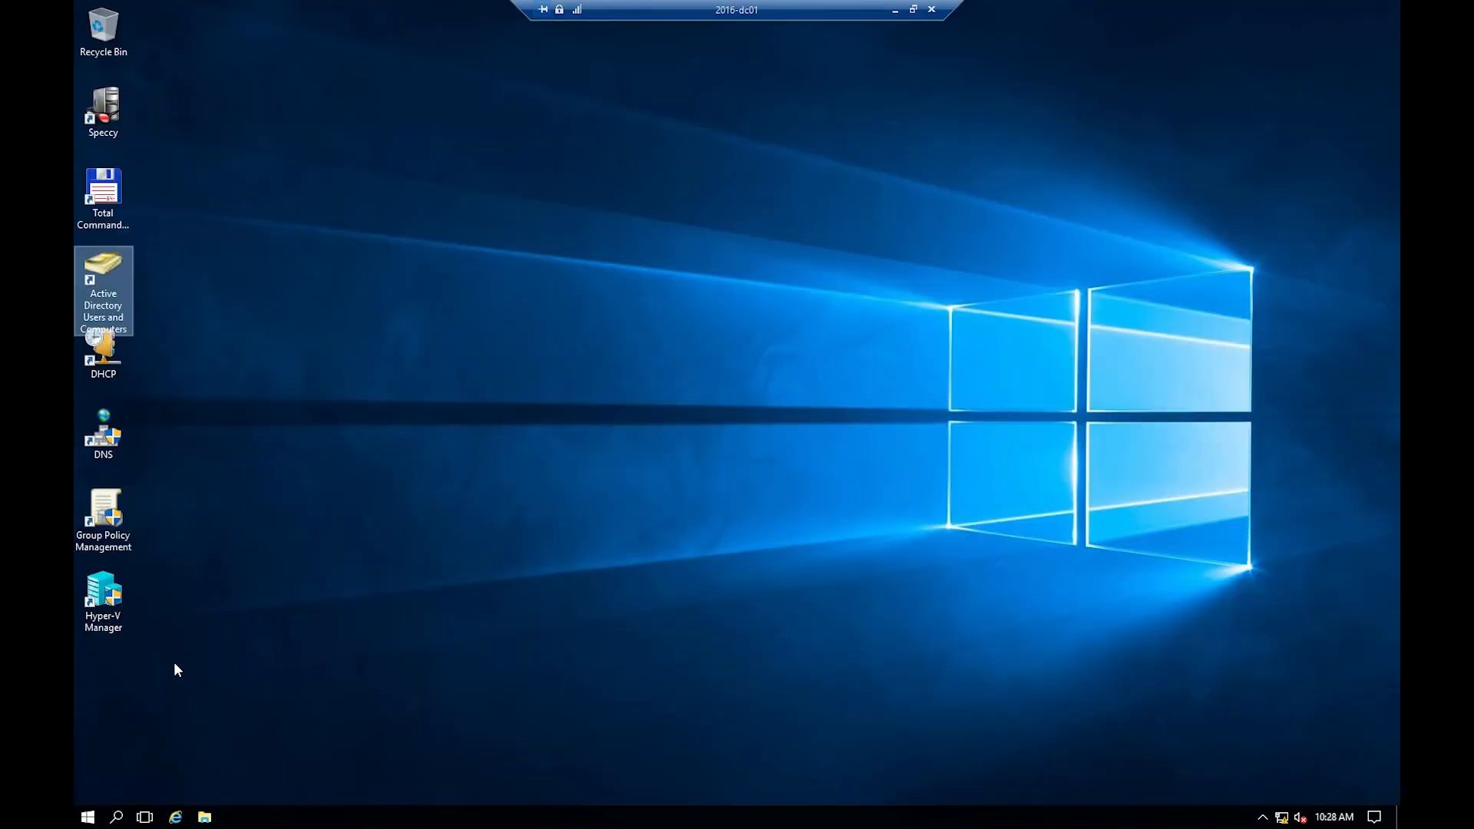
- Sign out of the 2016-dc01 desktop session
{"action": "left_click", "coordinate": [88, 816]}
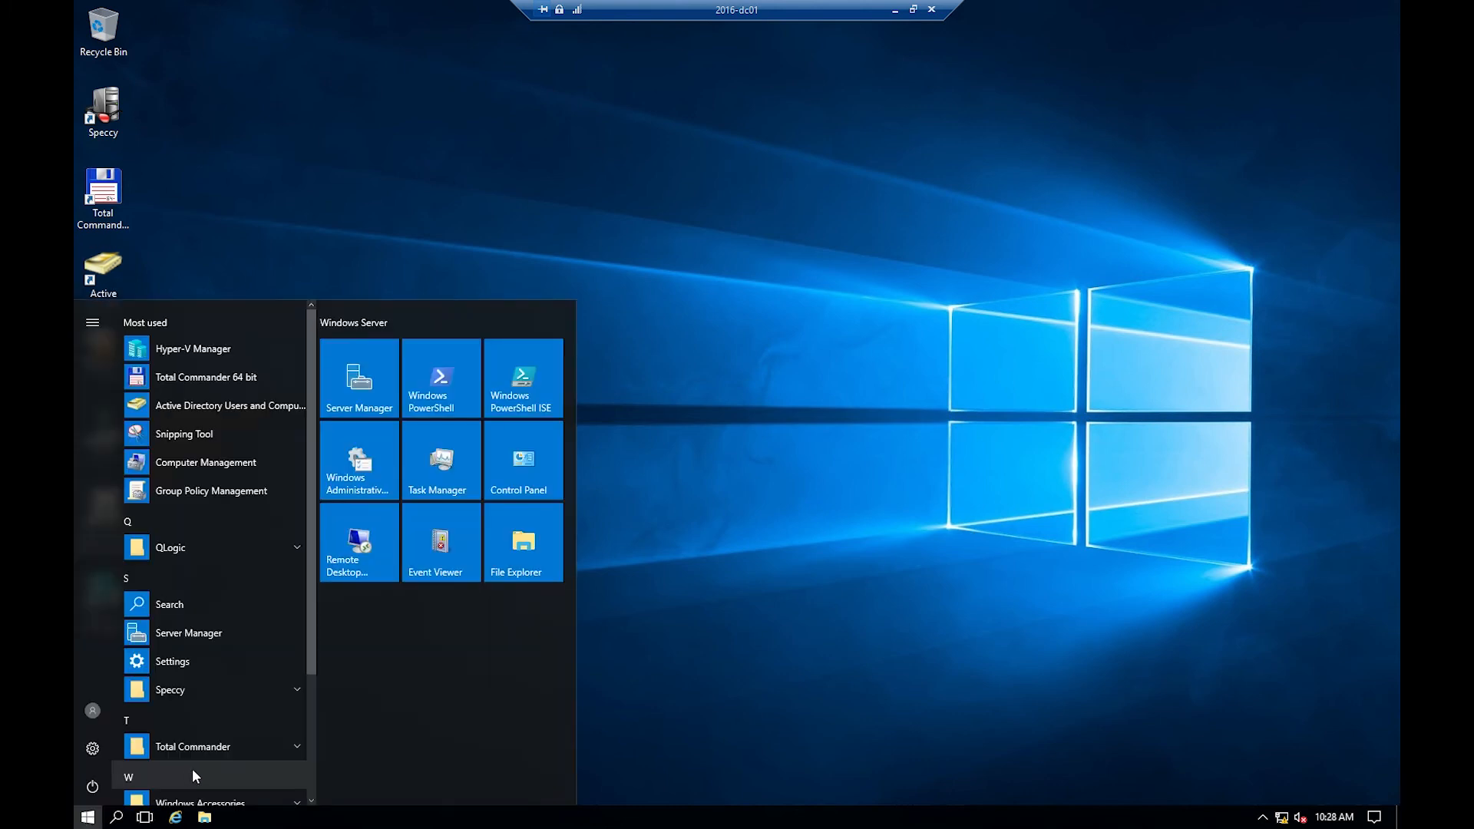
{"action": "left_click", "coordinate": [93, 711]}
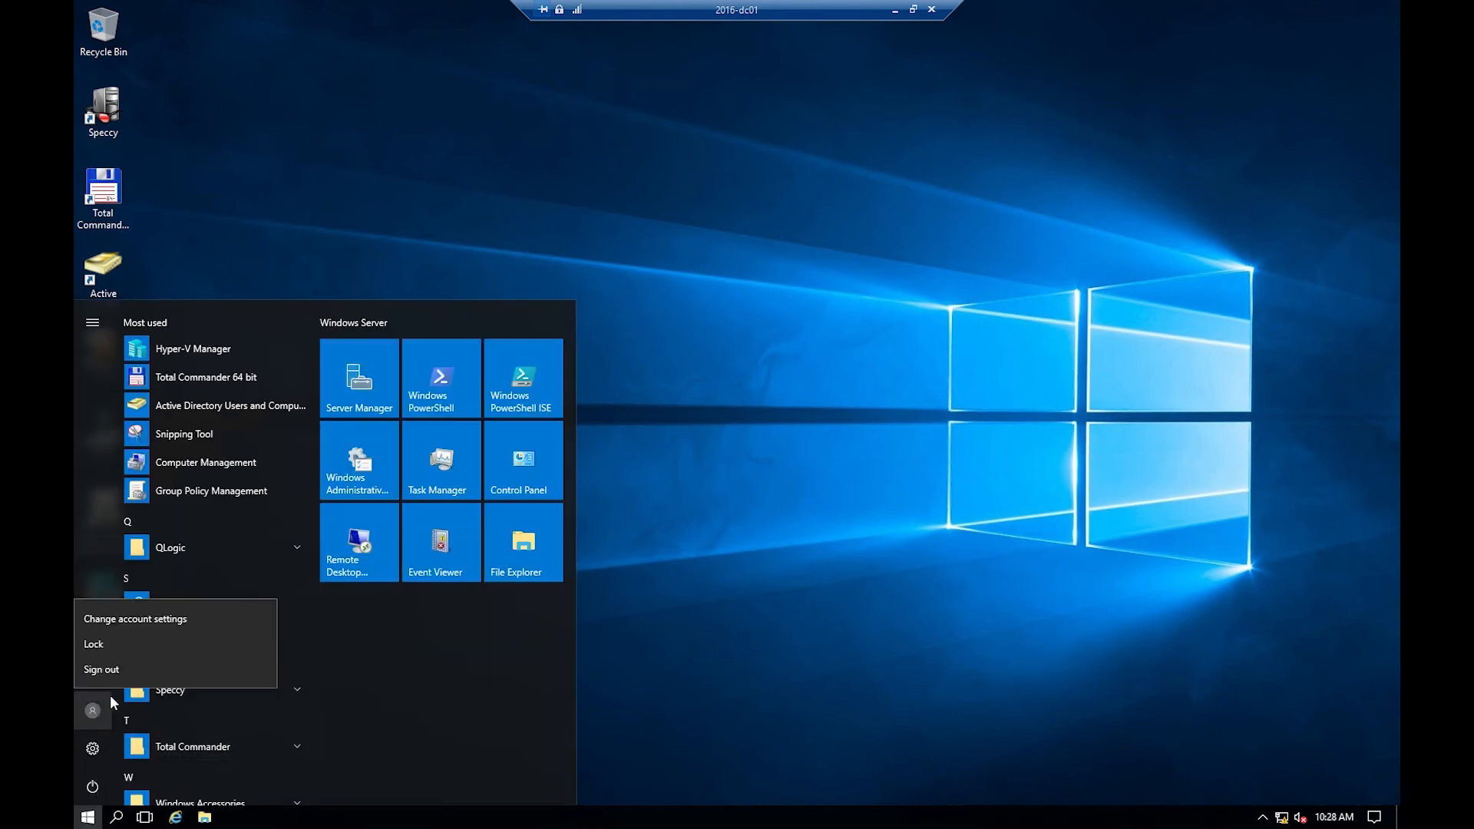
{"action": "left_click", "coordinate": [139, 665]}
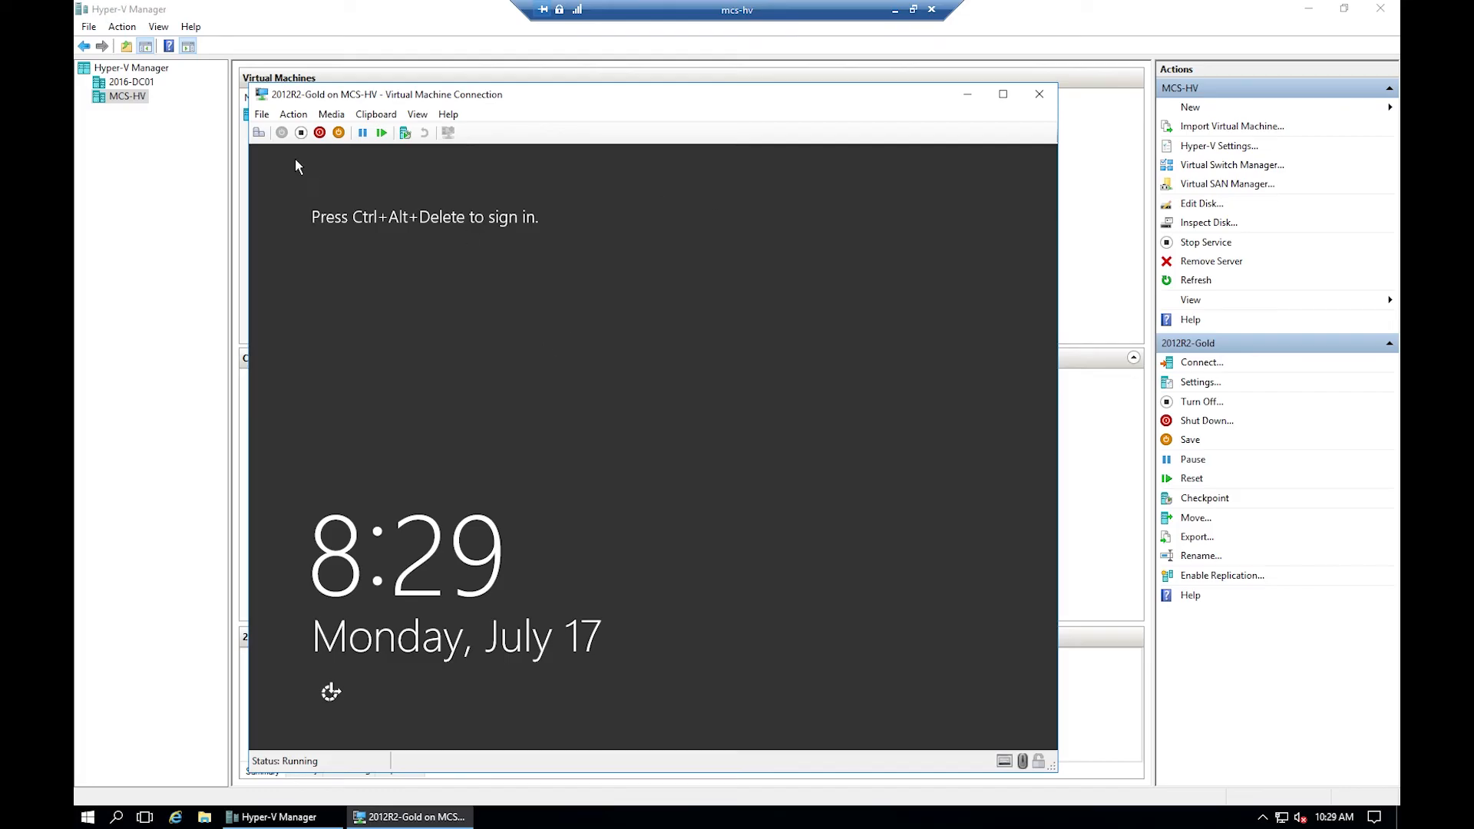
- Sign in to the 2012R2-Gold VM as Administrator with its password
{"action": "left_click", "coordinate": [258, 132]}
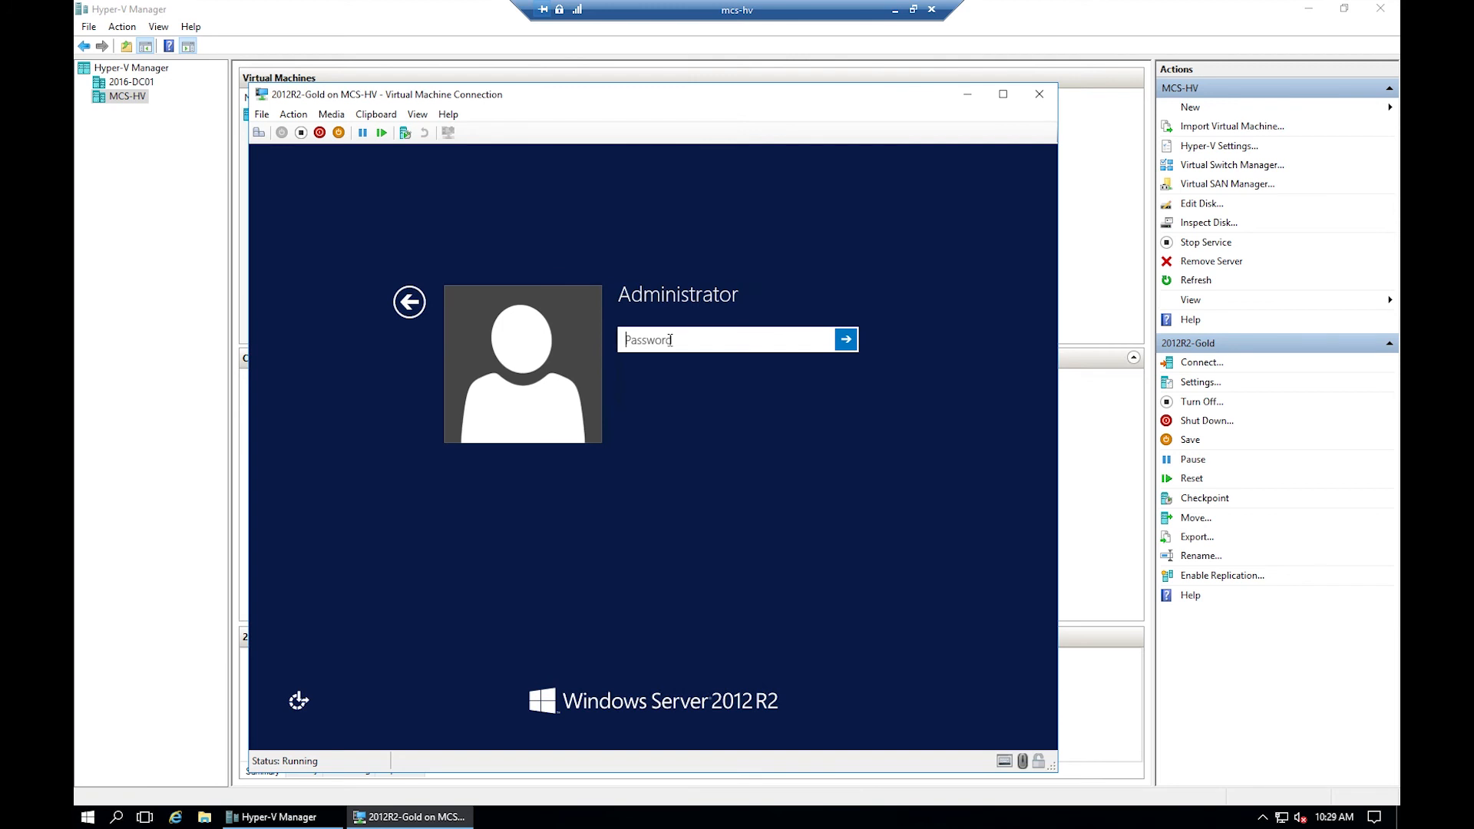
{"action": "type", "text": "•••••••"}
{"action": "key", "text": "Return"}
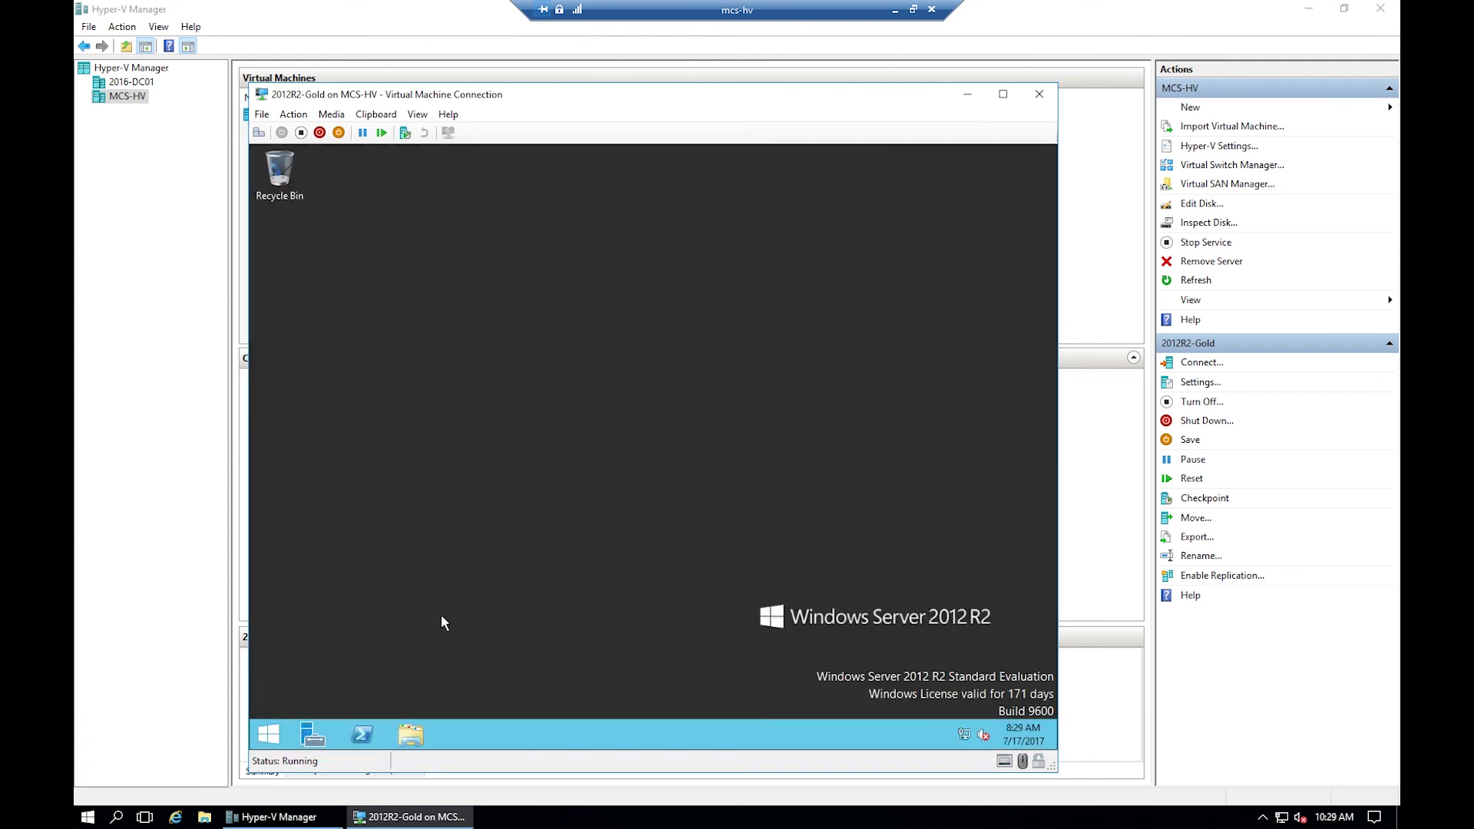
- Open the VM's System properties from This PC in File Explorer
{"action": "left_click", "coordinate": [412, 735]}
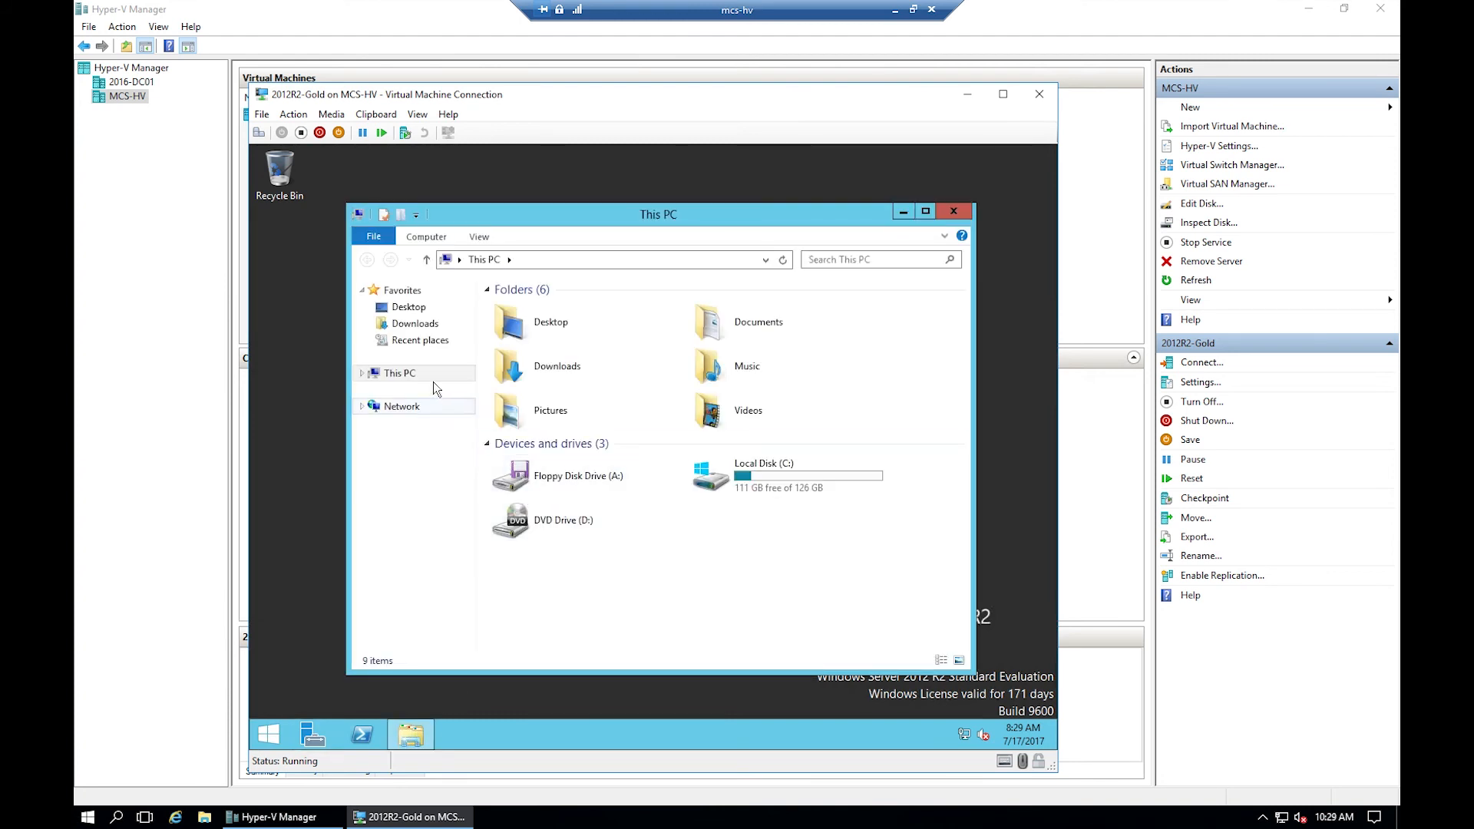
{"action": "right_click", "coordinate": [395, 379]}
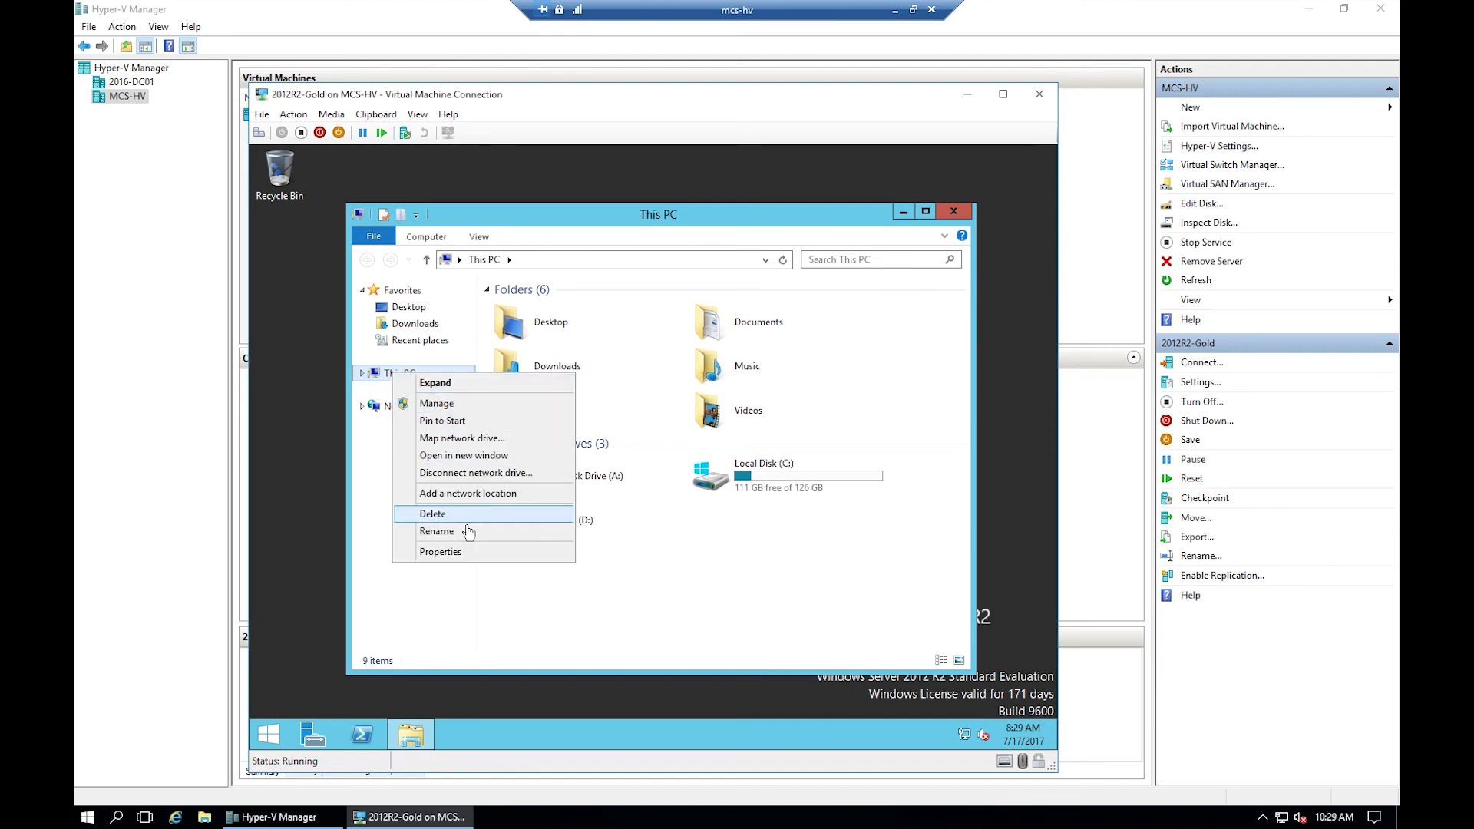
{"action": "left_click", "coordinate": [469, 553]}
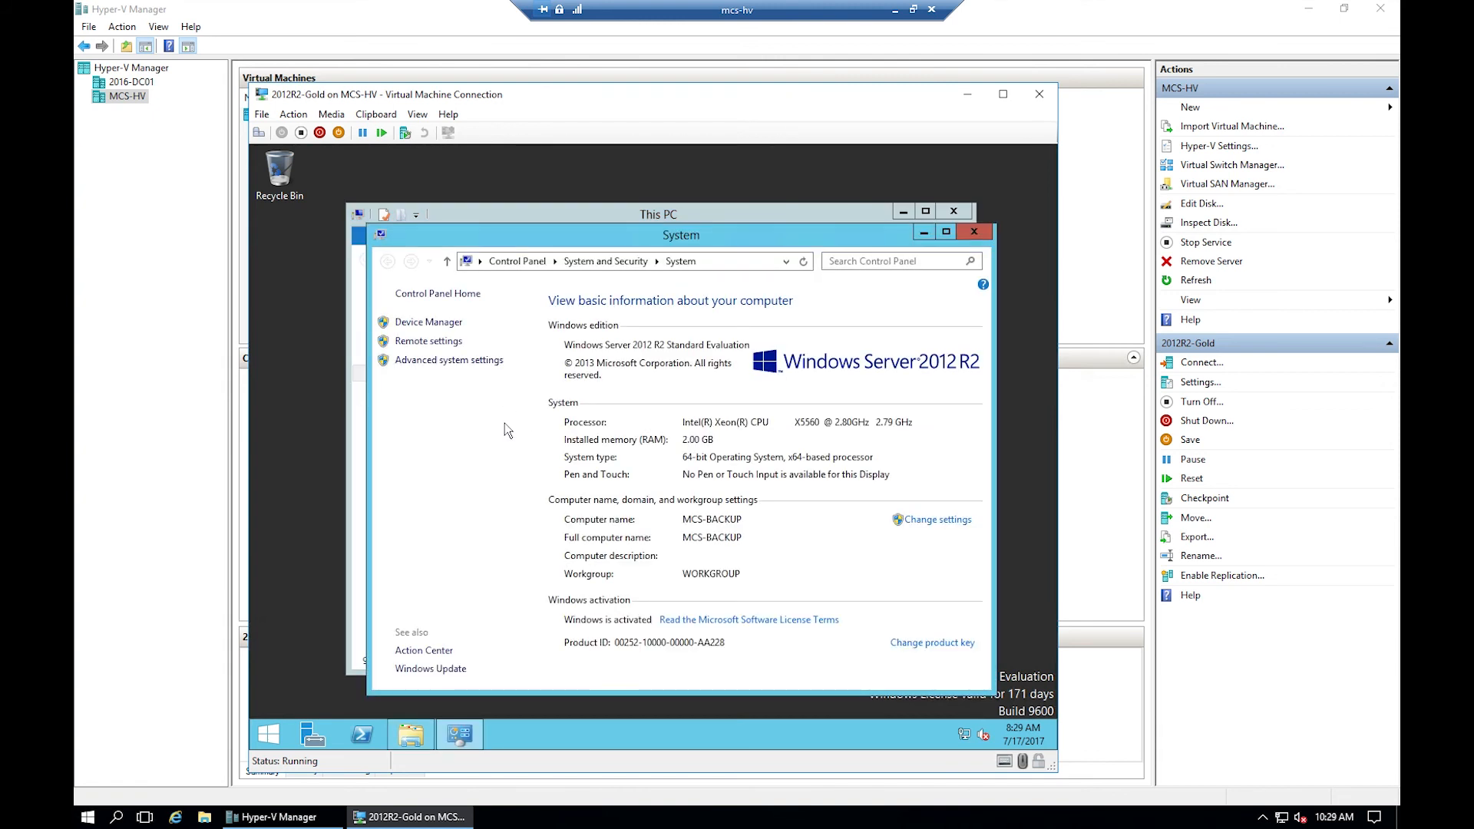
{"action": "left_click", "coordinate": [969, 232]}
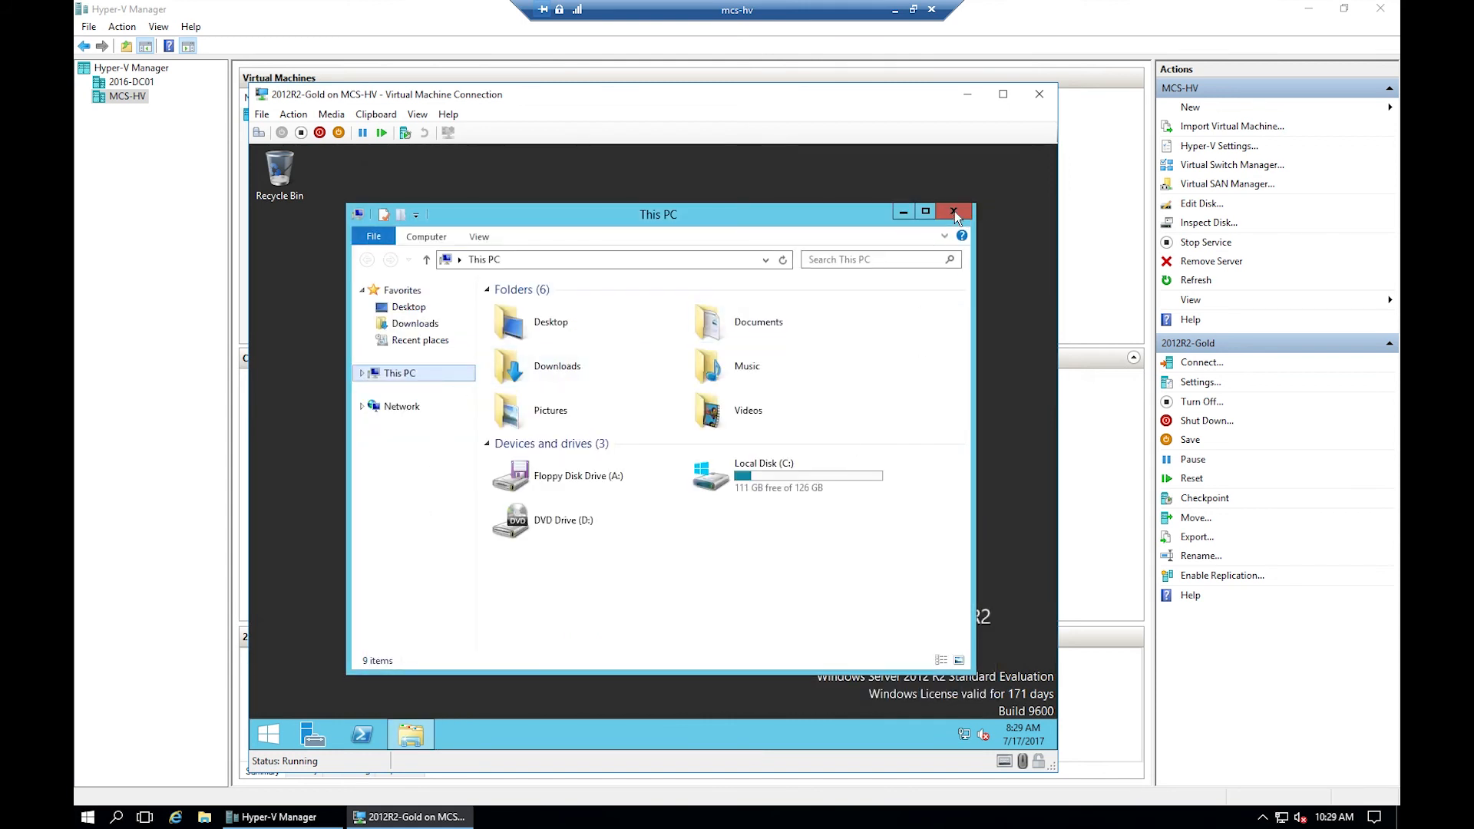
{"action": "left_click", "coordinate": [953, 211]}
{"action": "left_click", "coordinate": [414, 735]}
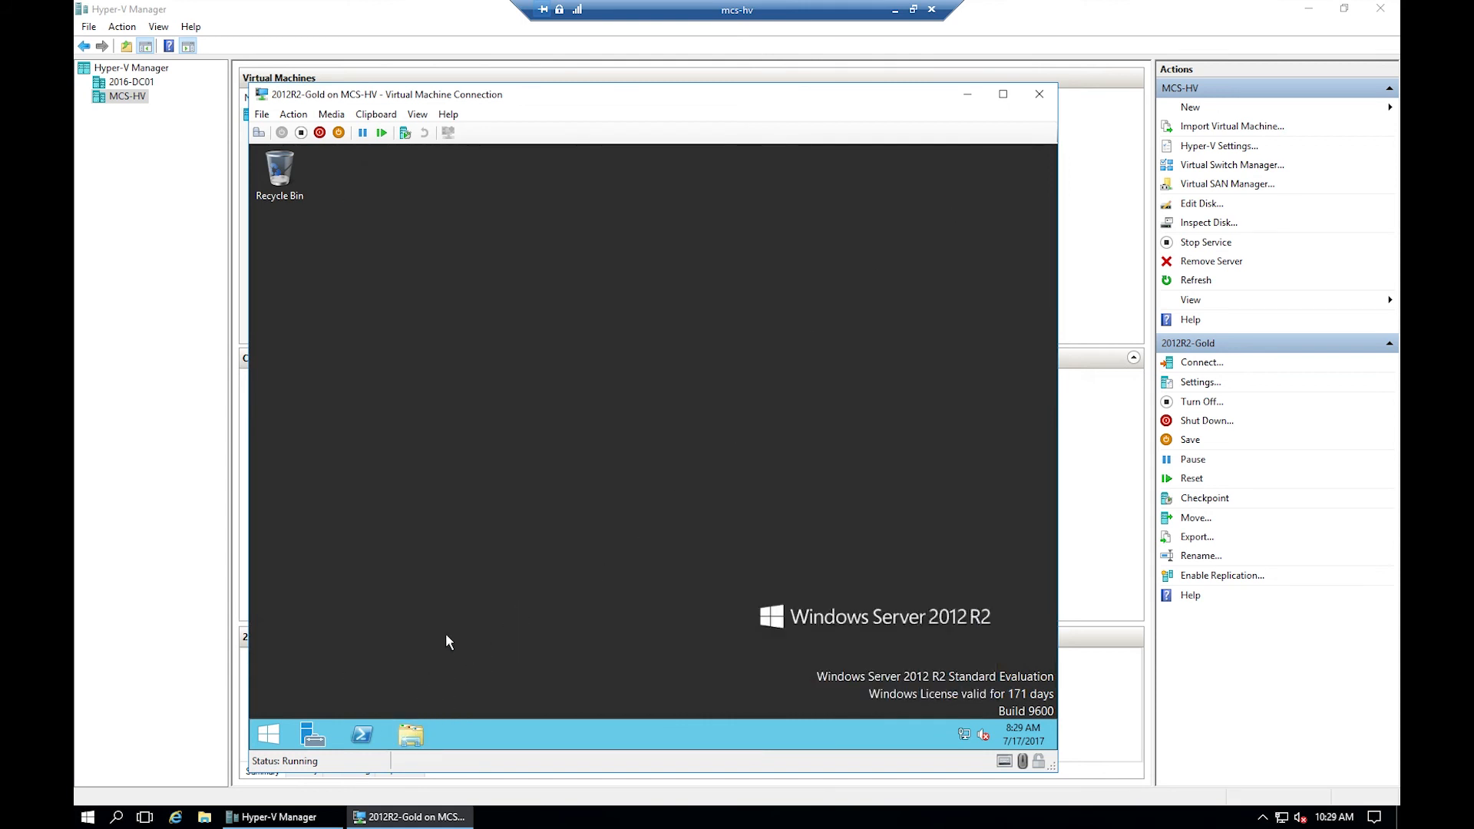
{"action": "right_click", "coordinate": [408, 378]}
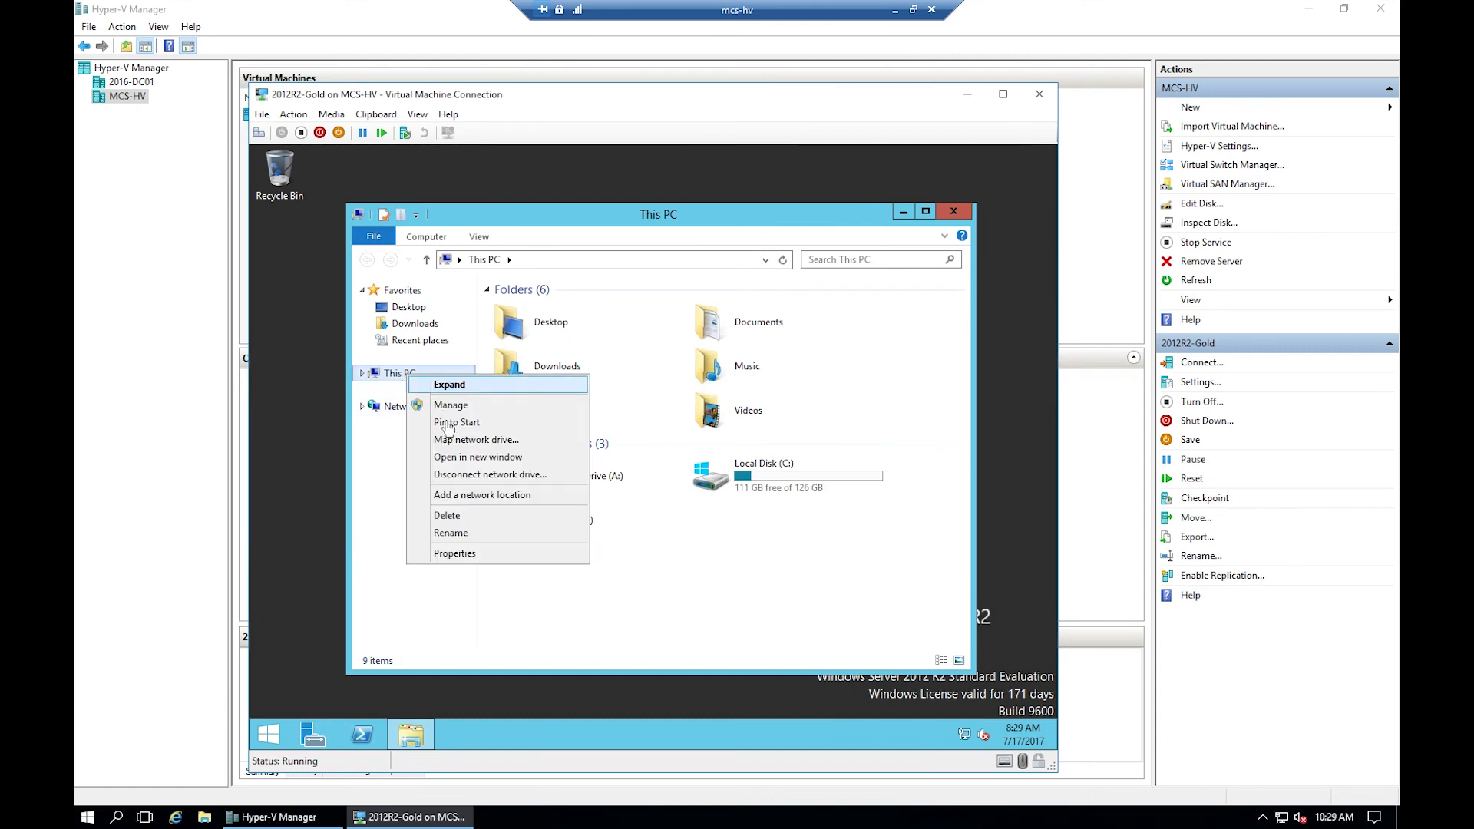
{"action": "left_click", "coordinate": [481, 554]}
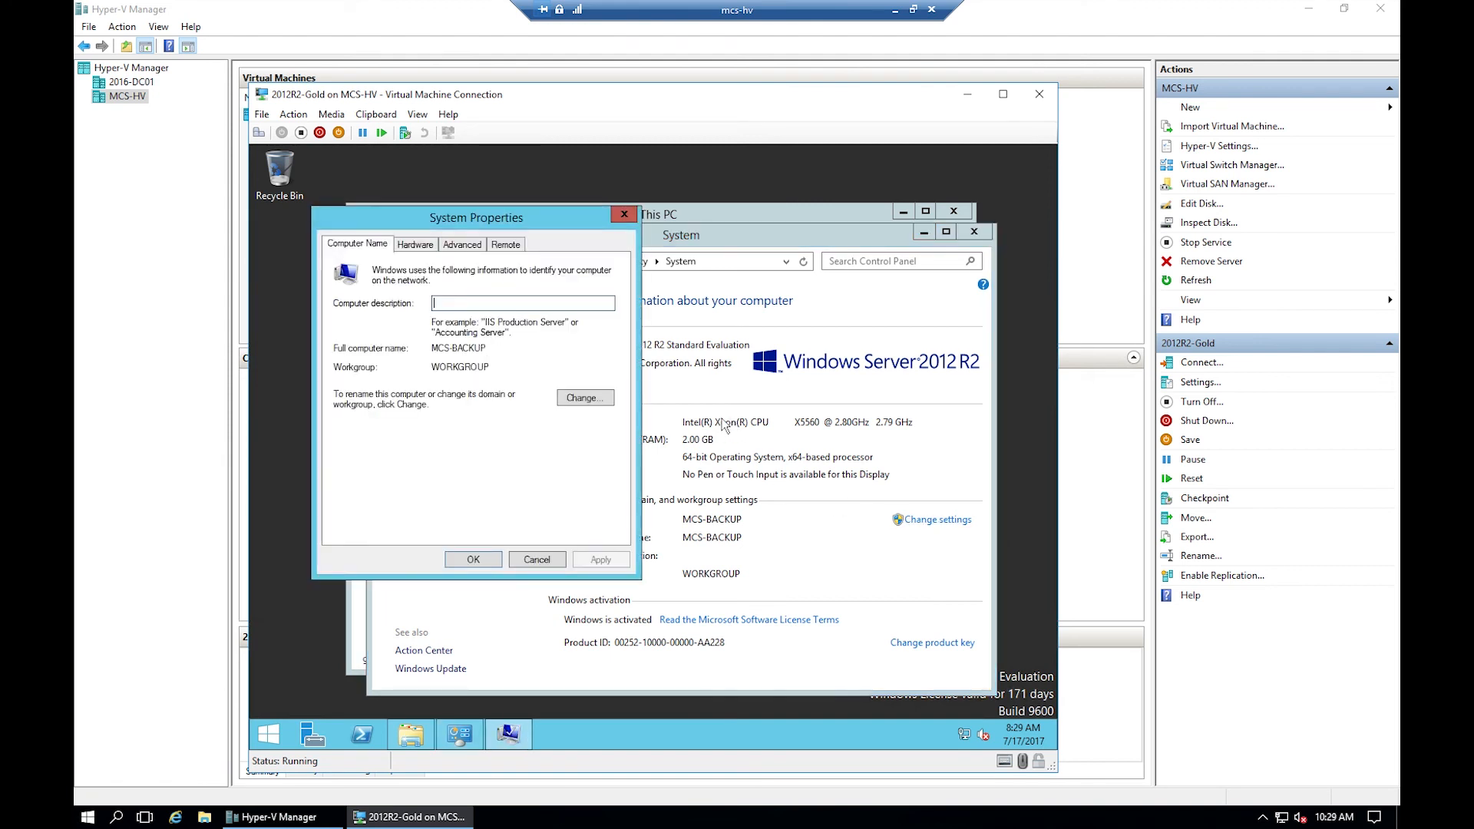
- Join the computer to the mcs.local domain, supplying a domain account's username and password
{"action": "left_click", "coordinate": [585, 398]}
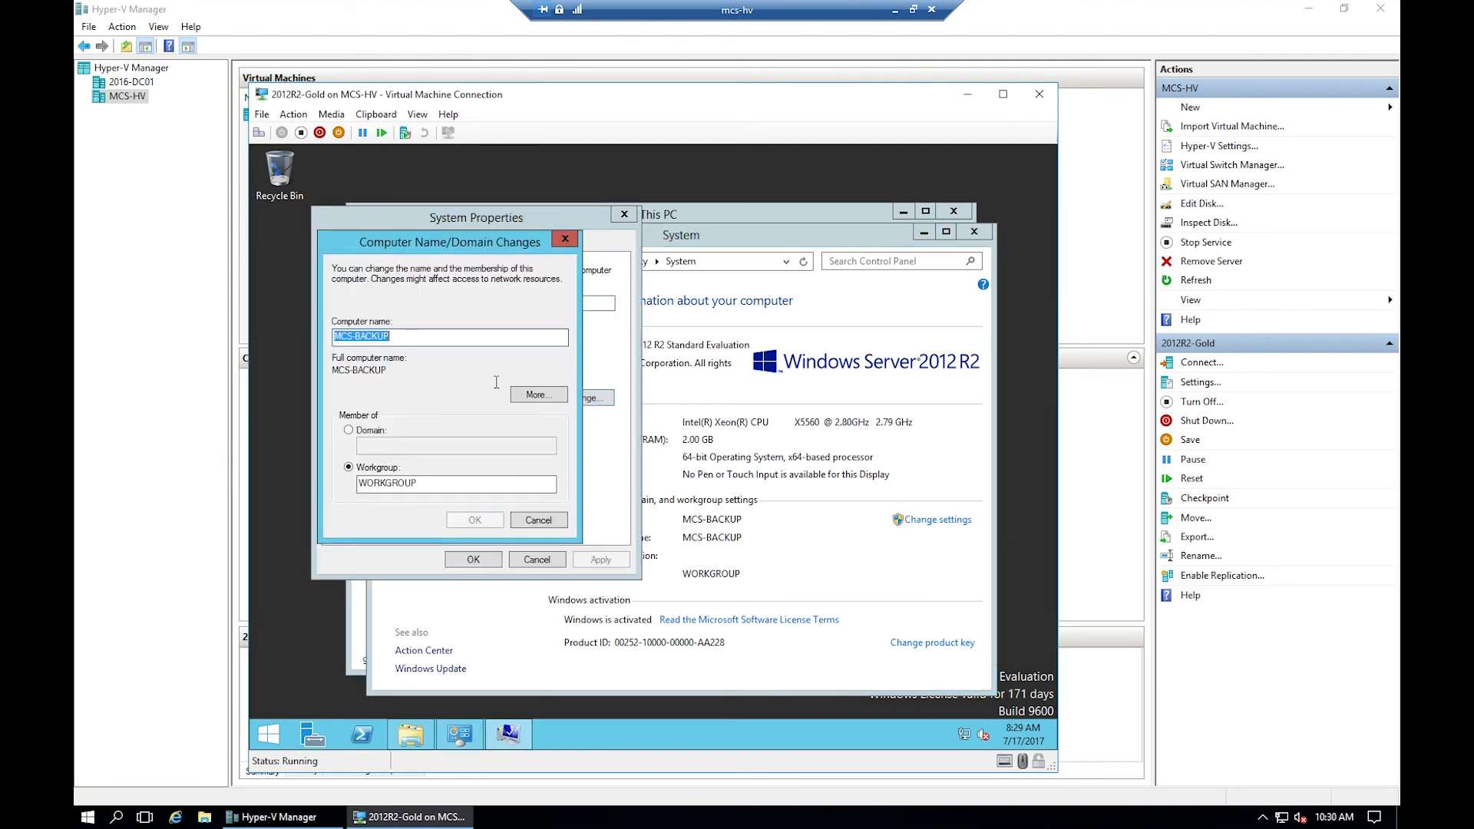
{"action": "left_click", "coordinate": [367, 431]}
{"action": "left_click", "coordinate": [398, 451]}
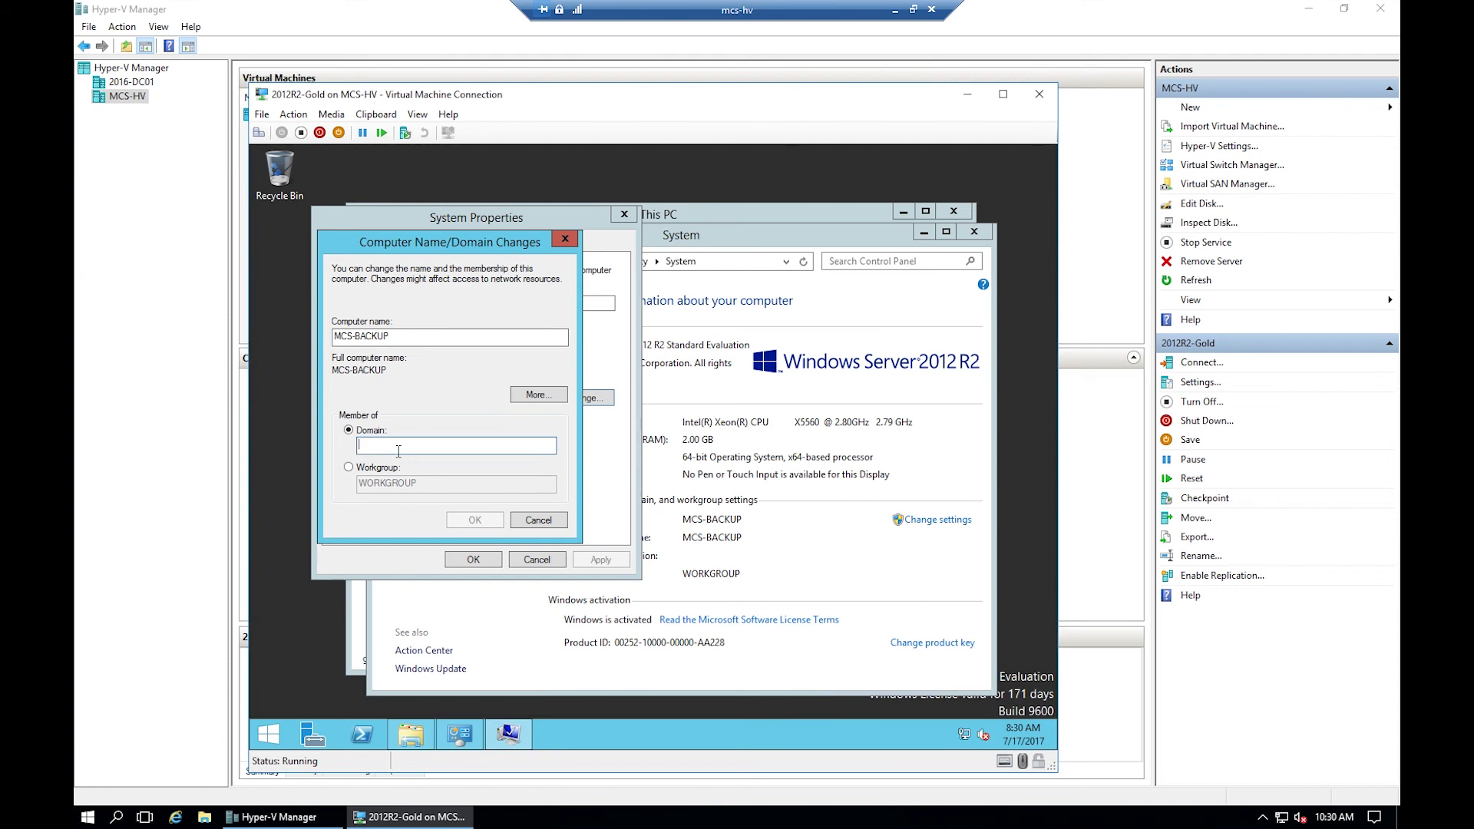
{"action": "type", "text": "mcs.l"}
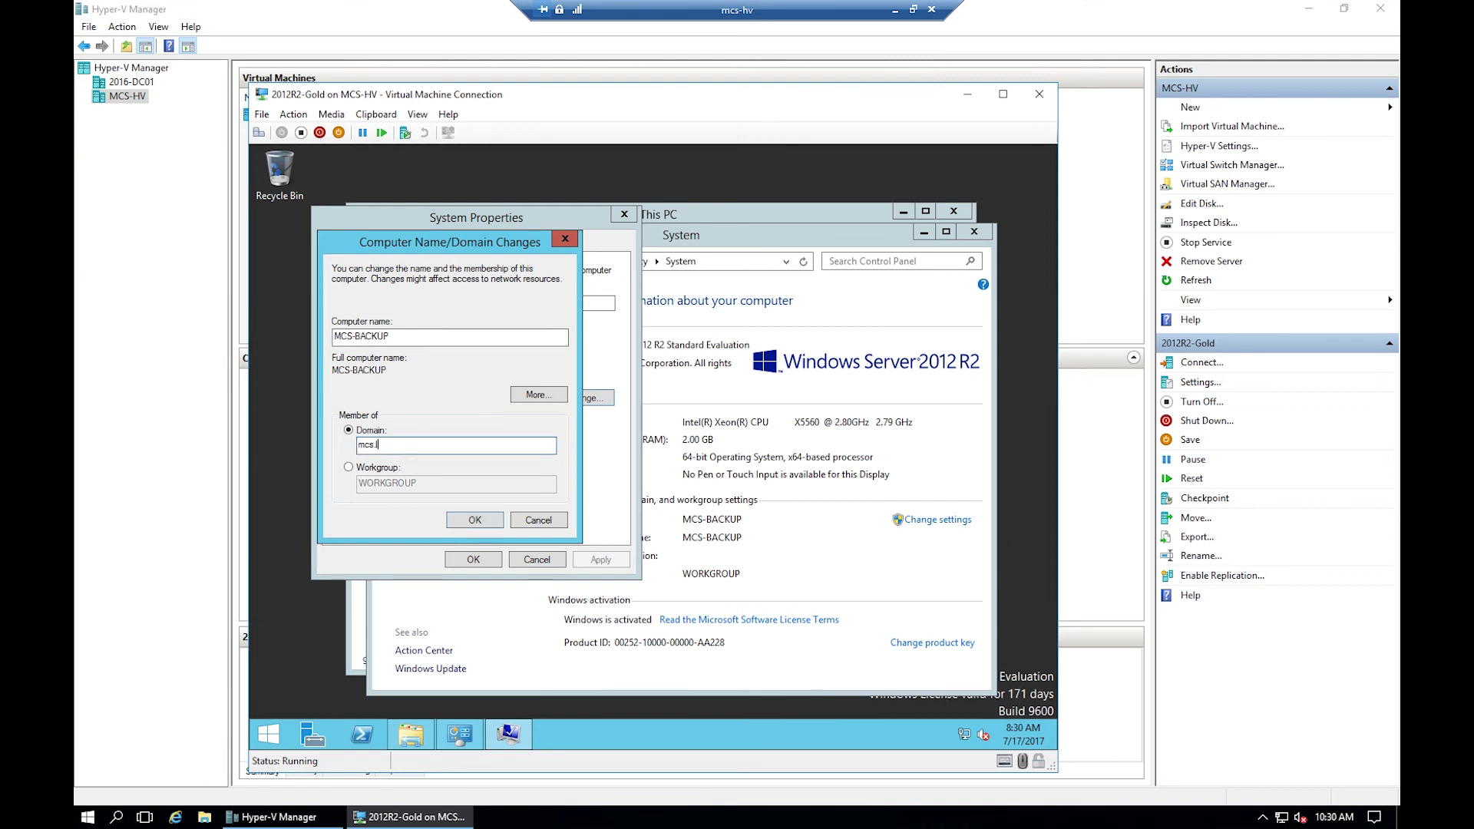
{"action": "type", "text": "ocal"}
{"action": "left_click", "coordinate": [472, 519]}
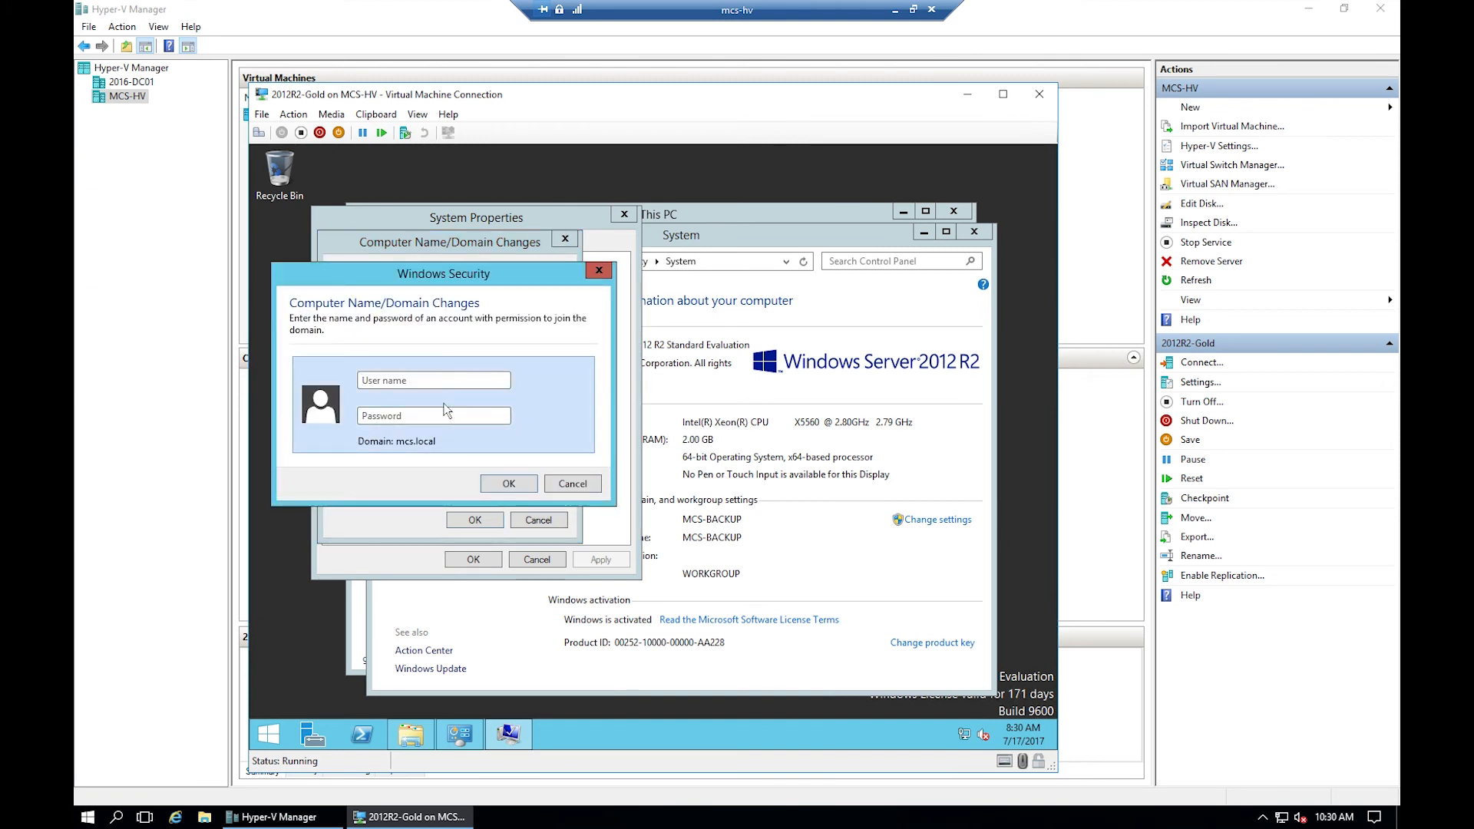
{"action": "type", "text": "adama"}
{"action": "key", "text": "Tab"}
{"action": "type", "text": "******"}
{"action": "left_click", "coordinate": [509, 483]}
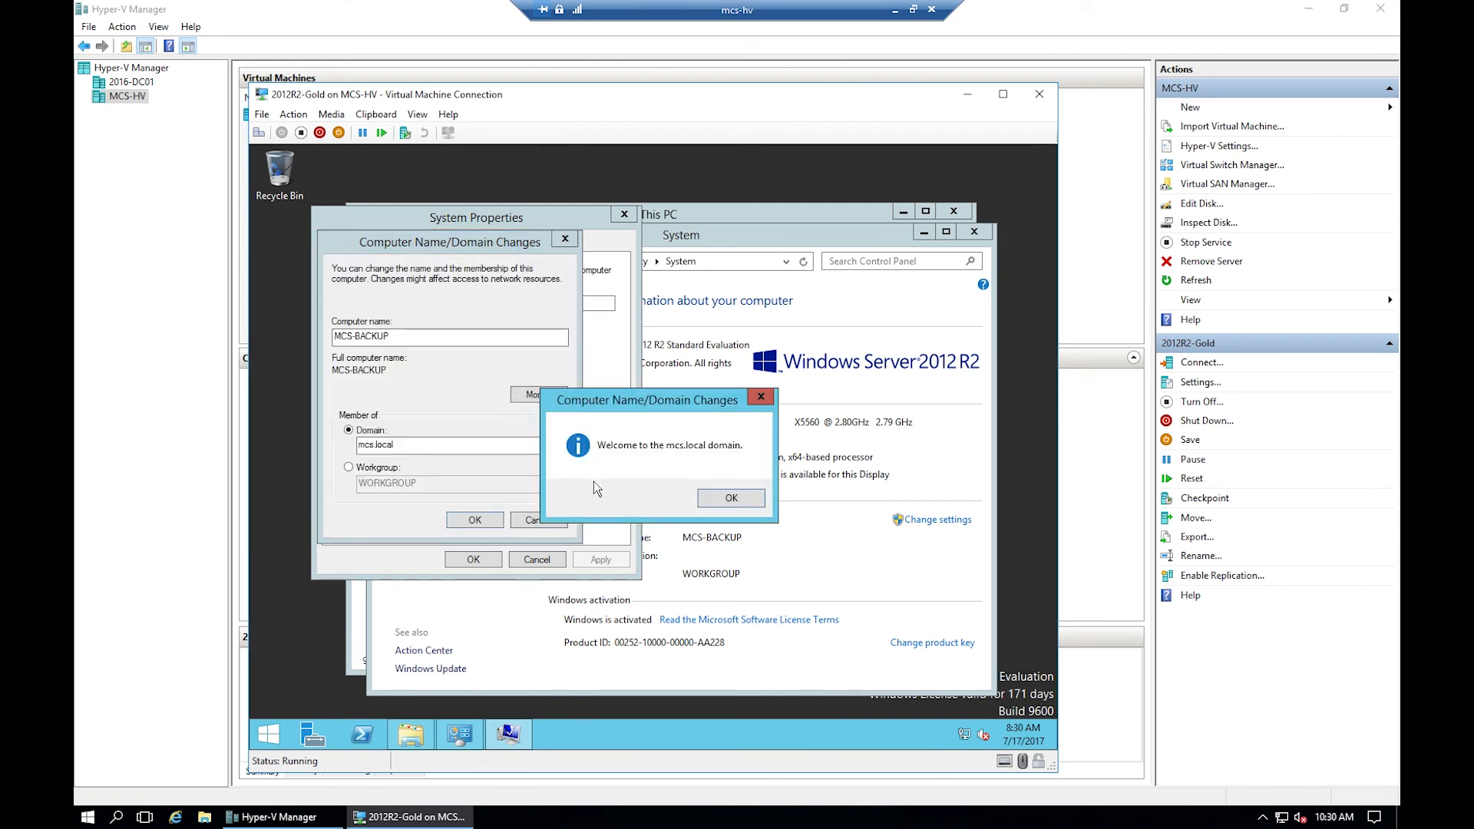
- Dismiss the welcome and restart notices, close System Properties, and restart the VM now
{"action": "left_click", "coordinate": [746, 499]}
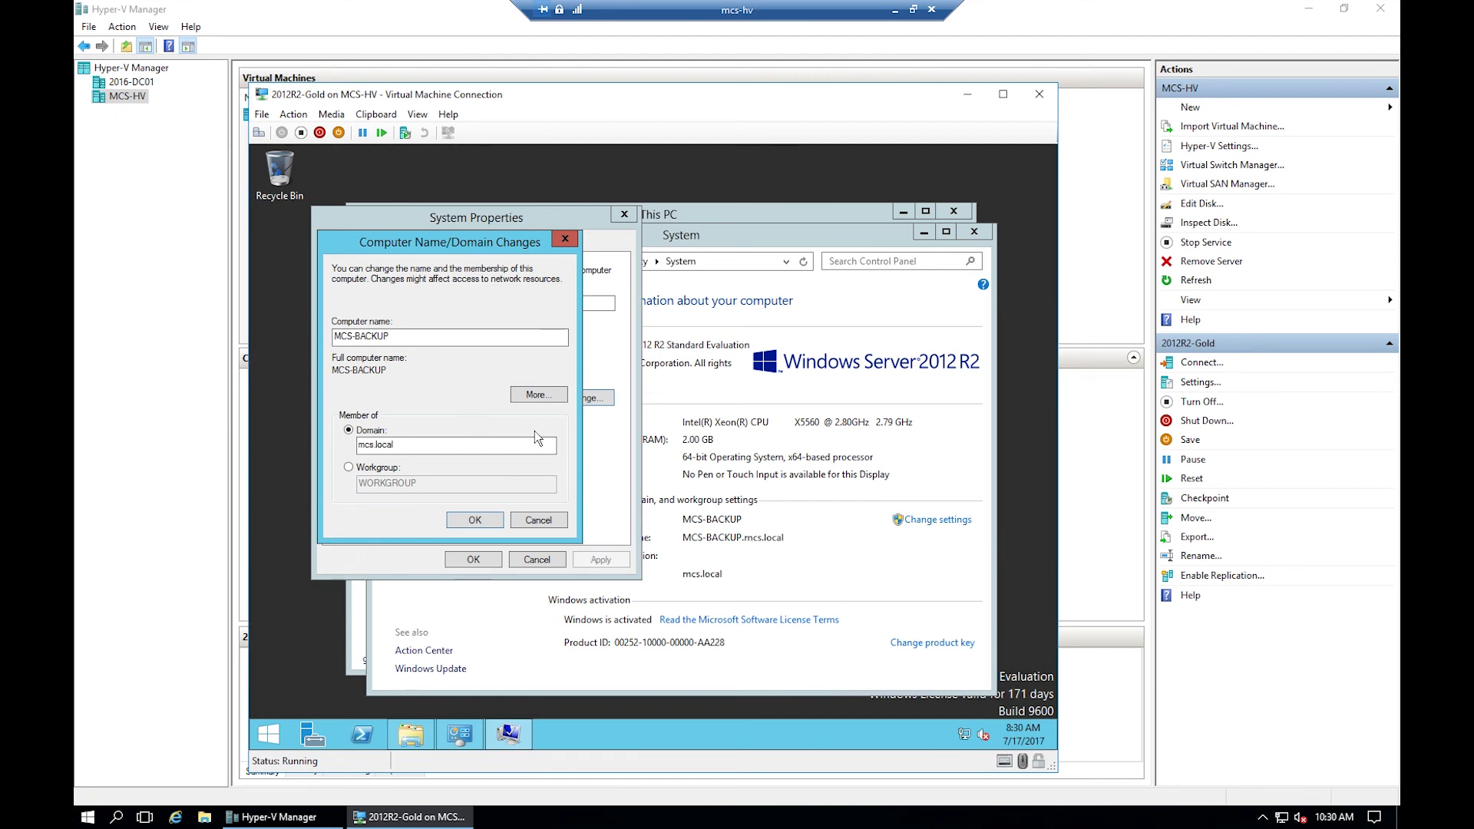
{"action": "left_click", "coordinate": [750, 459]}
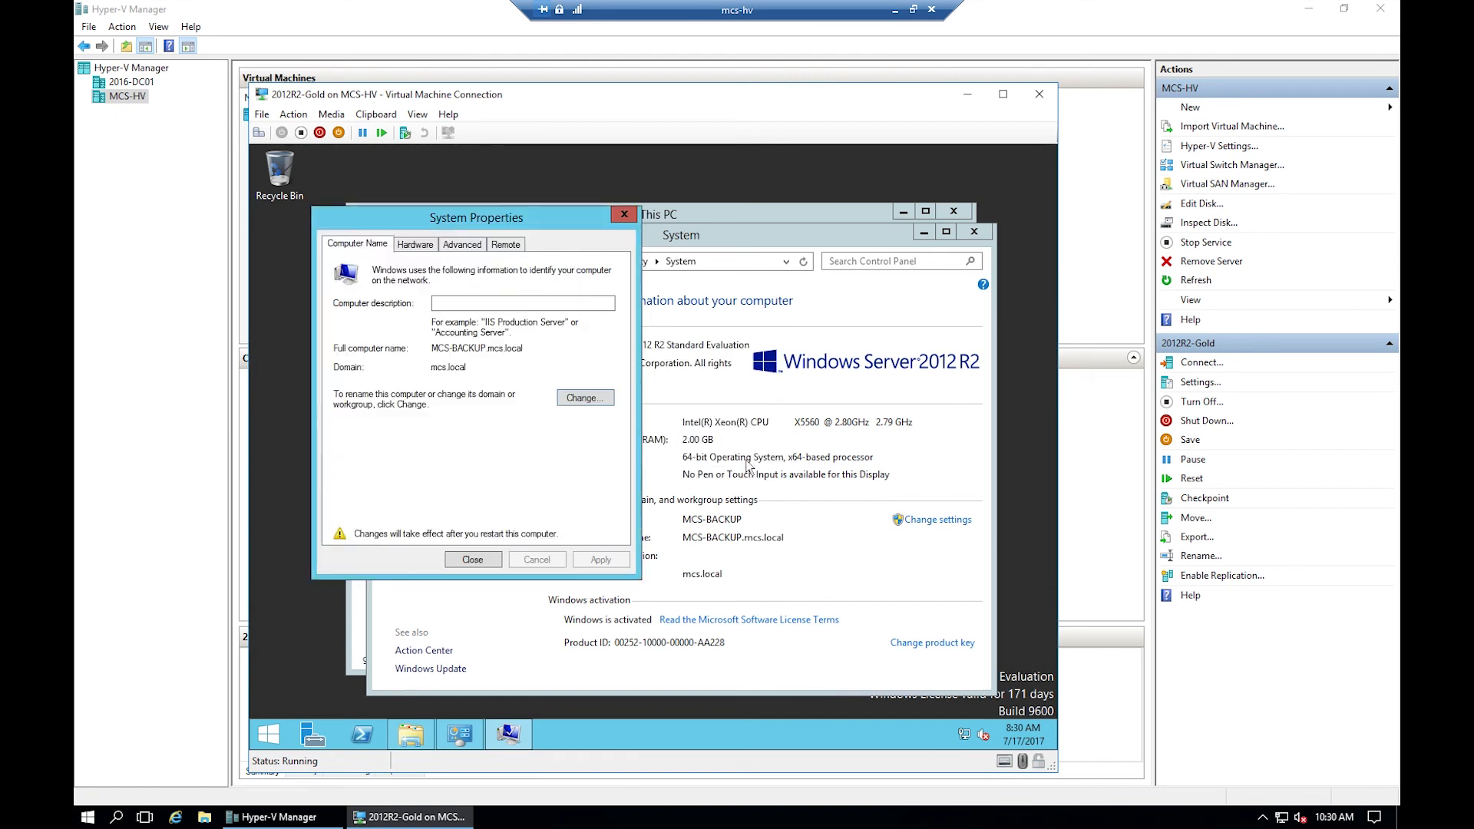
{"action": "left_click", "coordinate": [472, 560]}
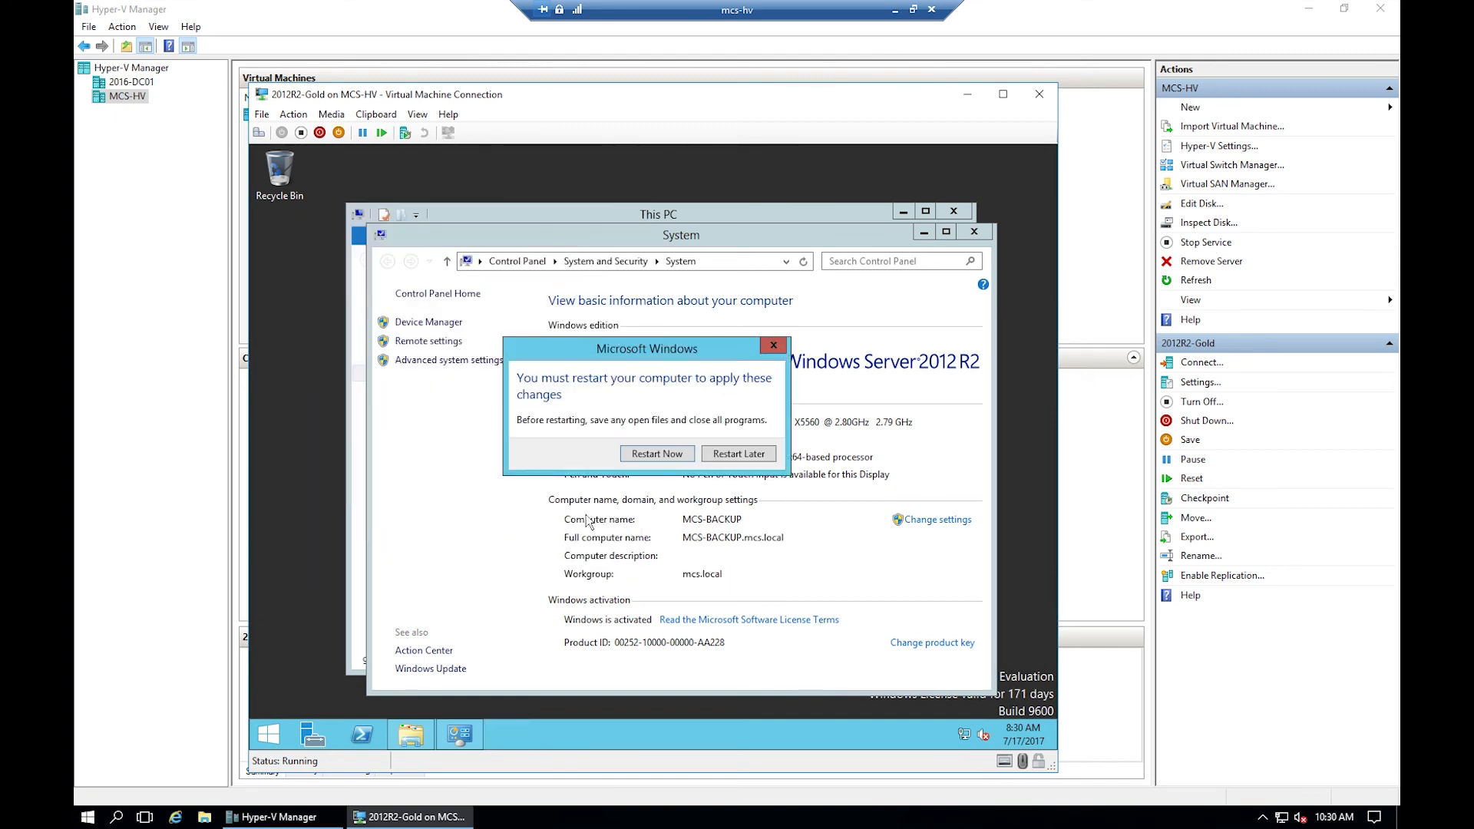
{"action": "left_click", "coordinate": [664, 456]}
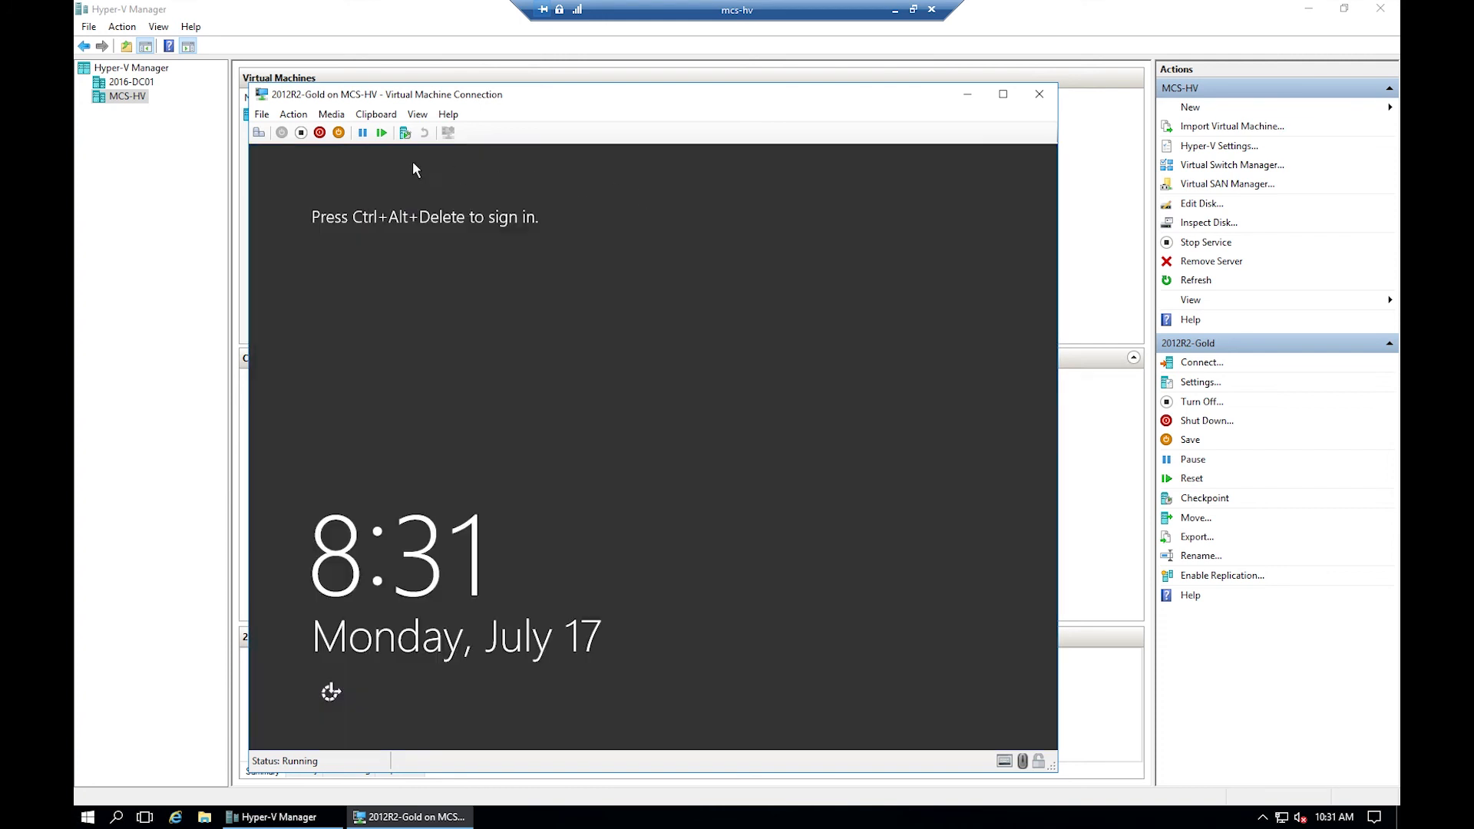
- Sign in to the VM as Other user with a mcs.local domain account name and password
{"action": "left_click", "coordinate": [259, 132]}
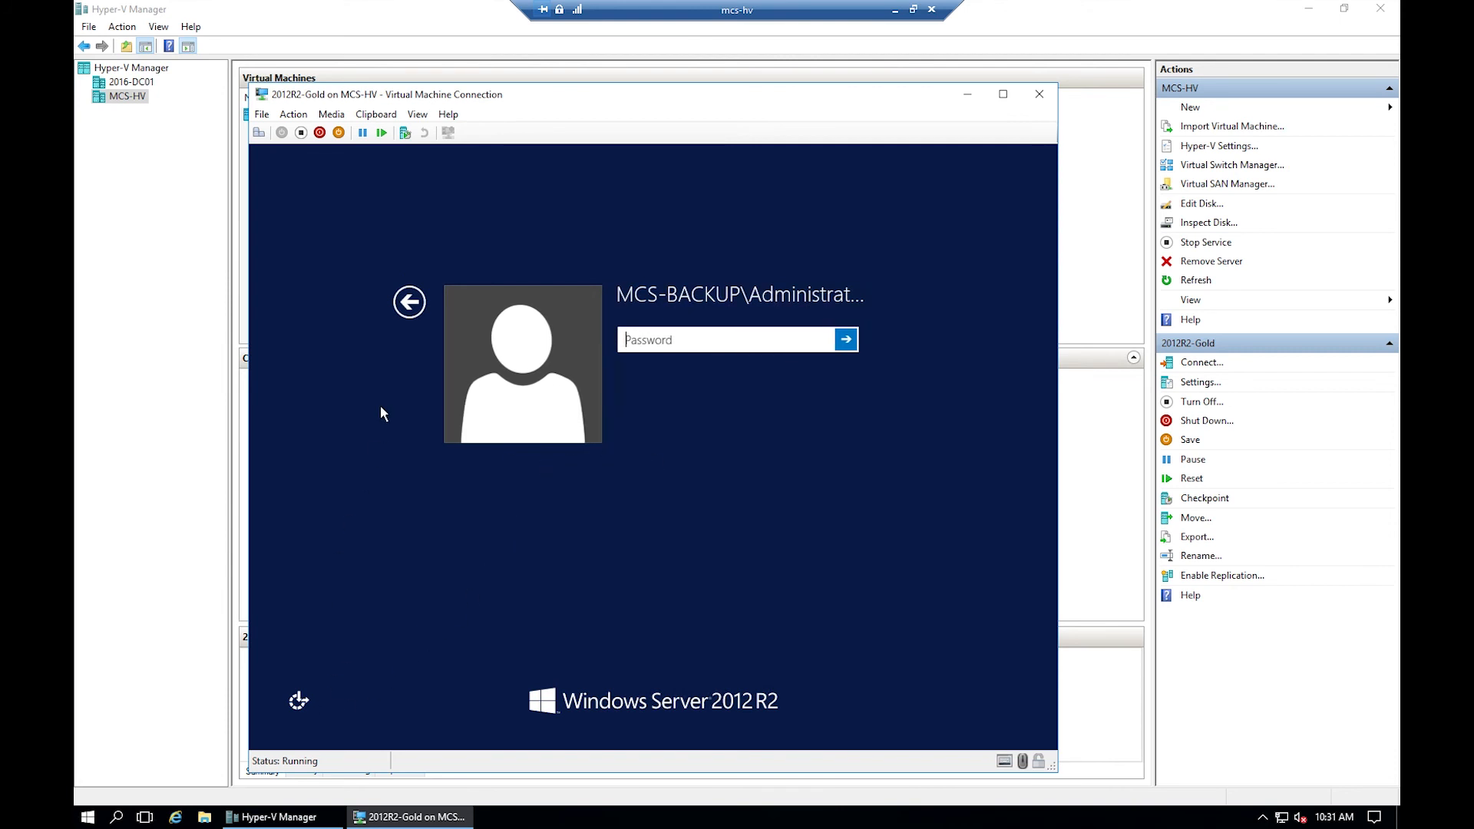
{"action": "left_click", "coordinate": [409, 301]}
{"action": "left_click", "coordinate": [752, 360]}
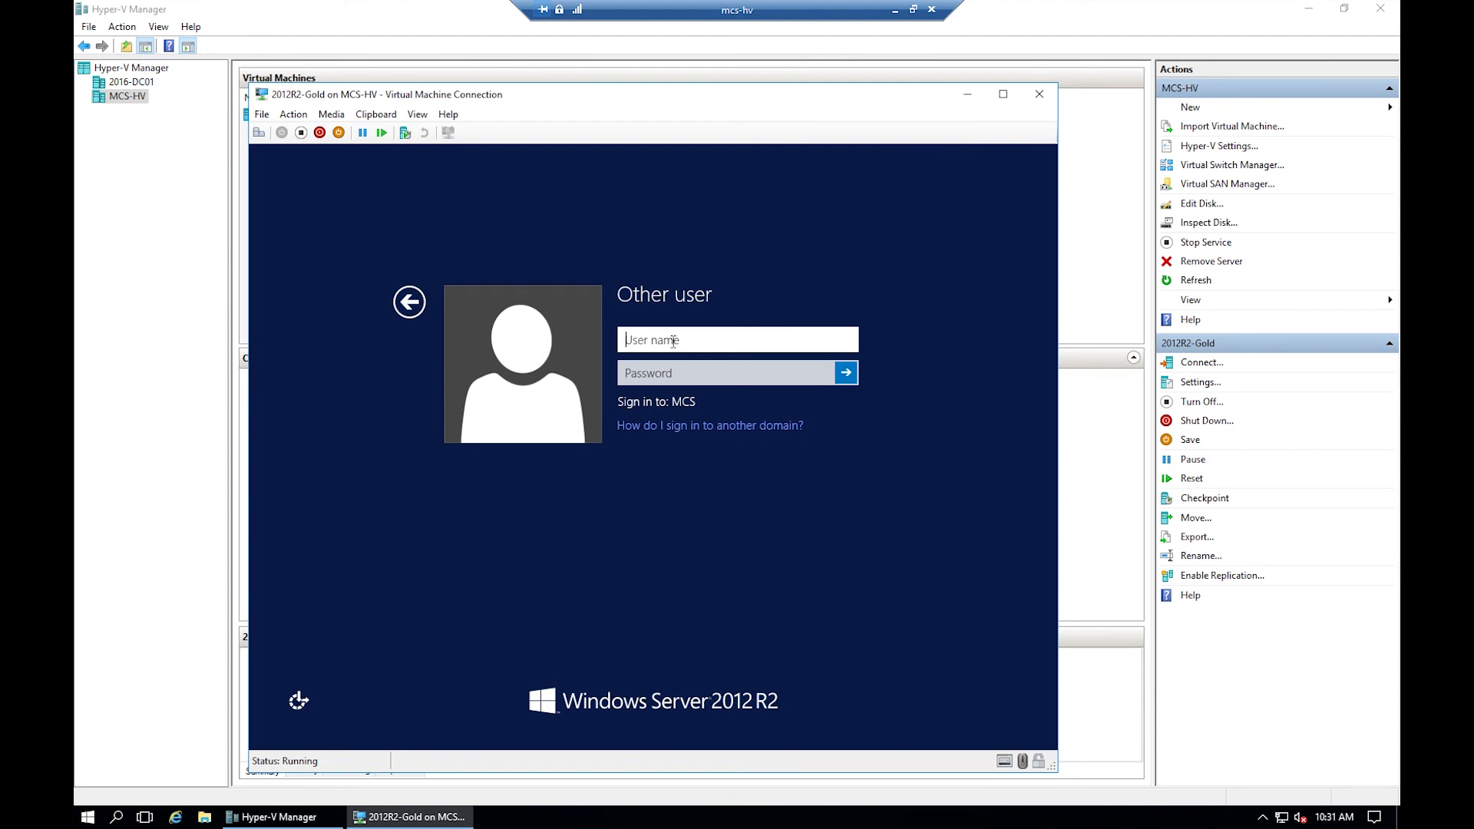
{"action": "type", "text": "m"}
{"action": "key", "text": "BackSpace"}
{"action": "type", "text": "adama@mcs.local"}
{"action": "key", "text": "Tab"}
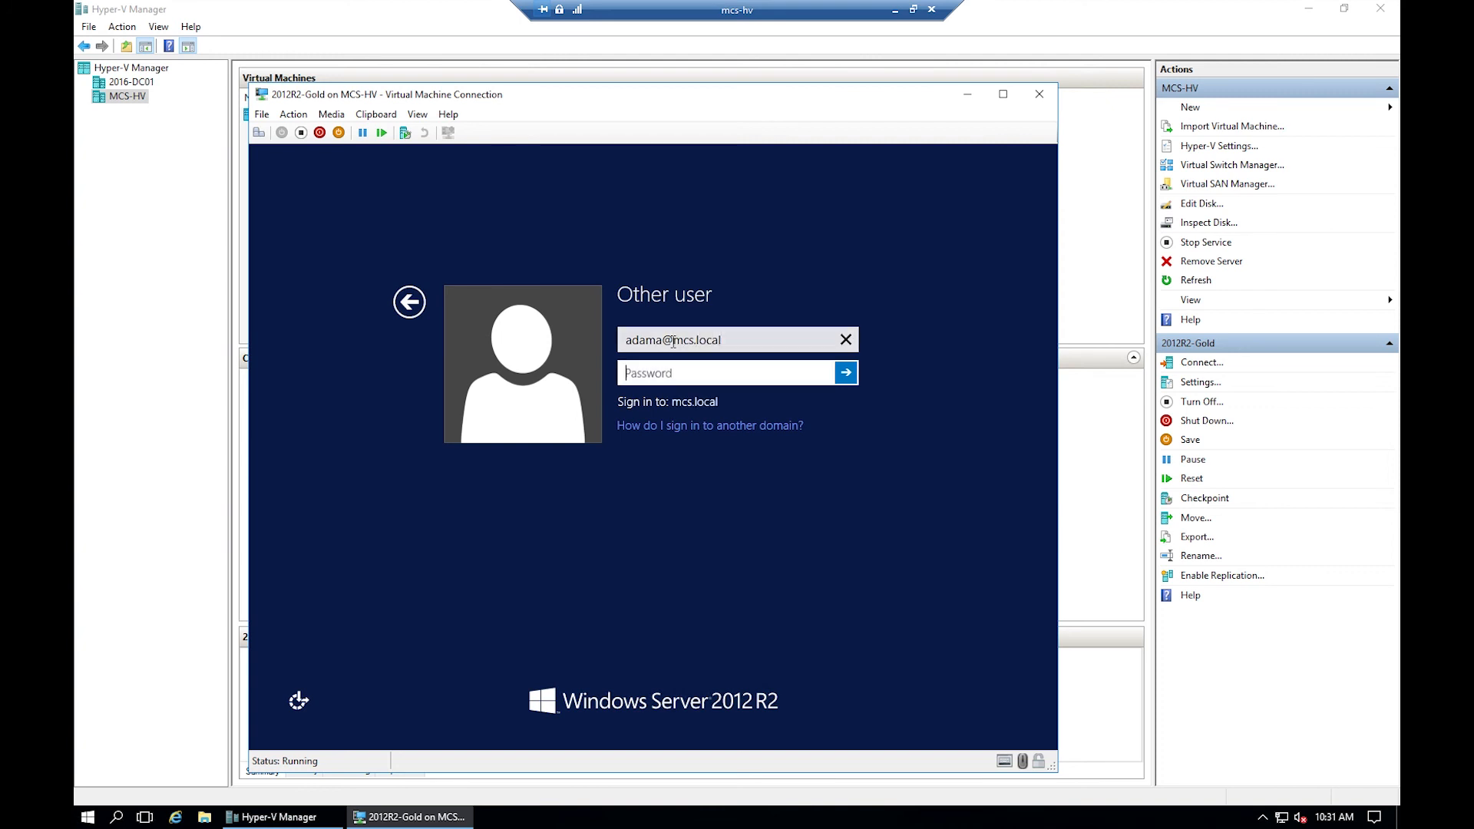
{"action": "type", "text": "●●●●●●●●"}
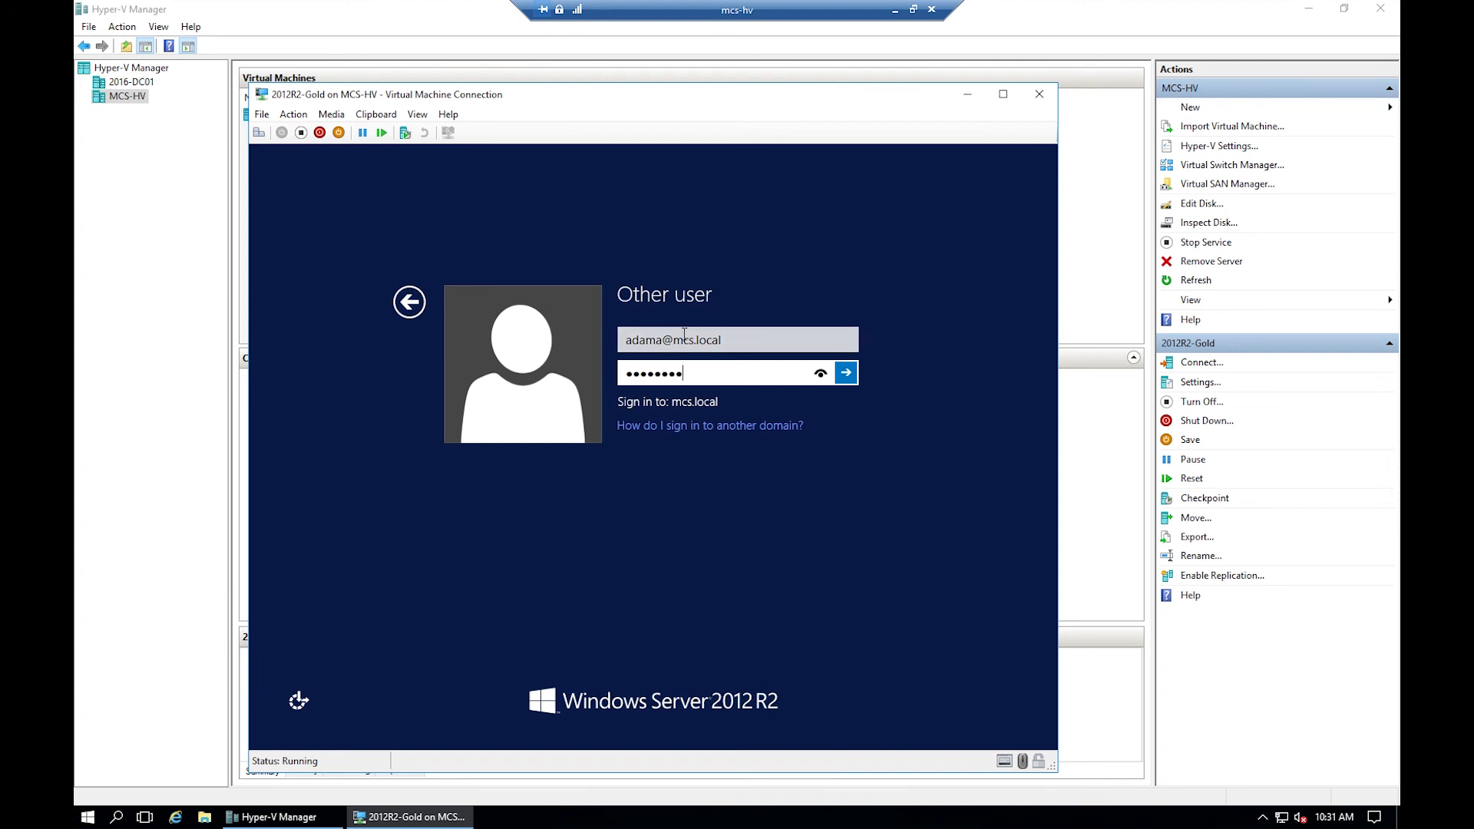
{"action": "left_click", "coordinate": [846, 373]}
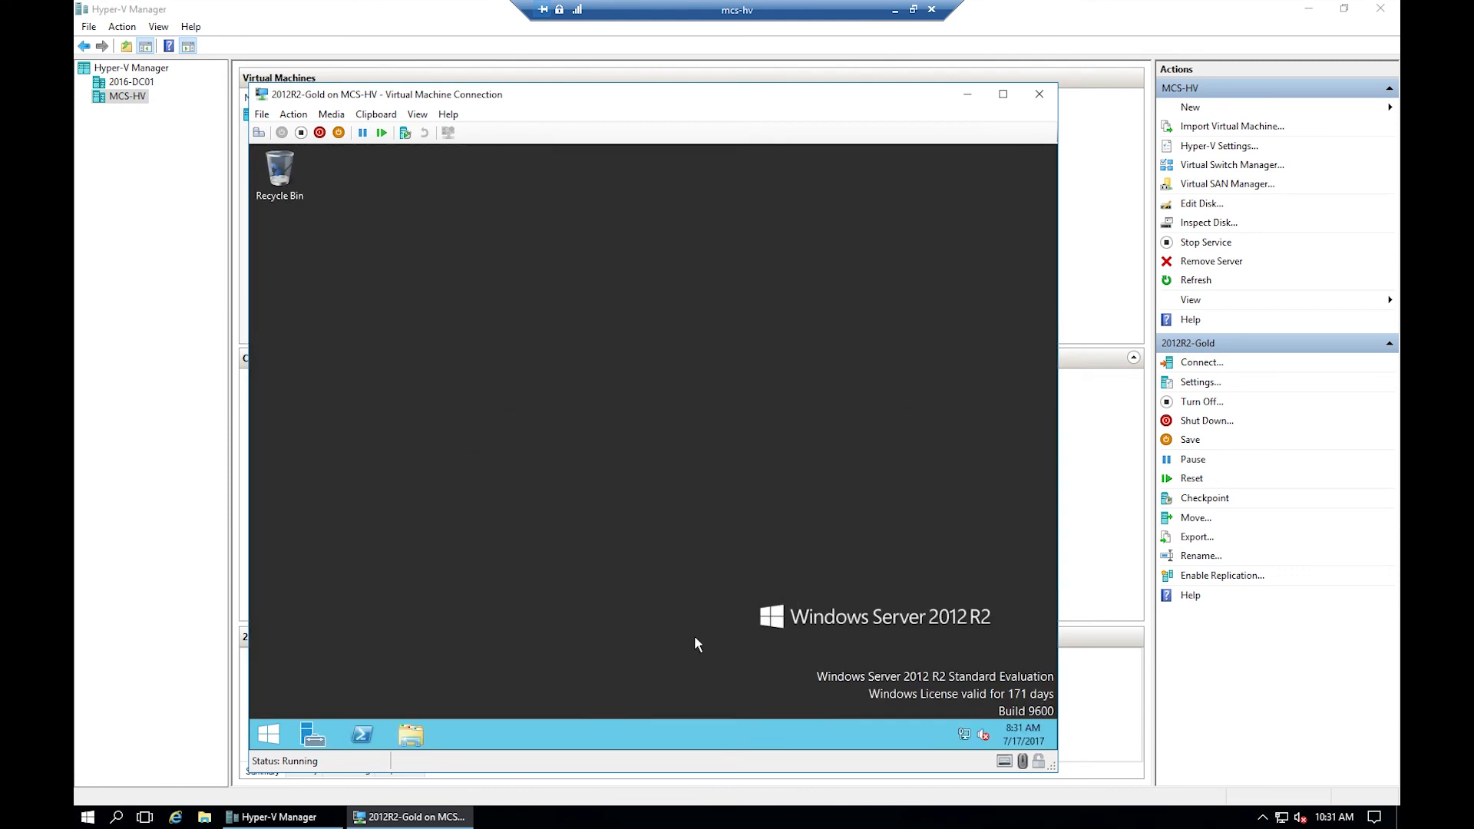
- Lock the VM taskbar, use small buttons, and combine buttons only when the taskbar is full
{"action": "right_click", "coordinate": [579, 738]}
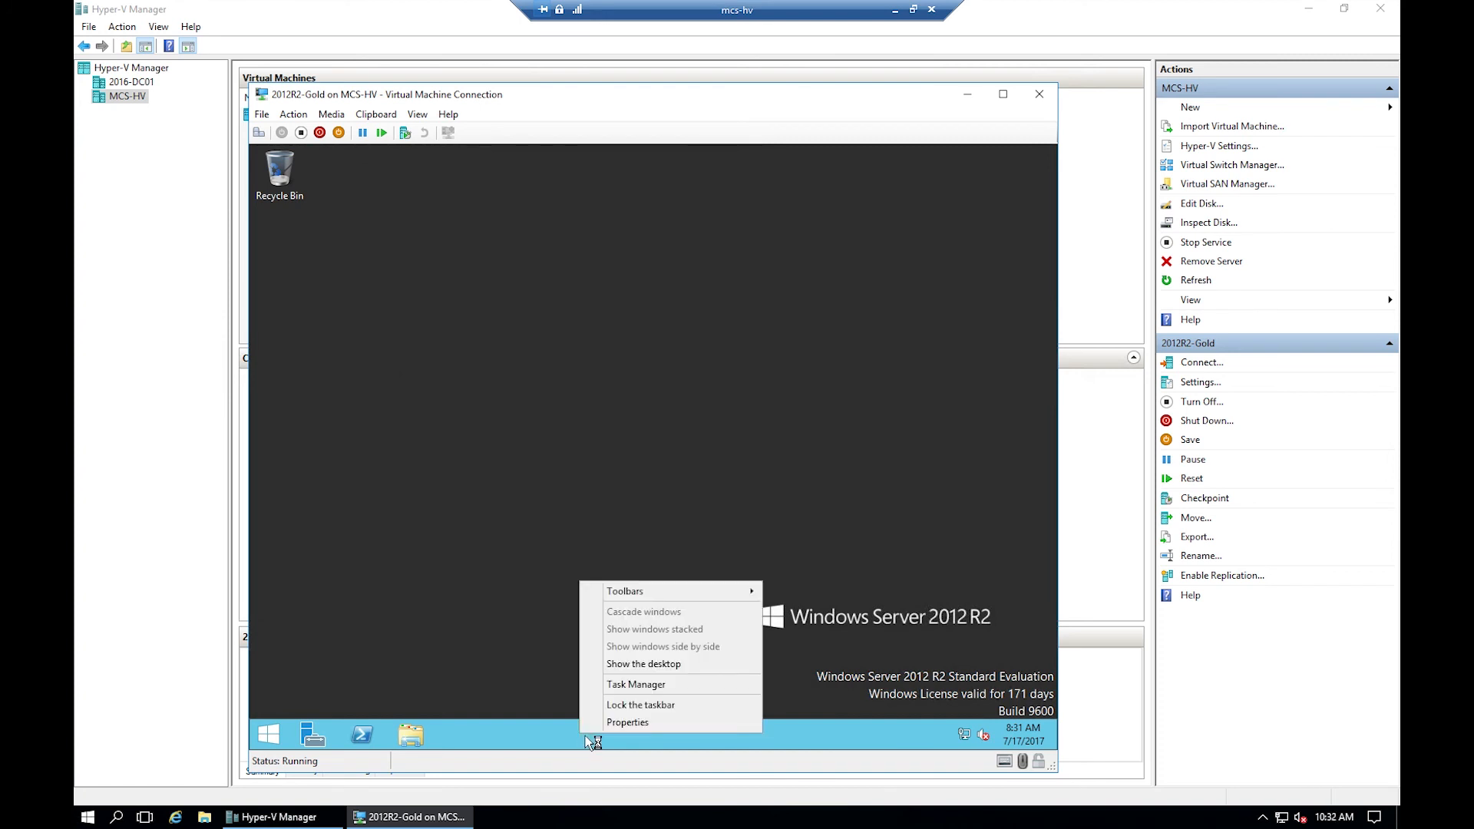
{"action": "left_click", "coordinate": [622, 697]}
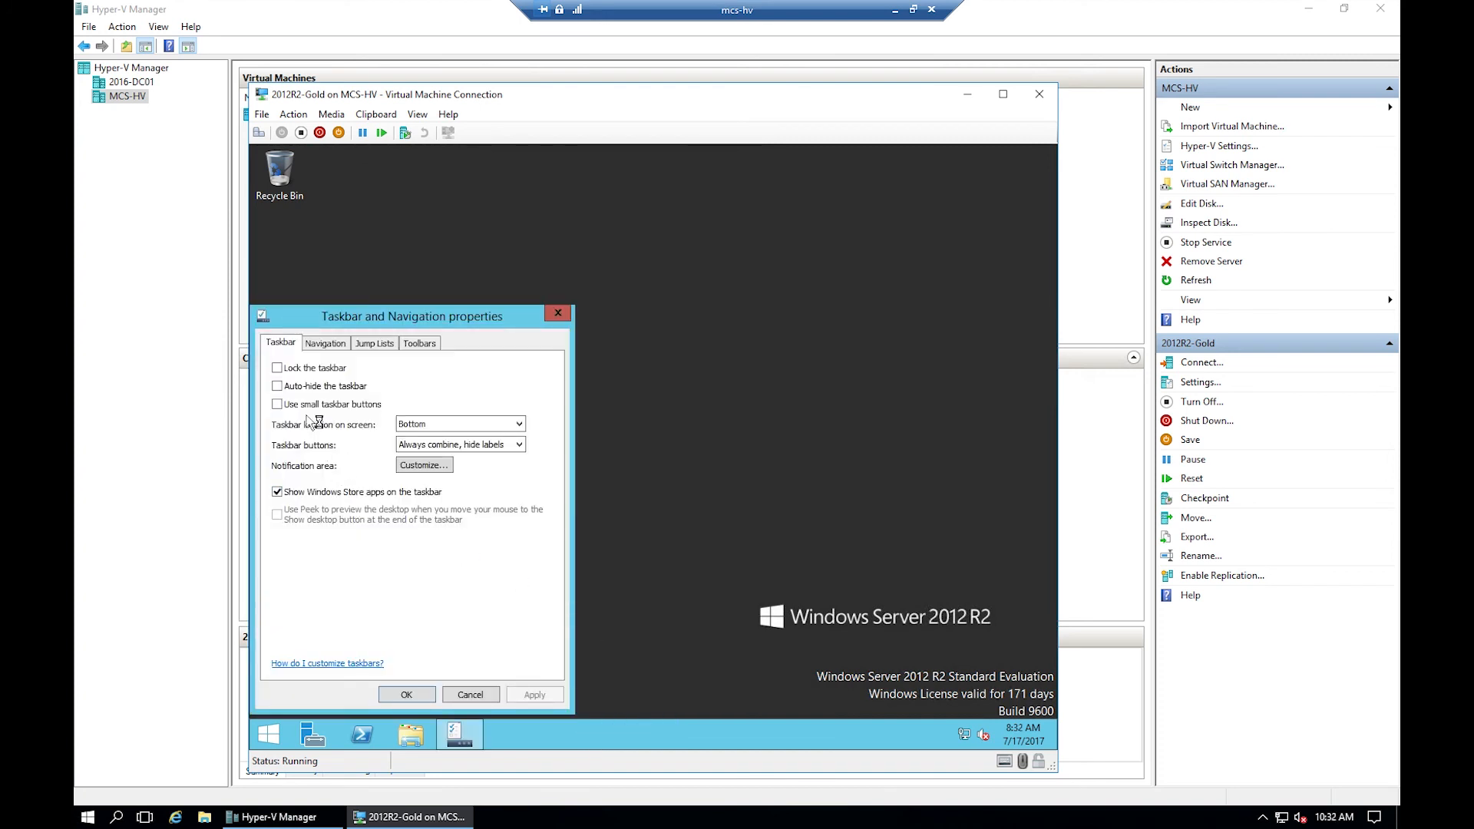
{"action": "left_click", "coordinate": [307, 406]}
{"action": "left_click", "coordinate": [329, 369]}
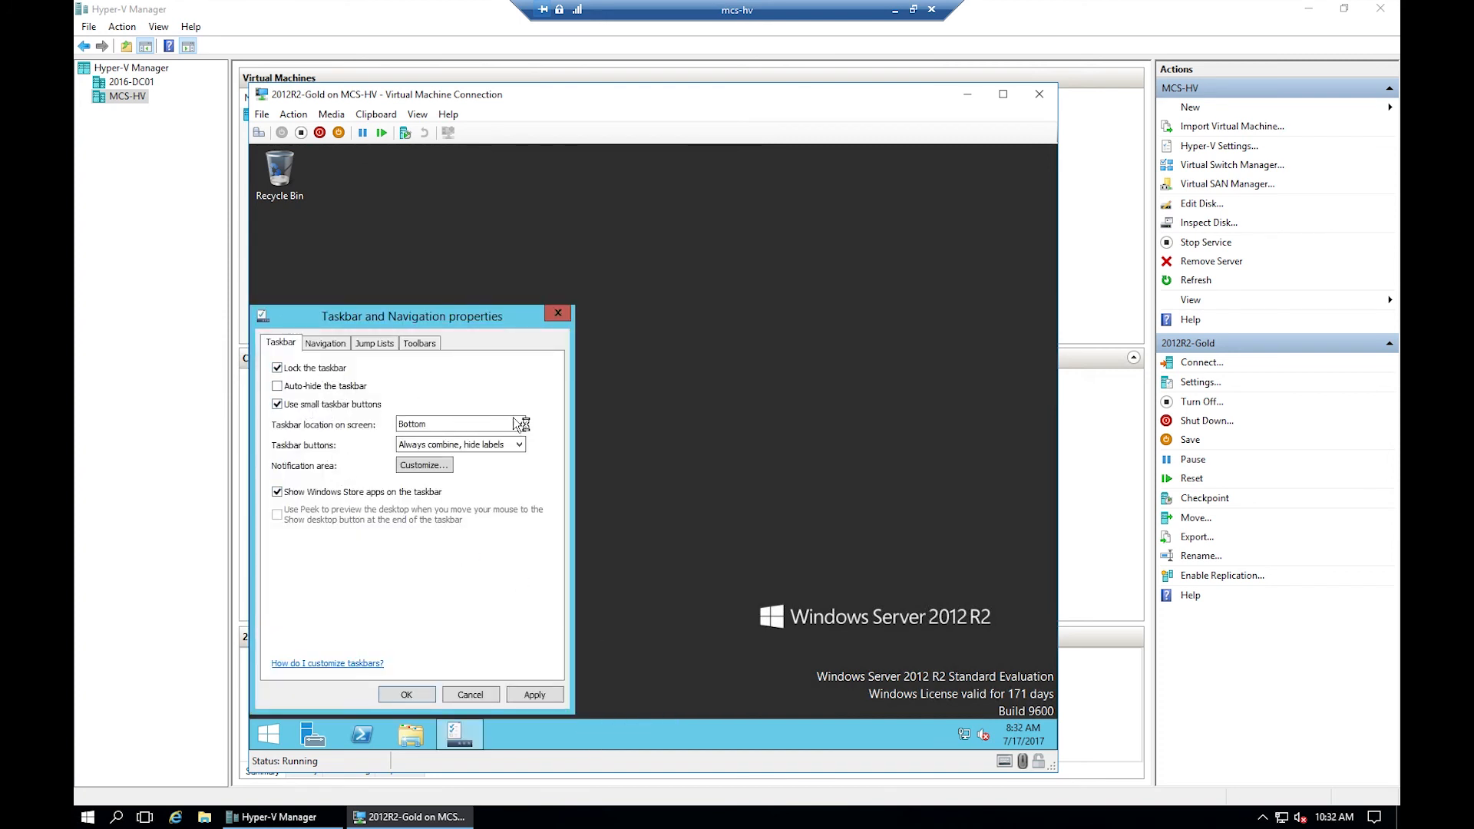
{"action": "left_click", "coordinate": [522, 446]}
{"action": "left_click", "coordinate": [461, 469]}
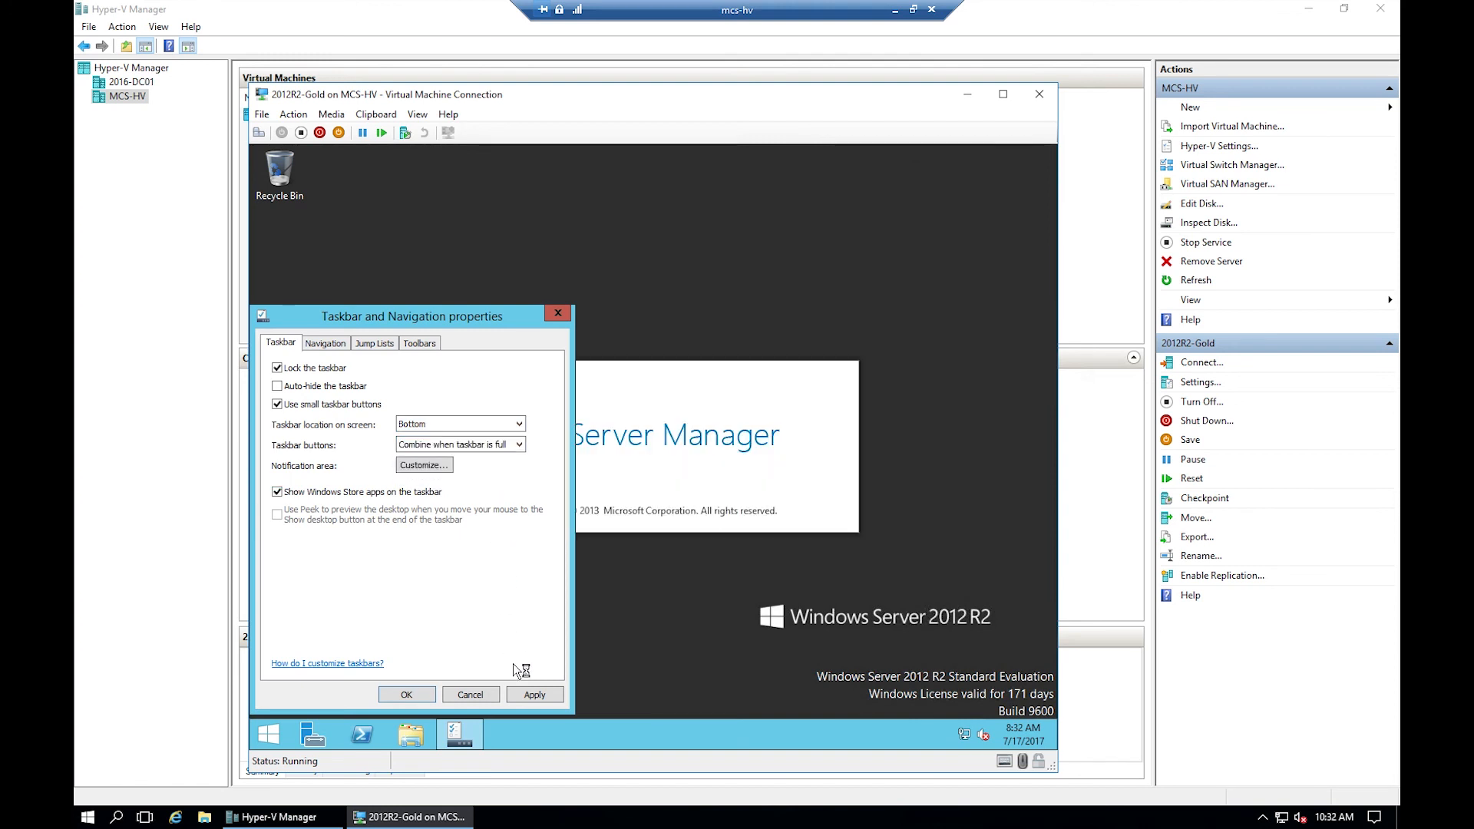
{"action": "left_click", "coordinate": [535, 694]}
{"action": "left_click", "coordinate": [408, 698]}
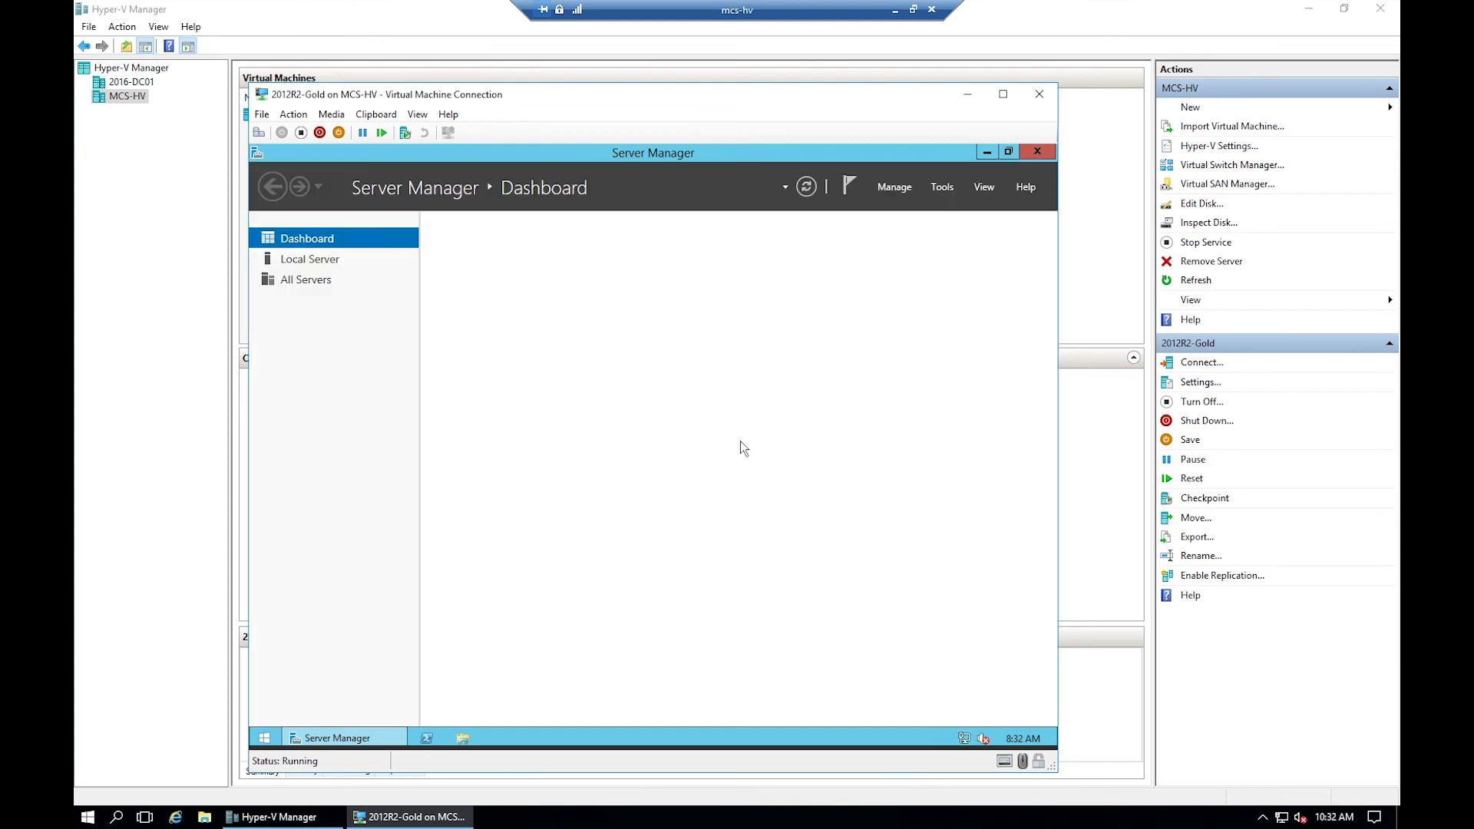
- Set Server Manager to not start automatically at logon, then close it
{"action": "left_click", "coordinate": [900, 187]}
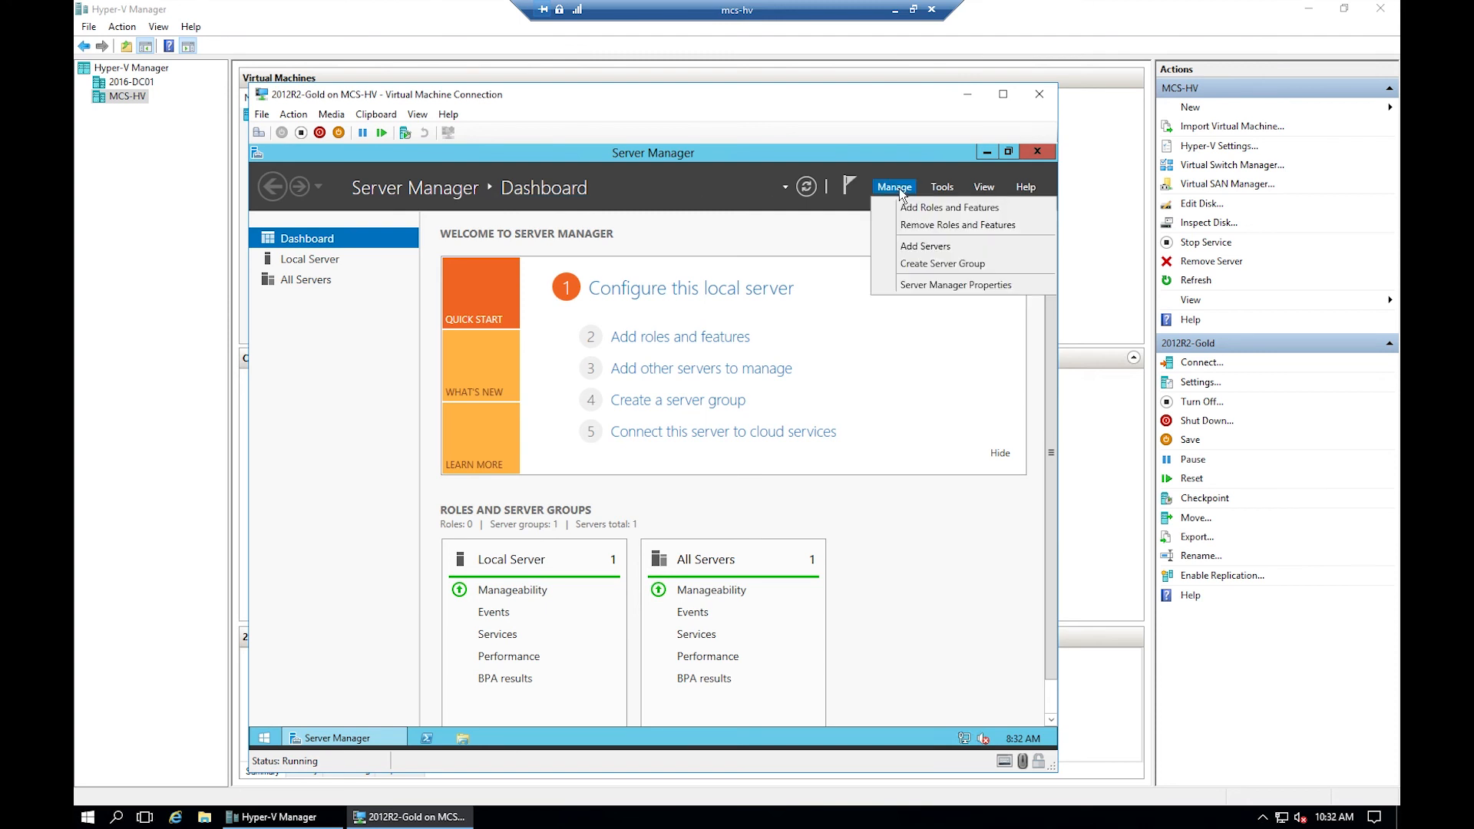
{"action": "left_click", "coordinate": [922, 287]}
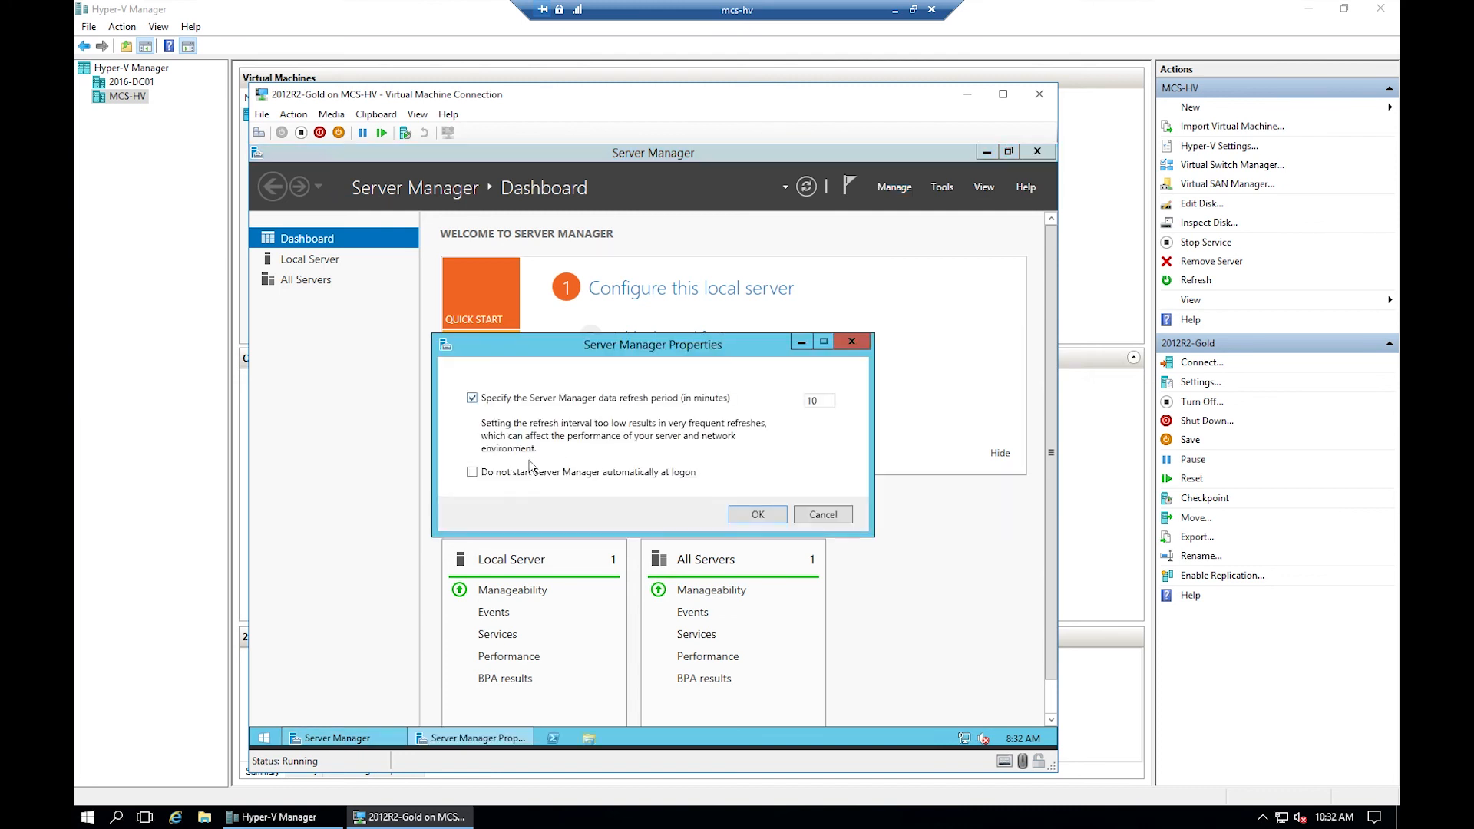
{"action": "left_click", "coordinate": [473, 474]}
{"action": "left_click", "coordinate": [766, 518]}
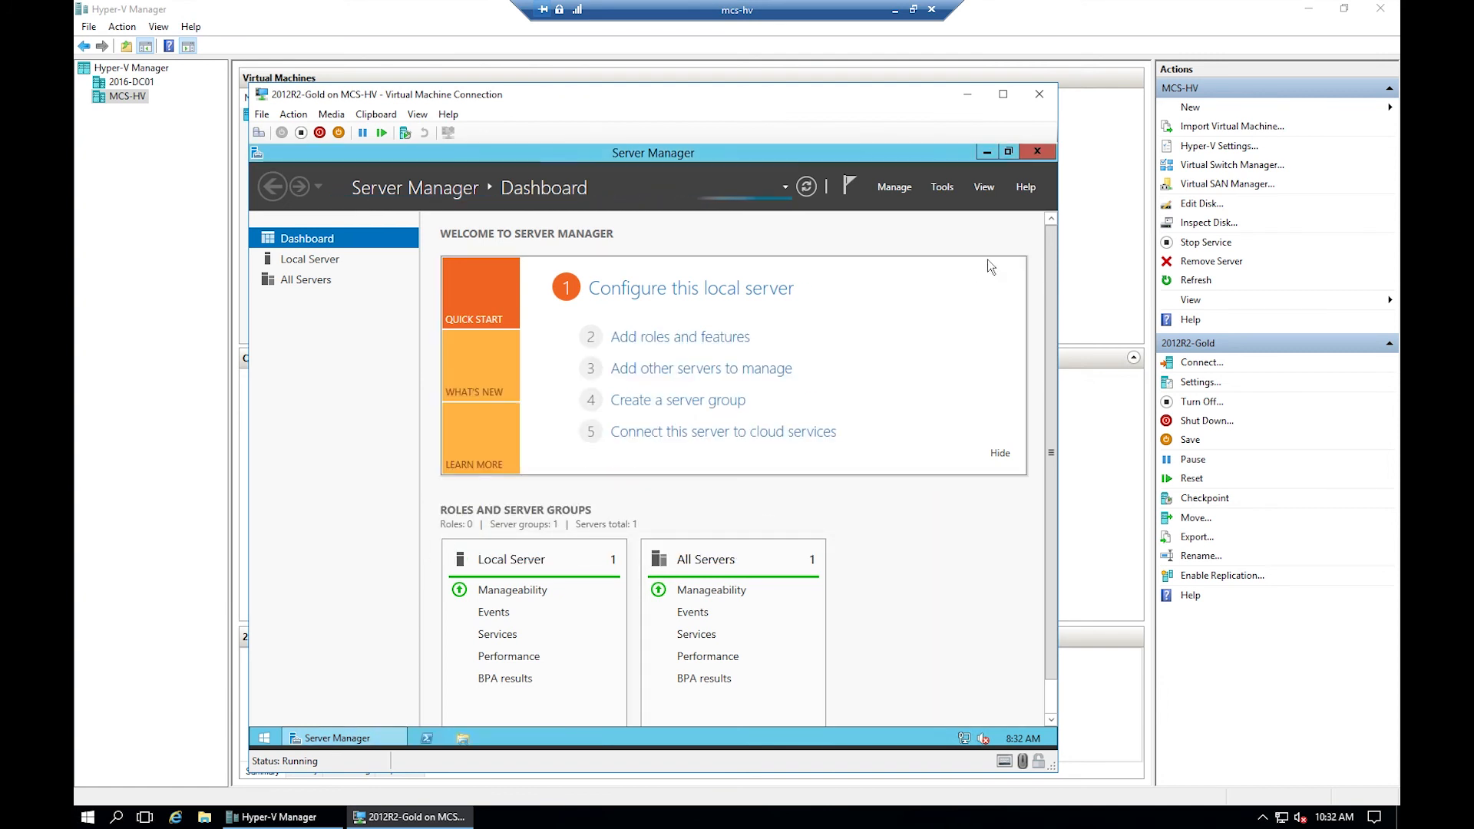
{"action": "left_click", "coordinate": [1037, 152]}
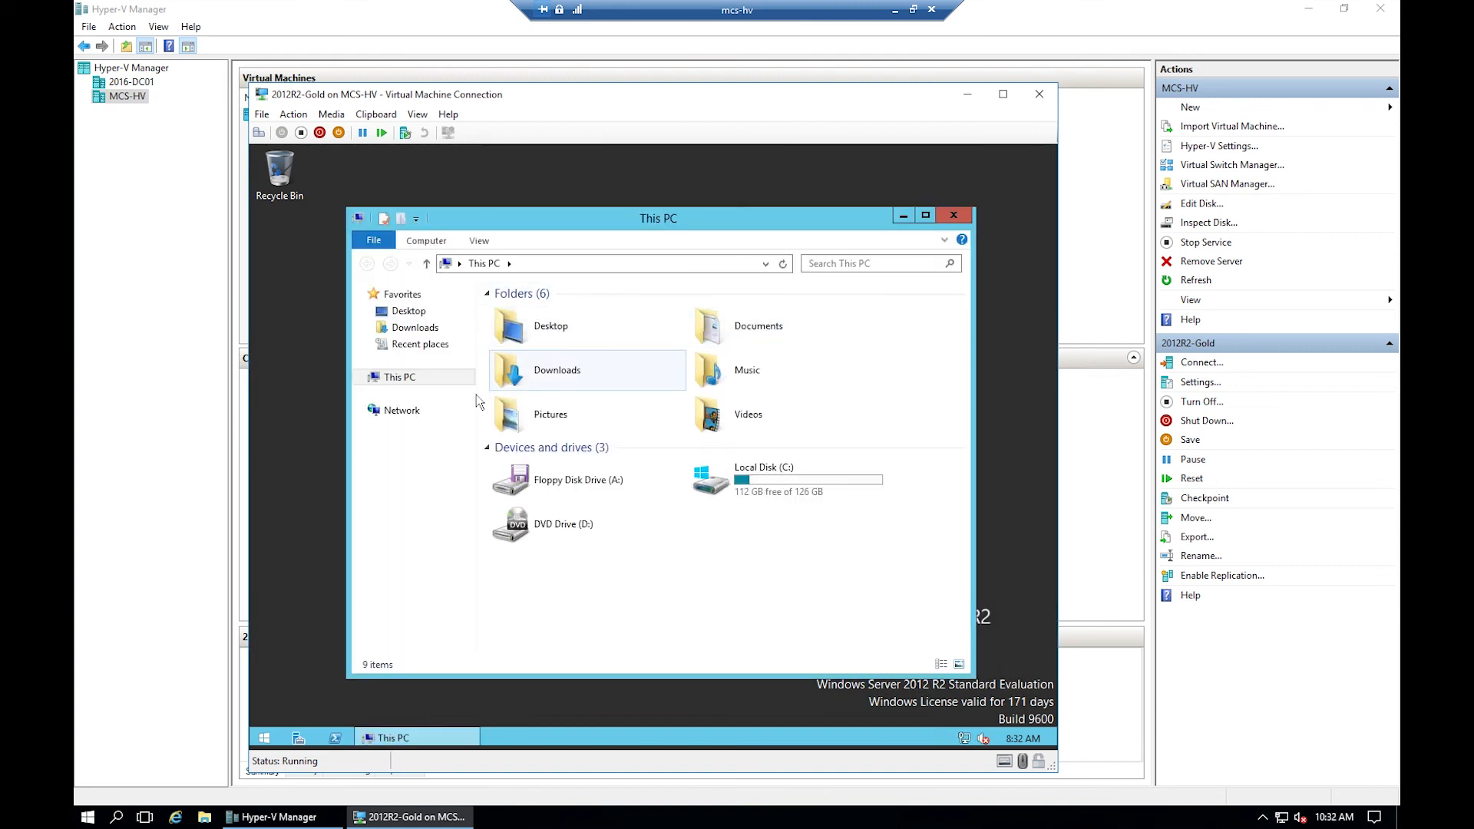
- Turn on network discovery and file sharing in the VM's Network view
{"action": "left_click", "coordinate": [412, 416]}
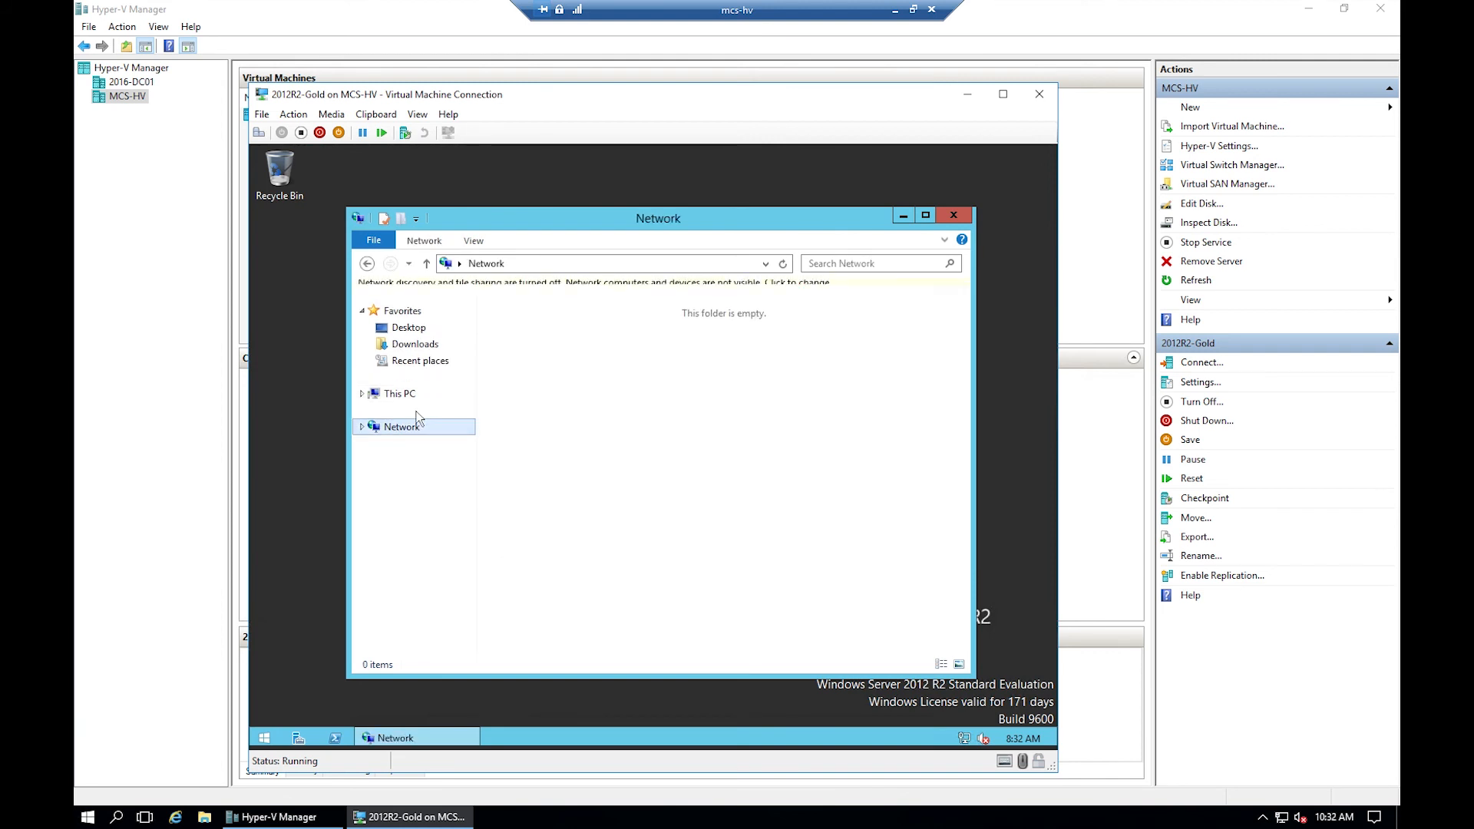
{"action": "left_click", "coordinate": [600, 287]}
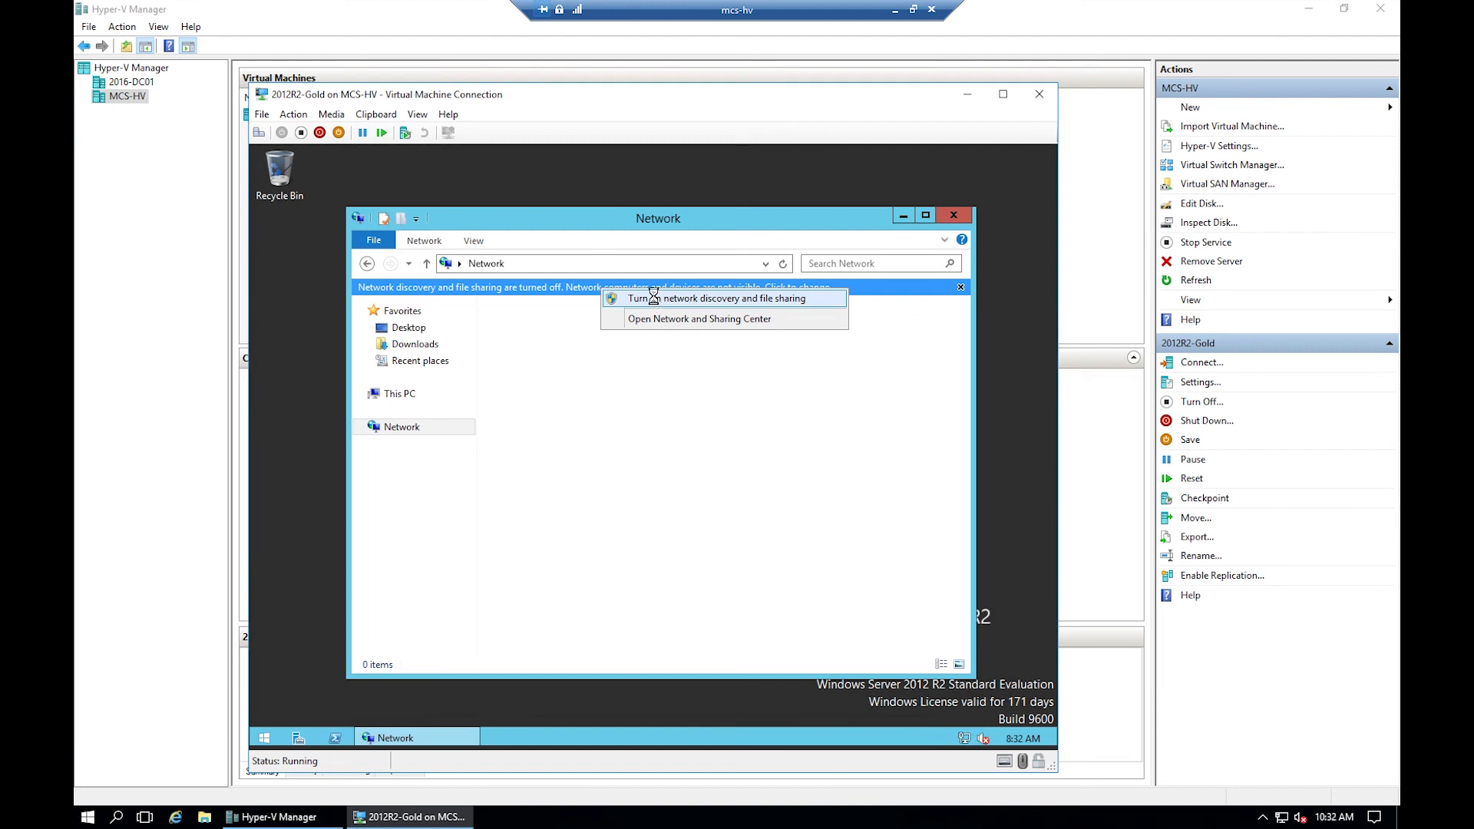
{"action": "left_click", "coordinate": [652, 298]}
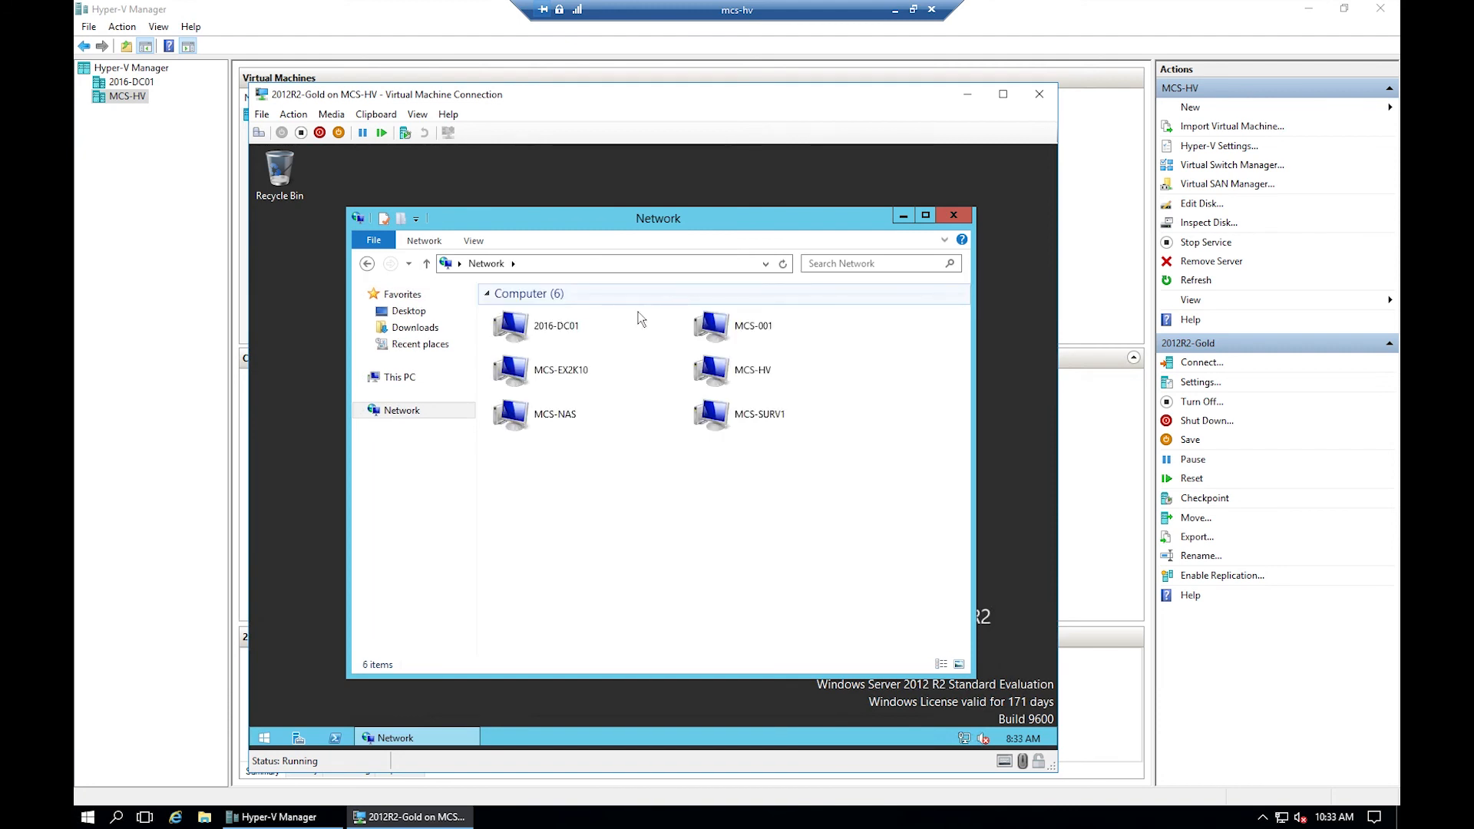
- Browse MCS-NAS > applications > wsusoffline108 > wsusoffline > iso
{"action": "double_click", "coordinate": [557, 414]}
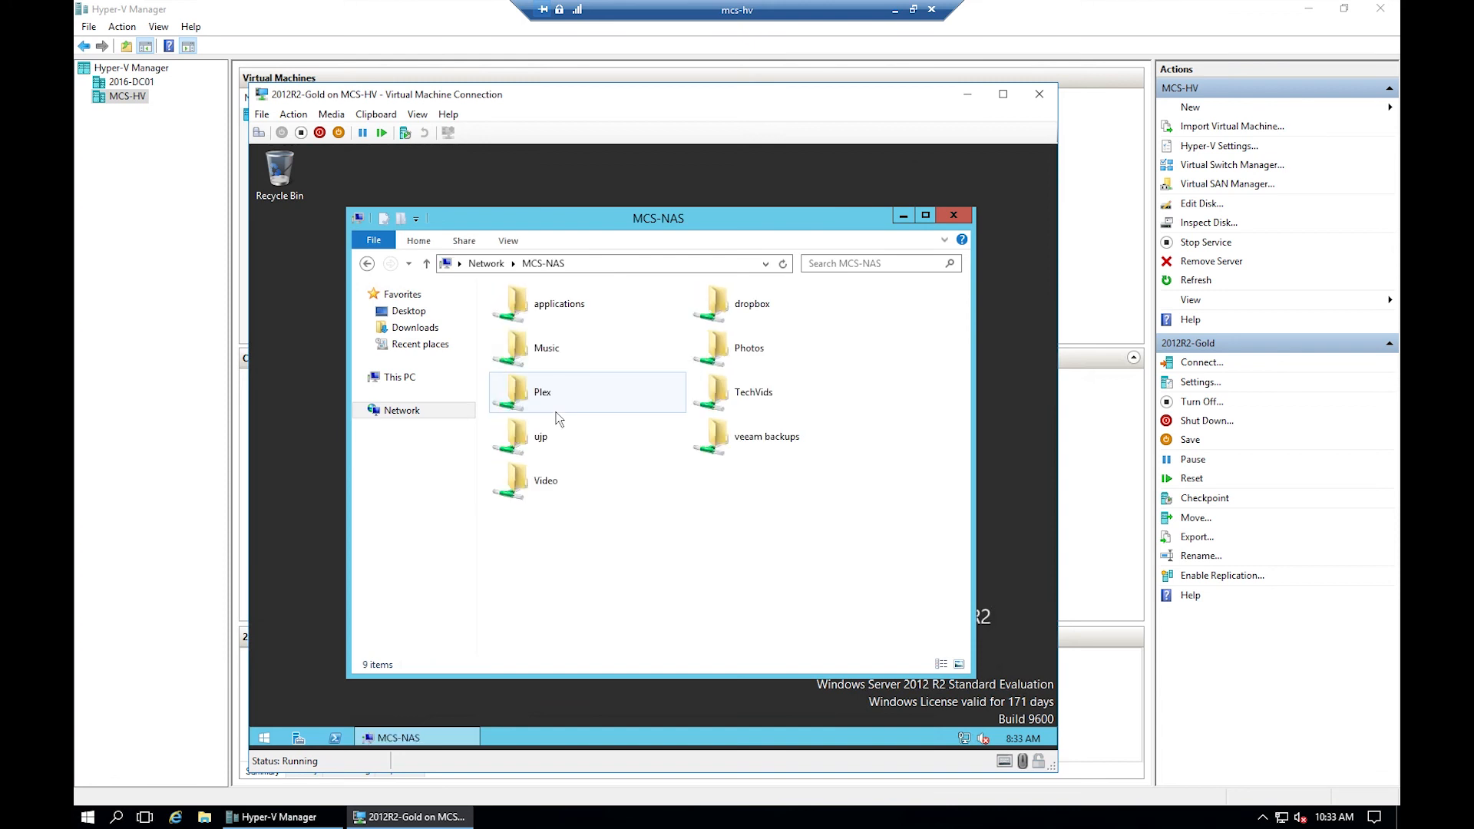
{"action": "double_click", "coordinate": [568, 296]}
{"action": "scroll", "coordinate": [581, 483], "scroll_direction": "down", "scroll_amount": 15}
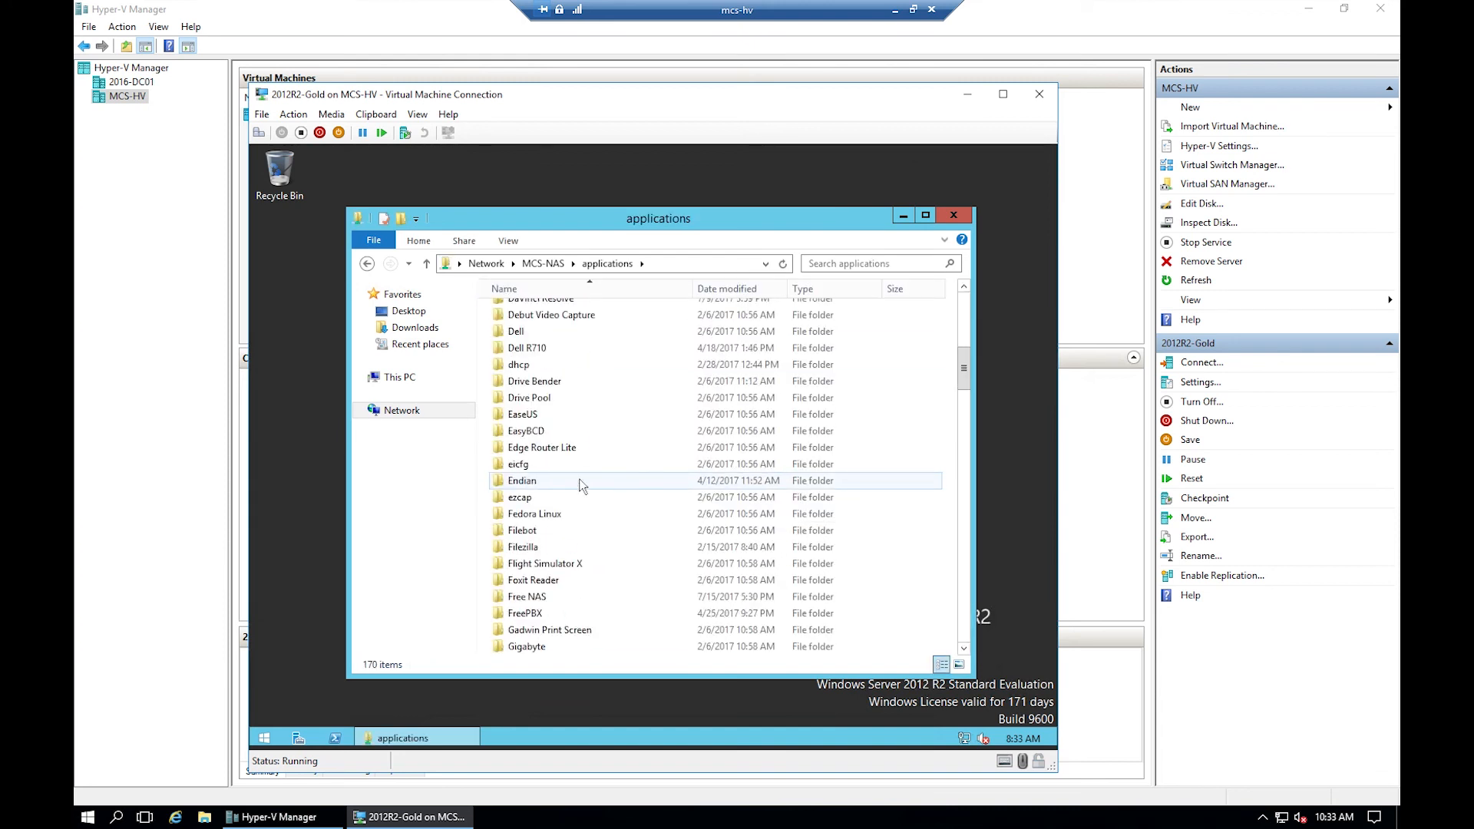
{"action": "scroll", "coordinate": [581, 483], "scroll_direction": "down", "scroll_amount": 20}
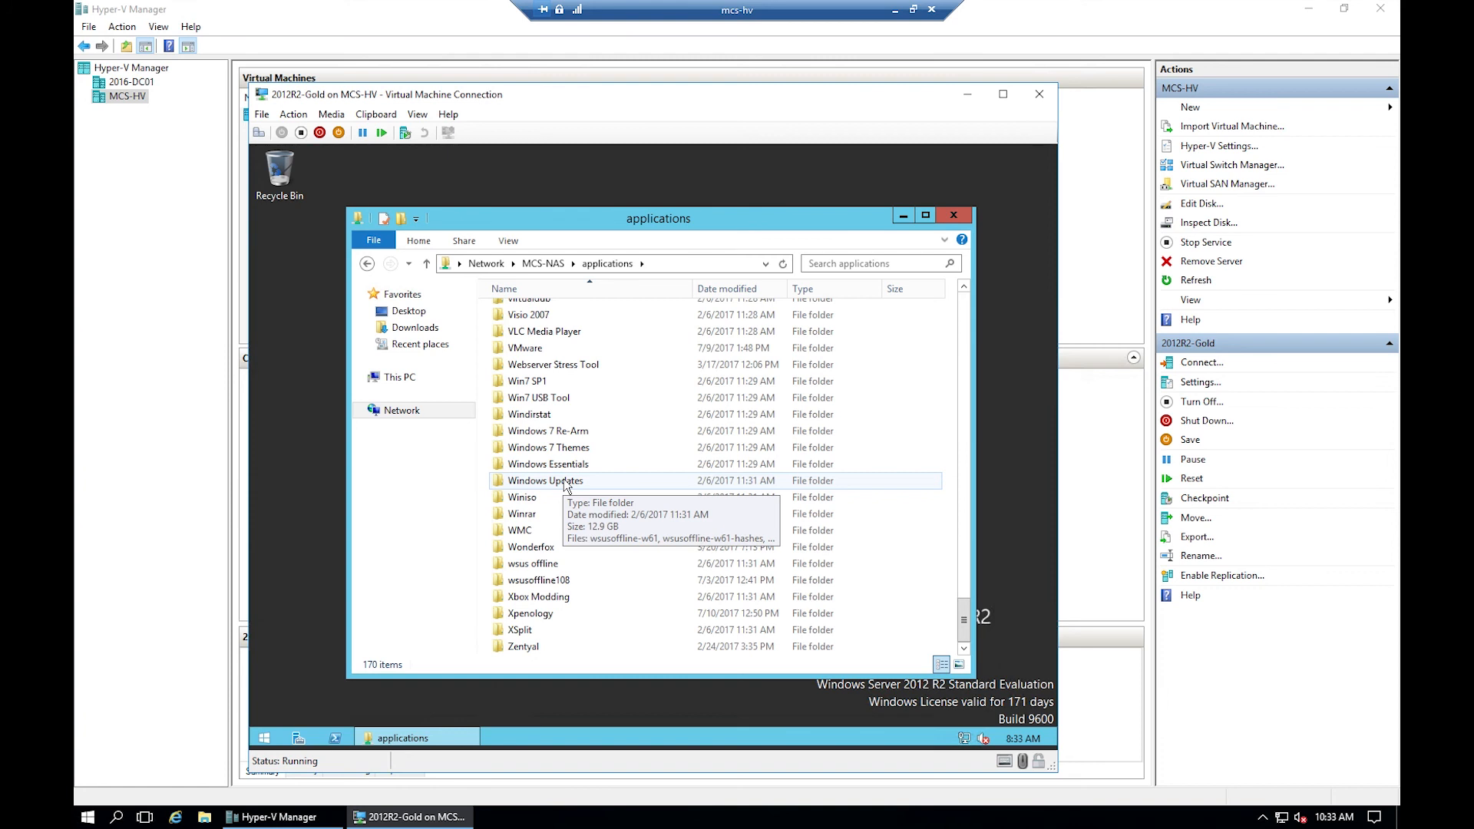
{"action": "double_click", "coordinate": [537, 583]}
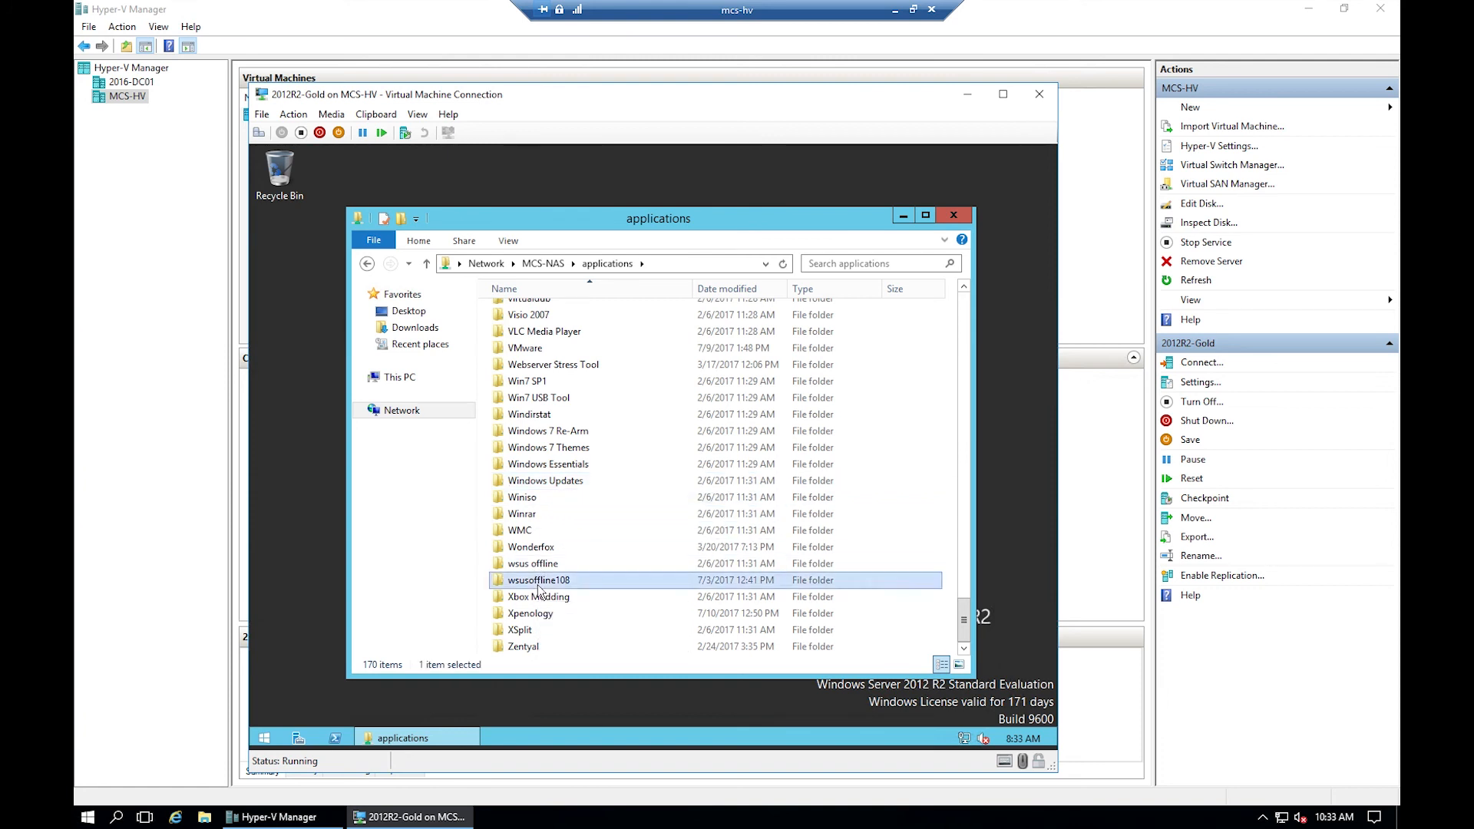
{"action": "double_click", "coordinate": [545, 317]}
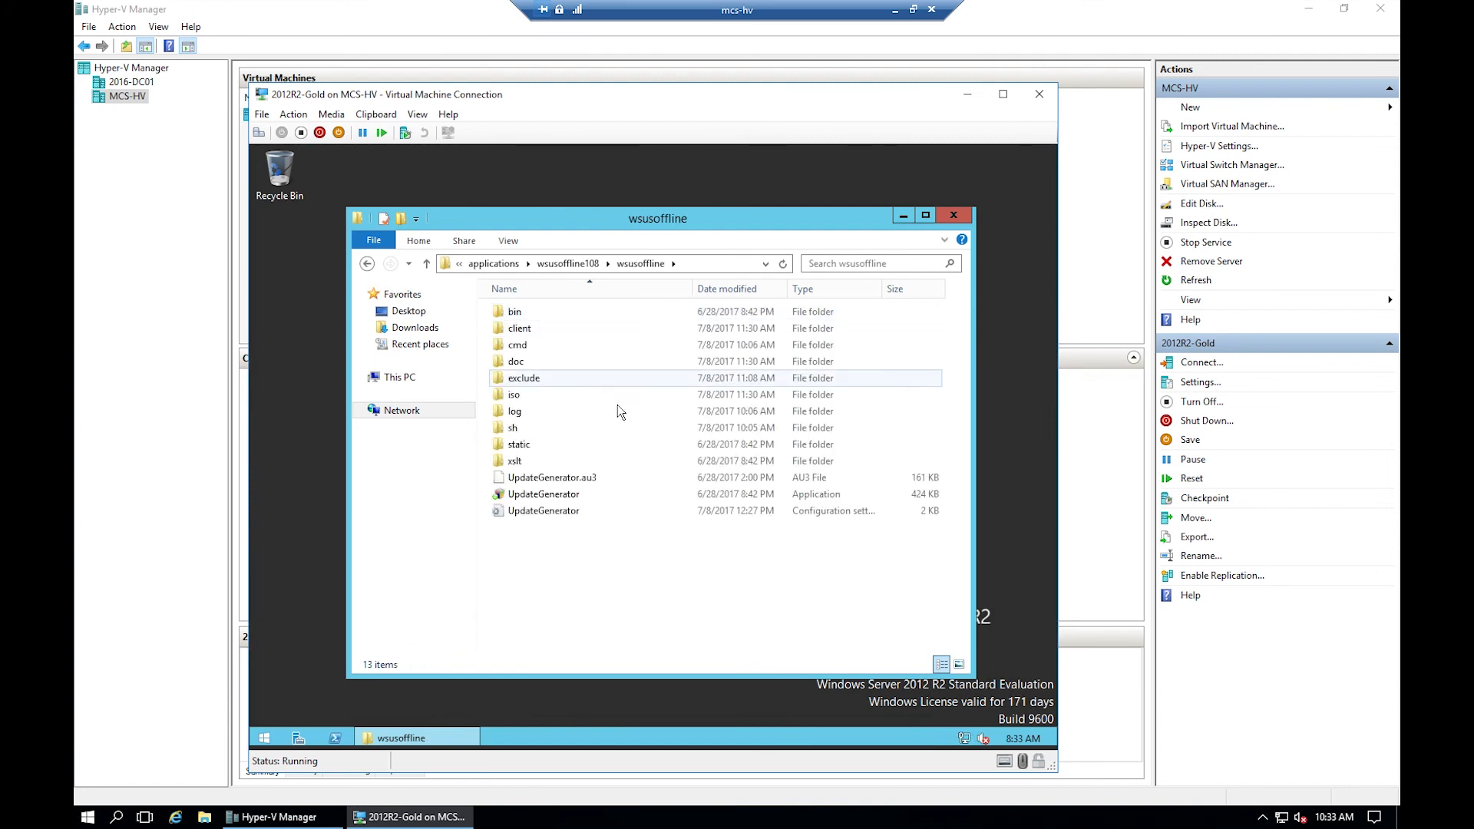
{"action": "double_click", "coordinate": [524, 400]}
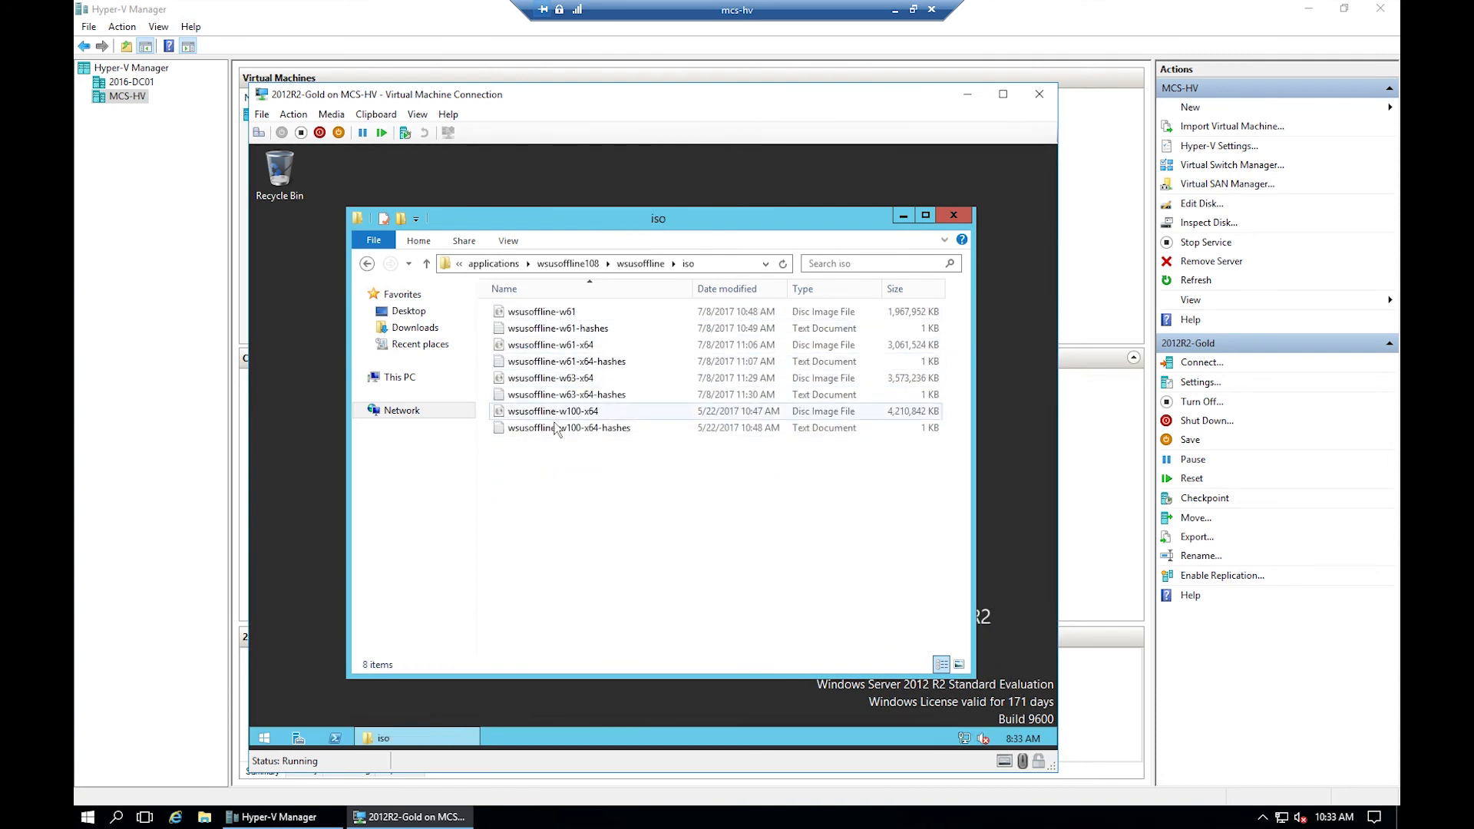
- Mount wsusoffline-w63-x64, run UpdateInstaller as administrator, and start the offline update
{"action": "right_click", "coordinate": [549, 382]}
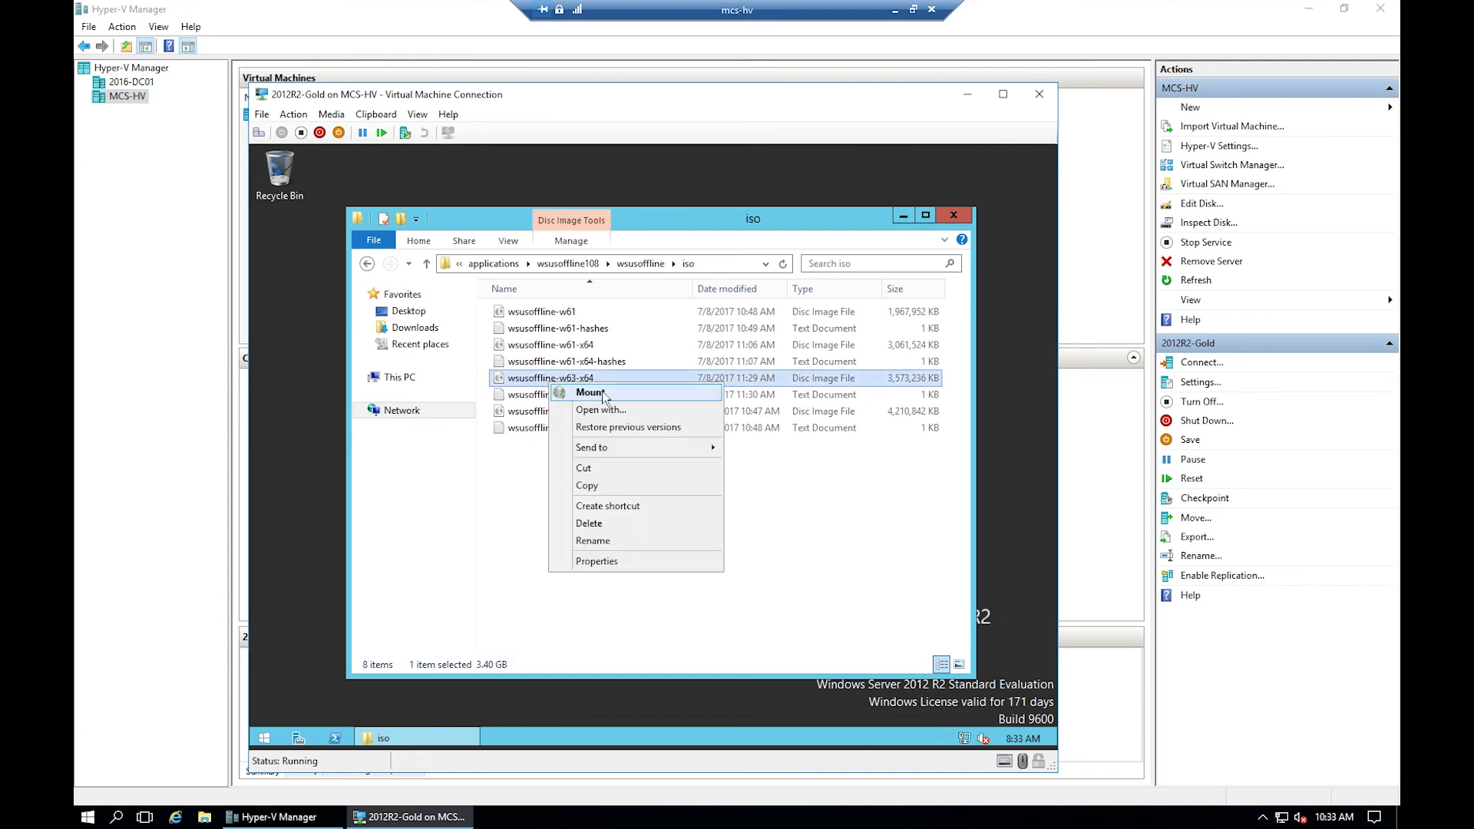
{"action": "left_click", "coordinate": [589, 393]}
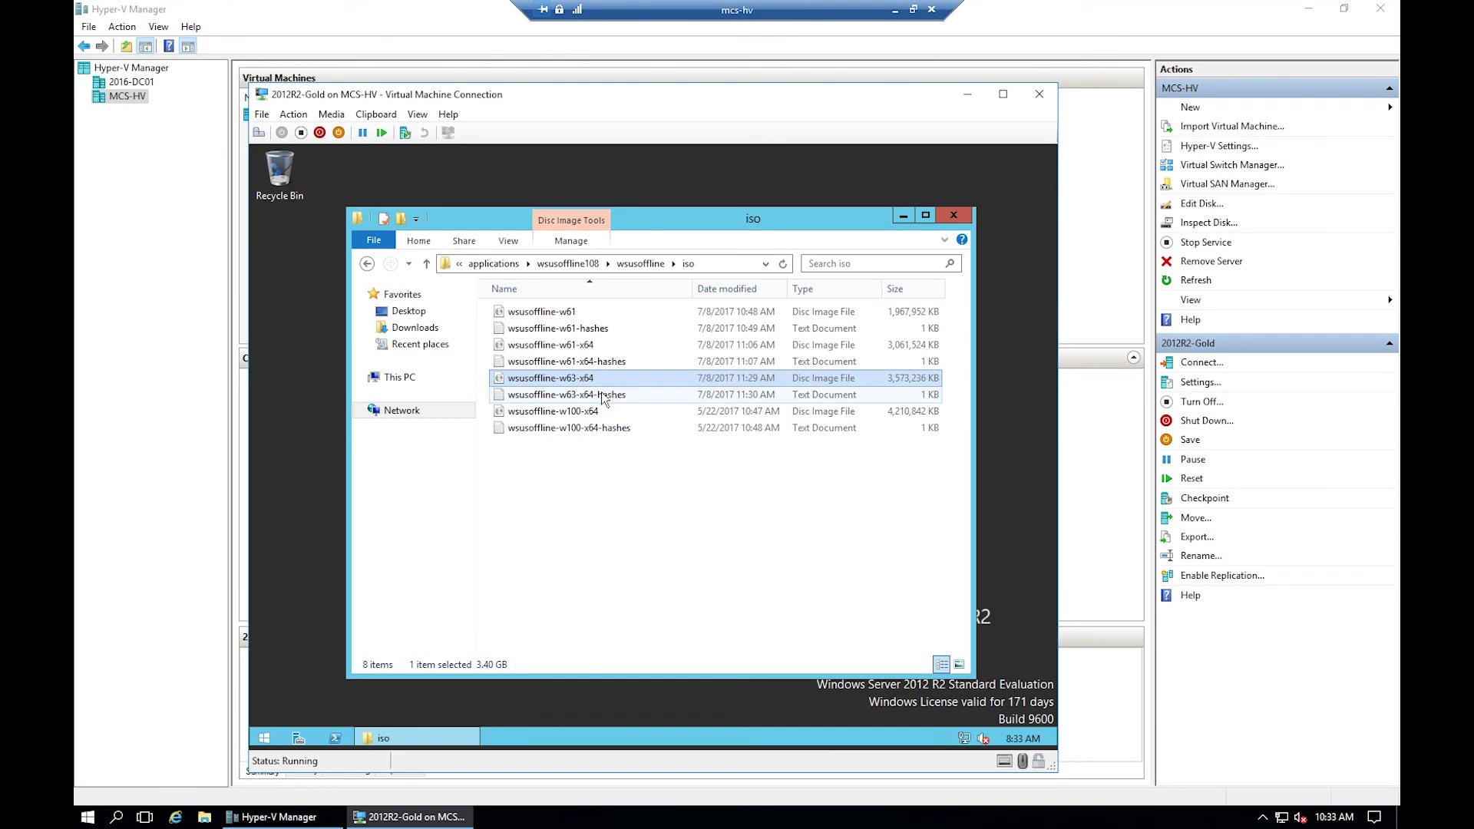
{"action": "left_click", "coordinate": [541, 561]}
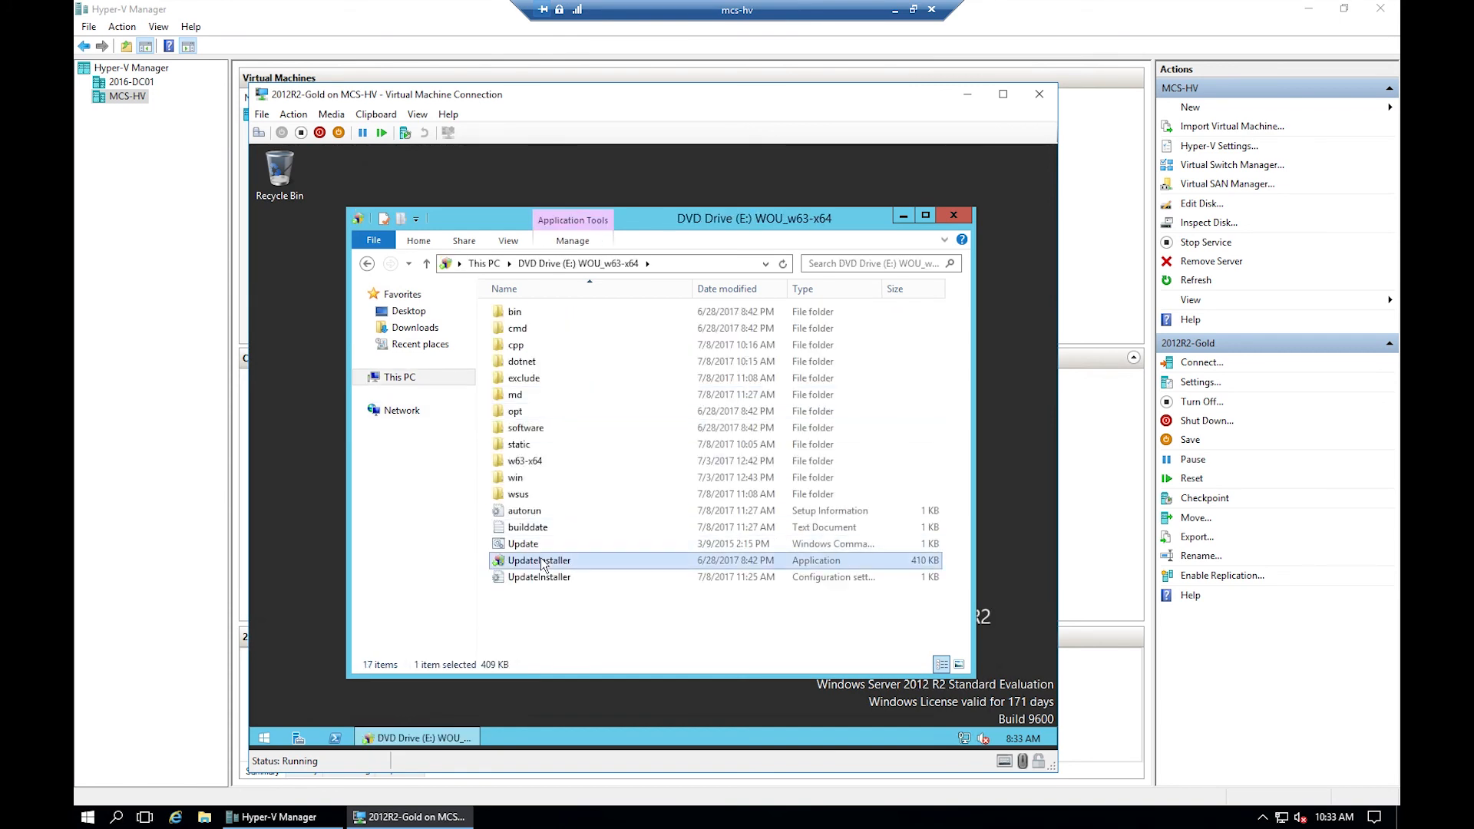
{"action": "double_click", "coordinate": [541, 563]}
{"action": "left_click", "coordinate": [727, 470]}
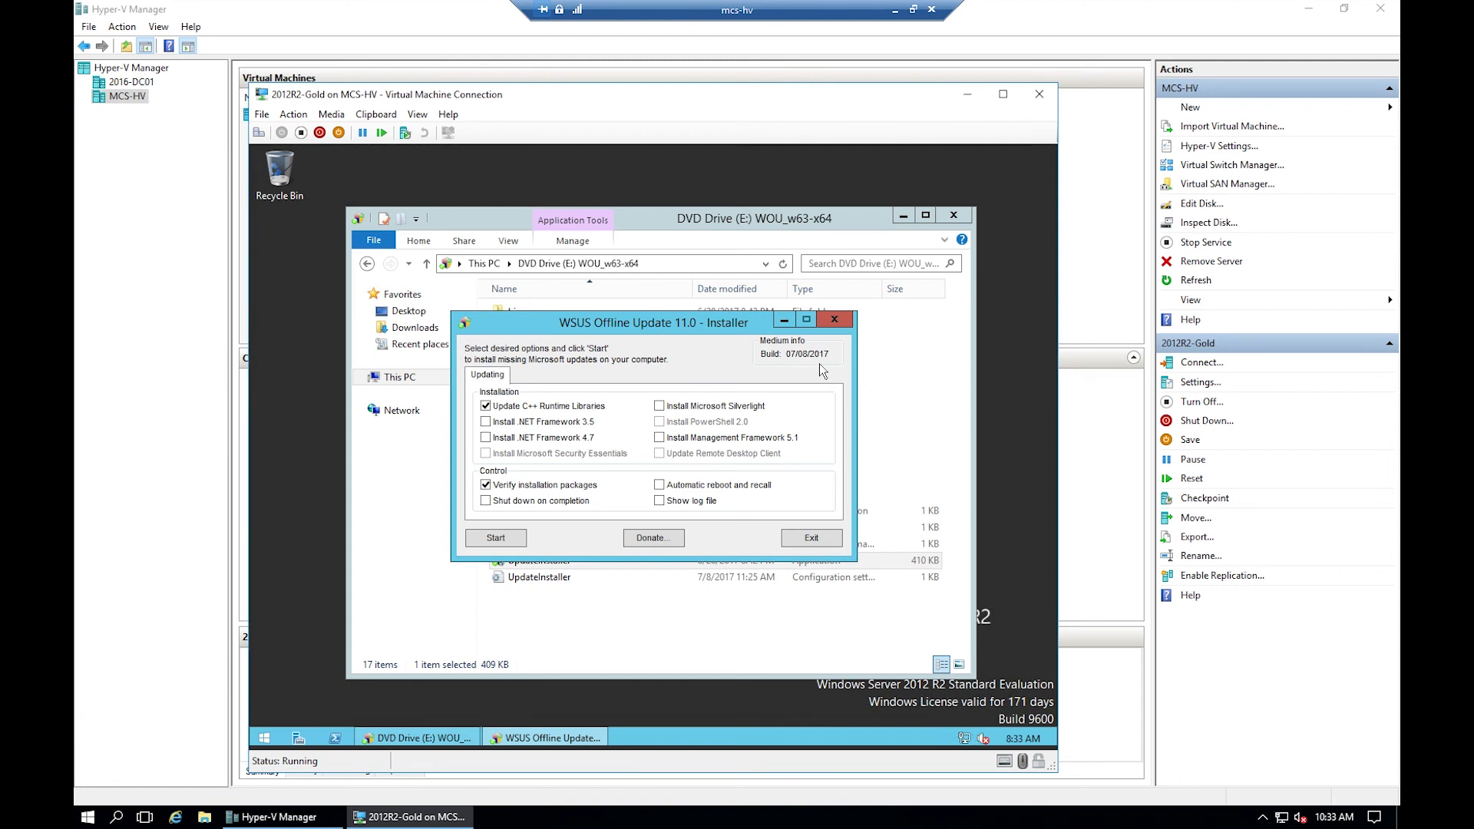
{"action": "left_click", "coordinate": [514, 545]}
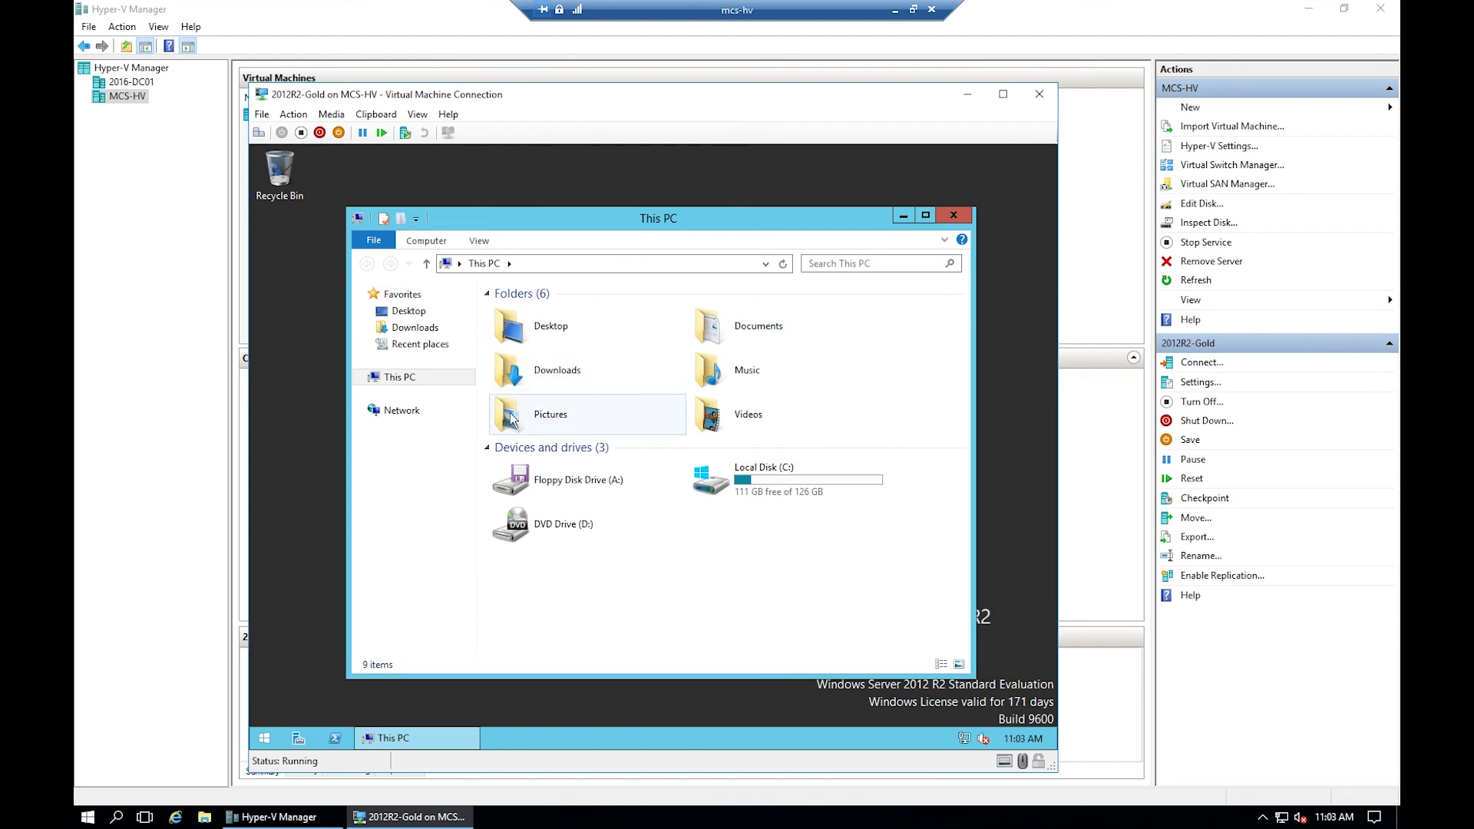
- Browse to the veeam folder in MCS-NAS's applications share
{"action": "left_click", "coordinate": [430, 414]}
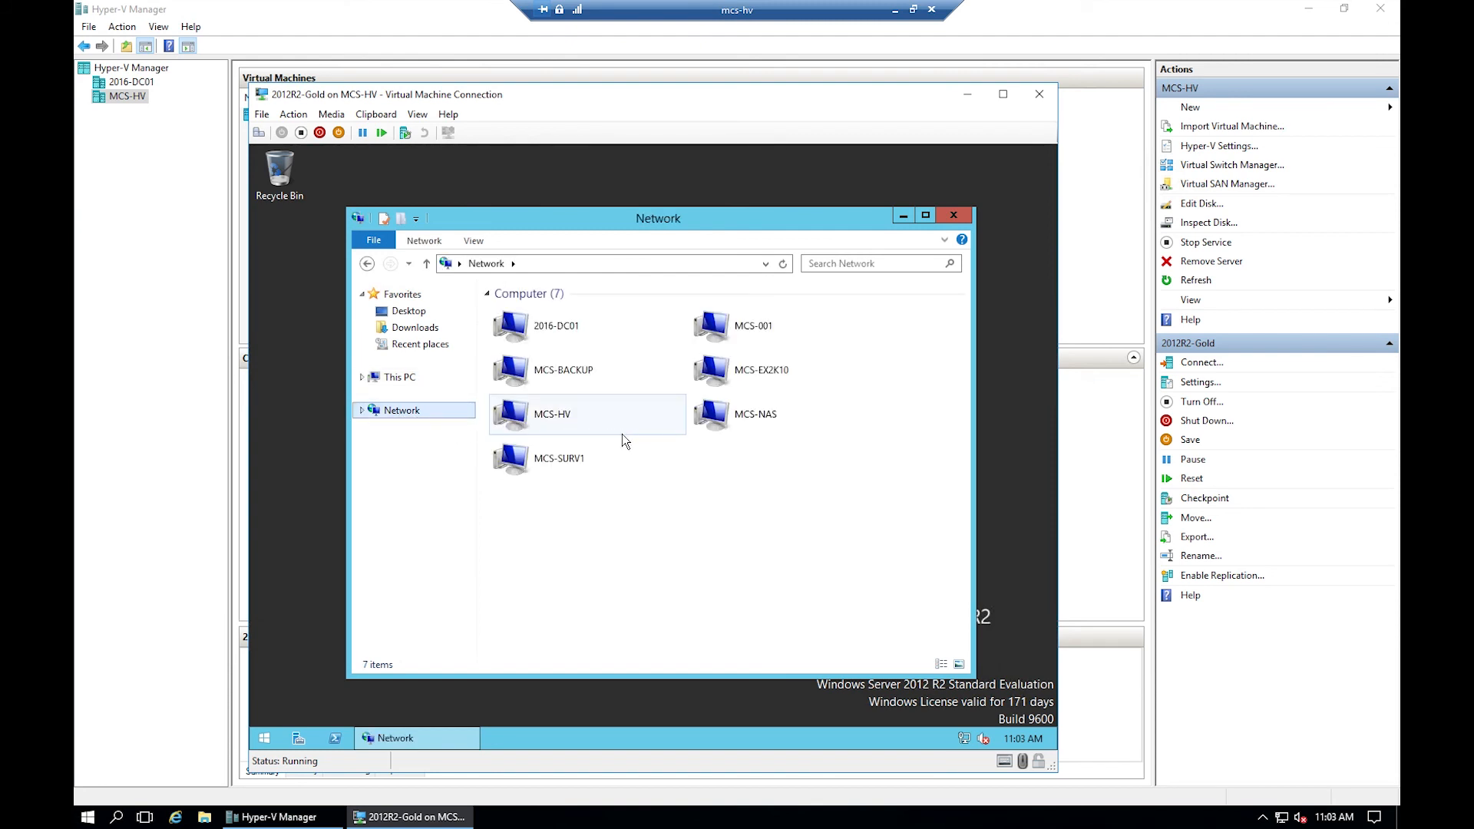
{"action": "double_click", "coordinate": [729, 416]}
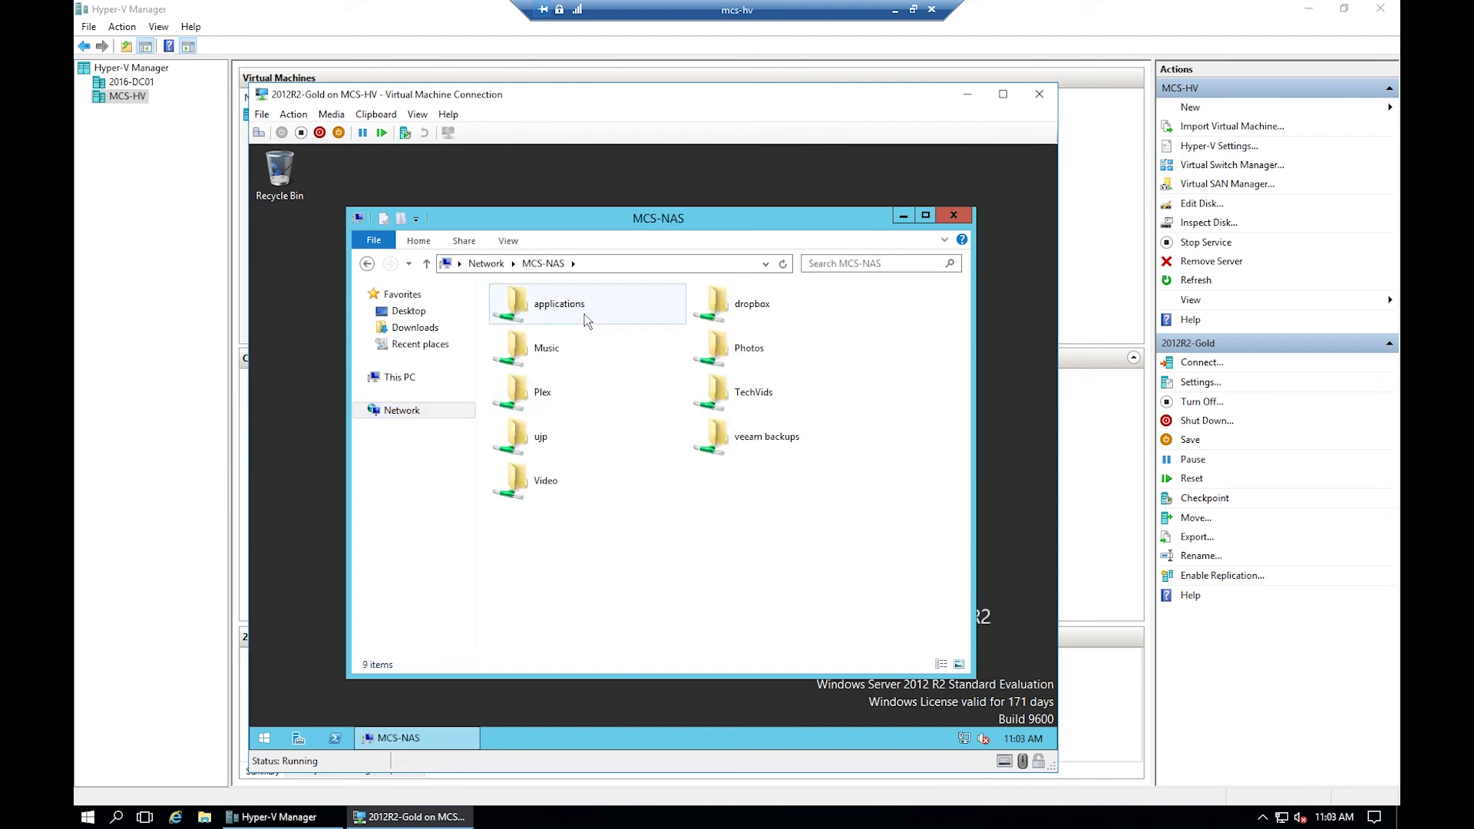
{"action": "double_click", "coordinate": [586, 321]}
{"action": "scroll", "coordinate": [614, 431], "scroll_direction": "down", "scroll_amount": 3}
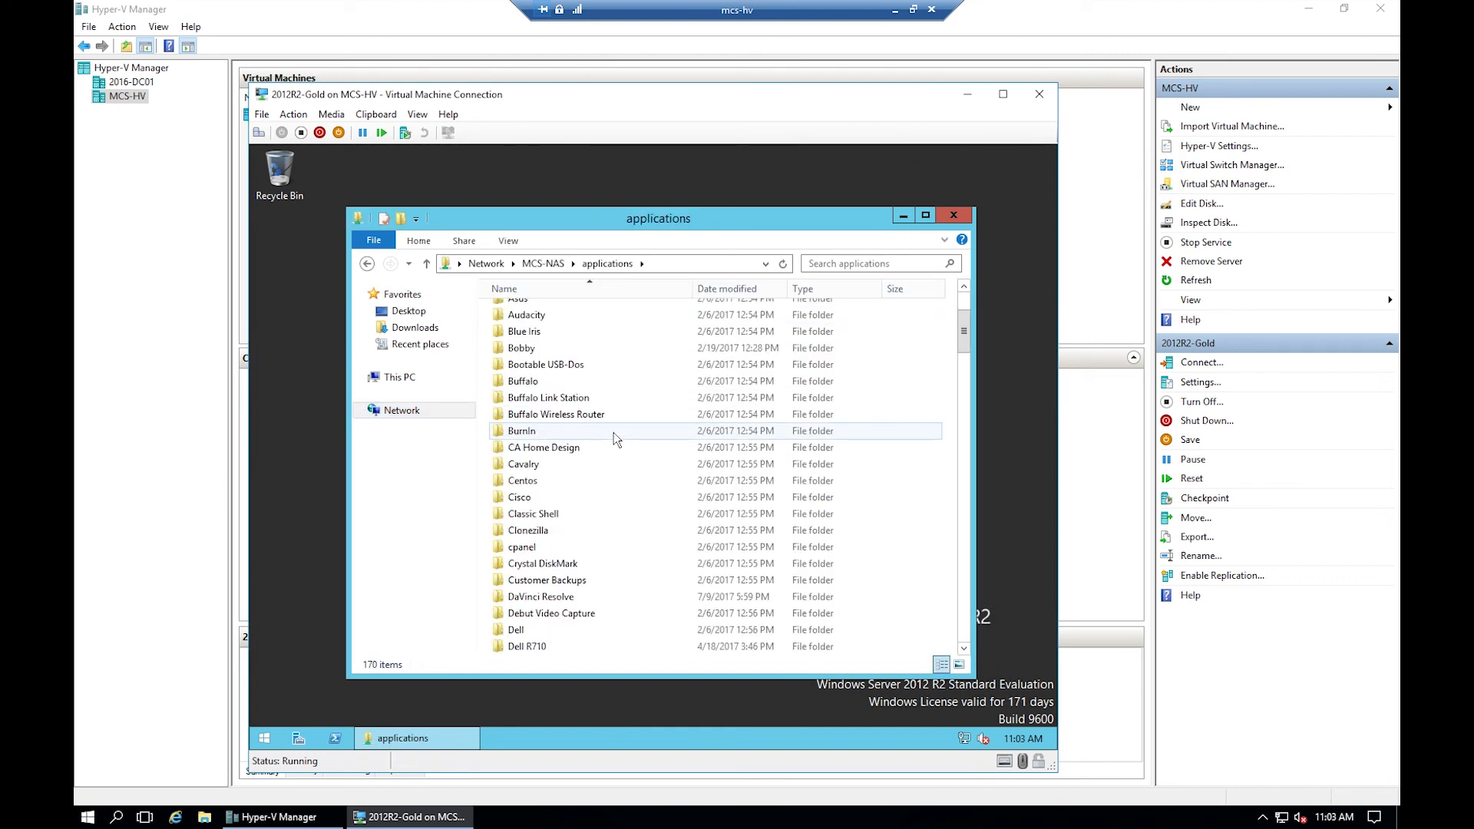
{"action": "scroll", "coordinate": [615, 431], "scroll_direction": "down", "scroll_amount": 15}
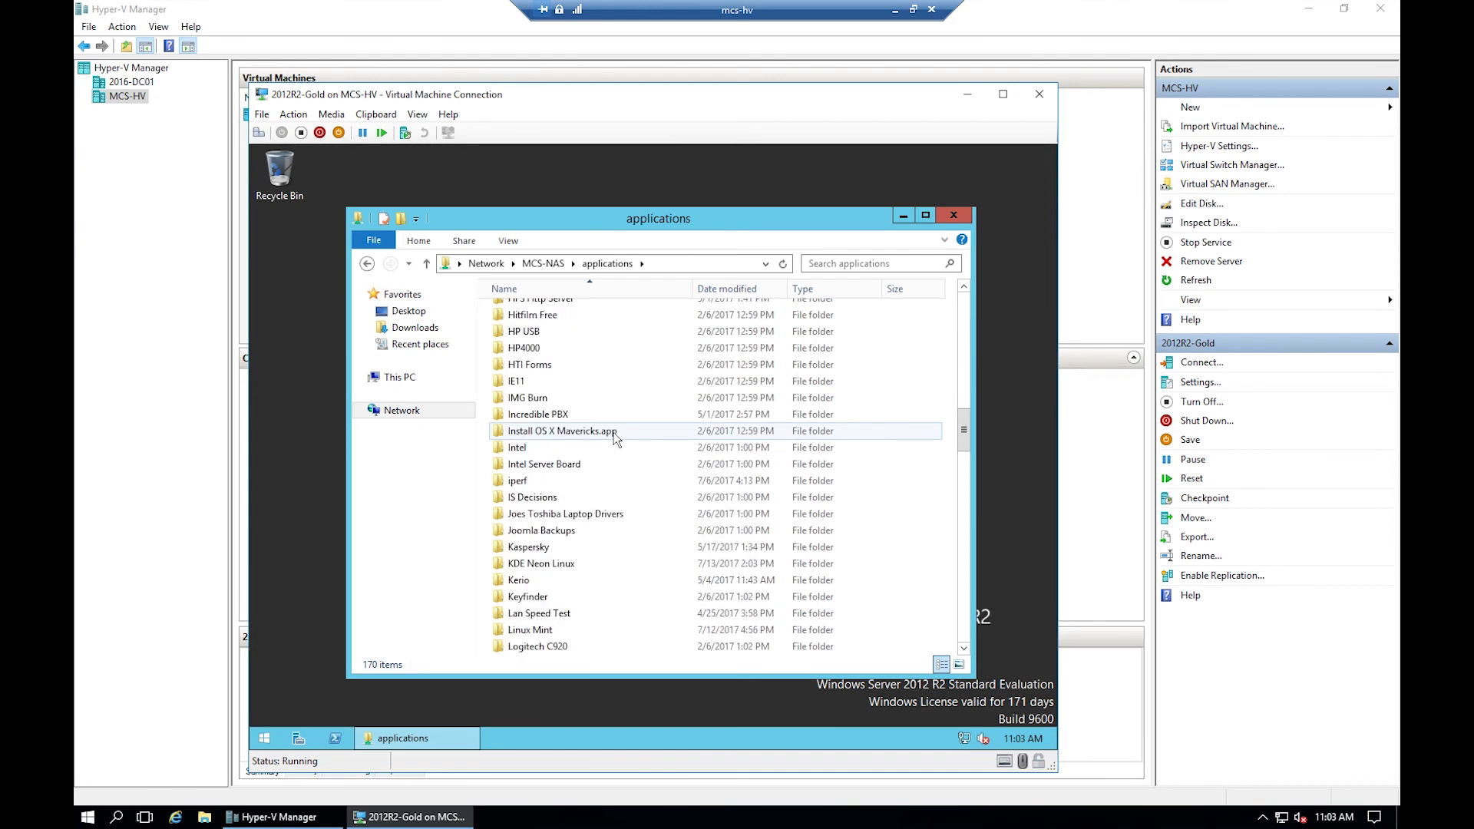
{"action": "scroll", "coordinate": [614, 431], "scroll_direction": "down", "scroll_amount": 15}
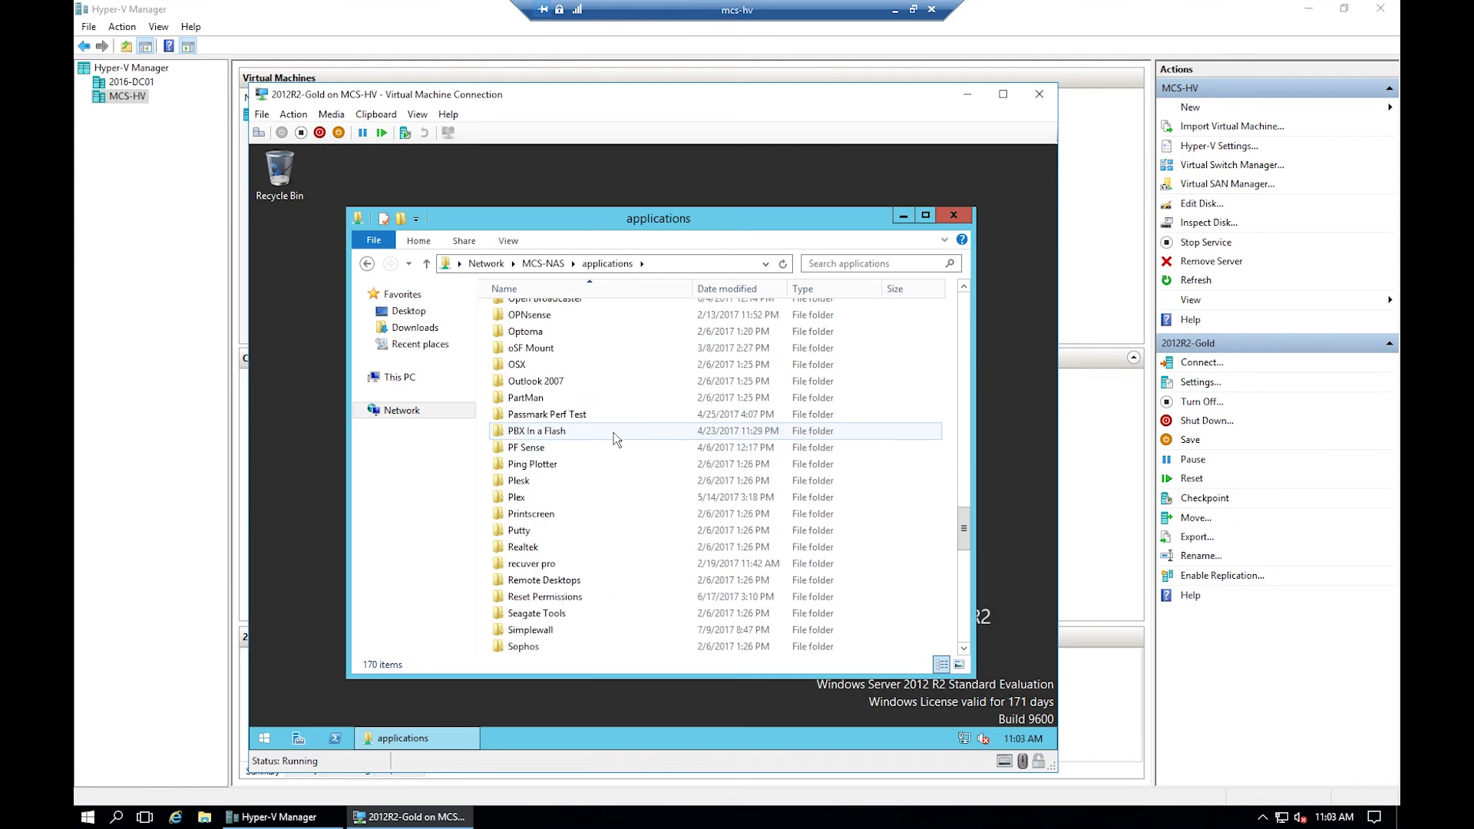
{"action": "scroll", "coordinate": [615, 432], "scroll_direction": "down", "scroll_amount": 15}
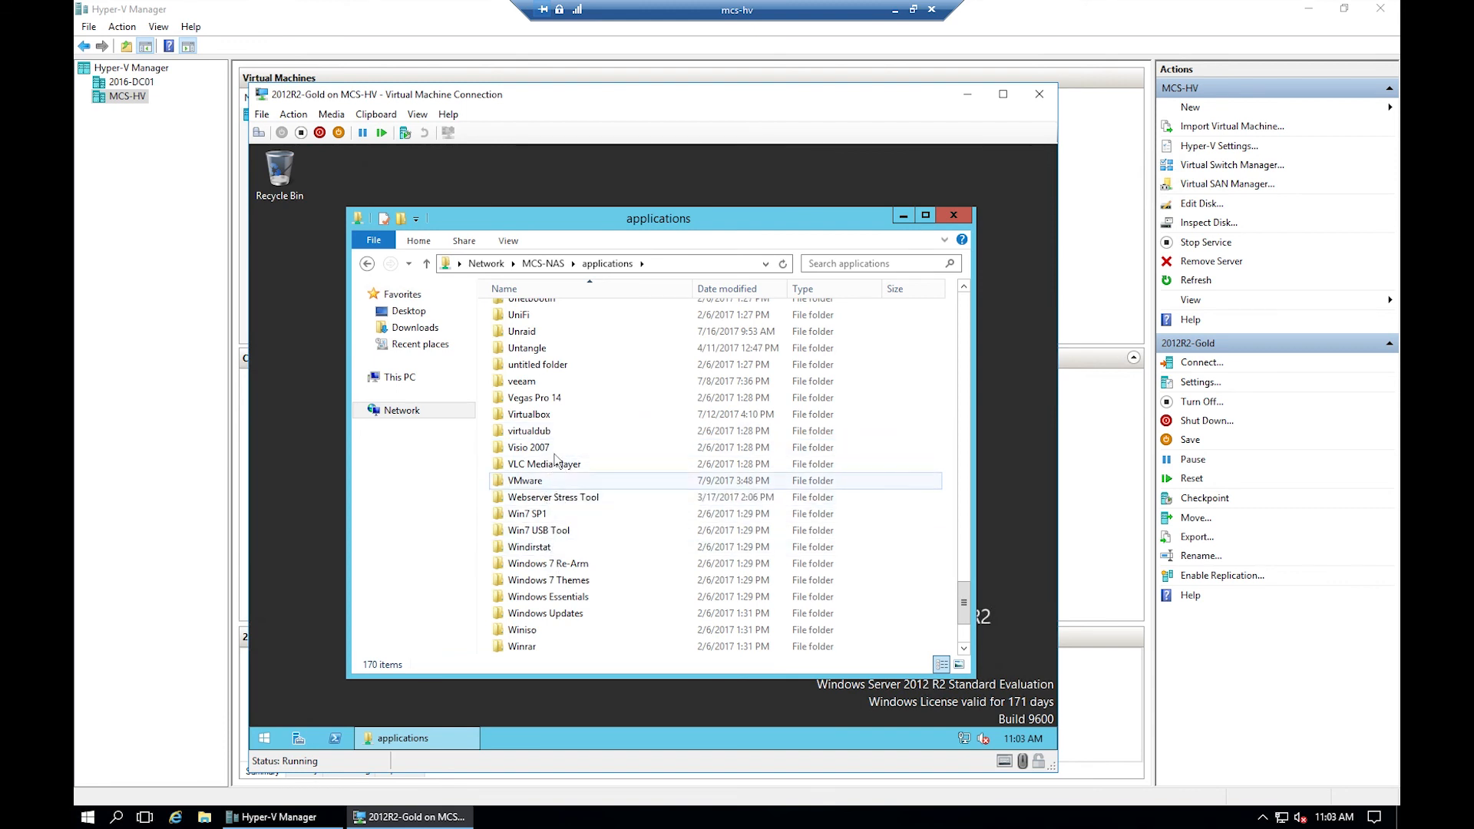
{"action": "double_click", "coordinate": [542, 381]}
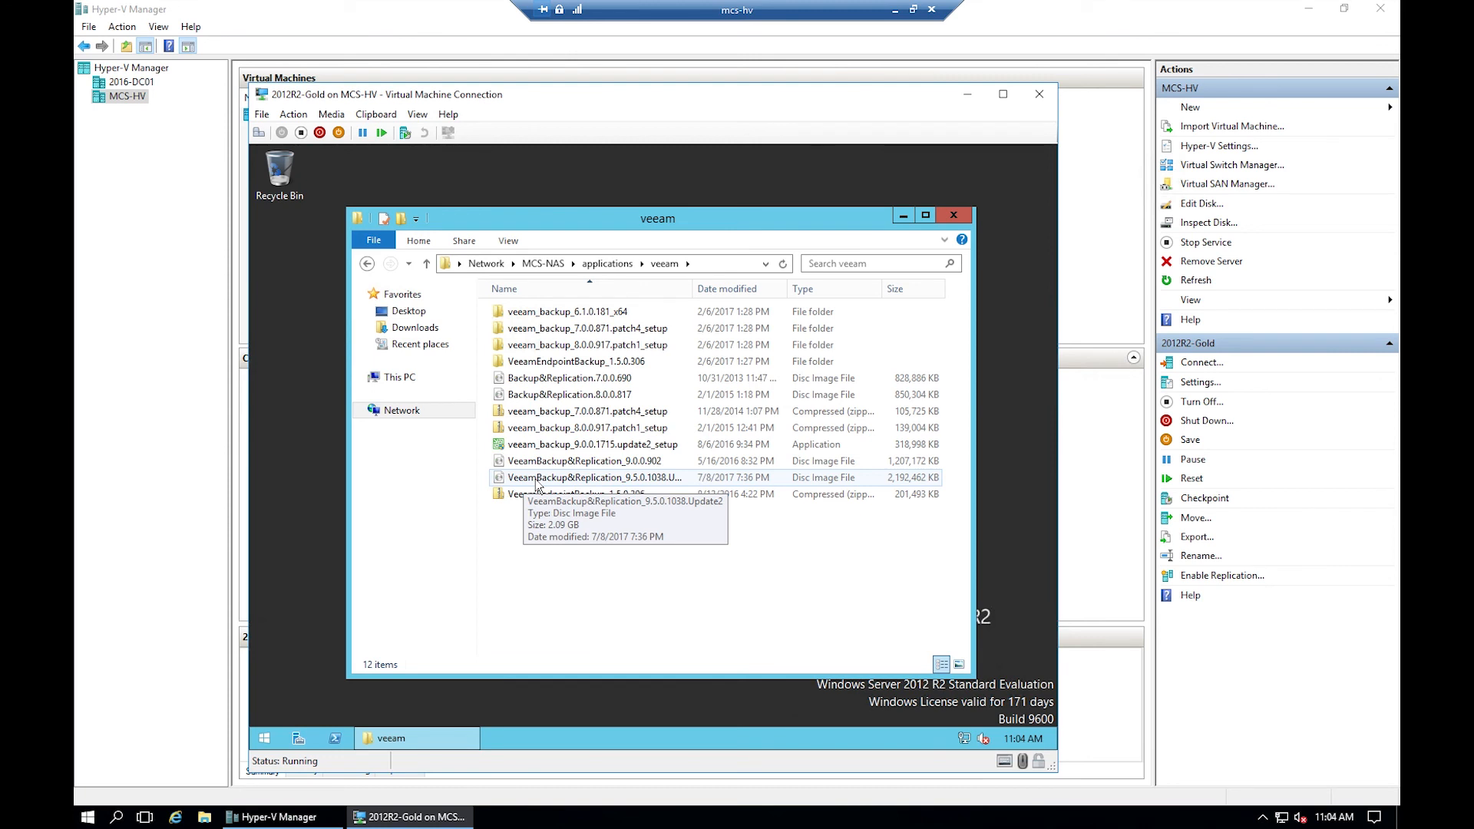
- Mount the Veeam Backup & Replication 9.5 ISO and view it as DVD Drive (E:)
{"action": "right_click", "coordinate": [626, 482]}
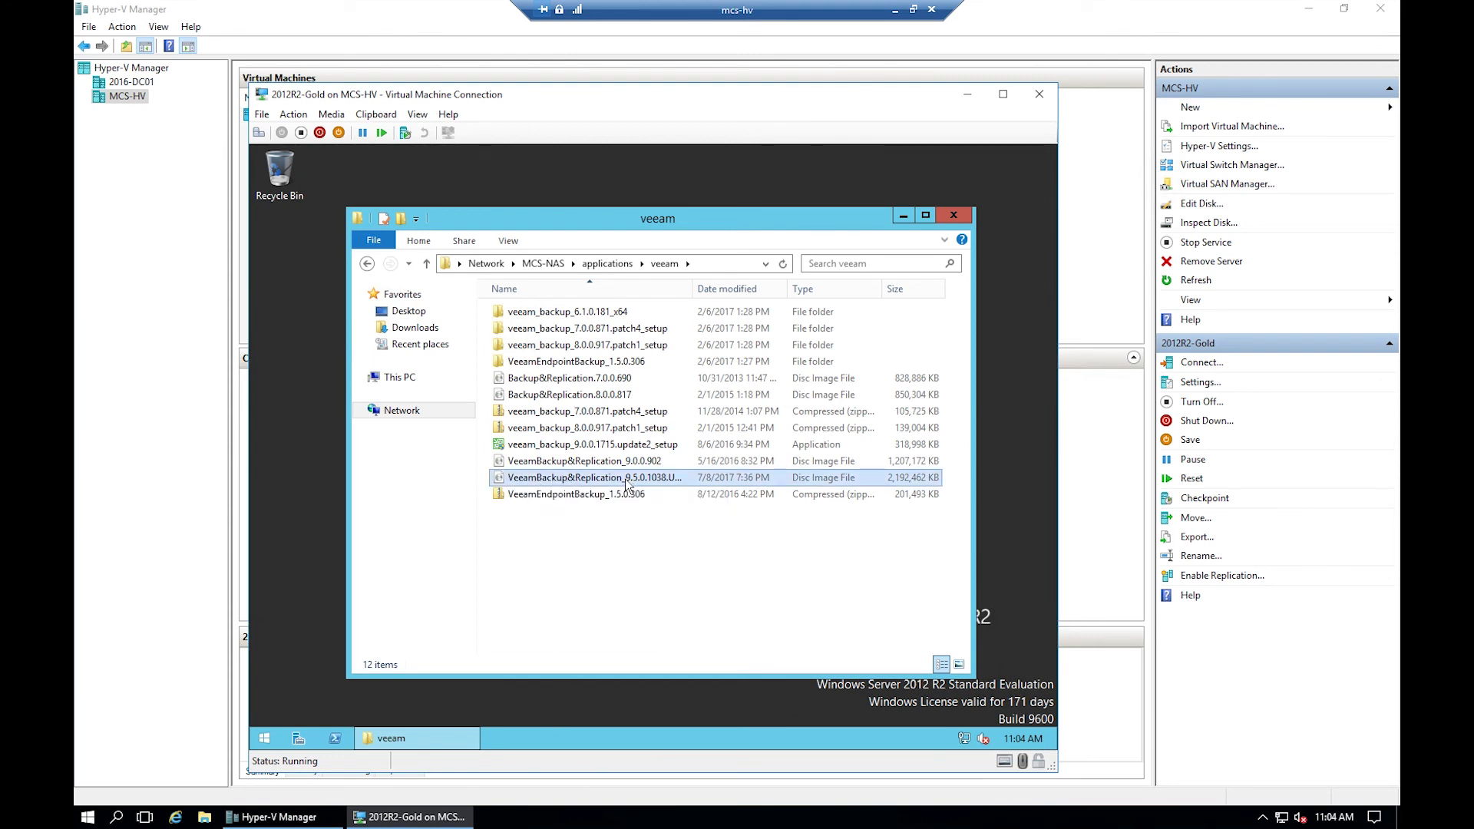
{"action": "left_click", "coordinate": [667, 490]}
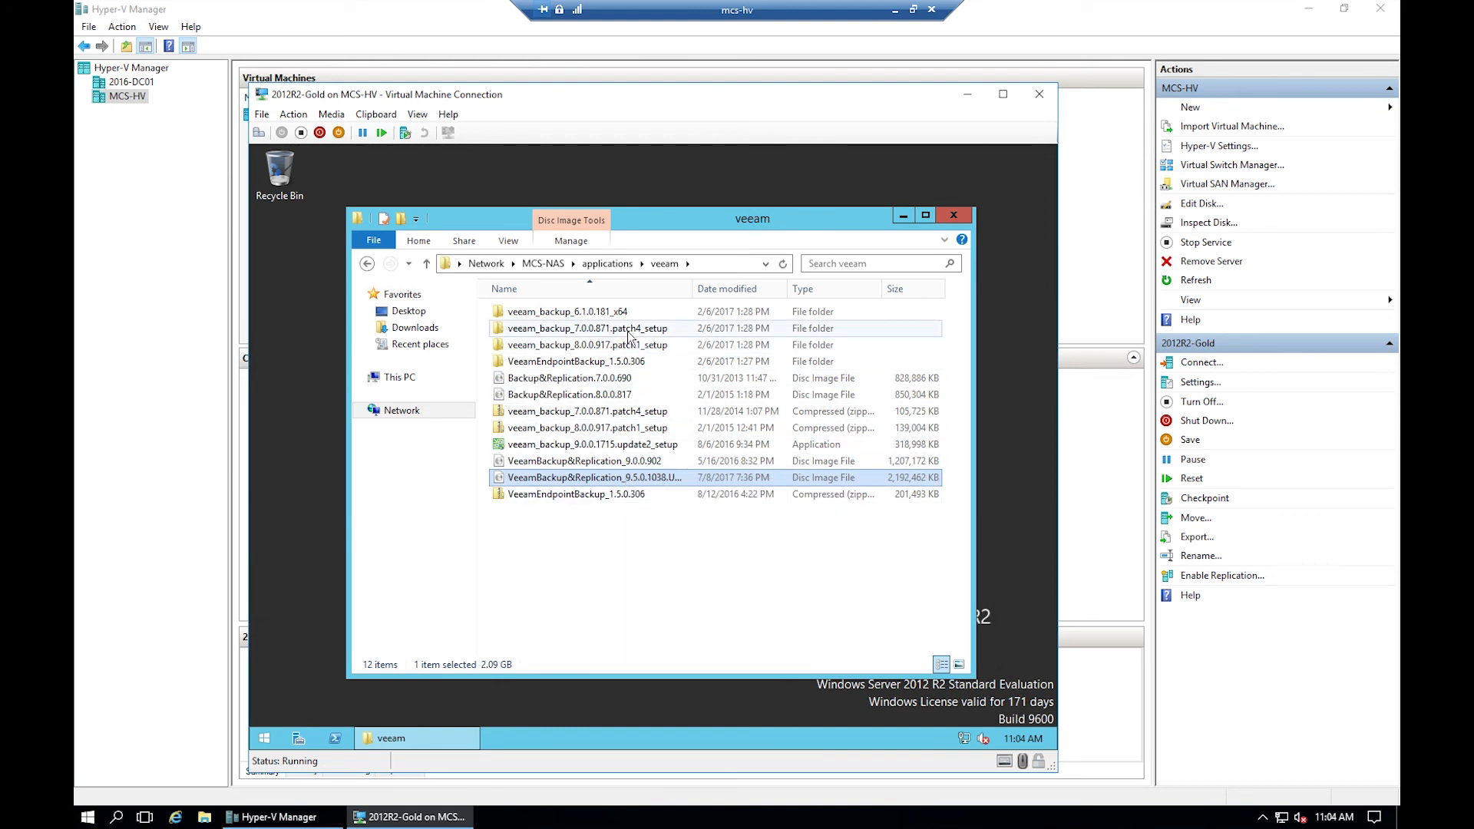
{"action": "left_click", "coordinate": [414, 380]}
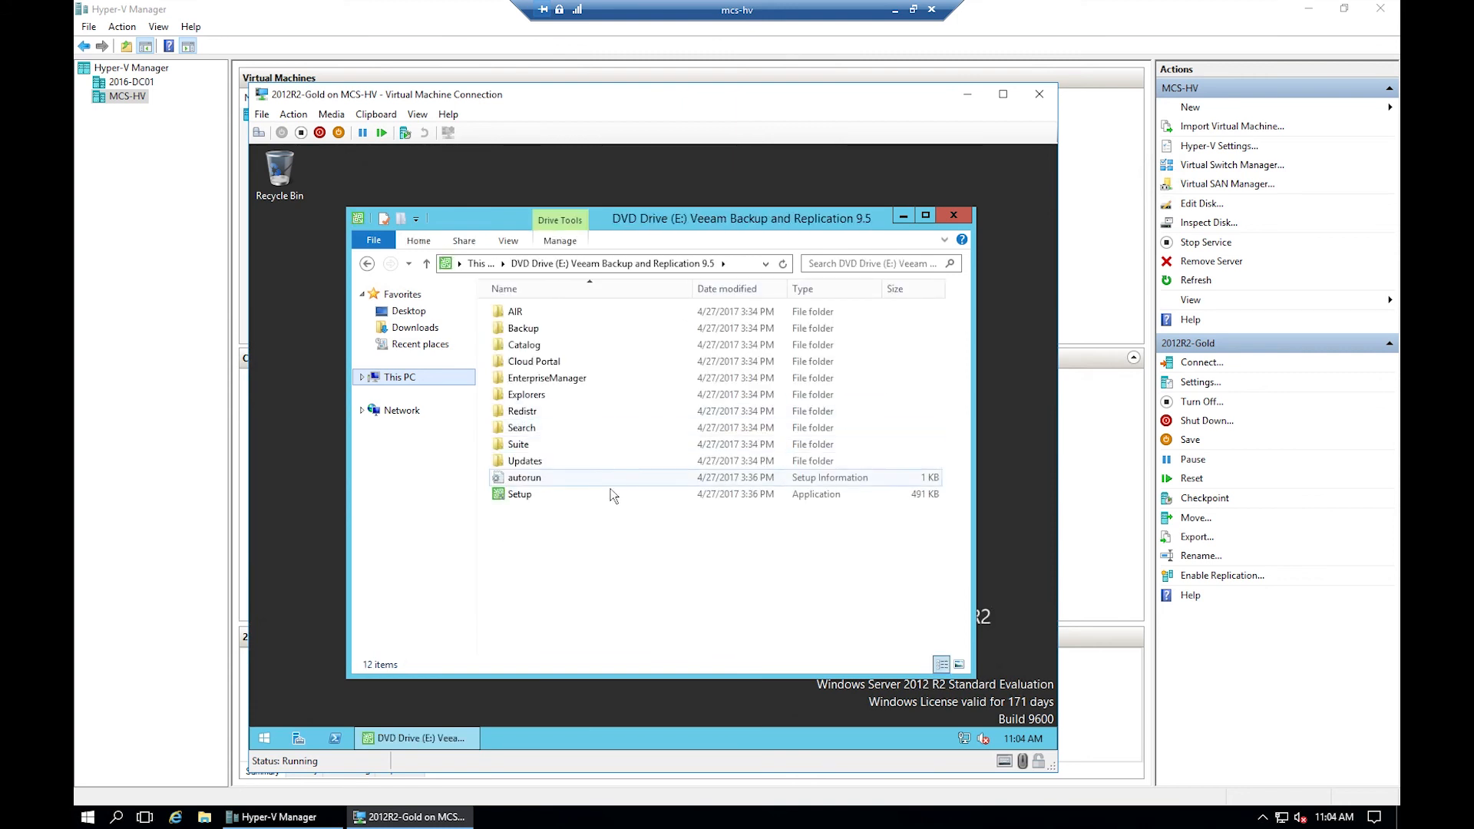
- Run Veeam Setup, choose Install, accept the CPU warning and the .NET Framework 4.5.2 prerequisite
{"action": "double_click", "coordinate": [541, 499]}
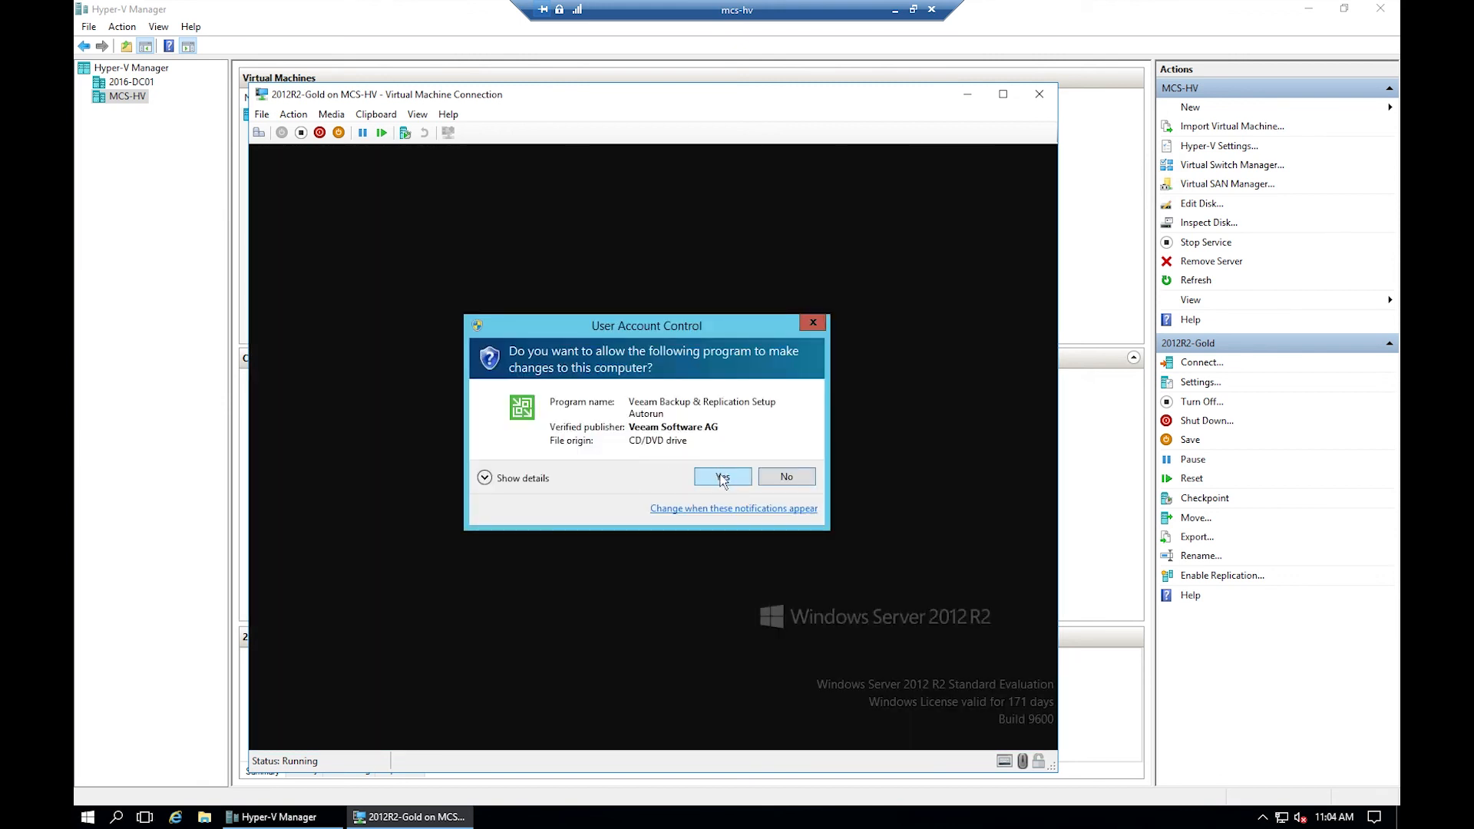
{"action": "left_click", "coordinate": [721, 478]}
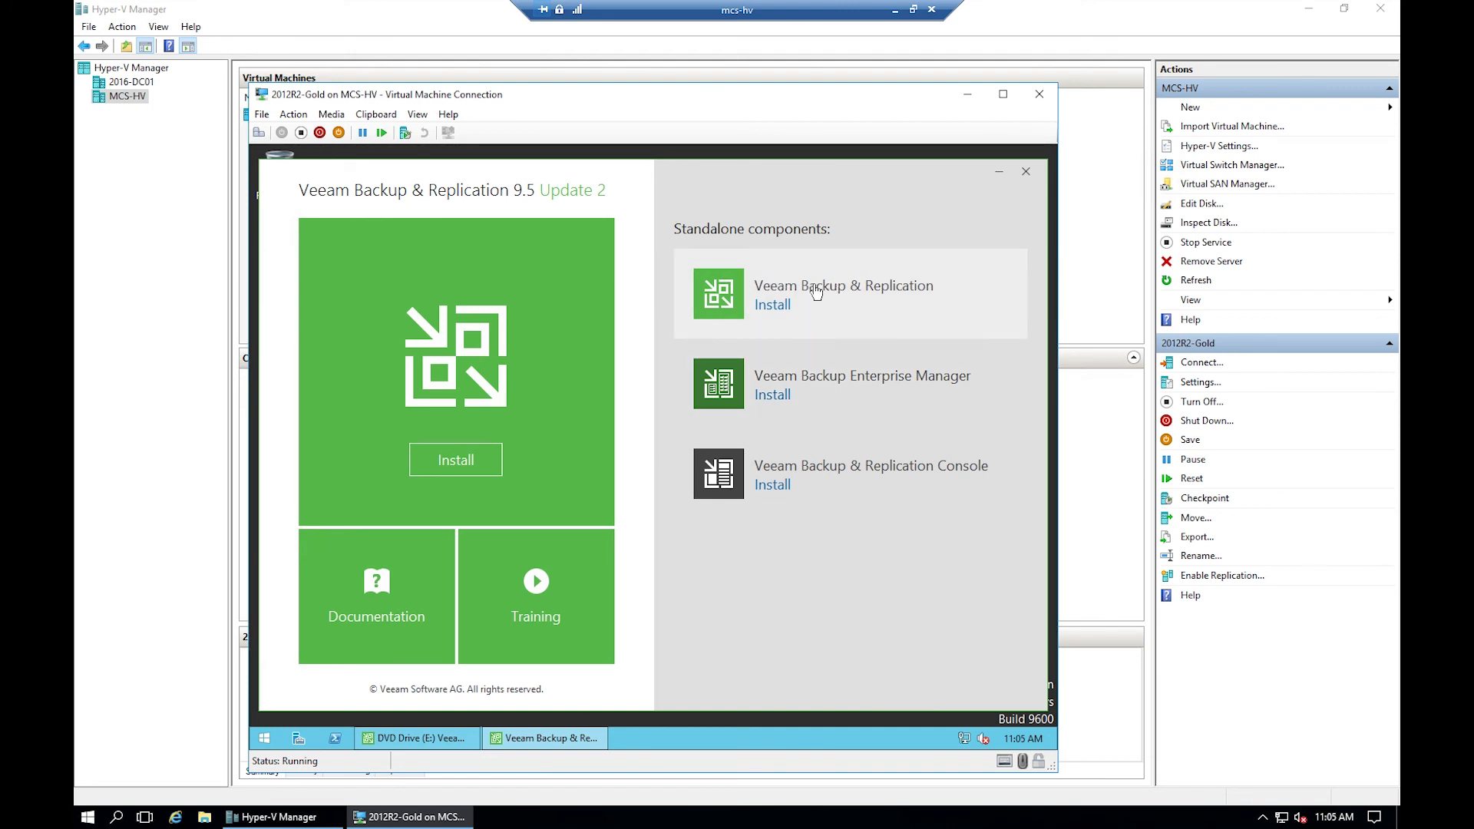
{"action": "left_click", "coordinate": [842, 292]}
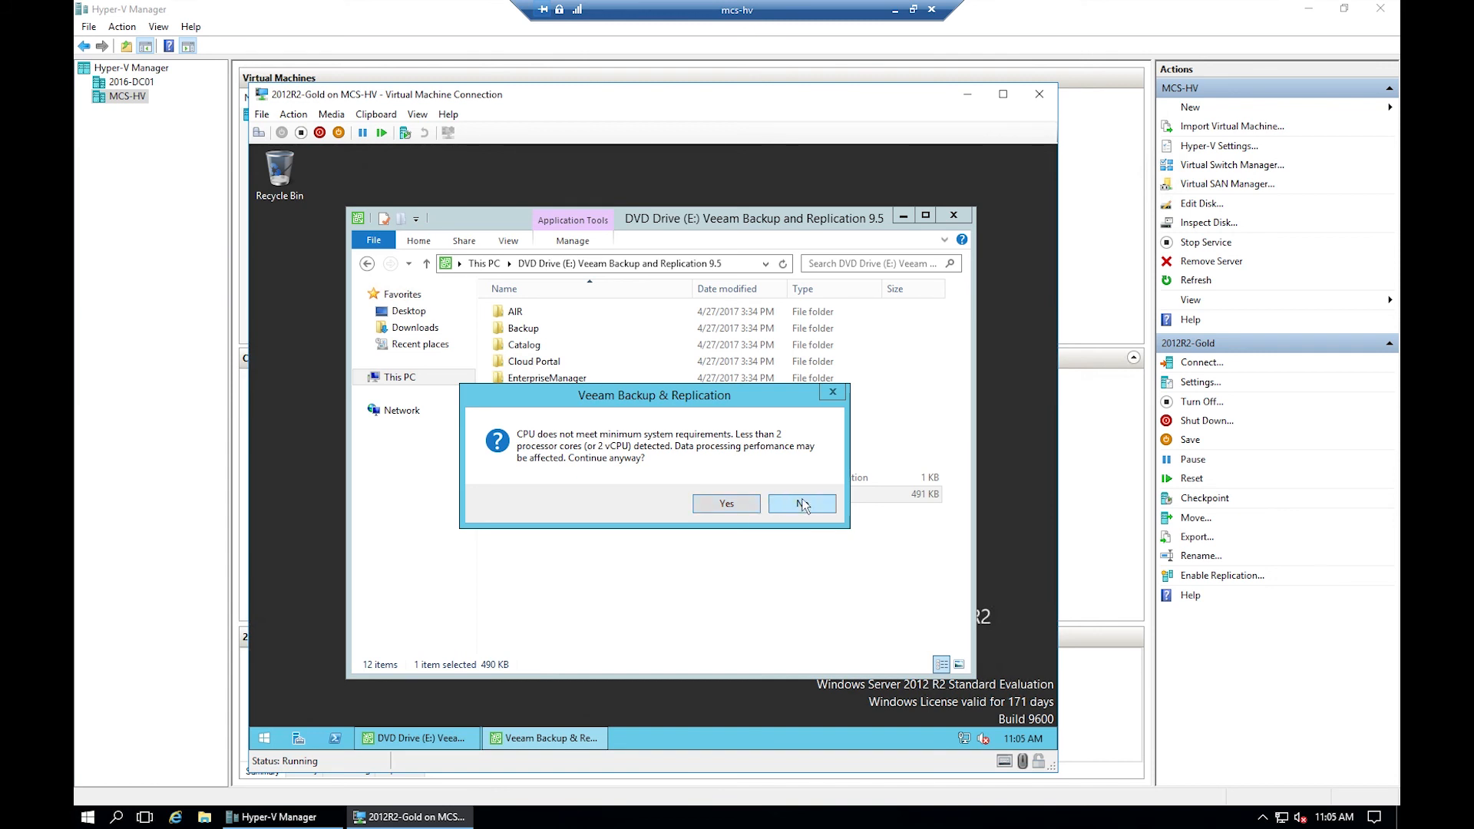
{"action": "left_click", "coordinate": [739, 503]}
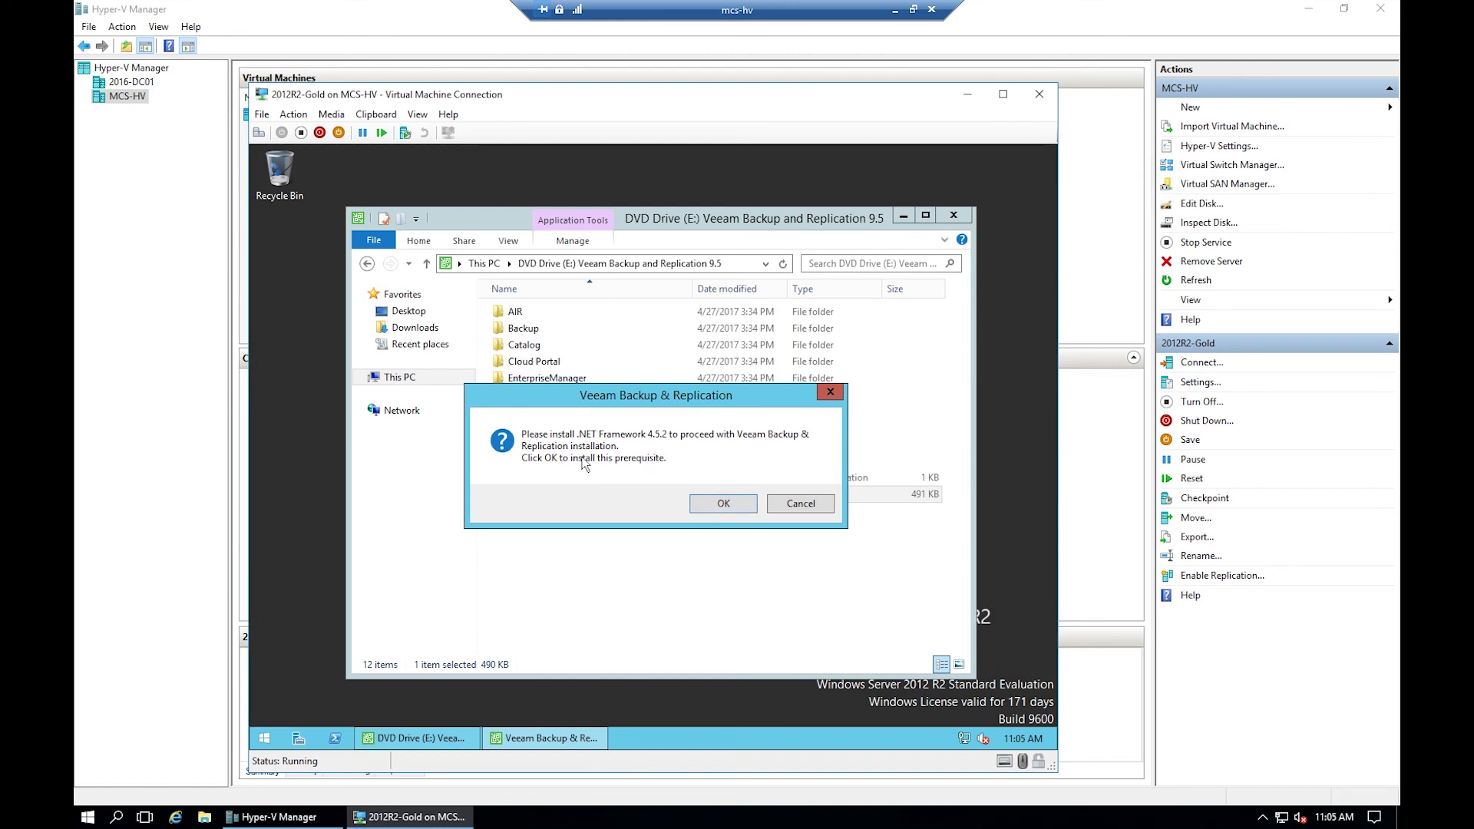
{"action": "left_click", "coordinate": [707, 498]}
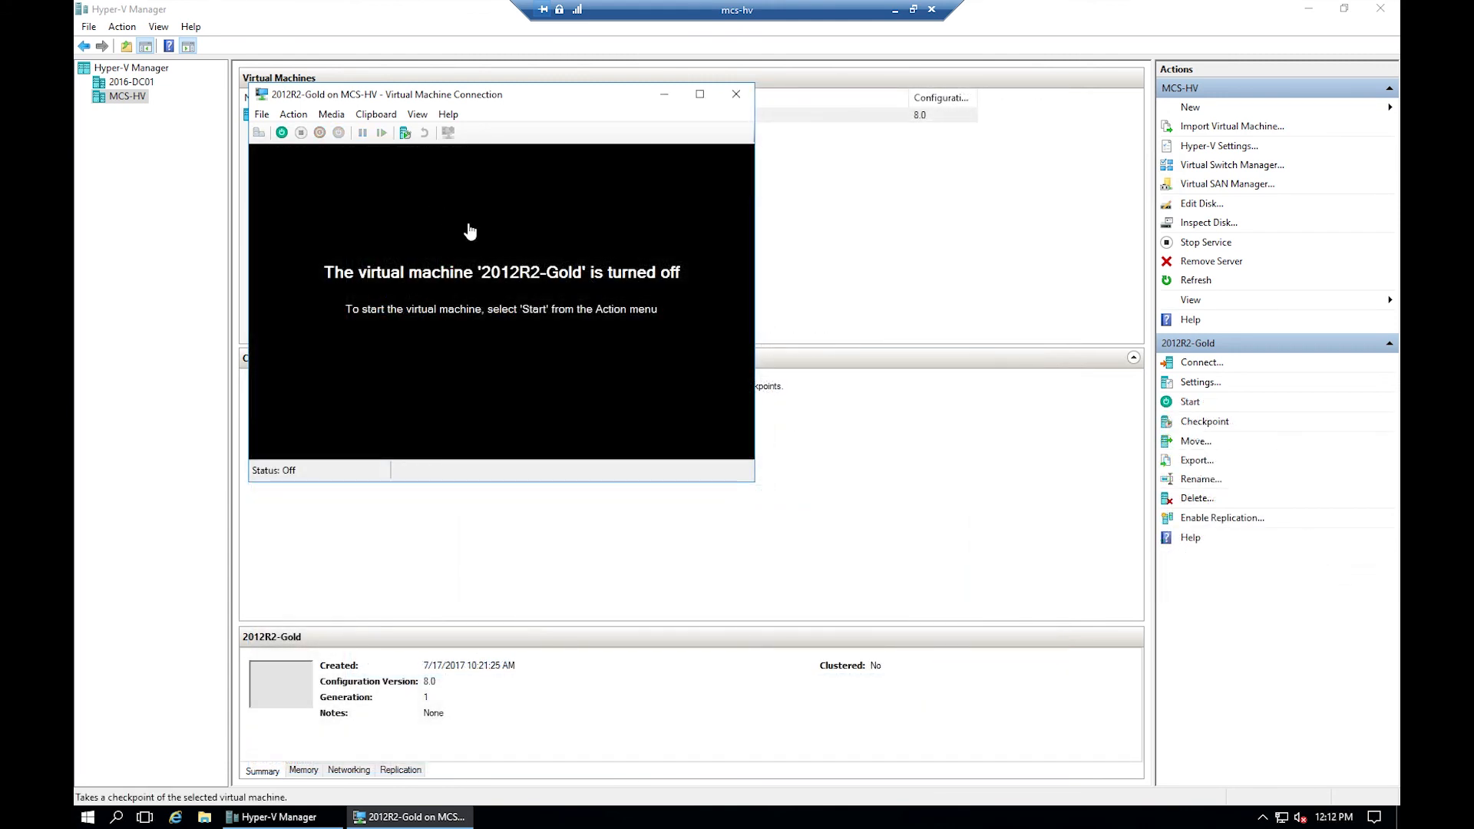
- Raise 2012R2-Gold to 2 virtual processors, then start the VM
{"action": "left_click", "coordinate": [262, 115]}
{"action": "left_click", "coordinate": [280, 132]}
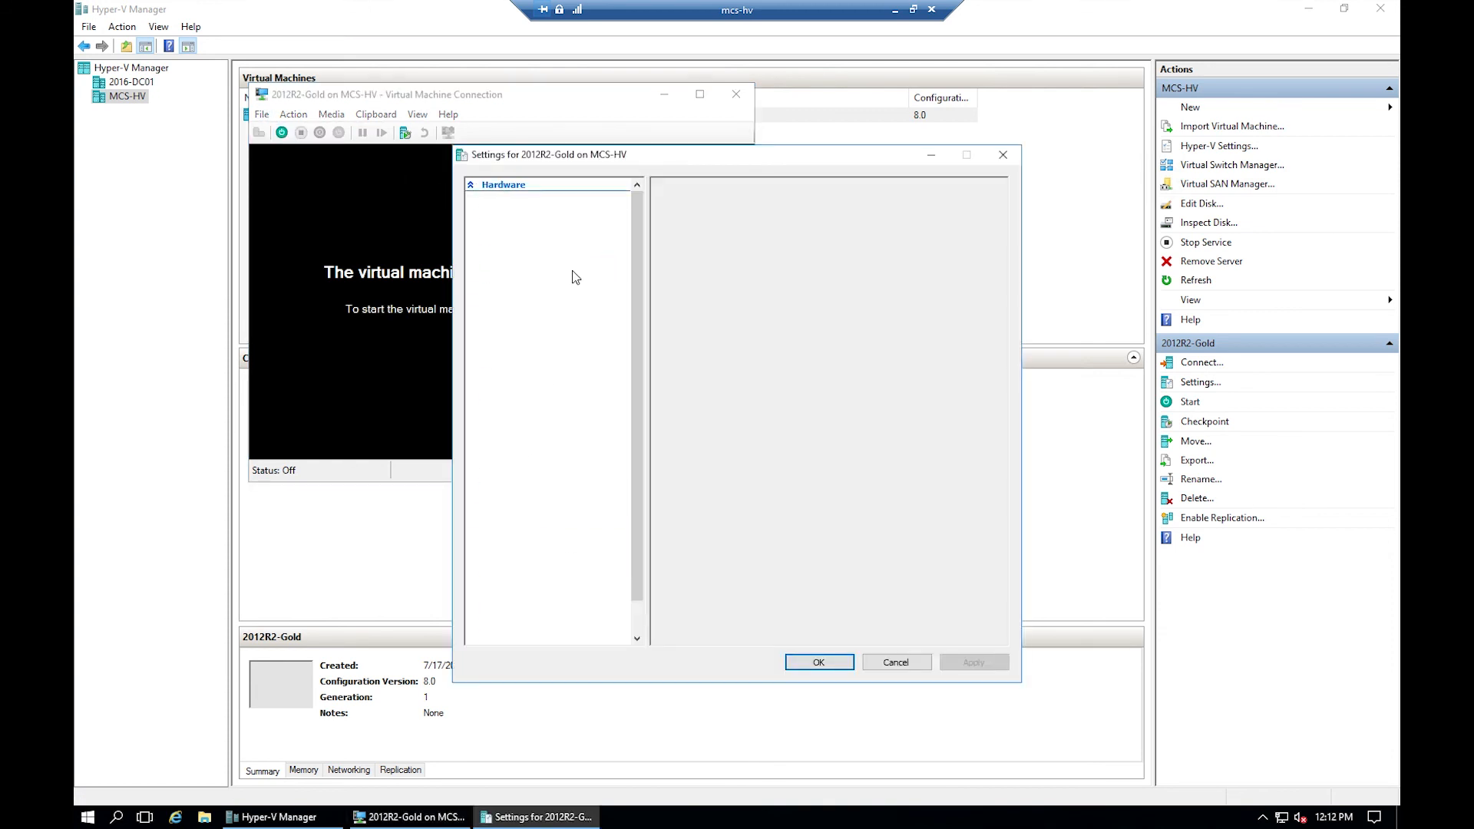
{"action": "left_click", "coordinate": [525, 304]}
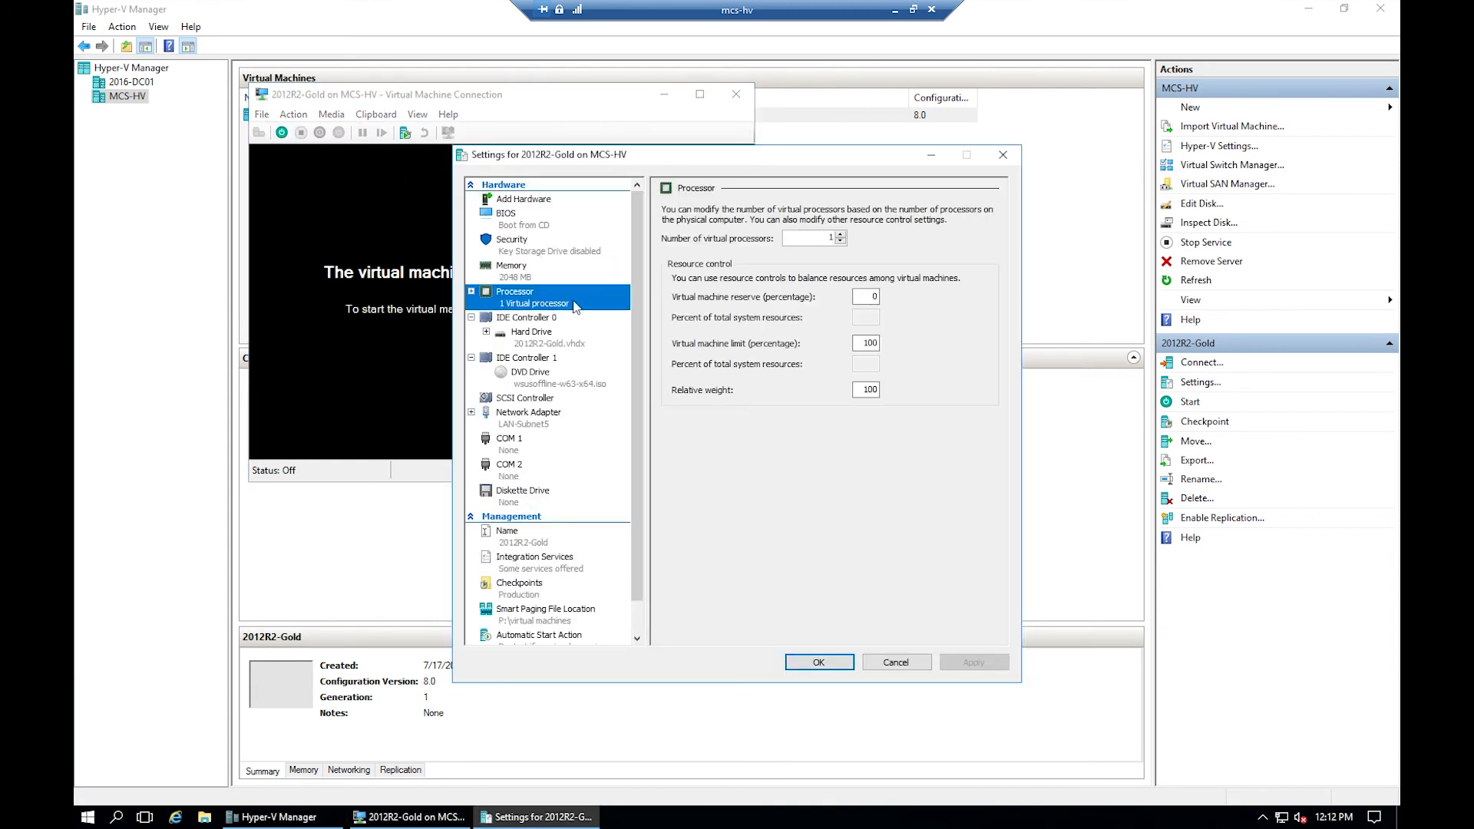
{"action": "left_click", "coordinate": [840, 234]}
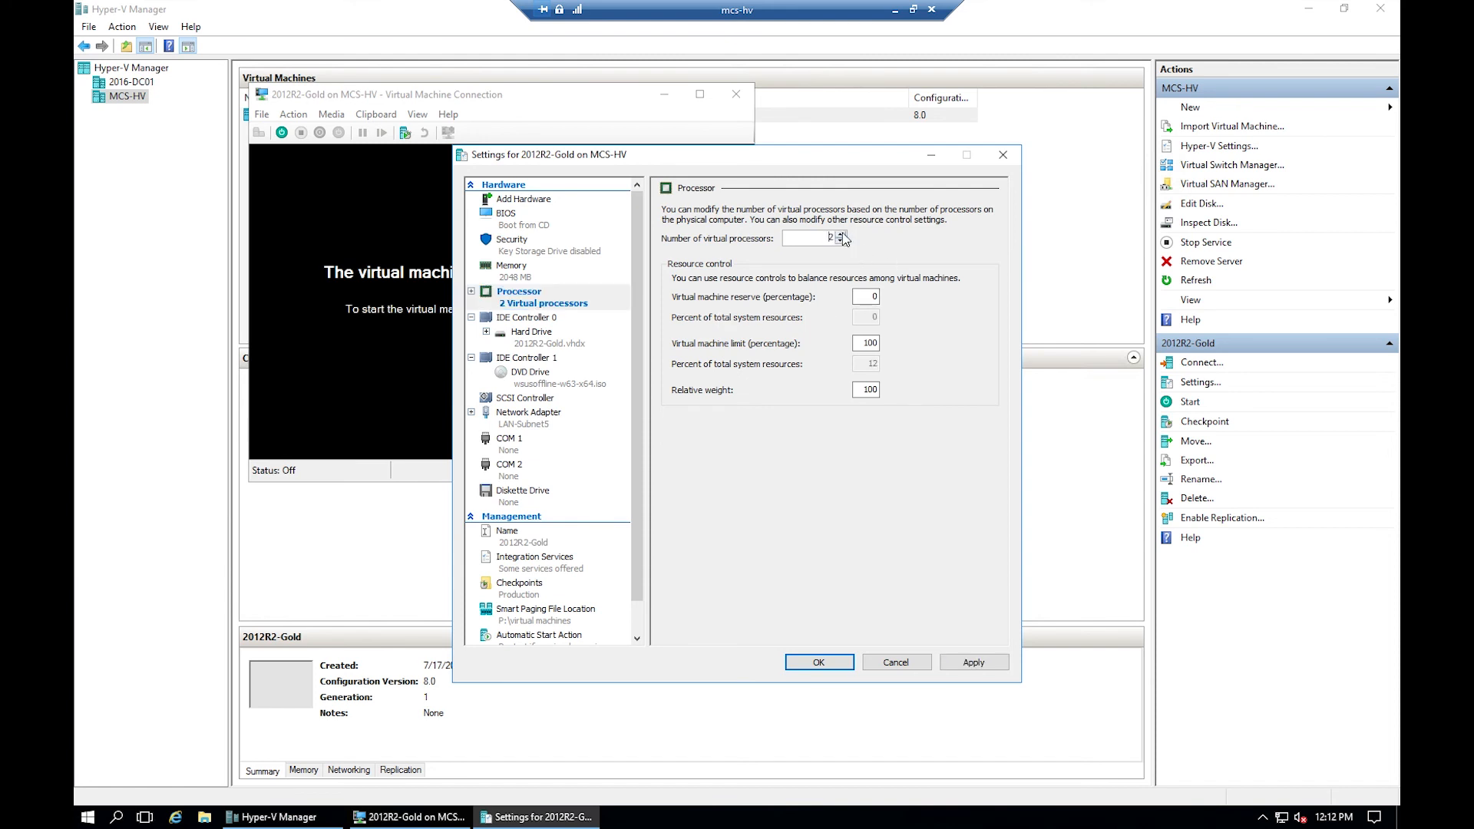
{"action": "left_click", "coordinate": [952, 665]}
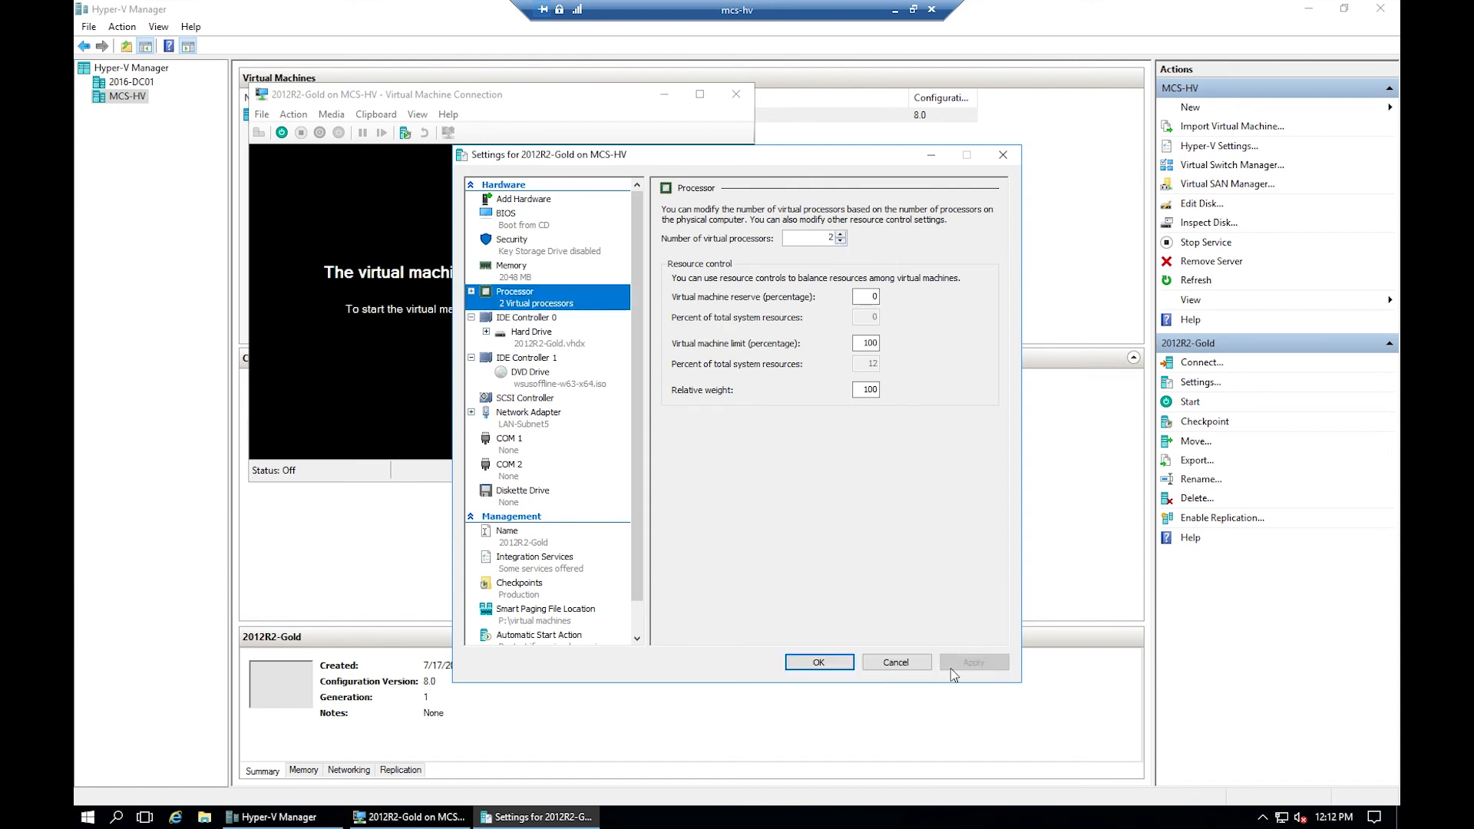
{"action": "left_click", "coordinate": [830, 661]}
{"action": "left_click", "coordinate": [282, 133]}
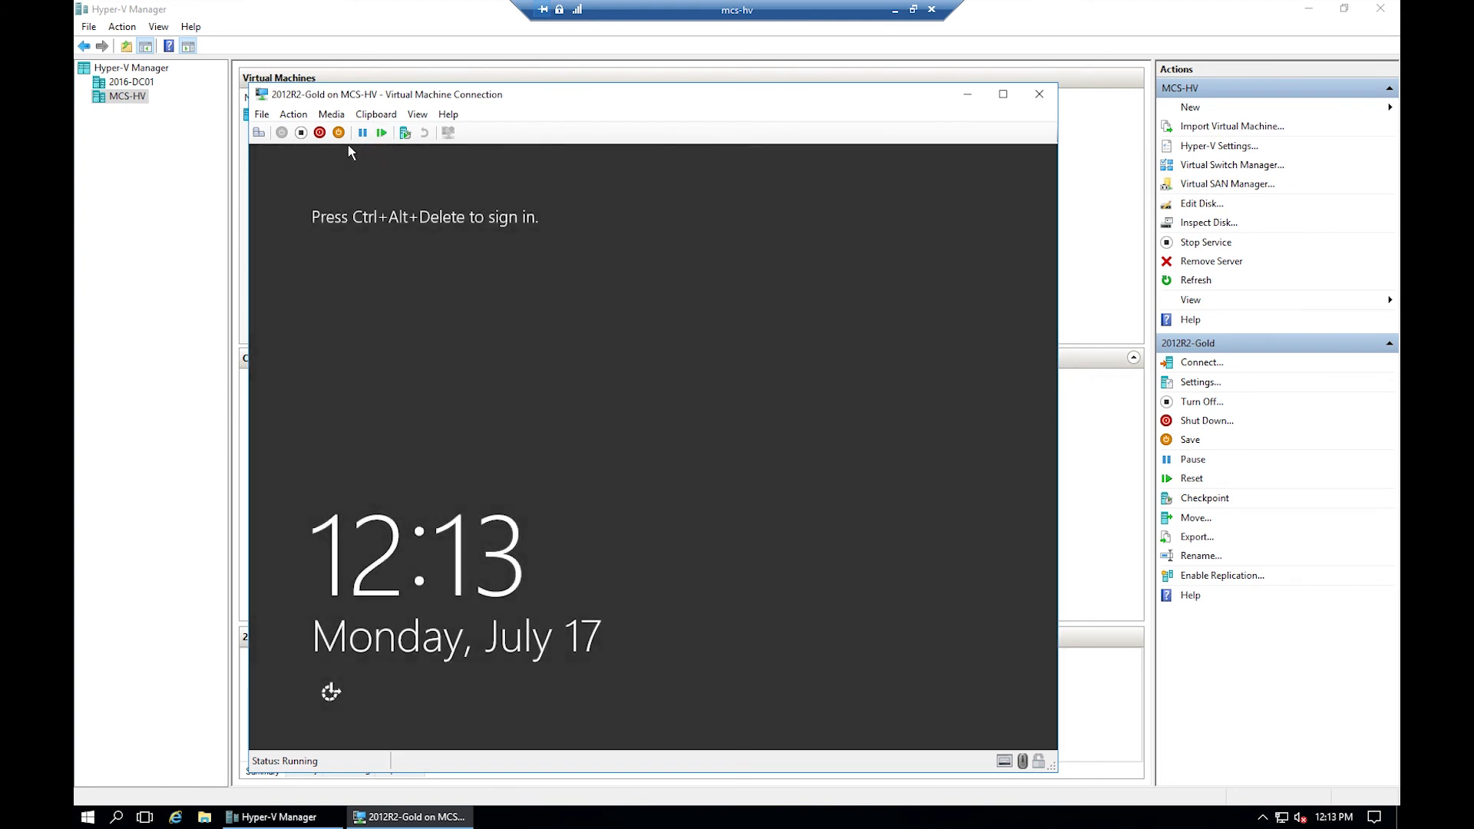
- Enter the account password to sign in to the 2012R2-Gold VM
{"action": "left_click", "coordinate": [260, 134]}
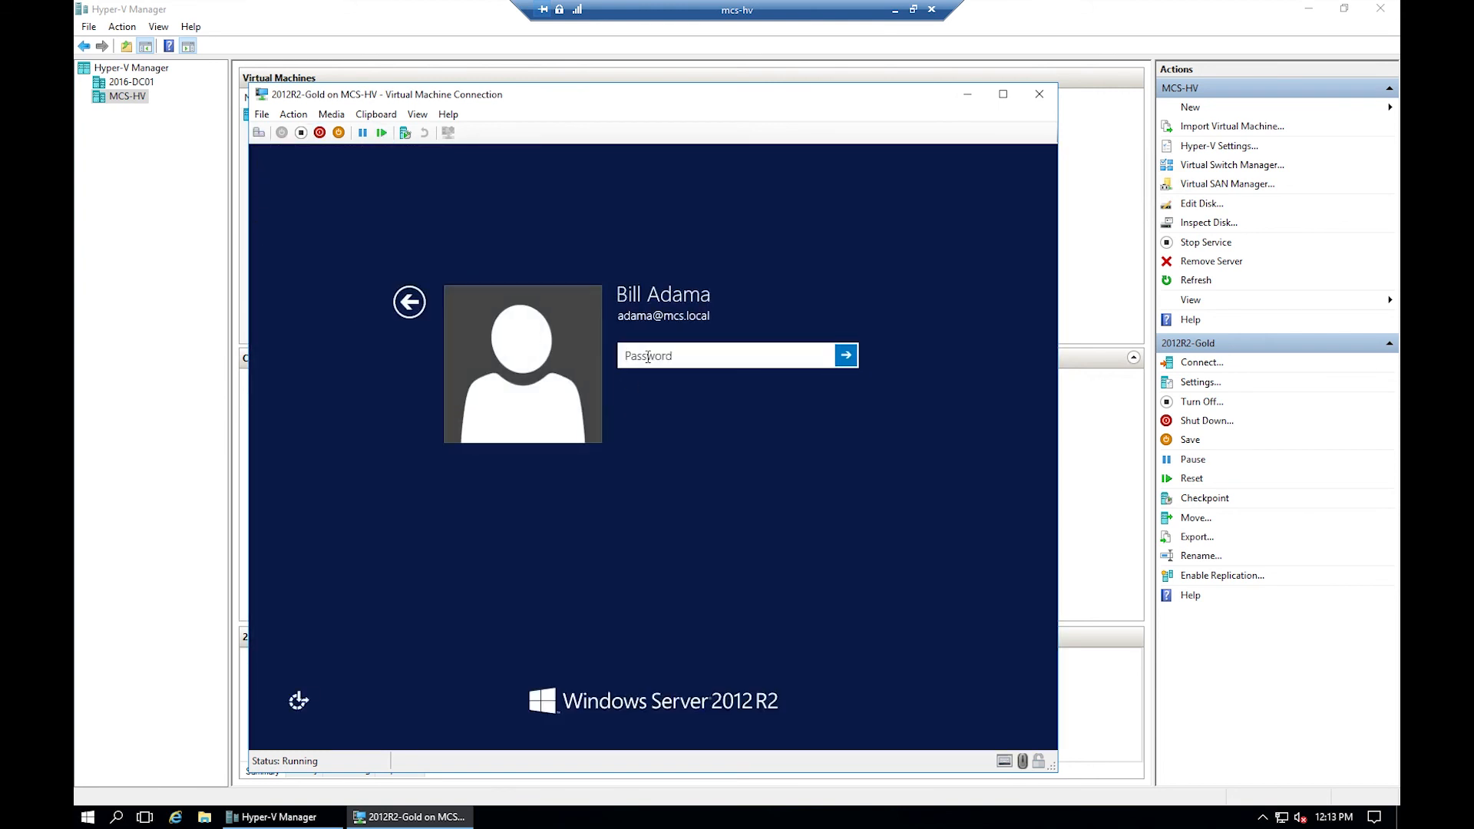
{"action": "type", "text": "********"}
{"action": "key", "text": "Return"}
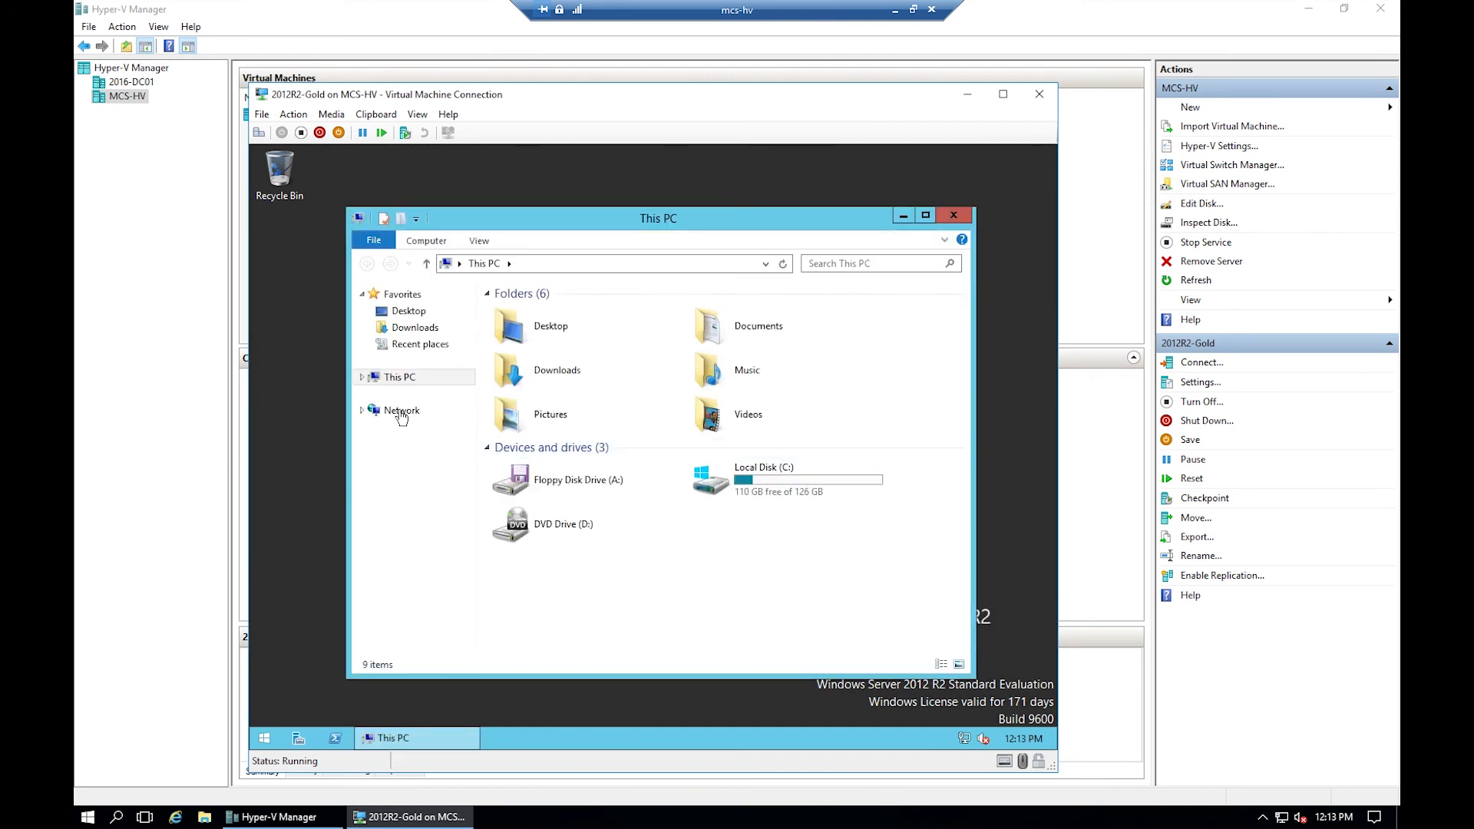
{"action": "right_click", "coordinate": [398, 381]}
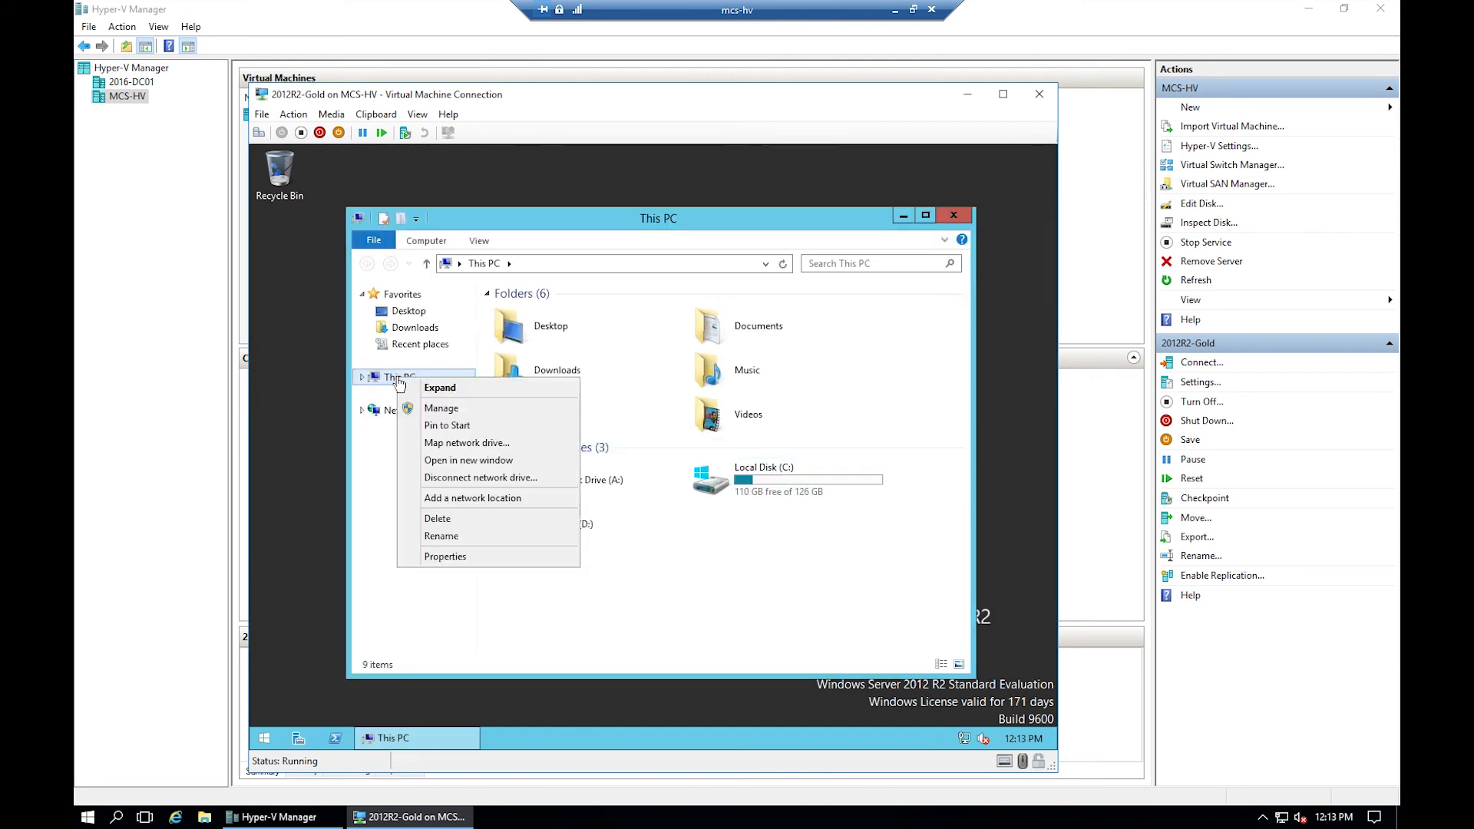
{"action": "left_click", "coordinate": [457, 562]}
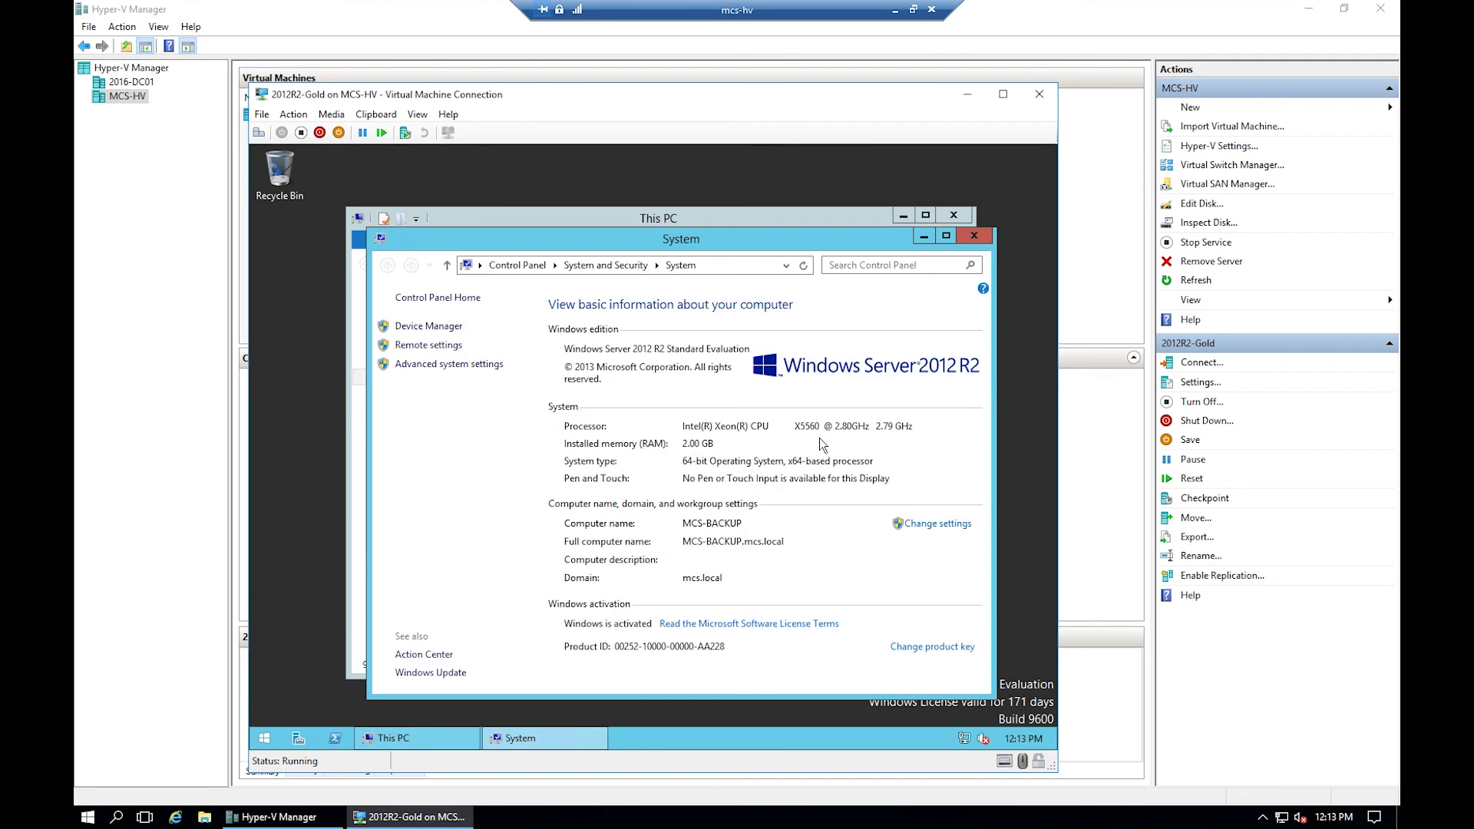
{"action": "left_click", "coordinate": [430, 335]}
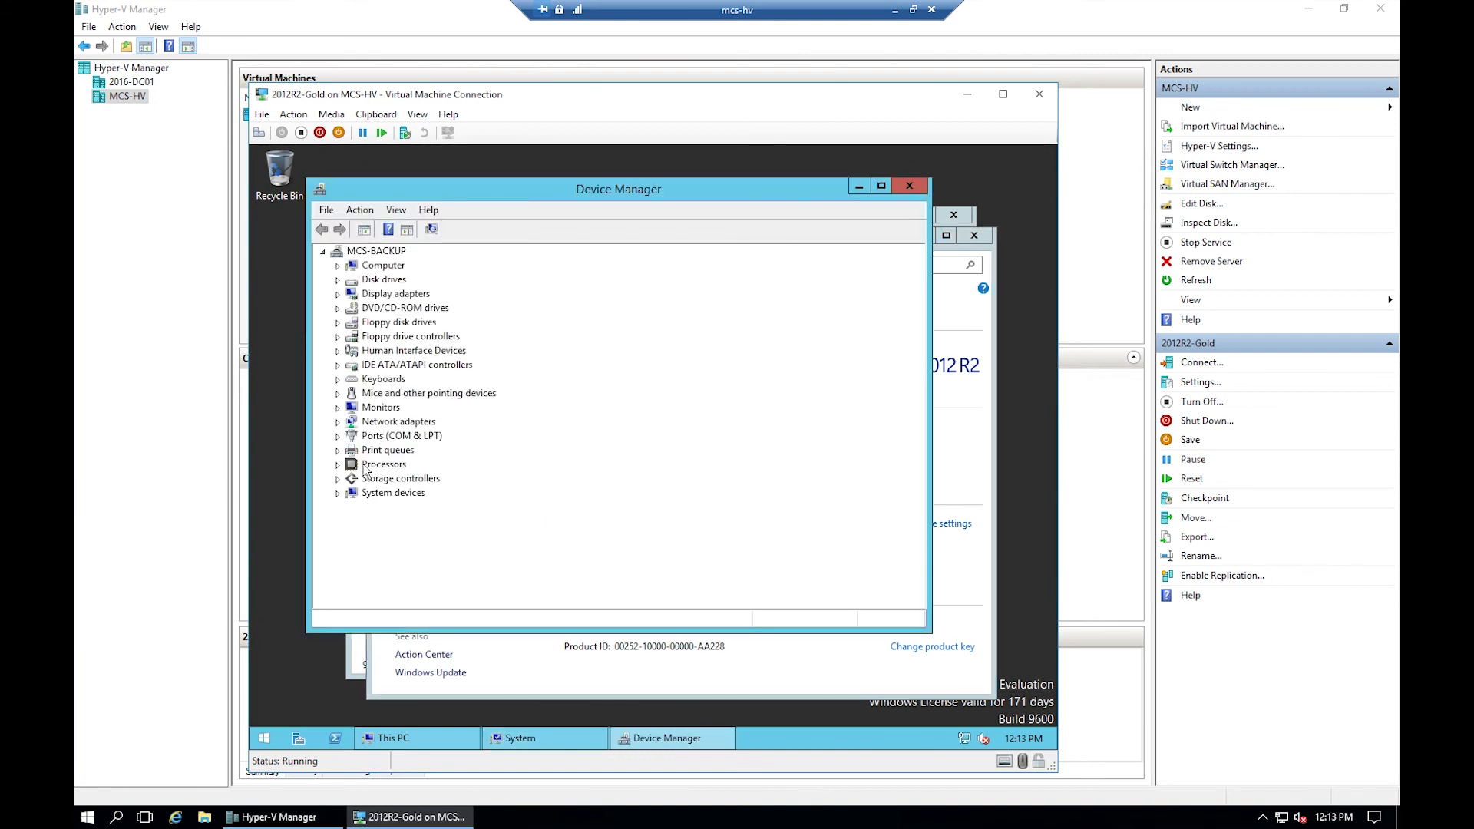
{"action": "left_click", "coordinate": [338, 465]}
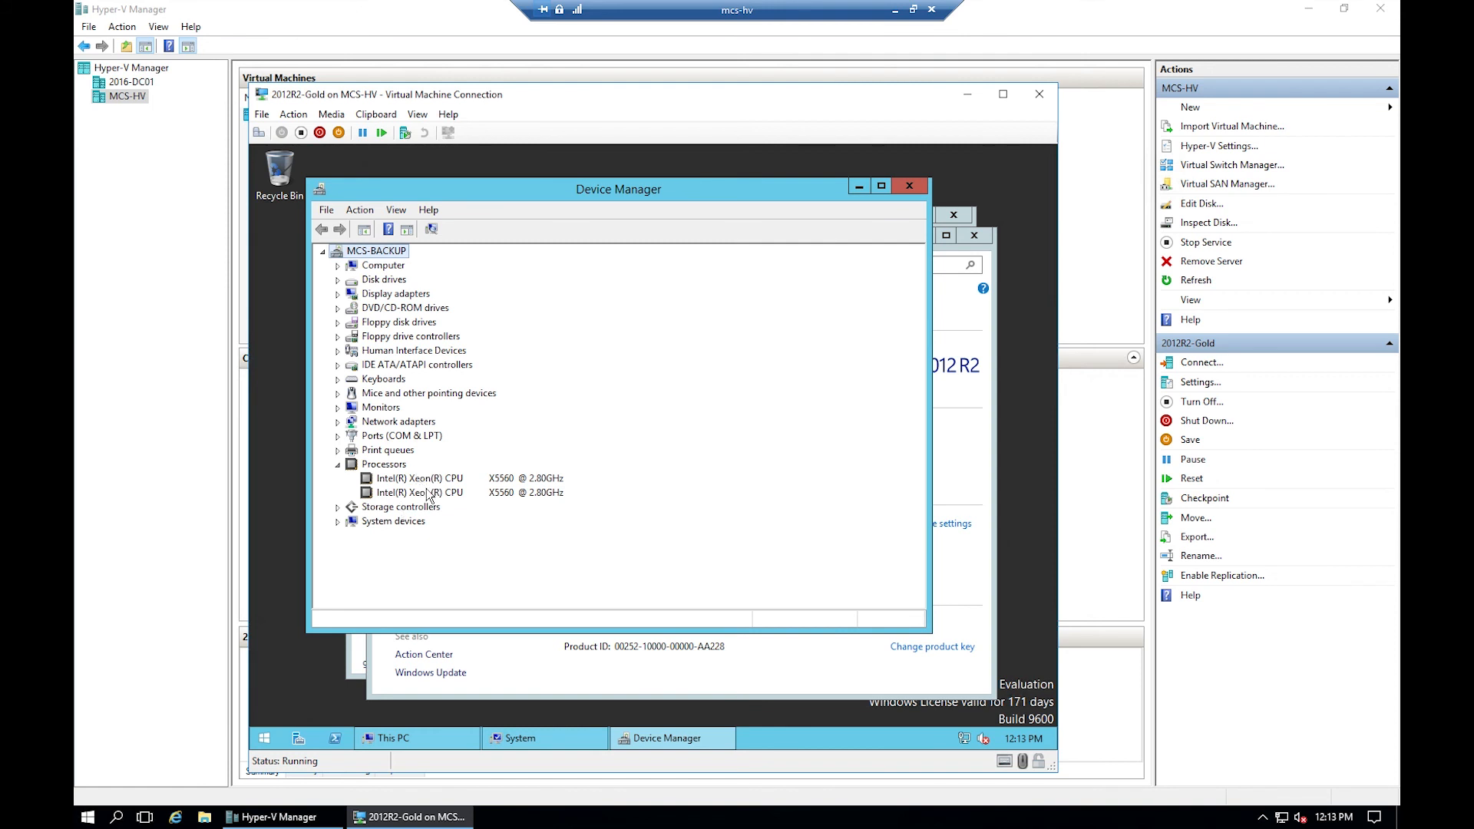
{"action": "left_click", "coordinate": [917, 188]}
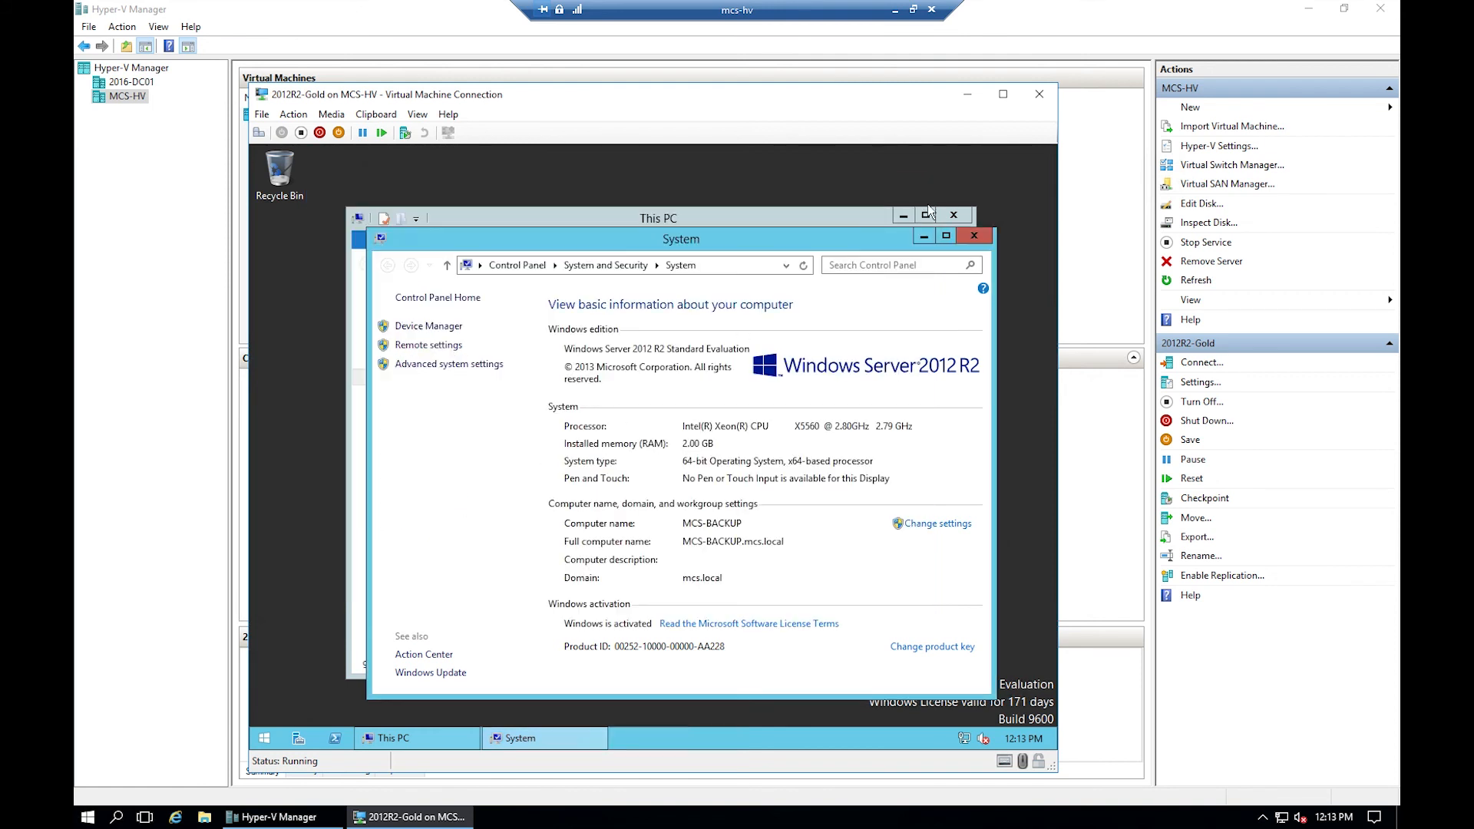
{"action": "left_click", "coordinate": [971, 238]}
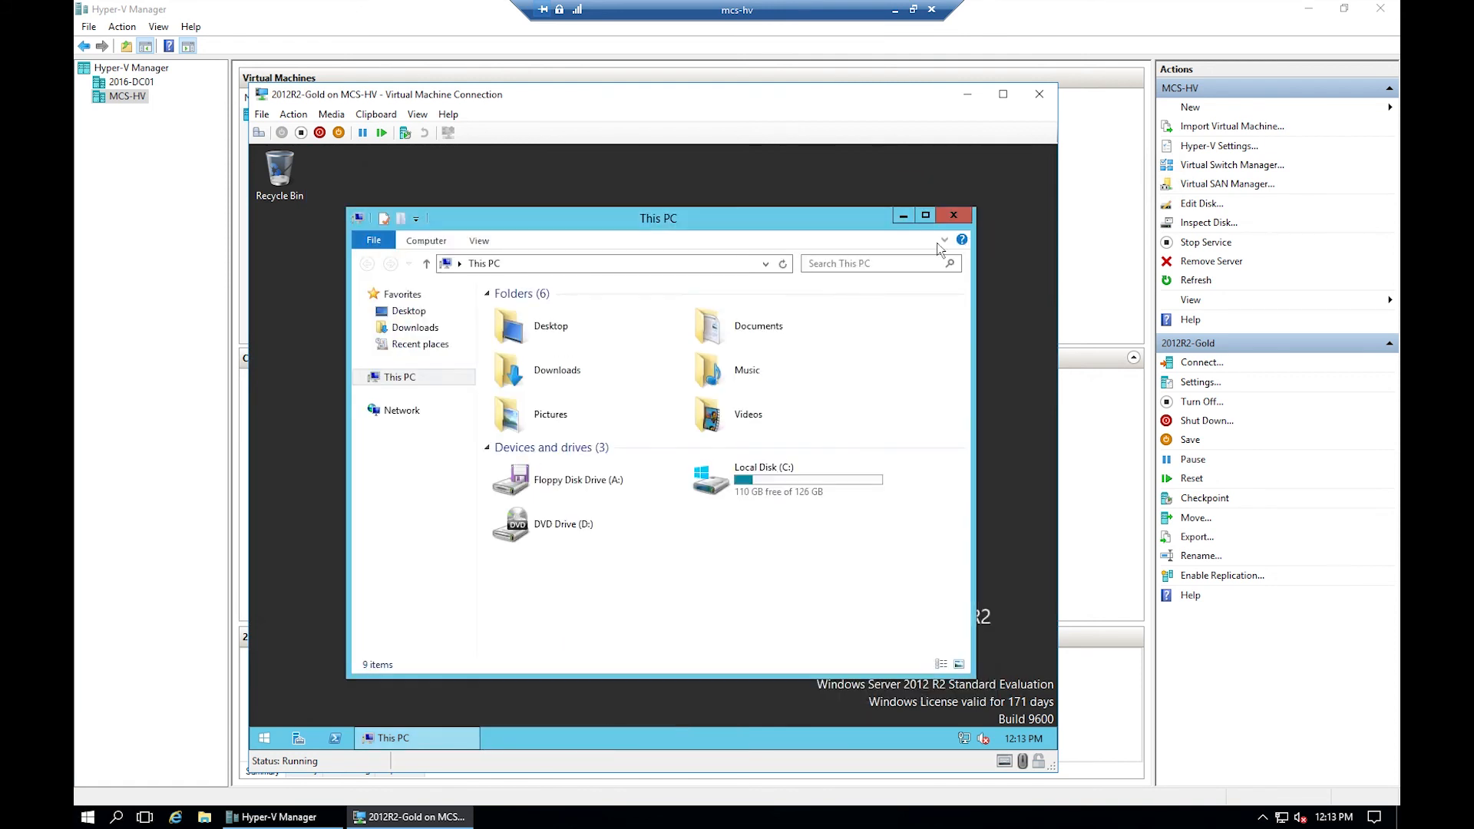
{"action": "left_click", "coordinate": [418, 412]}
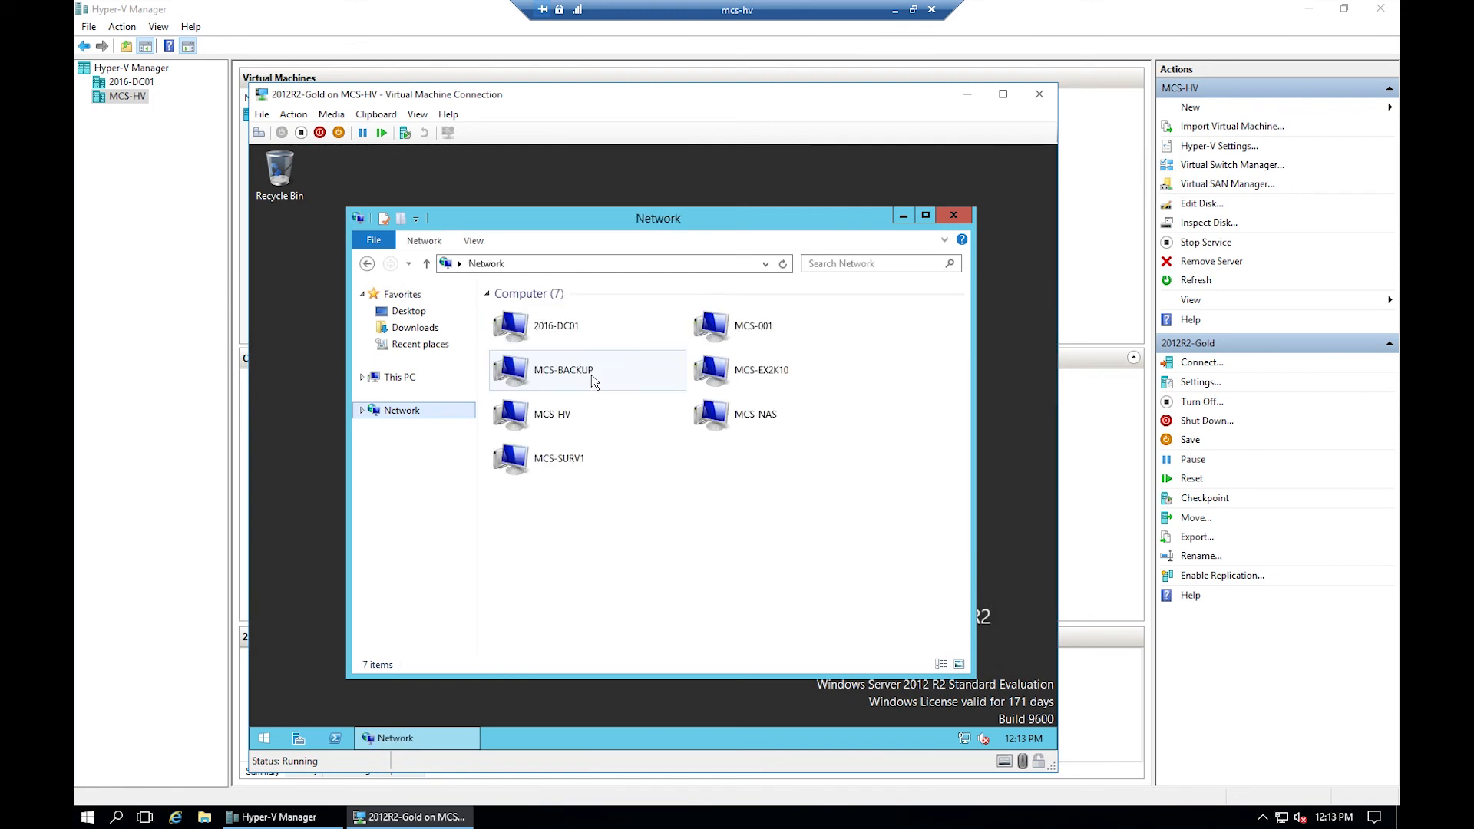
- Browse MCS-NAS > applications > veeam in the VM's Explorer
{"action": "double_click", "coordinate": [744, 422]}
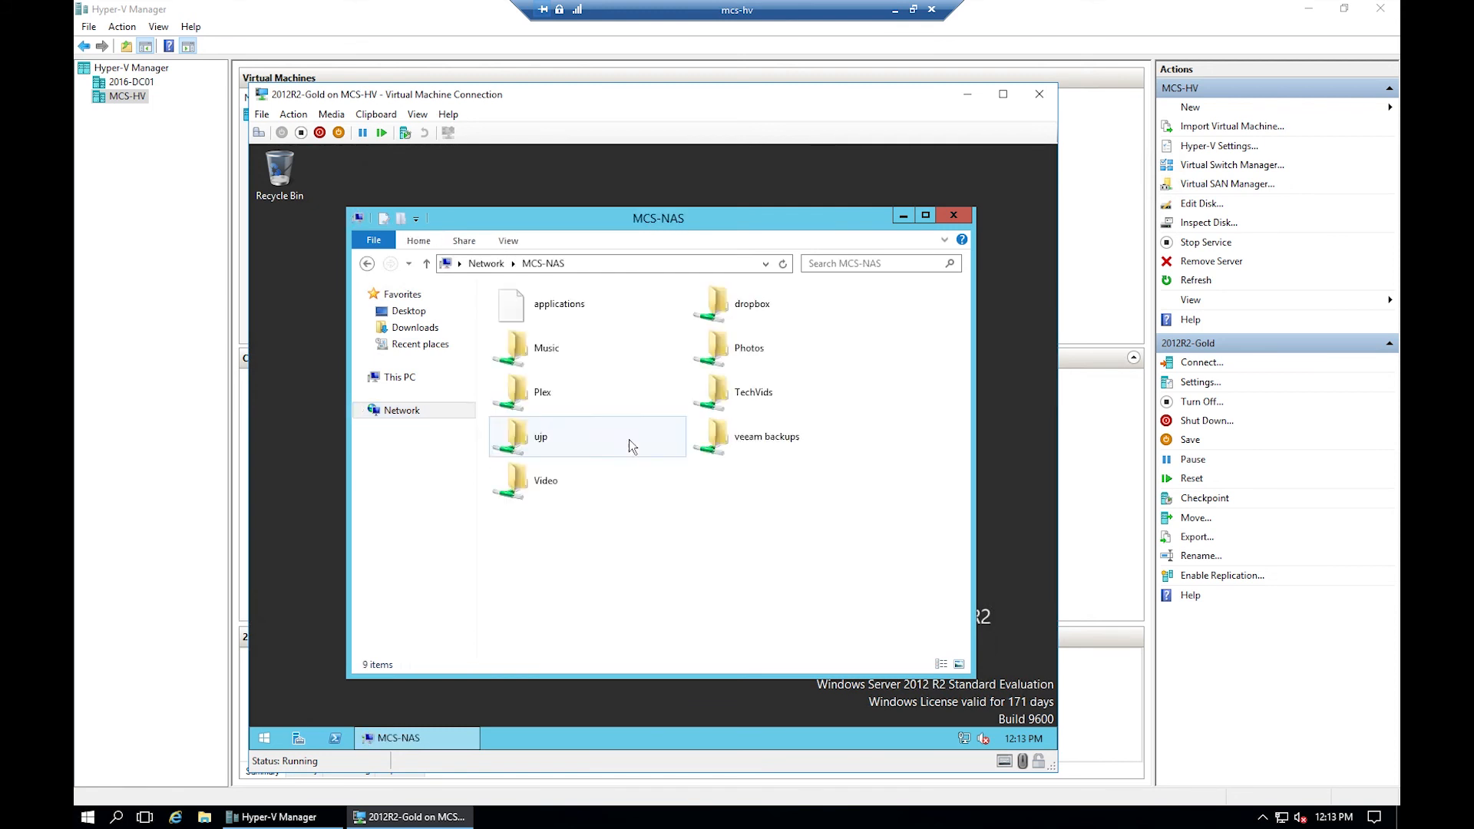
{"action": "double_click", "coordinate": [558, 304]}
{"action": "scroll", "coordinate": [601, 470], "scroll_direction": "down", "scroll_amount": 8}
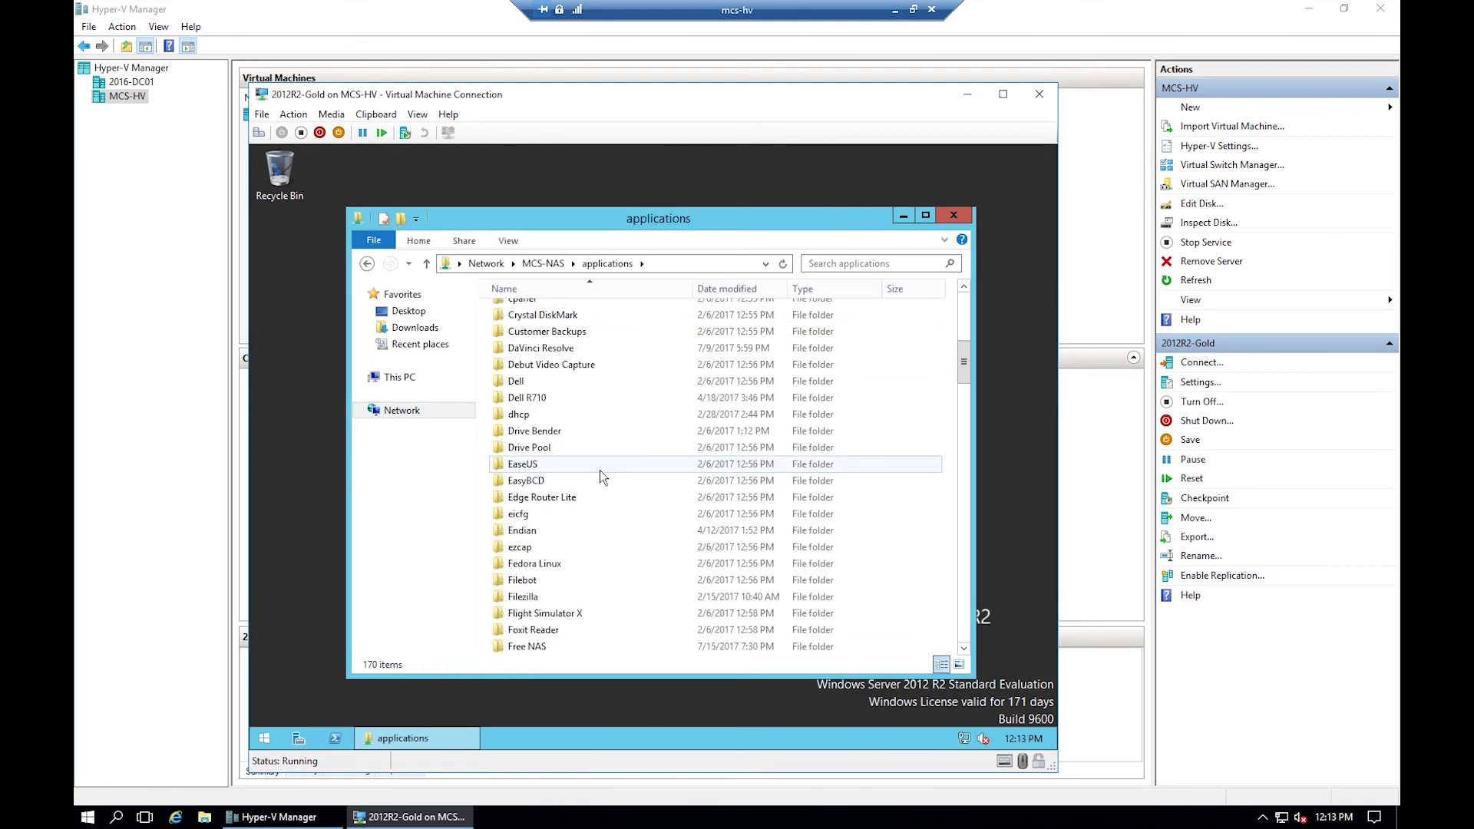
{"action": "scroll", "coordinate": [600, 474], "scroll_direction": "down", "scroll_amount": 20}
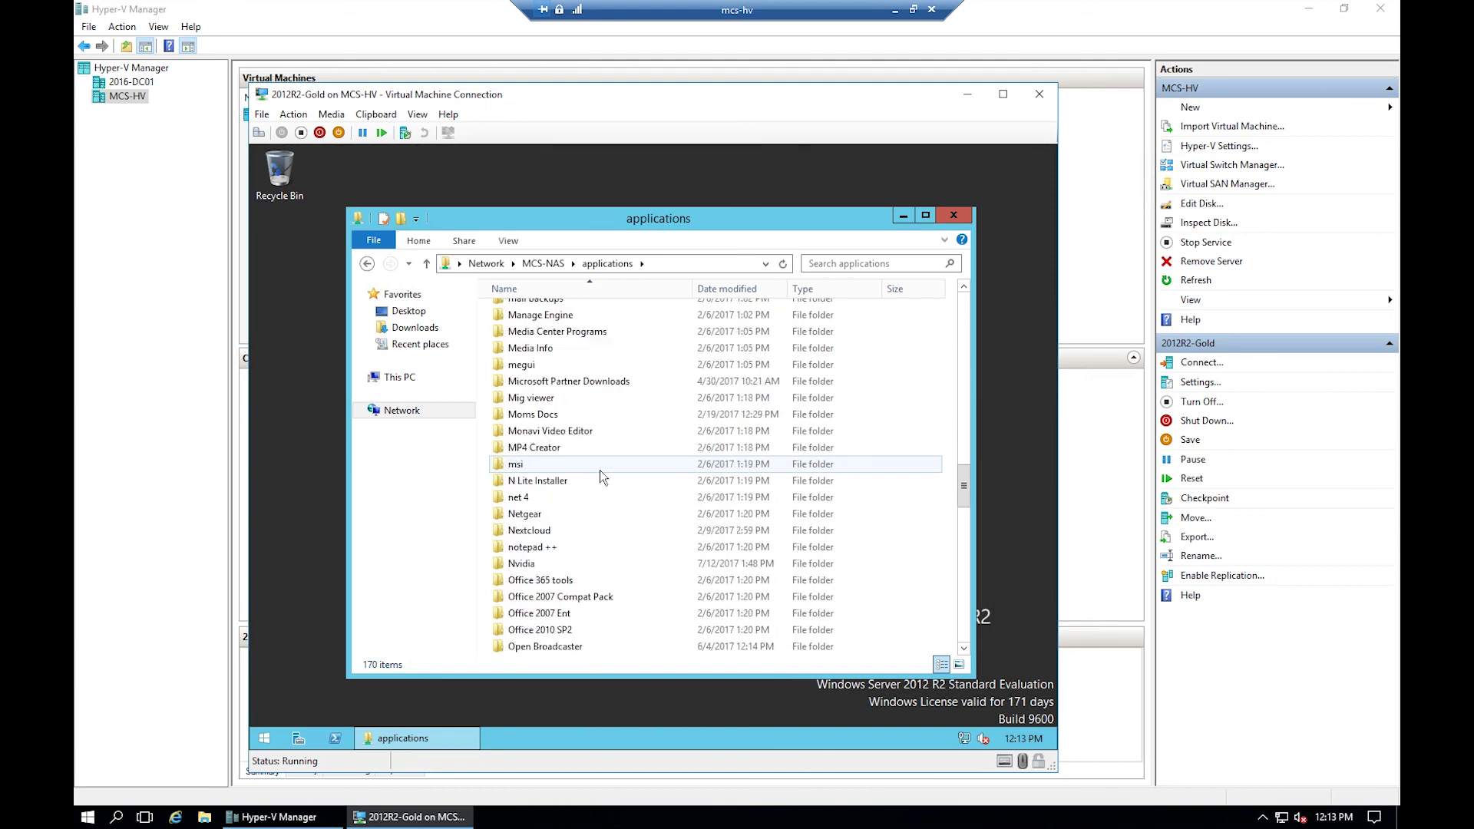
{"action": "scroll", "coordinate": [600, 472], "scroll_direction": "down", "scroll_amount": 20}
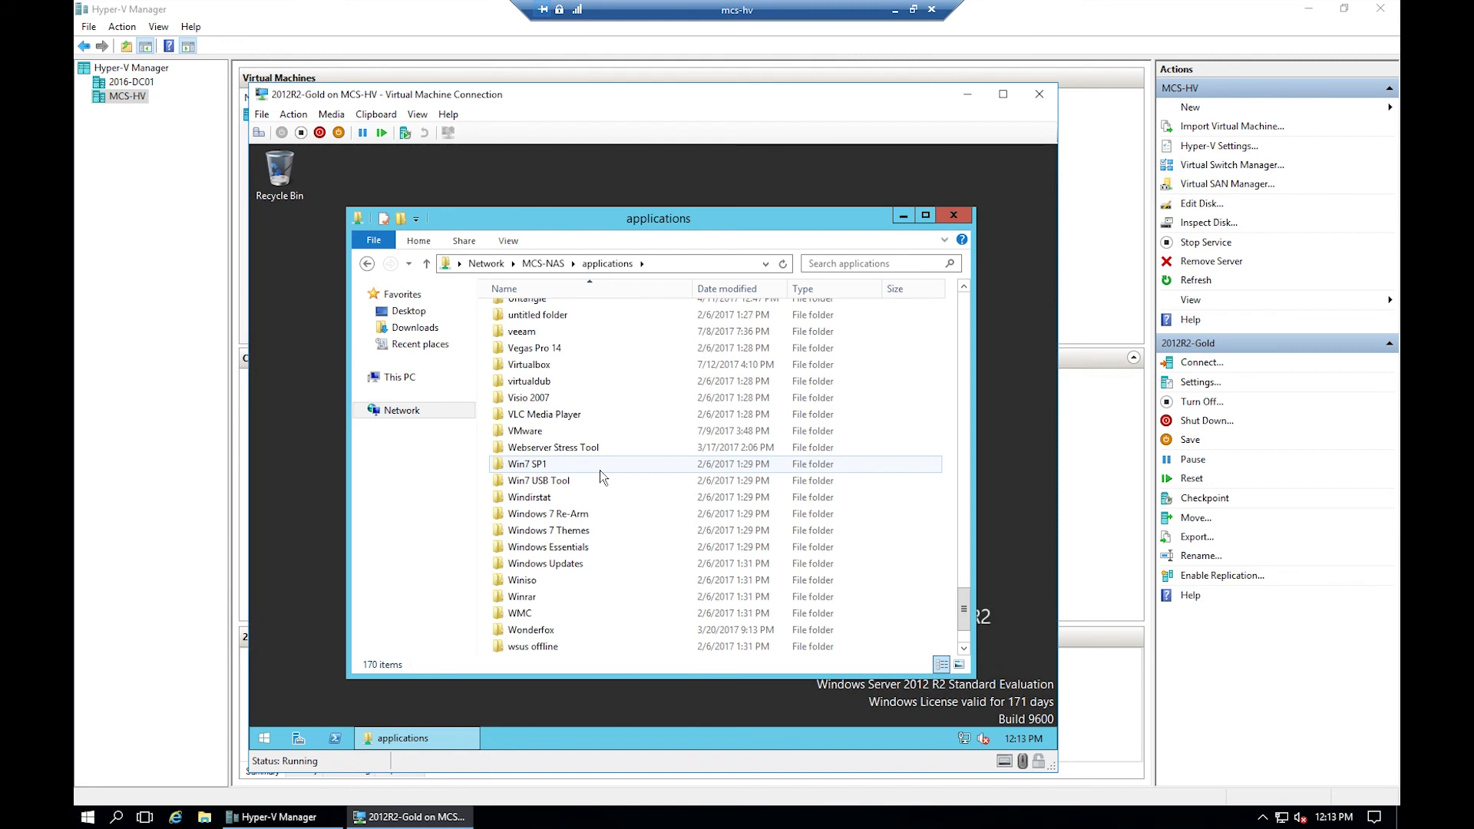
{"action": "double_click", "coordinate": [543, 332]}
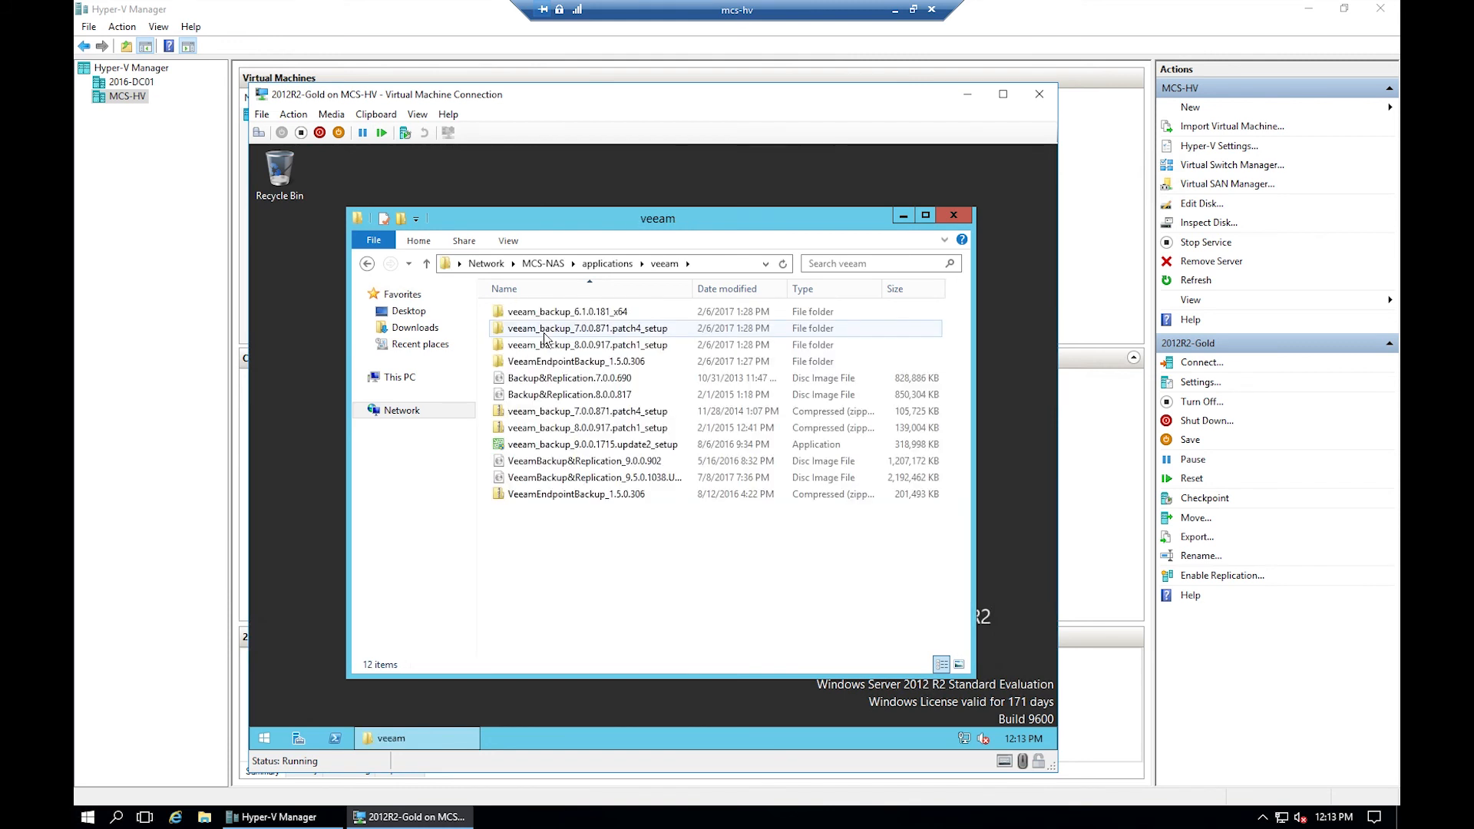
- Mount the Veeam 9.5 ISO and run its Setup program
{"action": "right_click", "coordinate": [553, 482]}
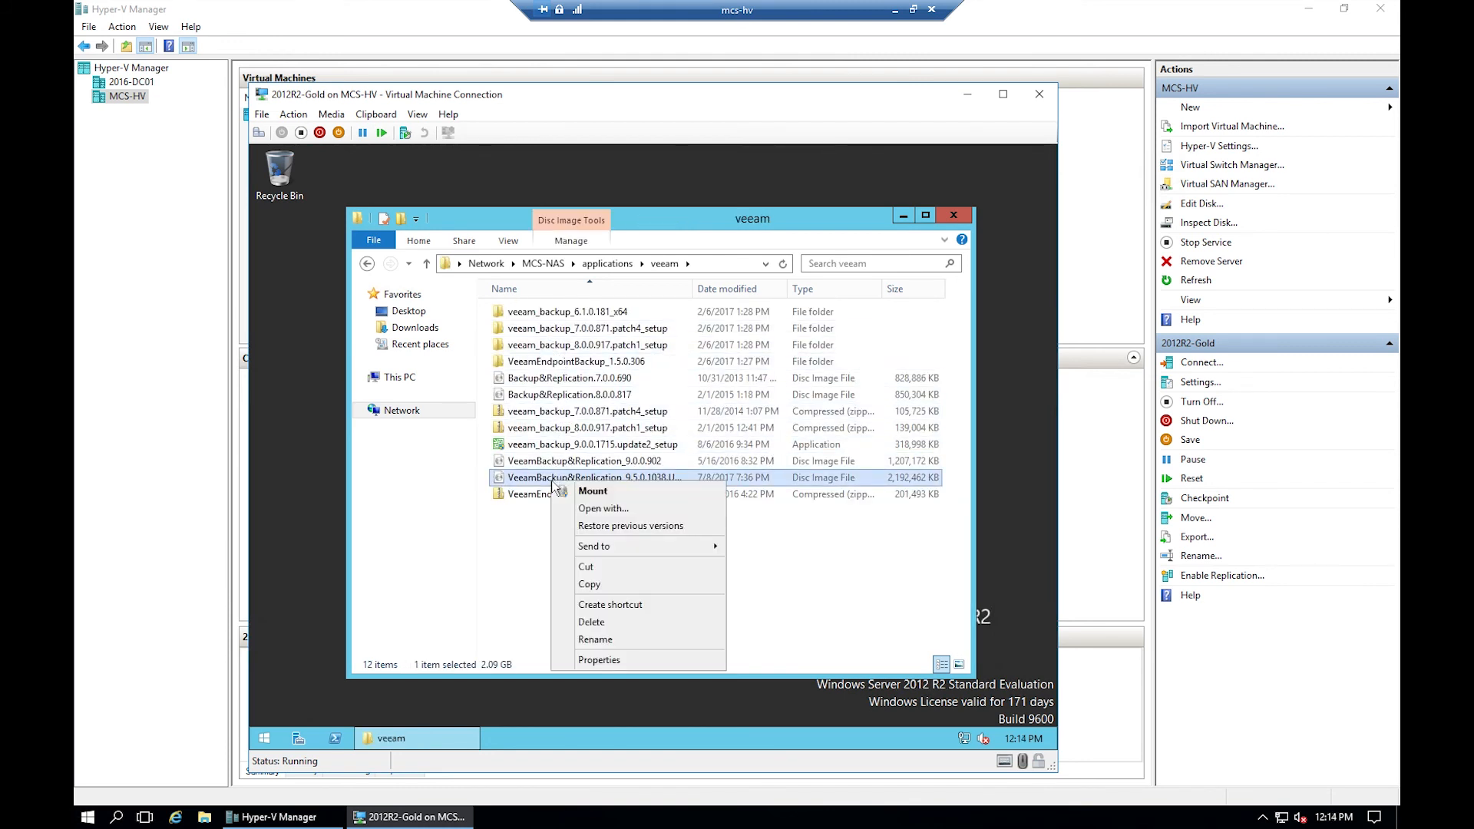
{"action": "left_click", "coordinate": [606, 491]}
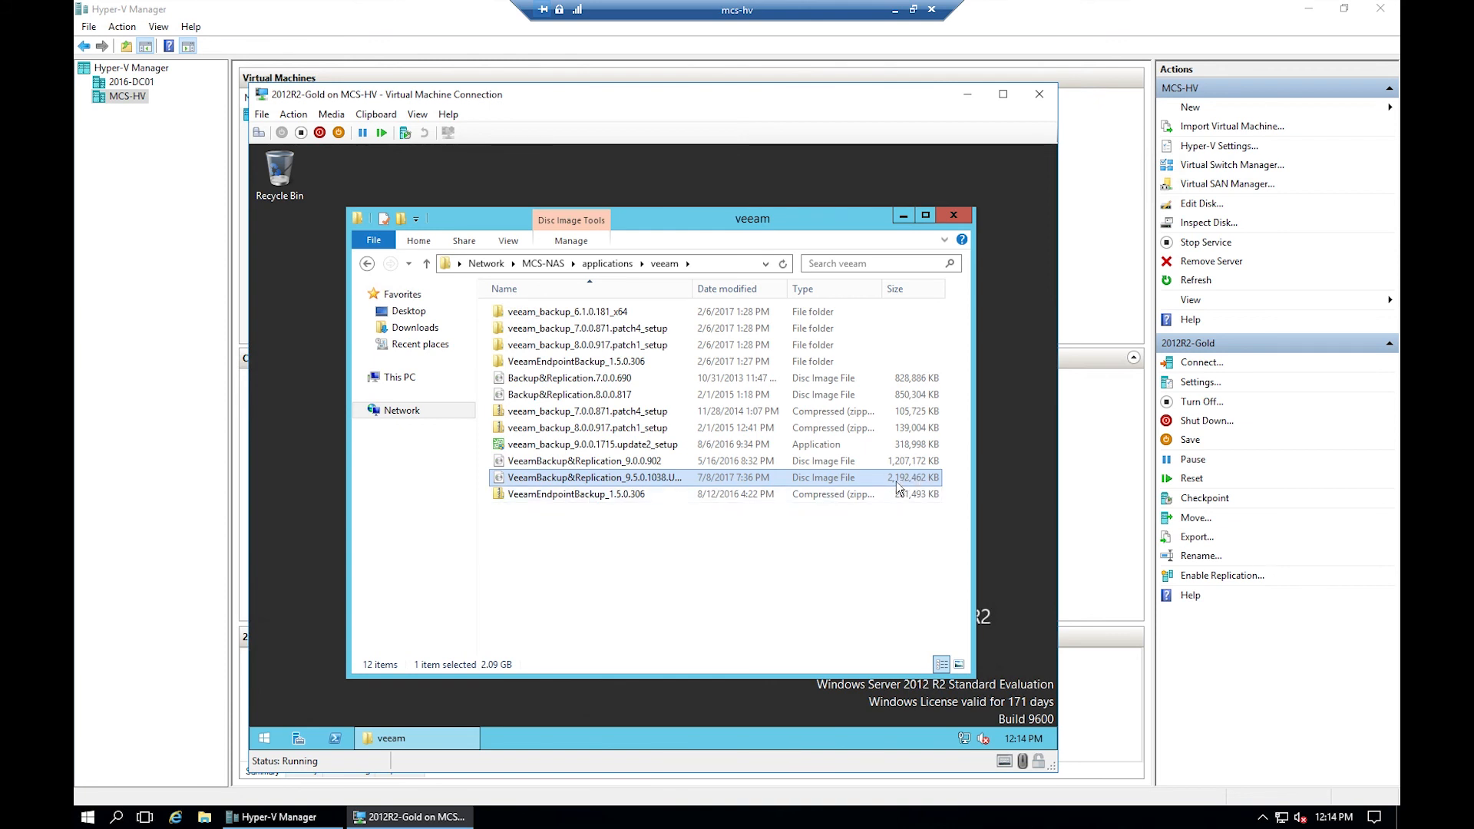
{"action": "left_click", "coordinate": [526, 497]}
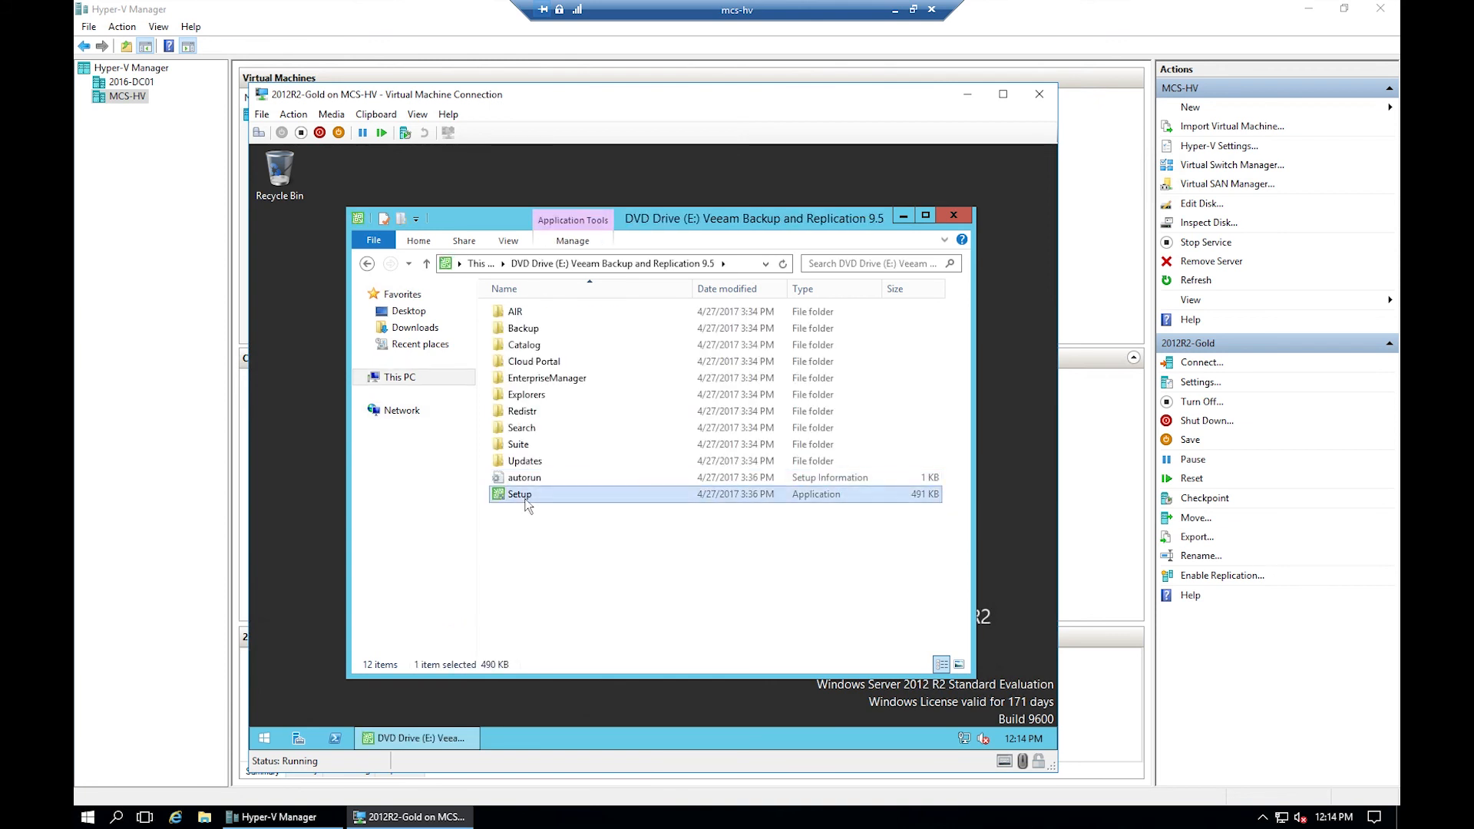
{"action": "double_click", "coordinate": [526, 499]}
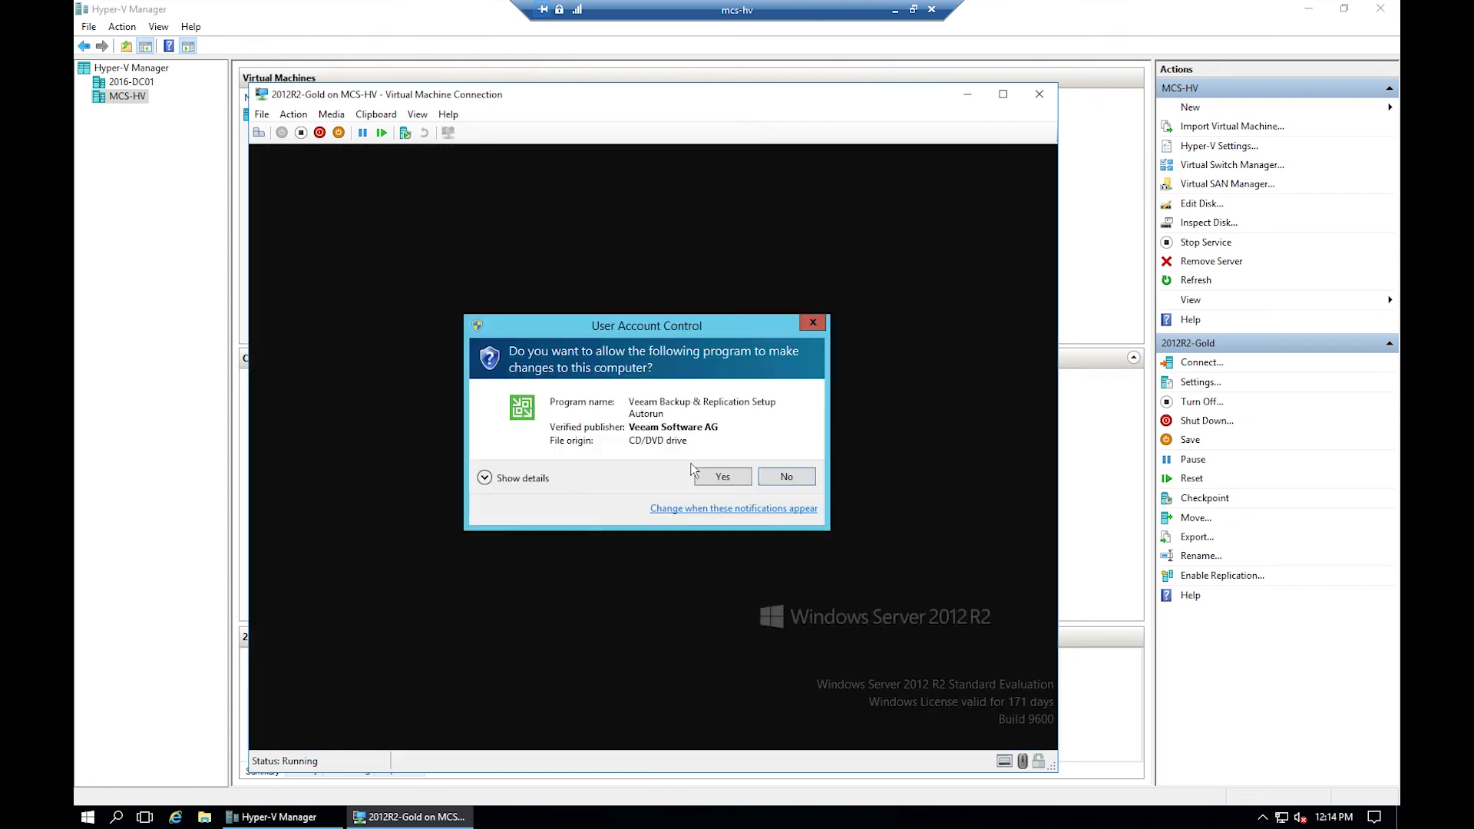
- Start the Veeam 9.5 install, accept the EULA, skip the license file, and keep default features
{"action": "left_click", "coordinate": [721, 477]}
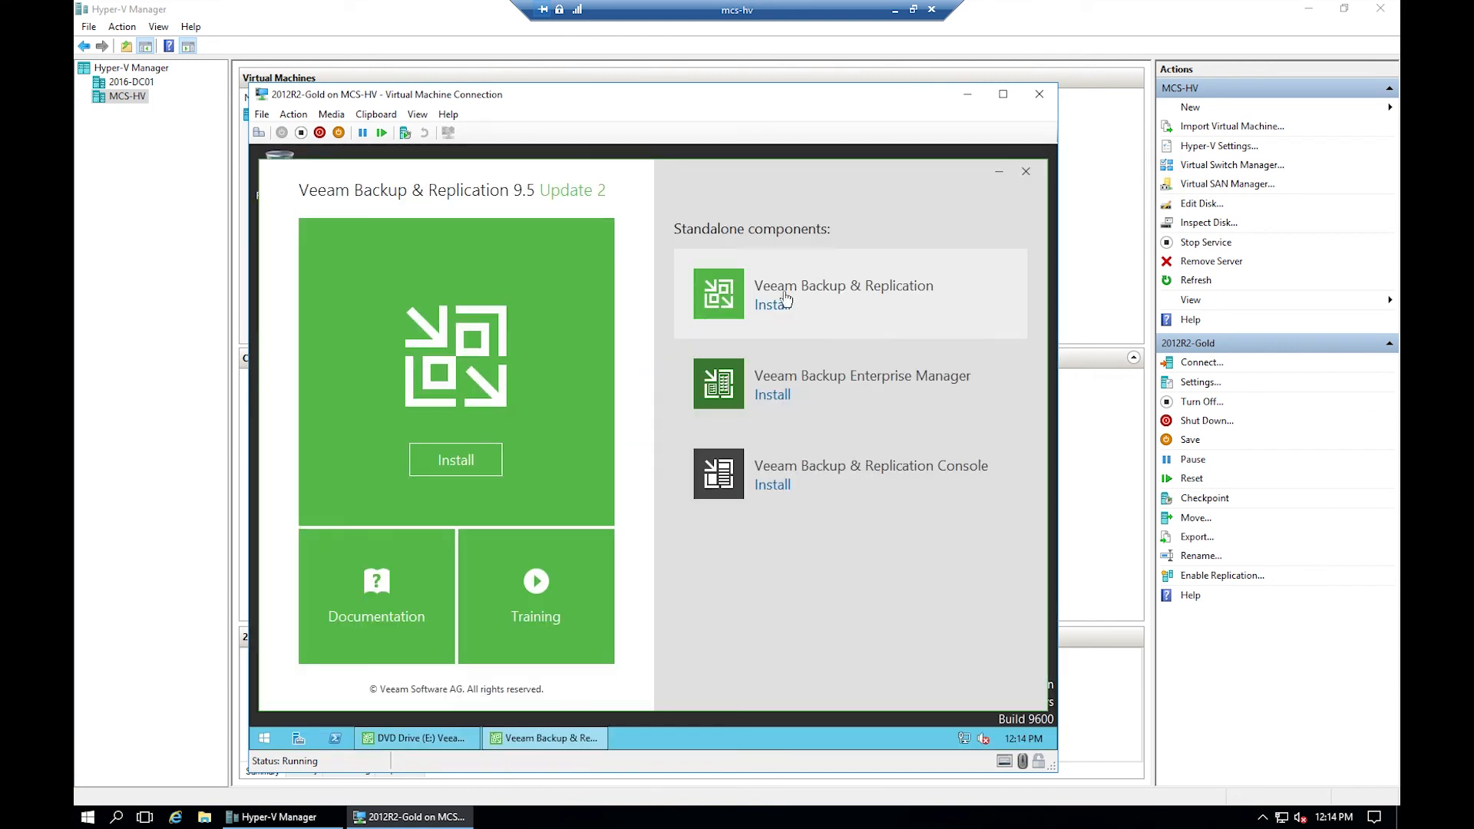
{"action": "left_click", "coordinate": [791, 290]}
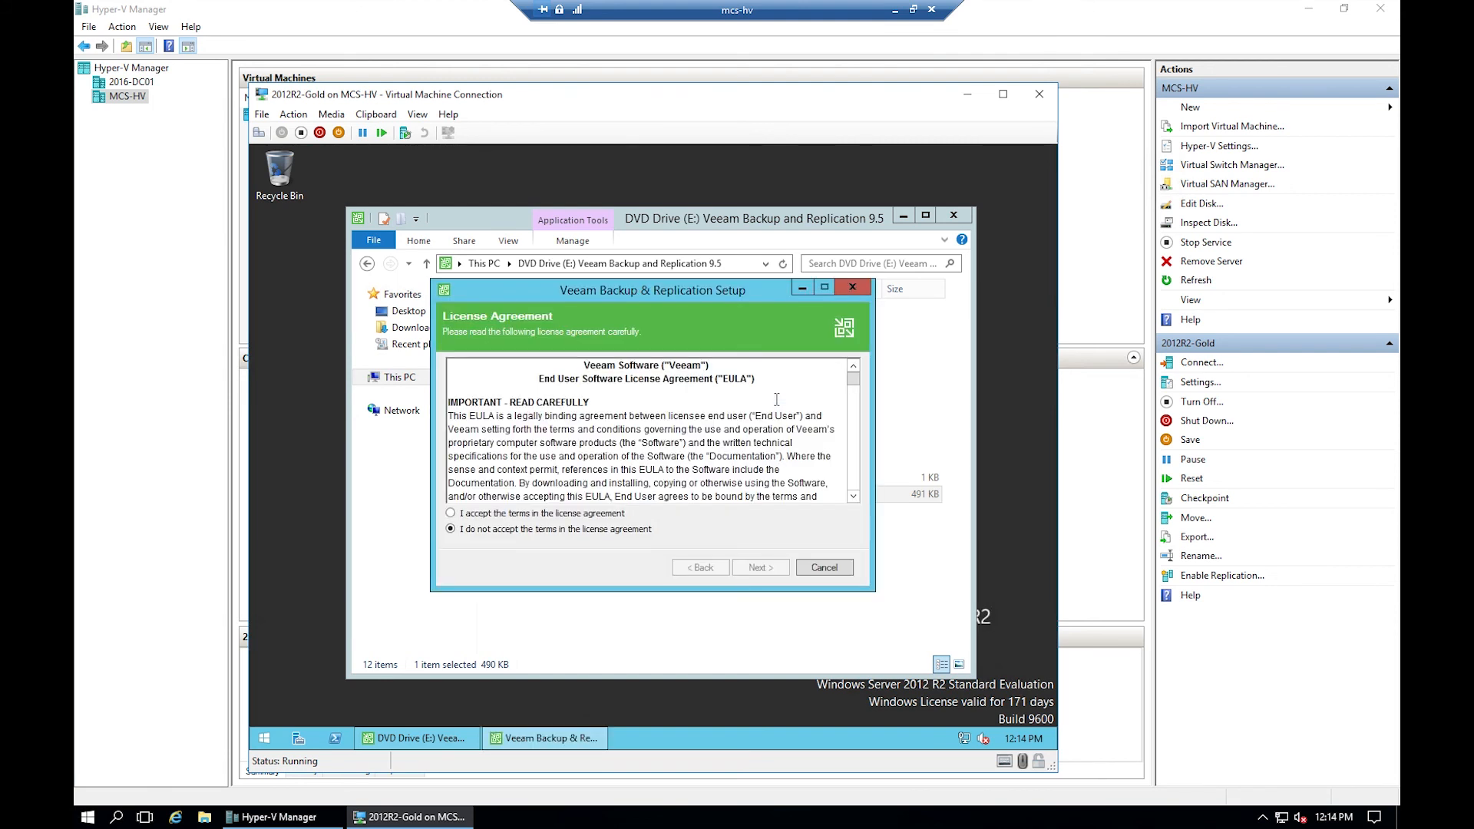
{"action": "left_click", "coordinate": [515, 512]}
{"action": "left_click_drag", "start_coordinate": [853, 380], "coordinate": [860, 510]}
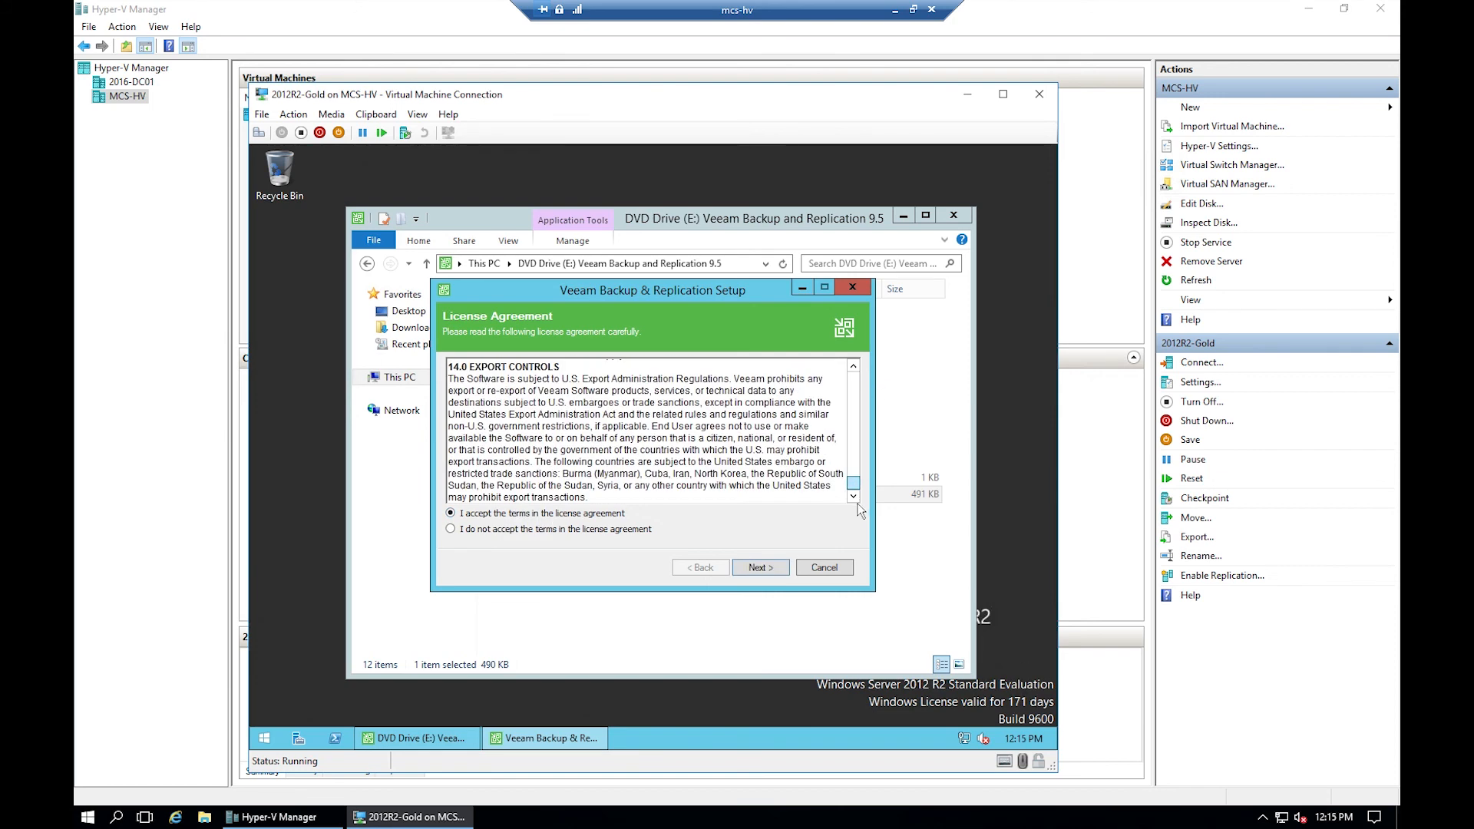
{"action": "left_click", "coordinate": [761, 570]}
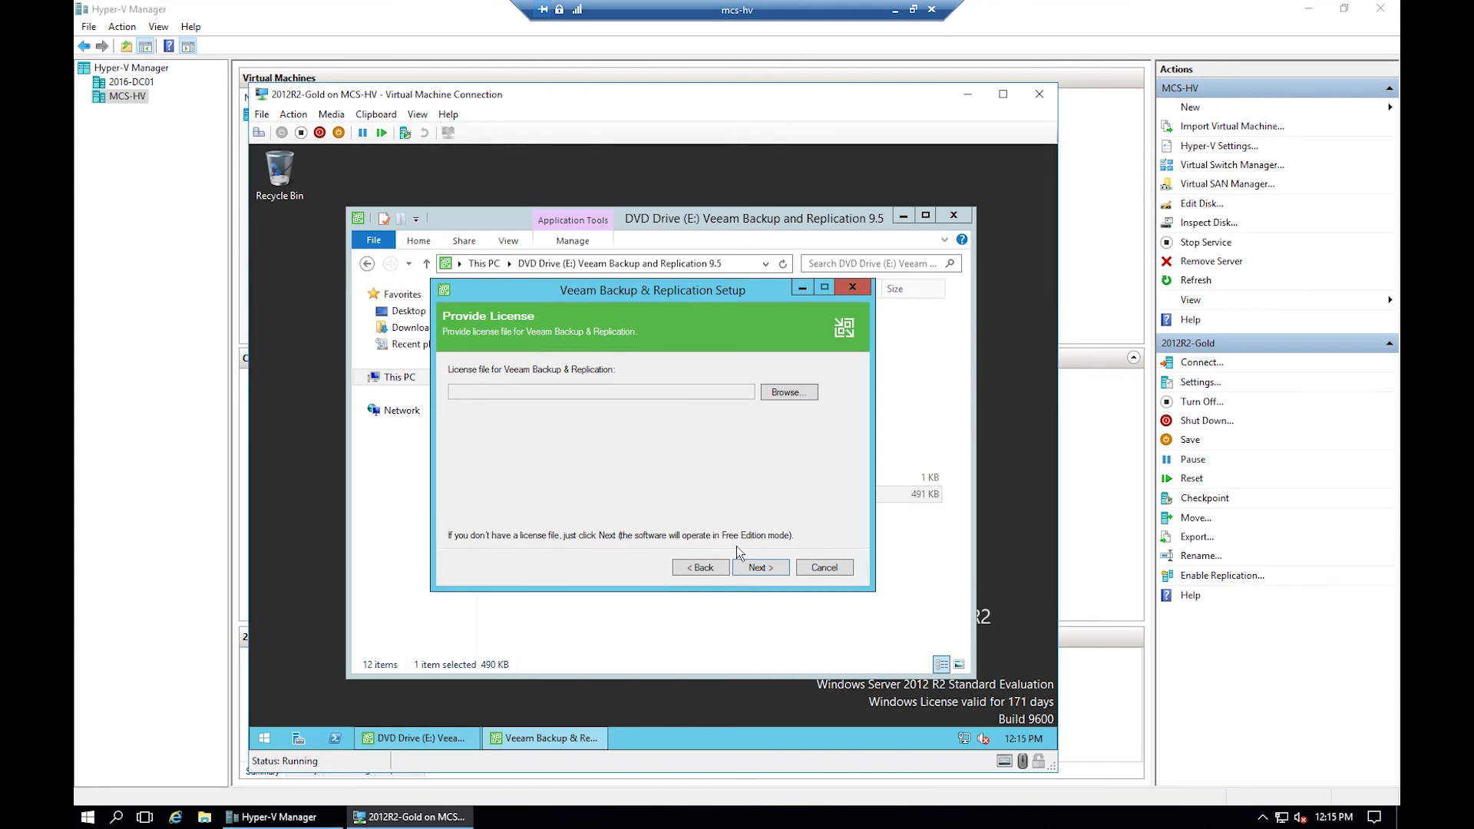
{"action": "left_click", "coordinate": [761, 568]}
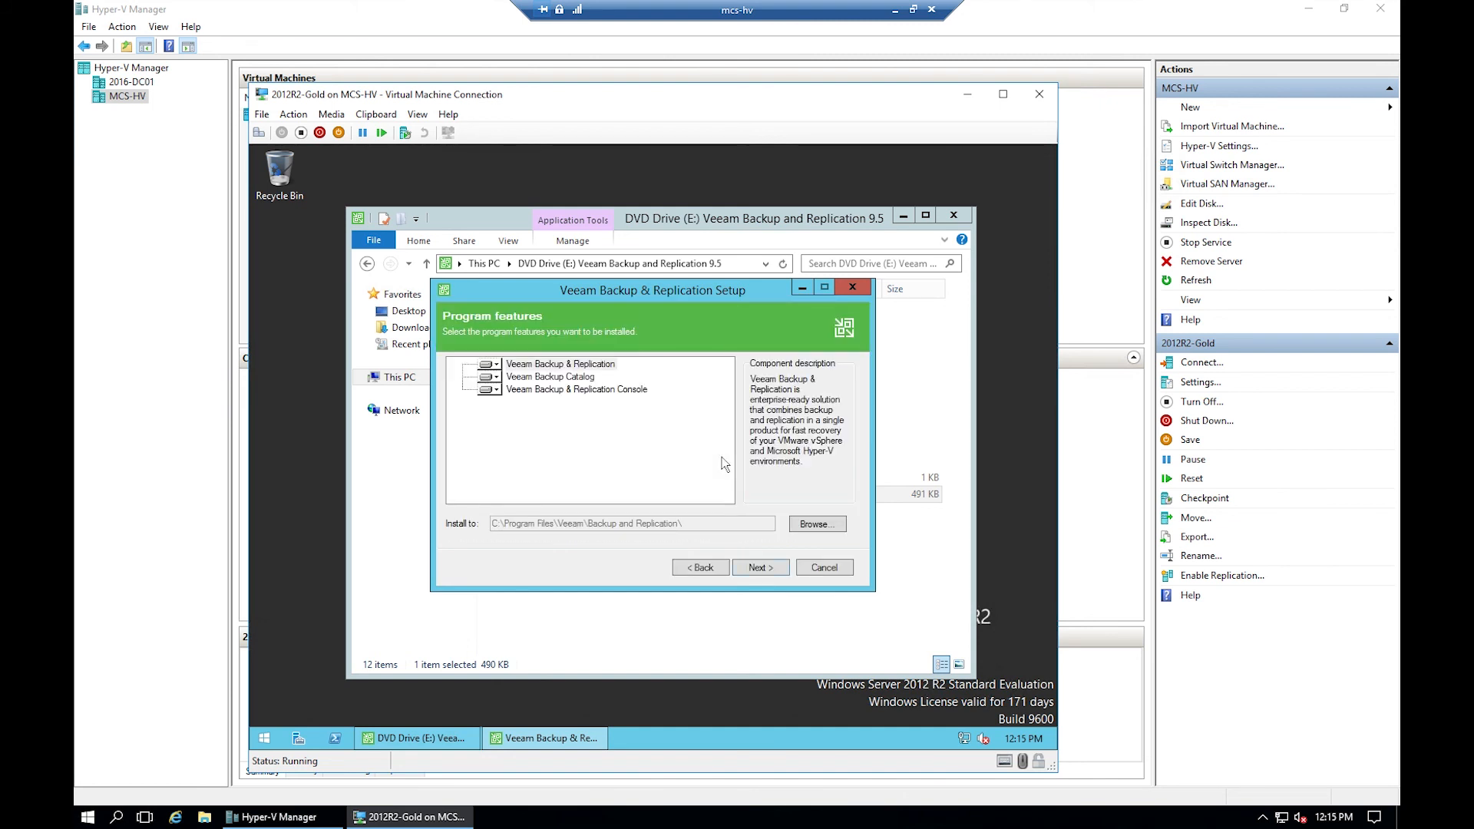
{"action": "left_click", "coordinate": [760, 568]}
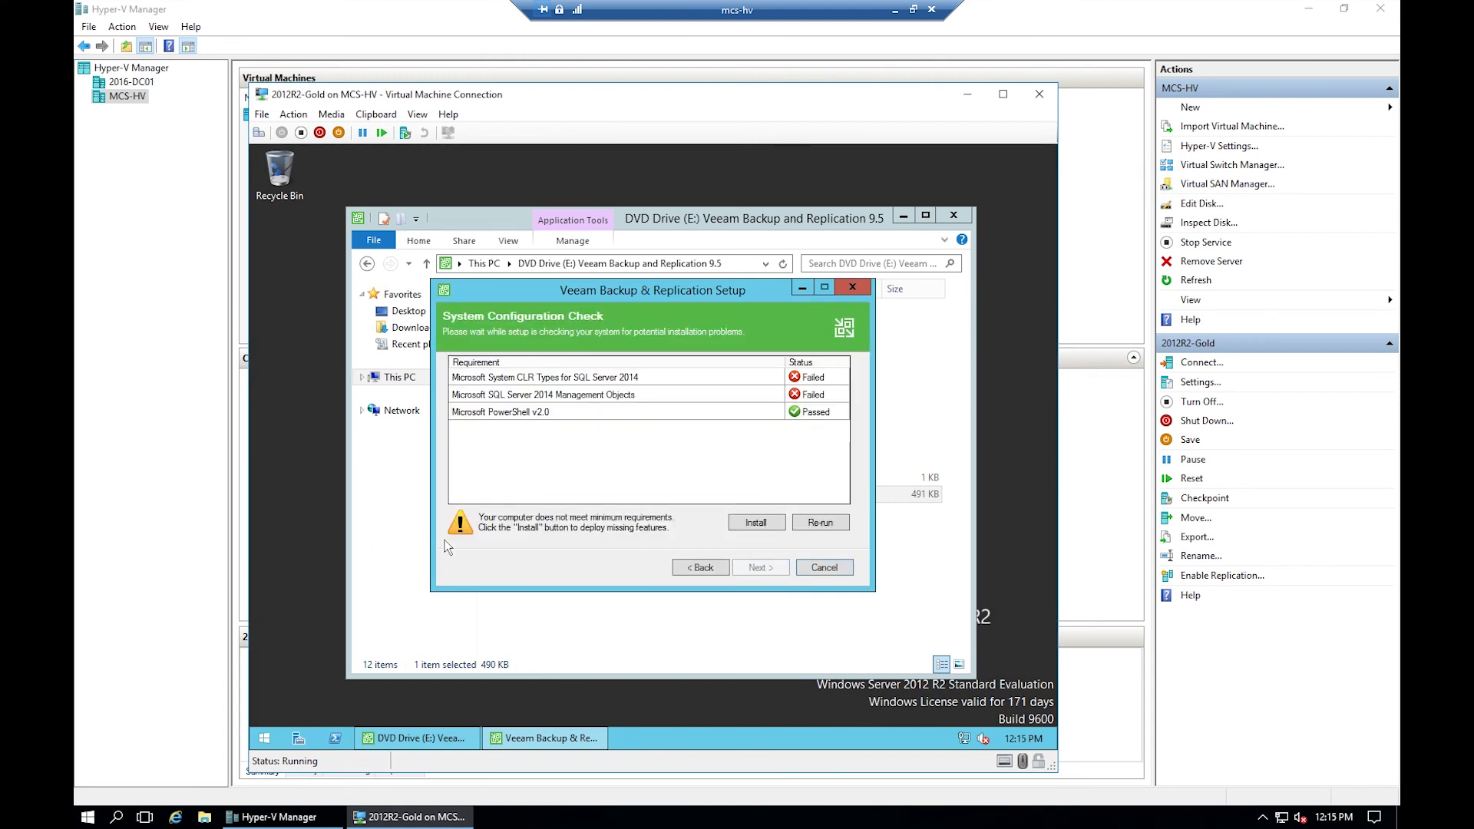
- Deploy the missing SQL Server 2014 CLR Types and Management Objects, then install Veeam with default configuration
{"action": "left_click", "coordinate": [752, 523]}
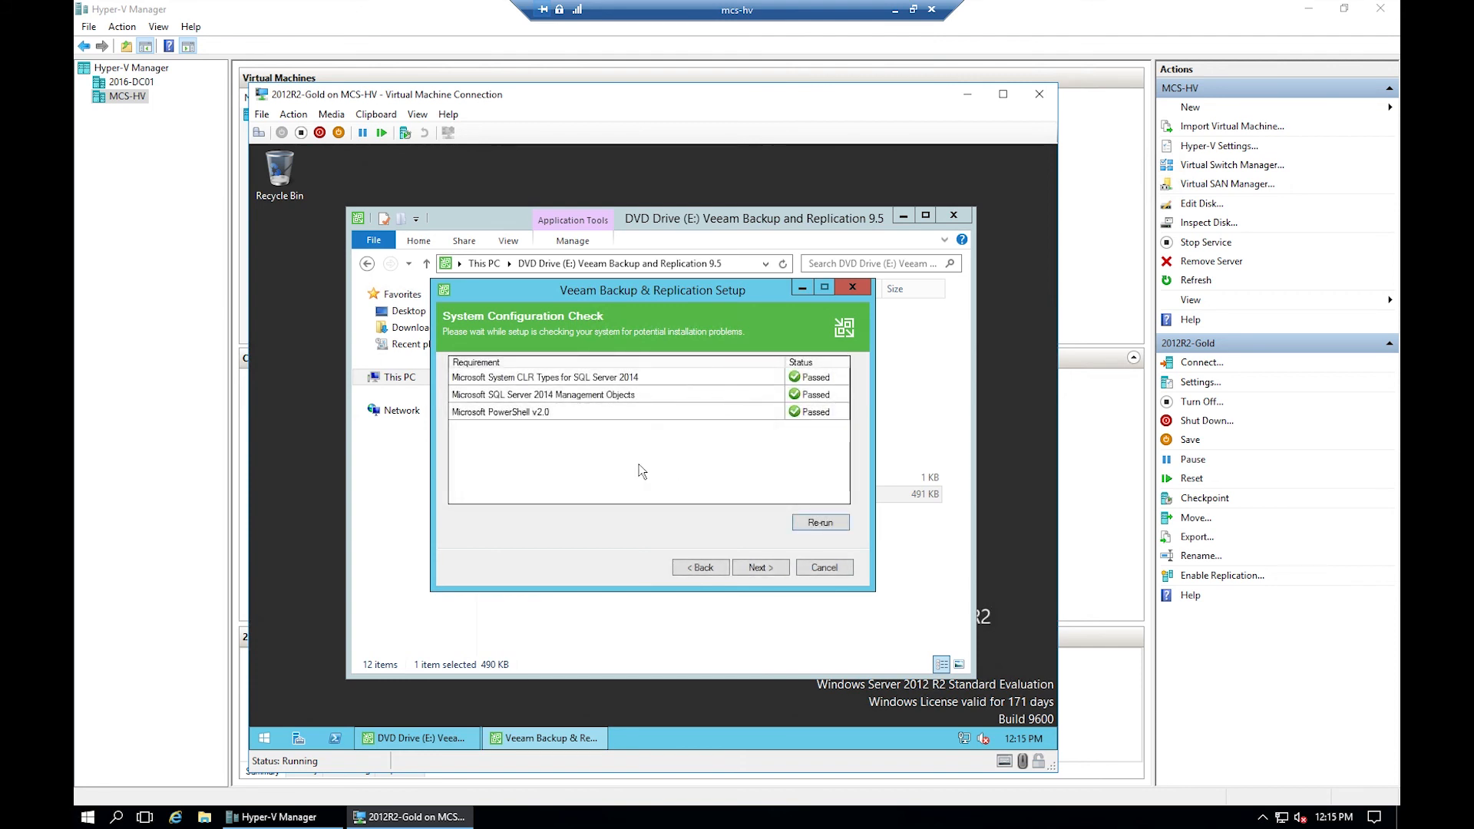
{"action": "left_click", "coordinate": [760, 567]}
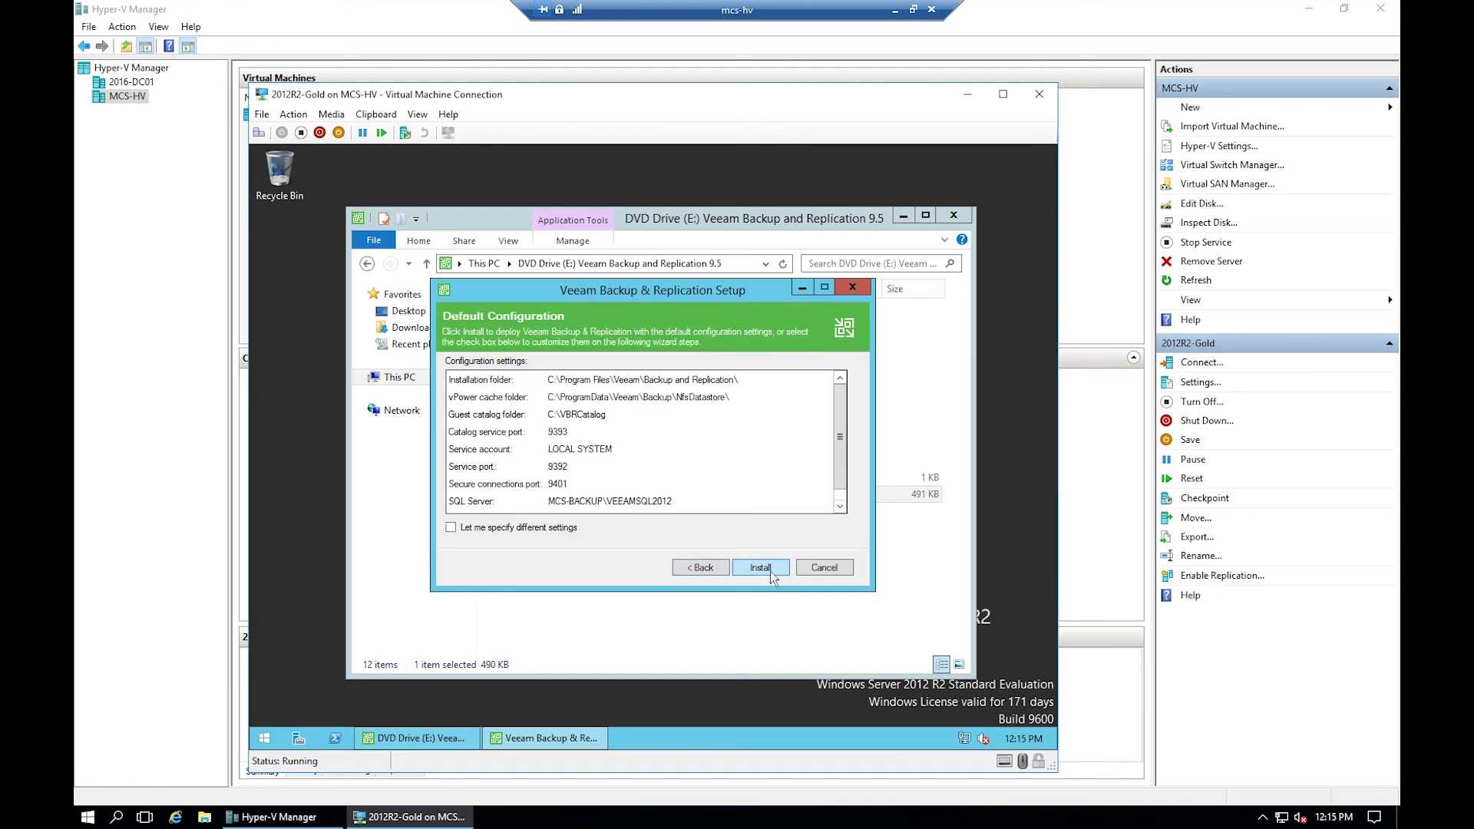
{"action": "left_click", "coordinate": [770, 572]}
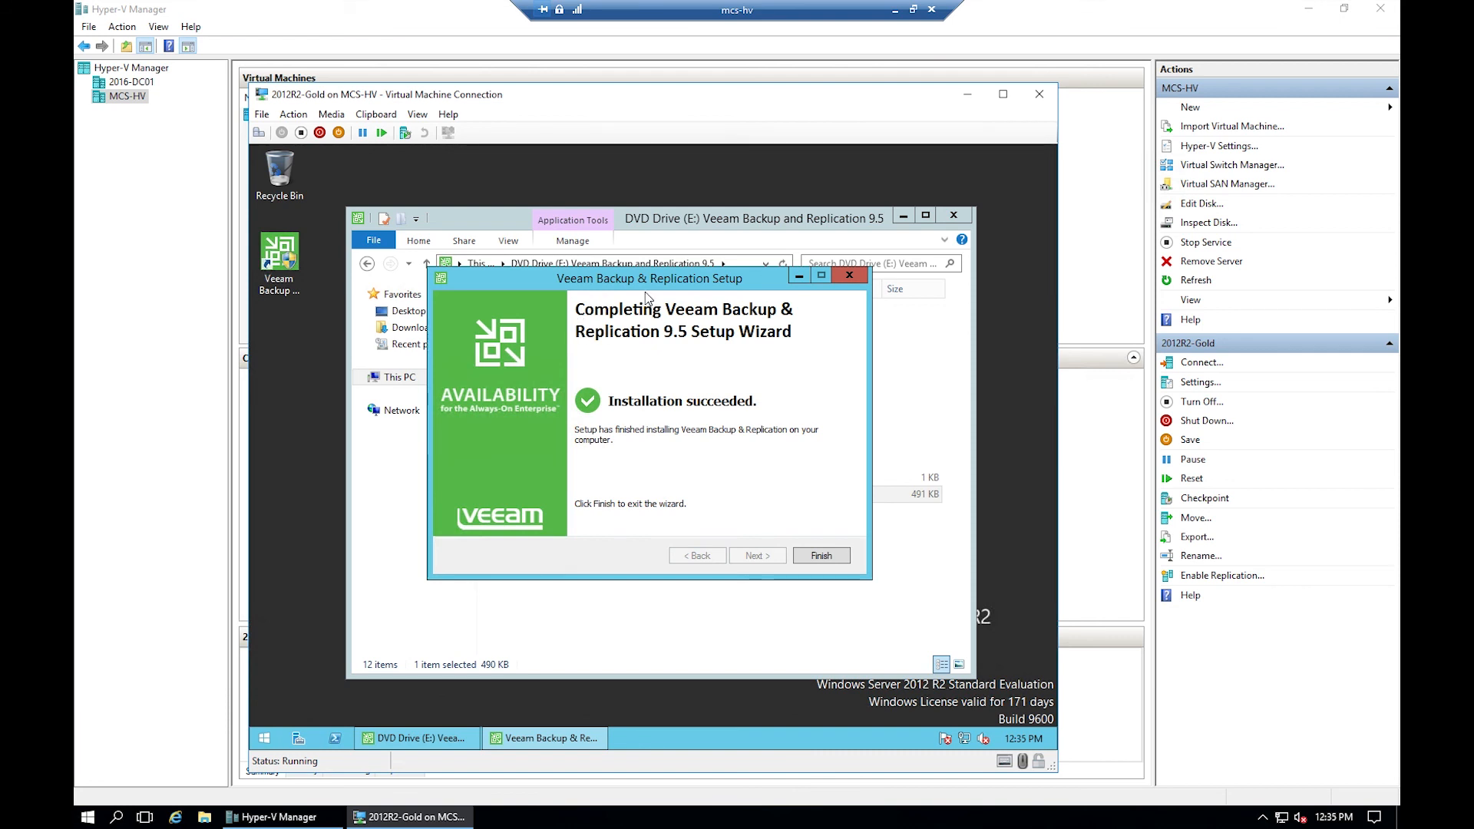
{"action": "left_click", "coordinate": [821, 555]}
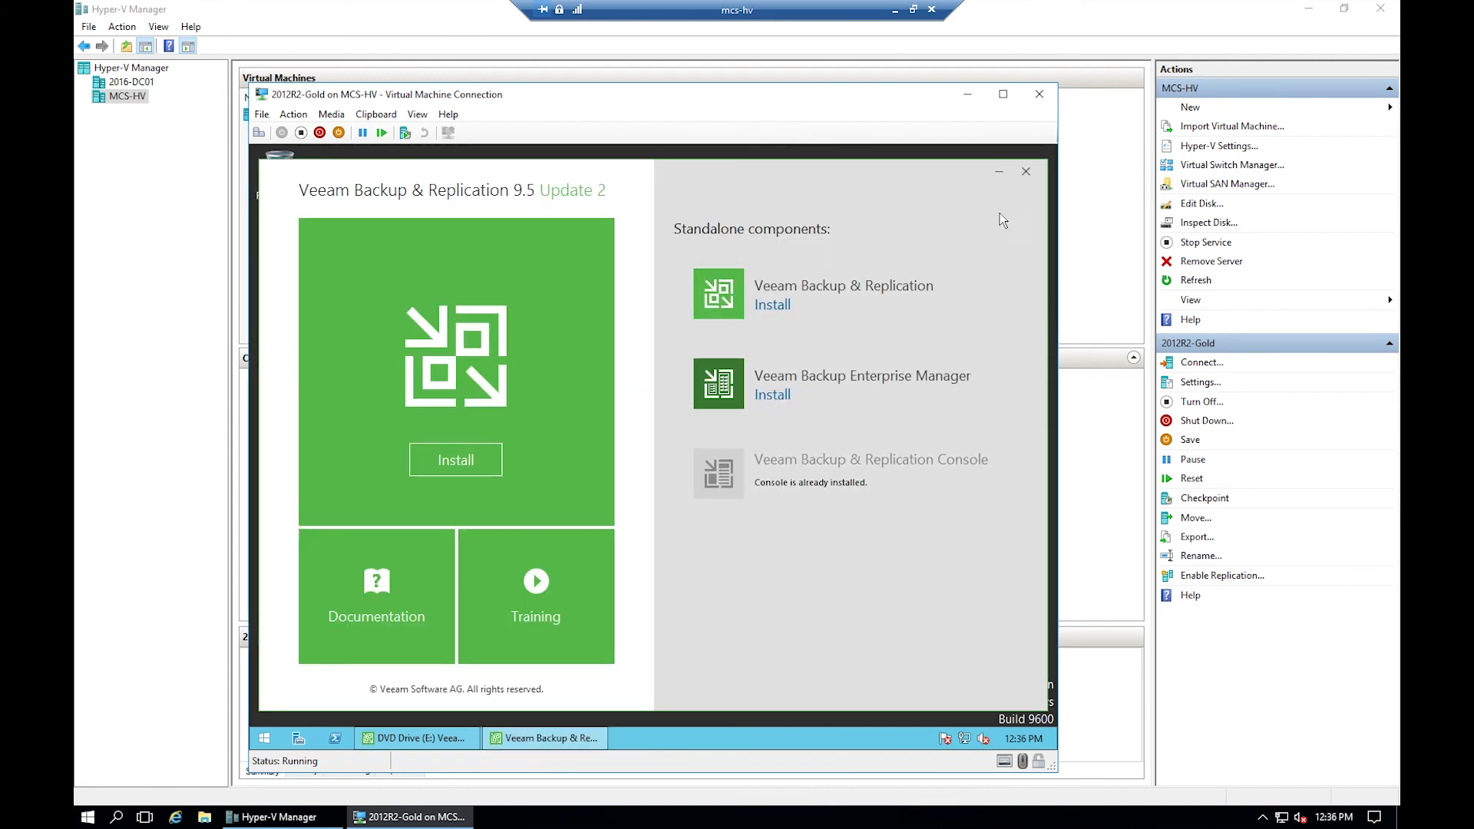
- Close the Veeam windows, shut down 2012R2-Gold with reason Other (Planned), and bring up File Explorer
{"action": "left_click", "coordinate": [1025, 174]}
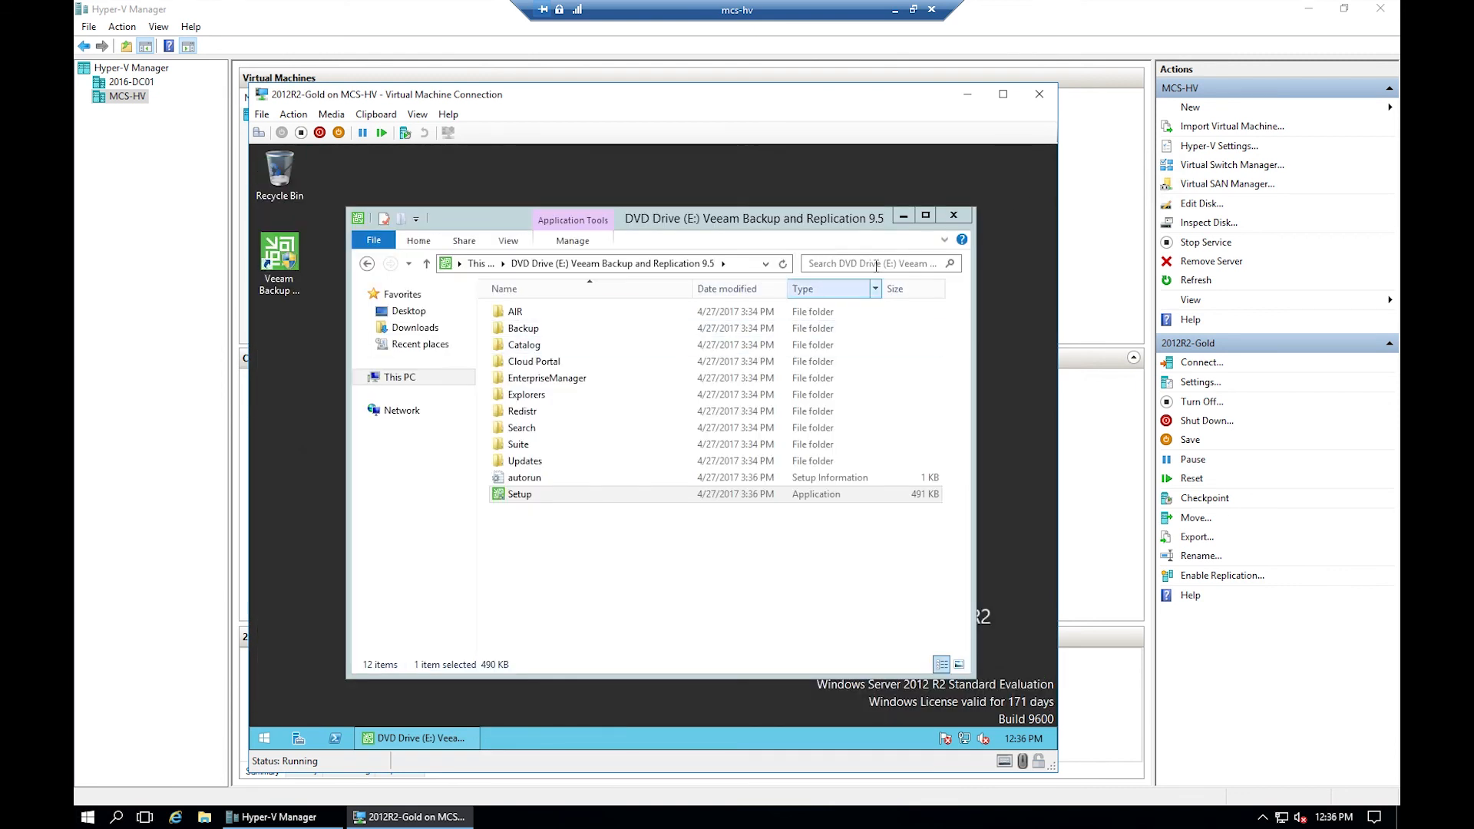
{"action": "left_click", "coordinate": [955, 214]}
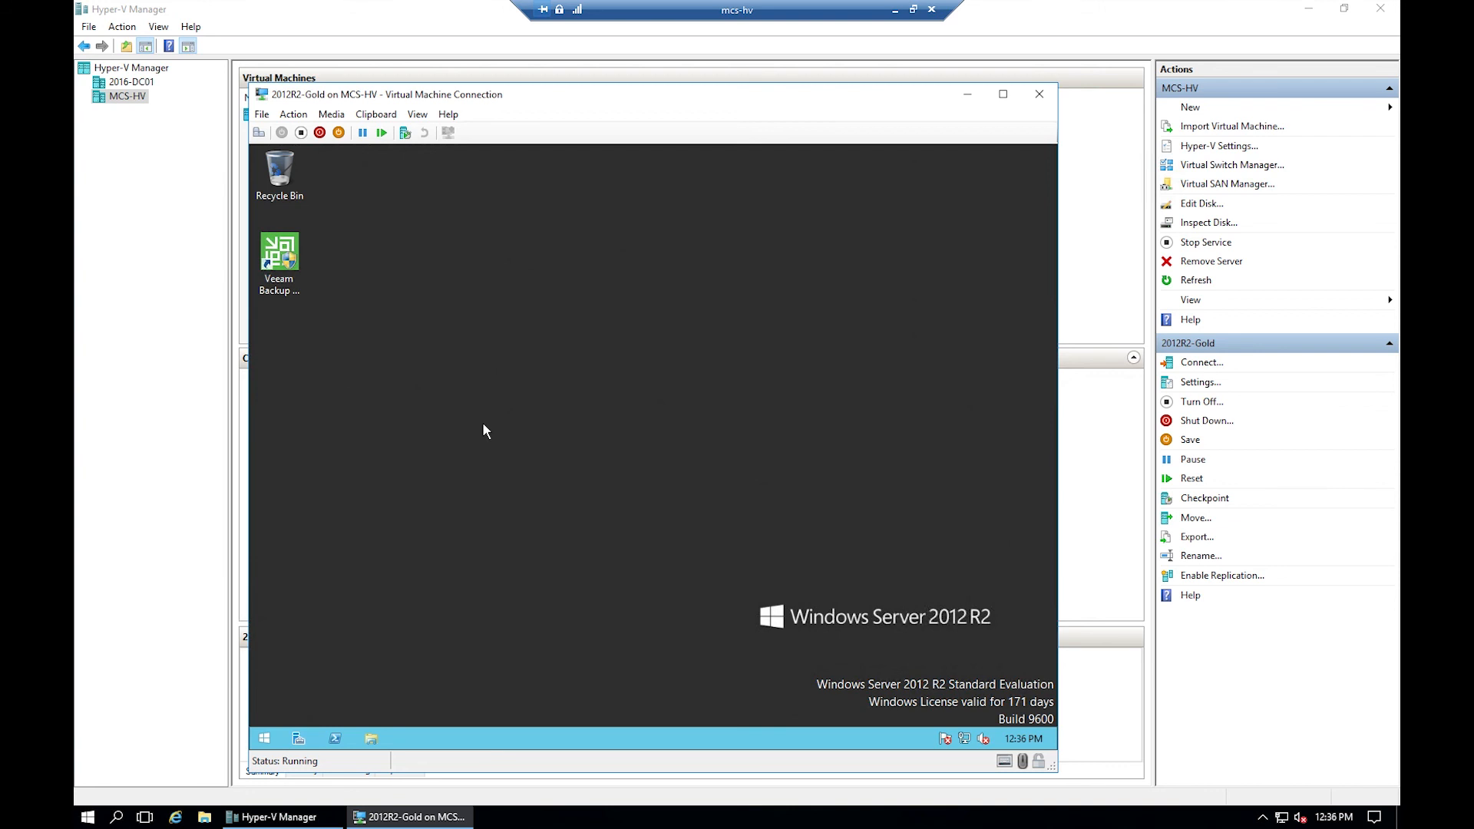
{"action": "left_click", "coordinate": [264, 738]}
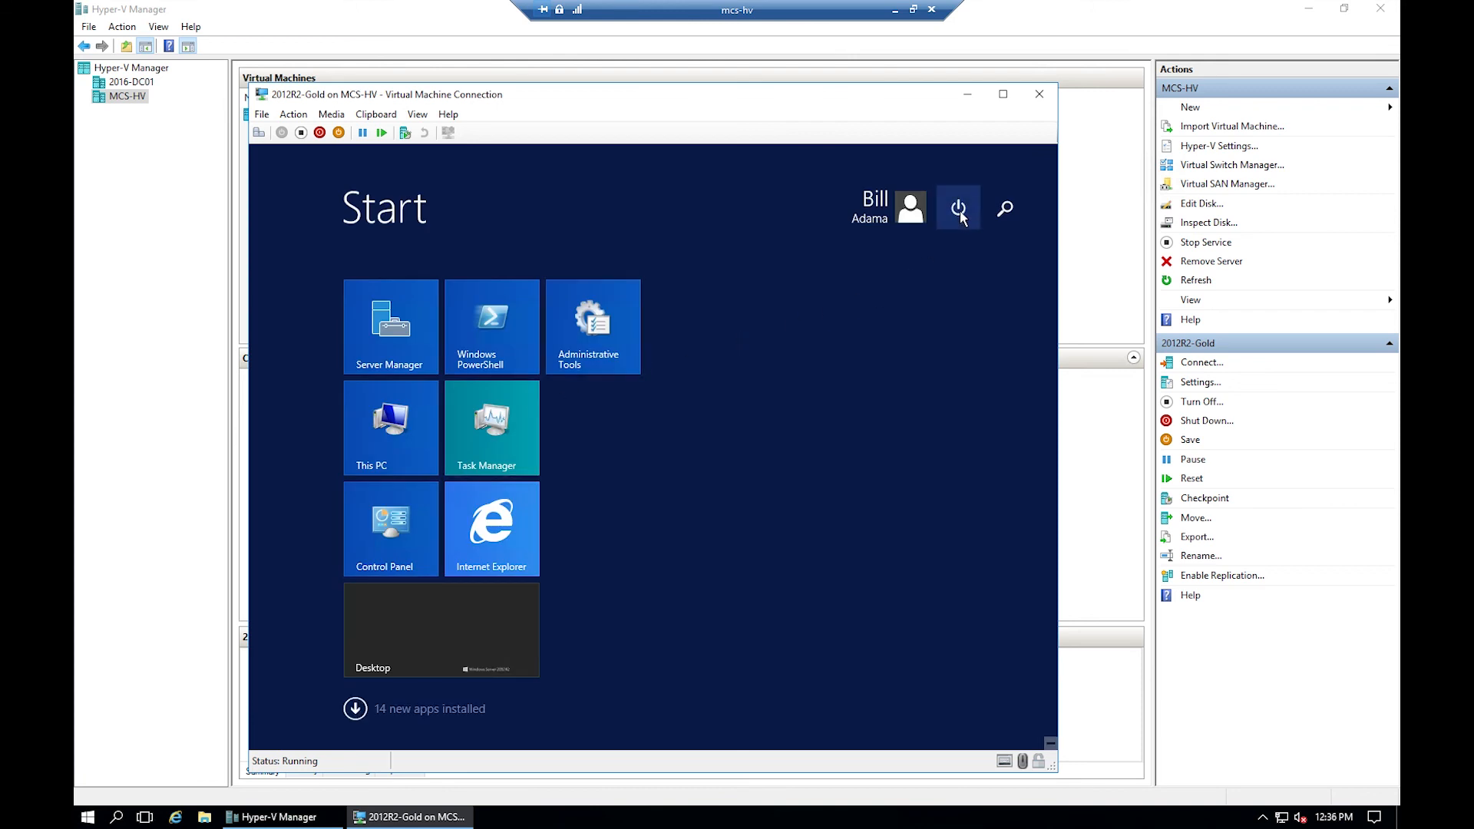
{"action": "left_click", "coordinate": [959, 210]}
{"action": "left_click", "coordinate": [960, 261]}
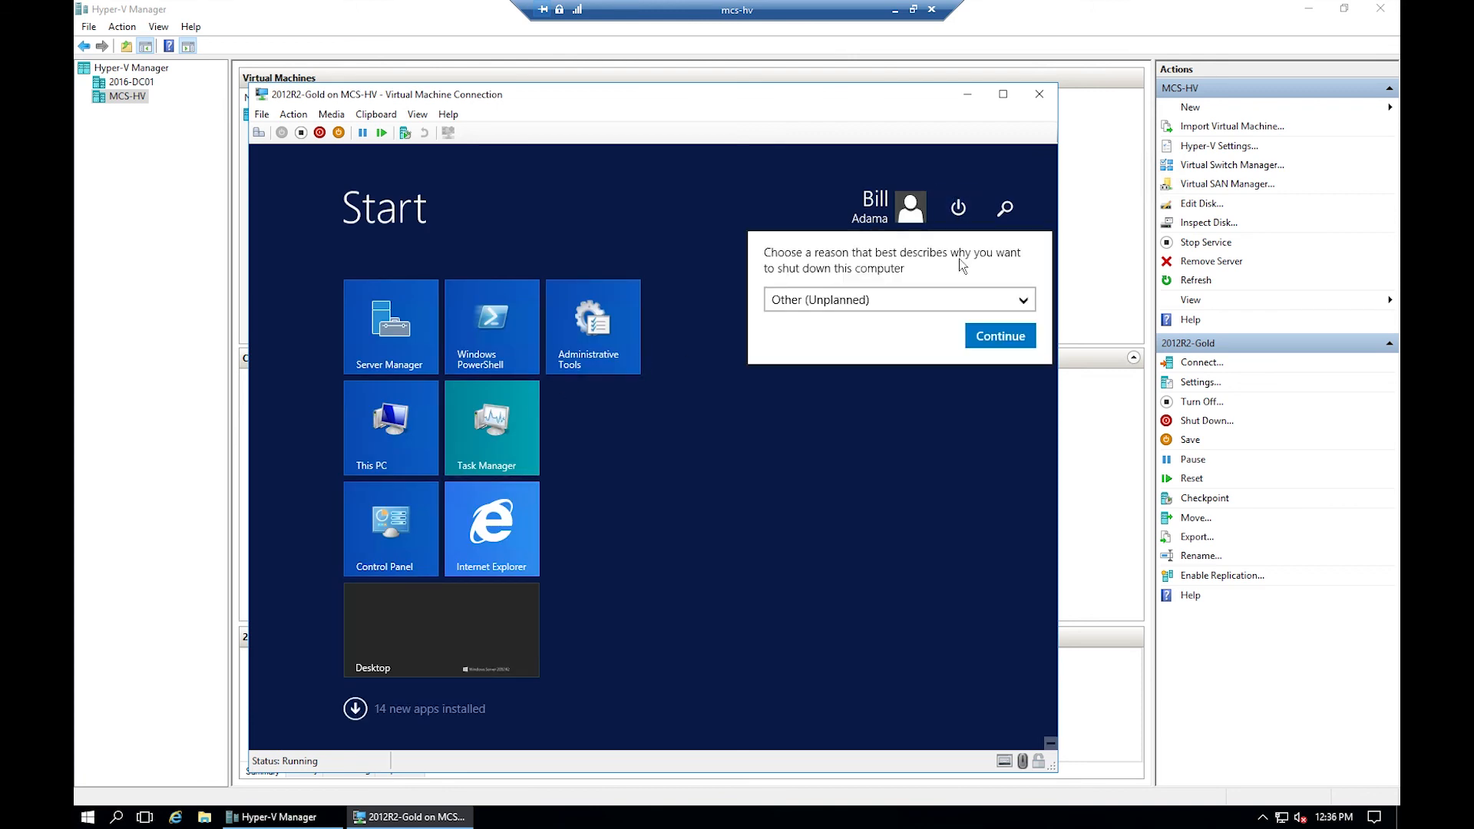
{"action": "left_click", "coordinate": [898, 301]}
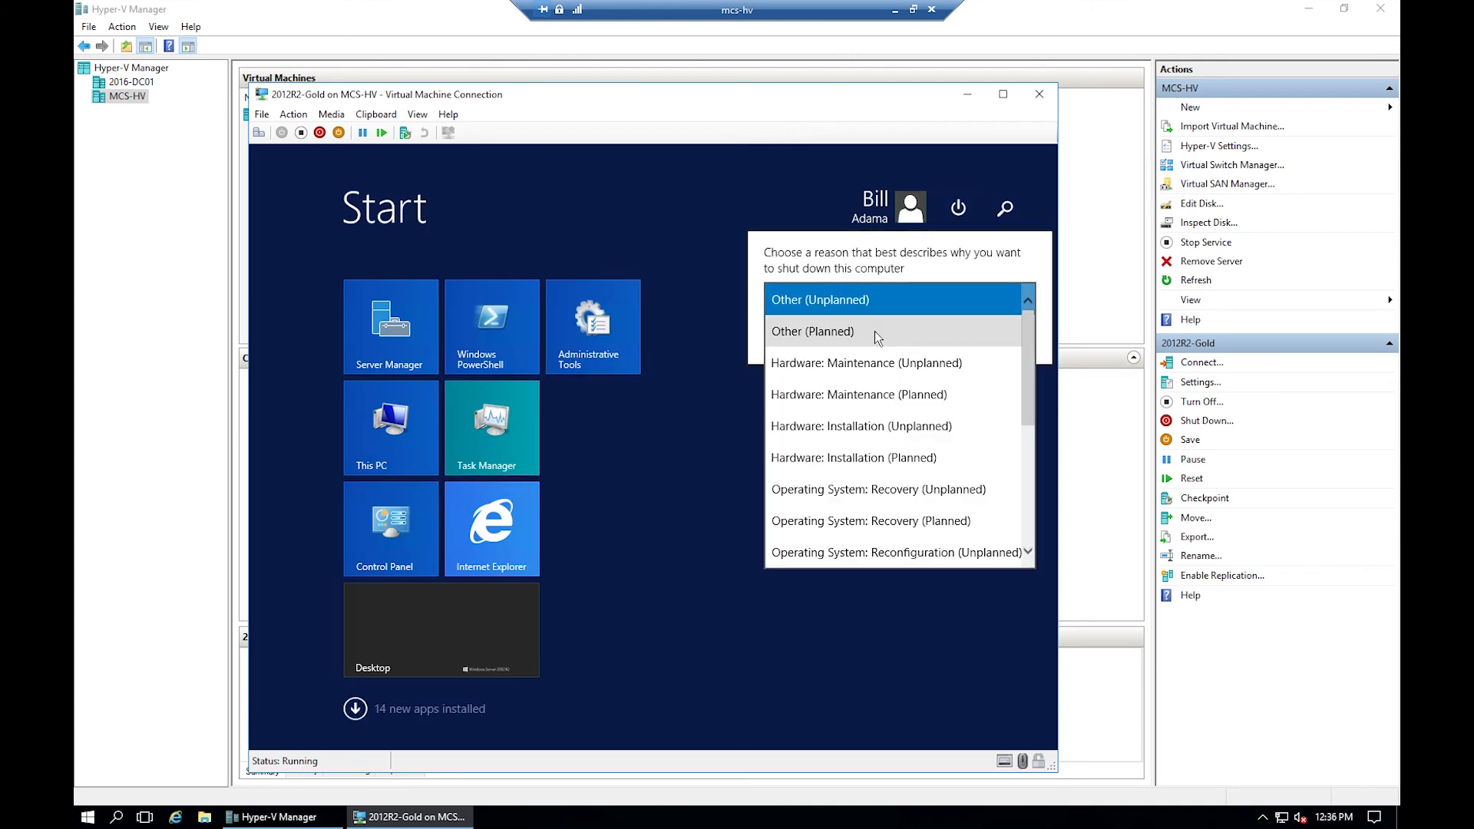
{"action": "left_click", "coordinate": [891, 330]}
{"action": "left_click", "coordinate": [998, 341]}
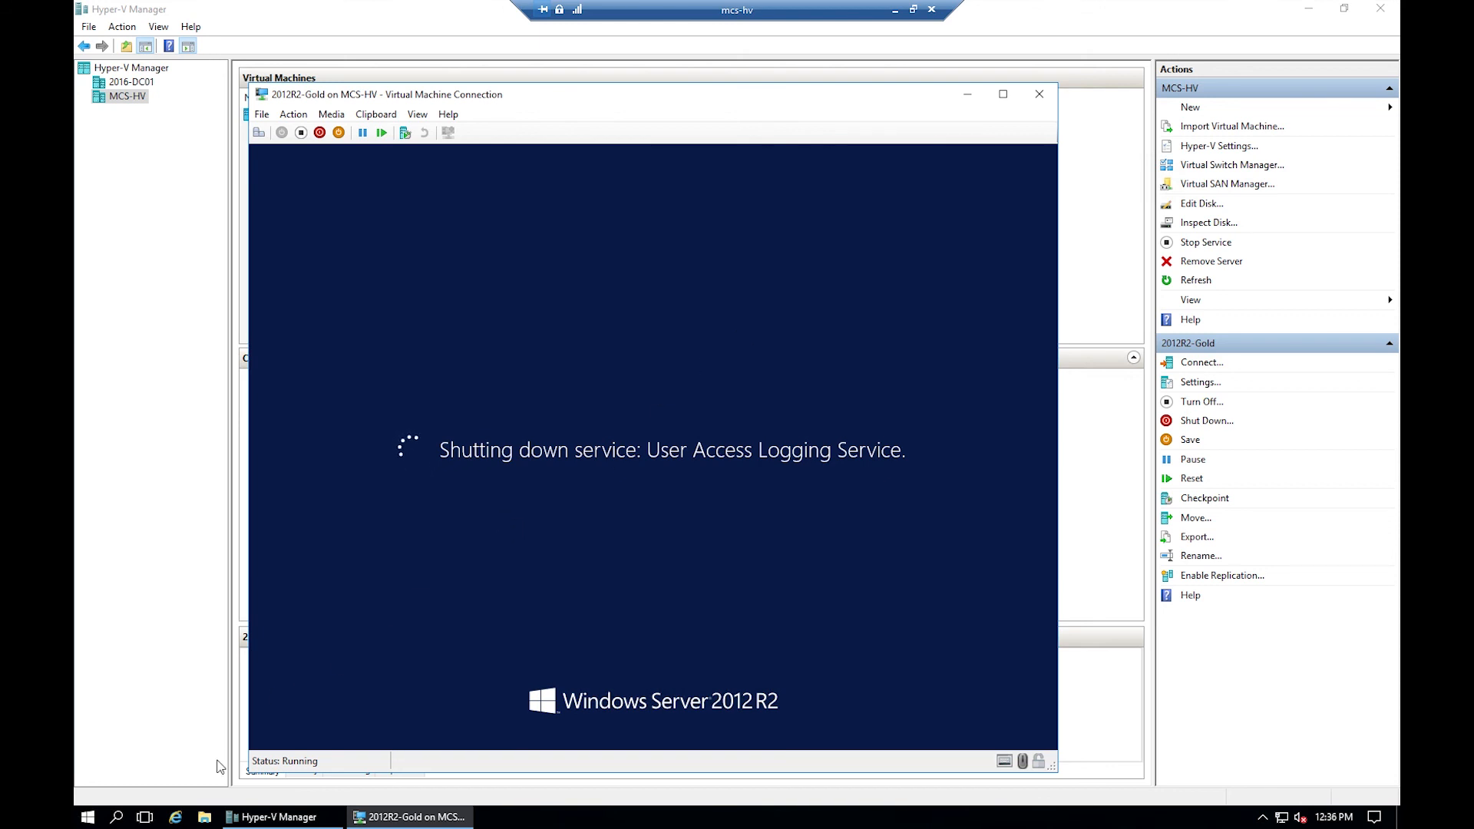
{"action": "key", "text": "super+e"}
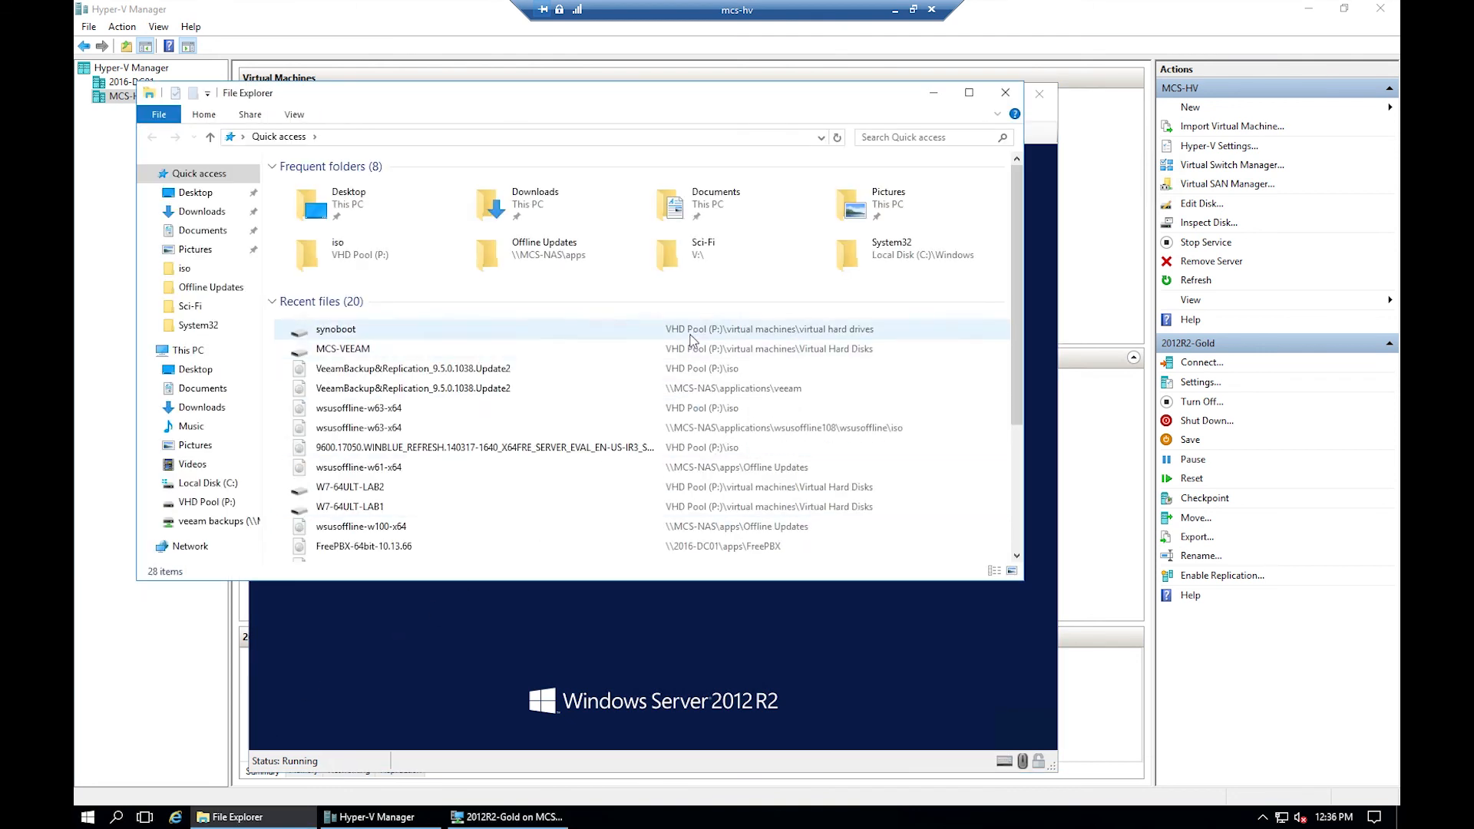
- Navigate to P:\virtual machines\virtual hard drives on the VHD Pool drive
{"action": "left_click", "coordinate": [225, 503]}
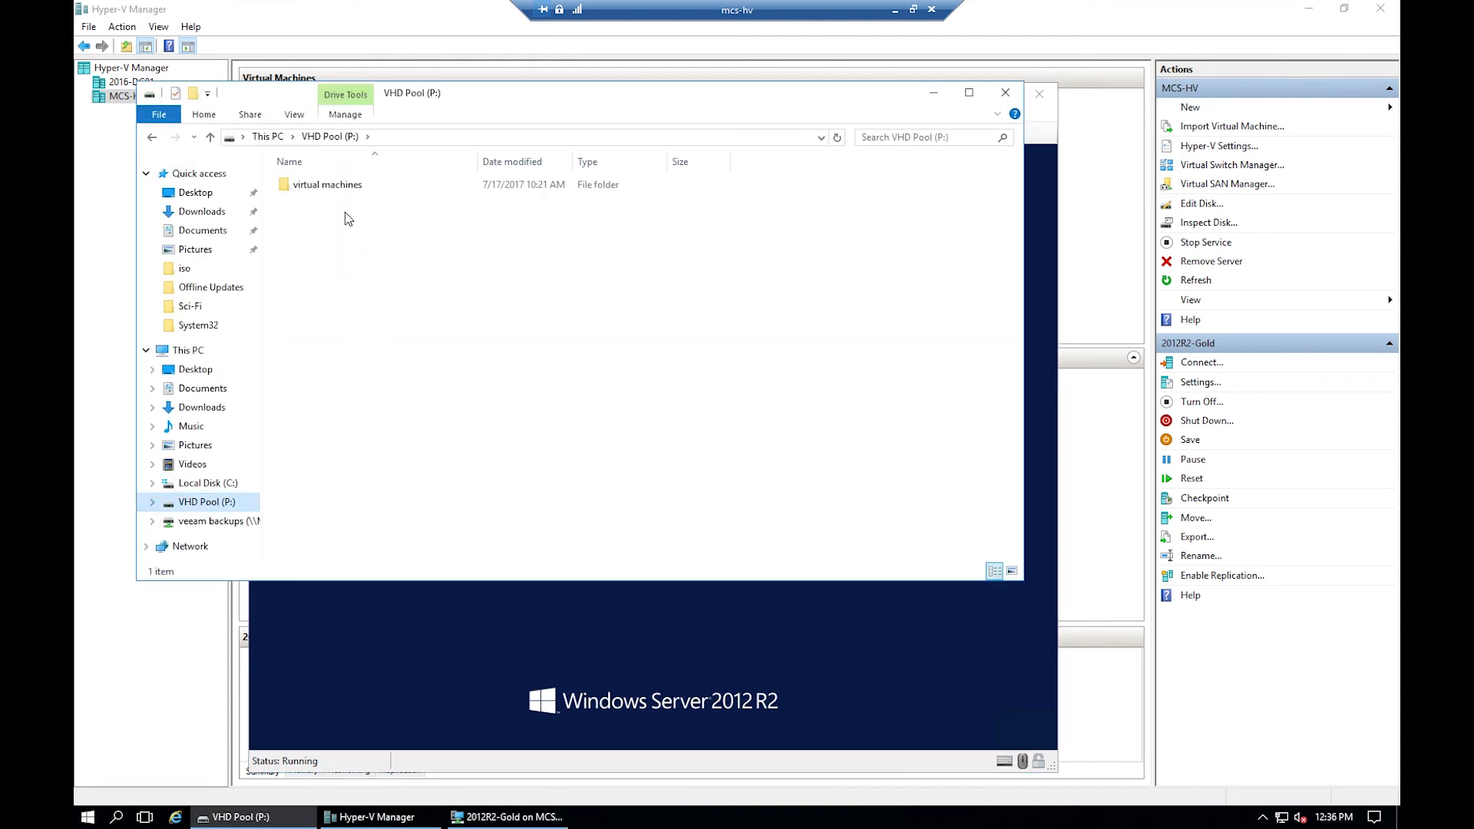
{"action": "double_click", "coordinate": [345, 185]}
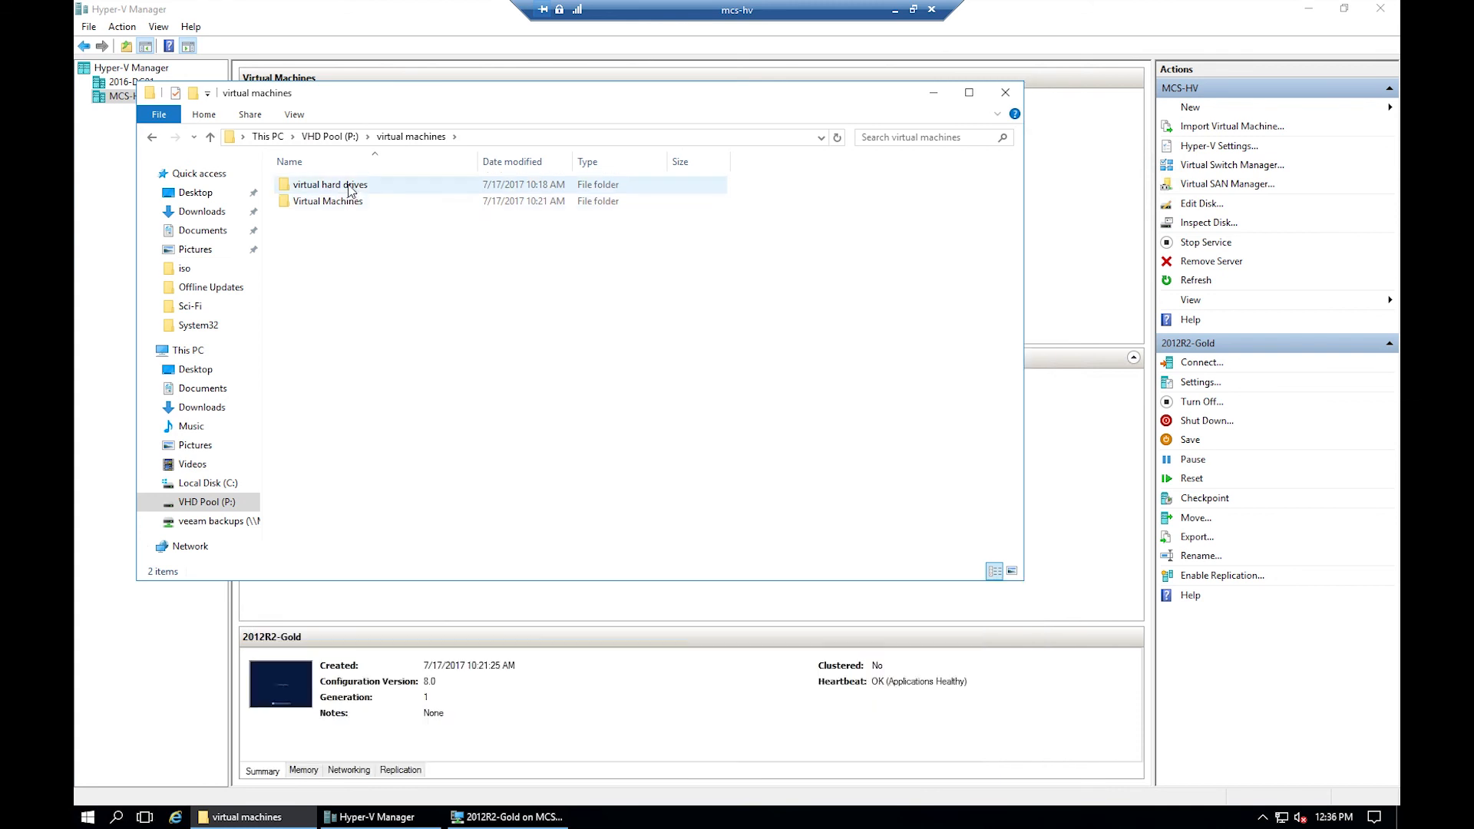
{"action": "double_click", "coordinate": [345, 185]}
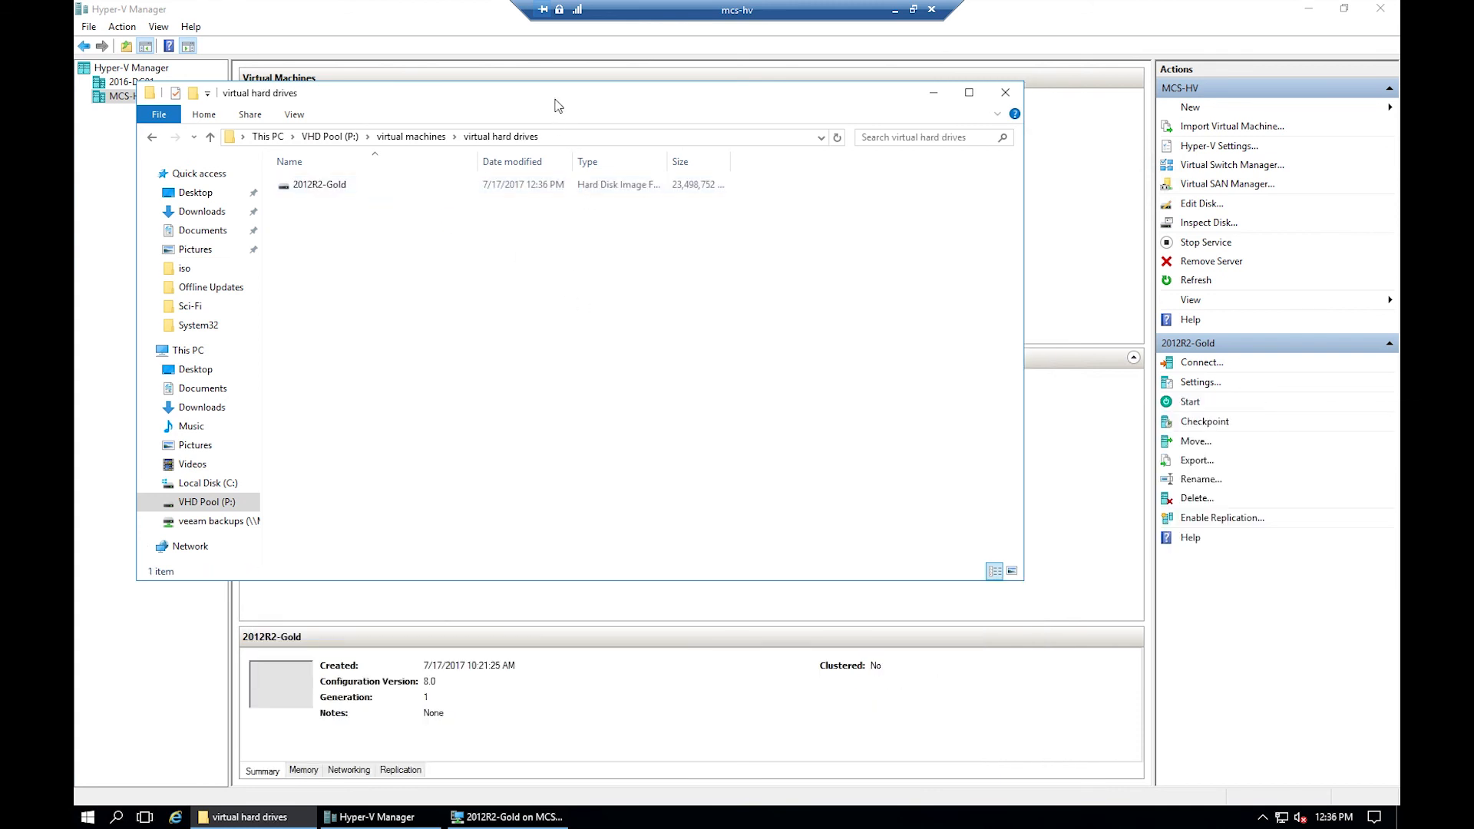
{"action": "left_click_drag", "start_coordinate": [553, 99], "coordinate": [733, 176]}
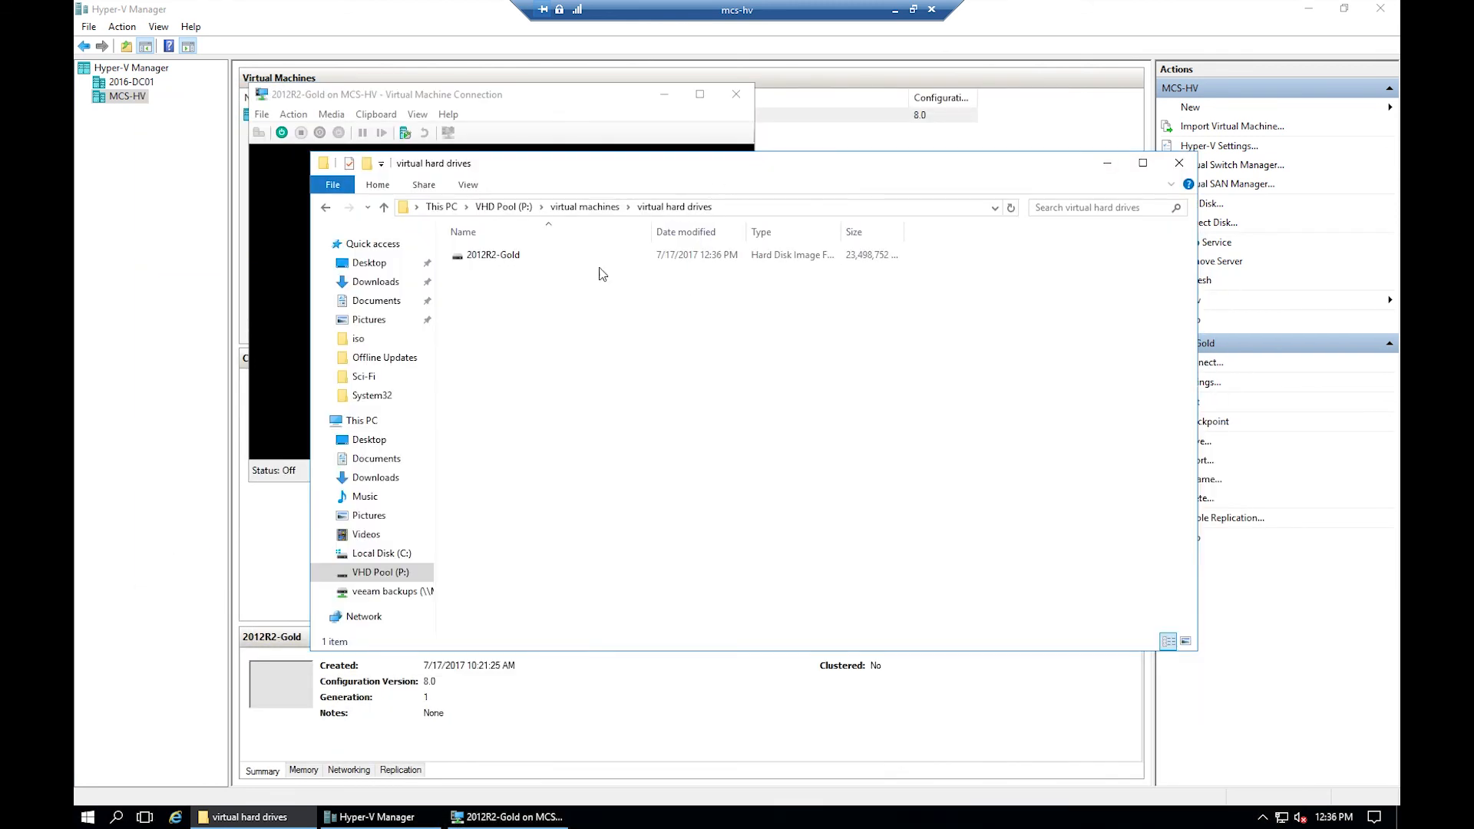
- Rename the 2012R2-Gold disk image to MCS-BACKUP and close File Explorer
{"action": "right_click", "coordinate": [479, 255]}
{"action": "left_click", "coordinate": [603, 165]}
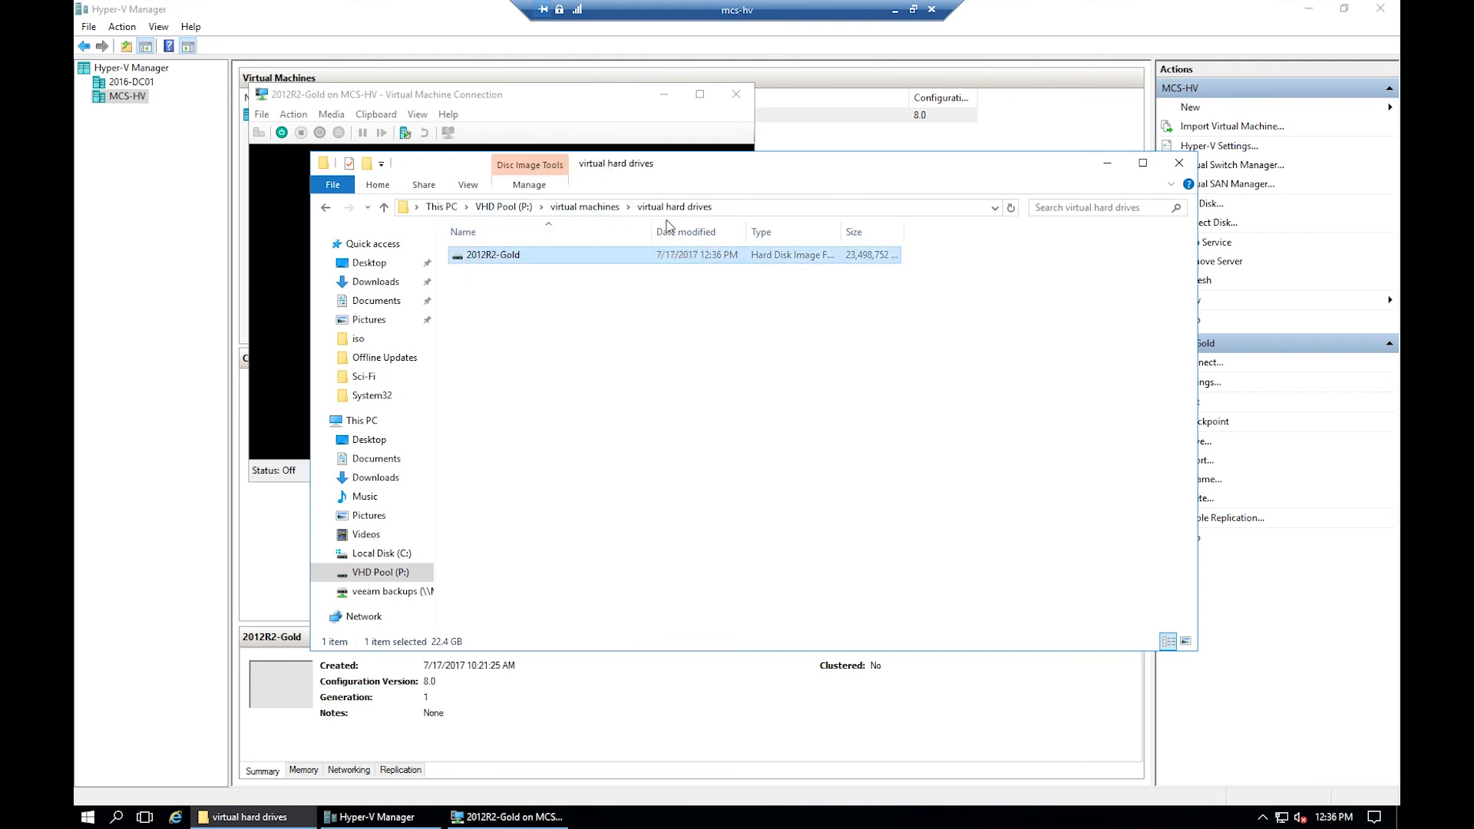
{"action": "right_click", "coordinate": [501, 264]}
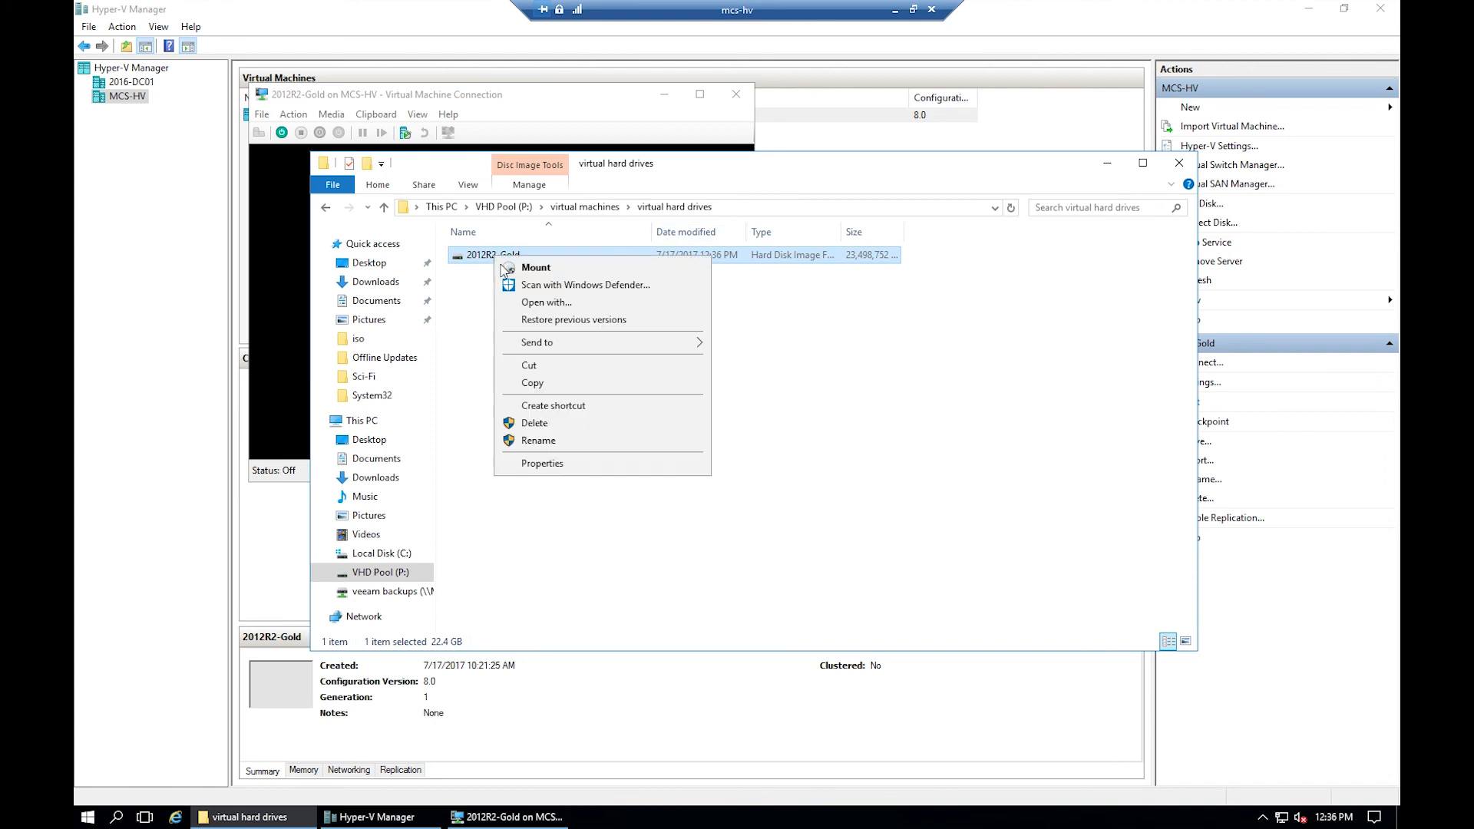
{"action": "left_click", "coordinate": [554, 440]}
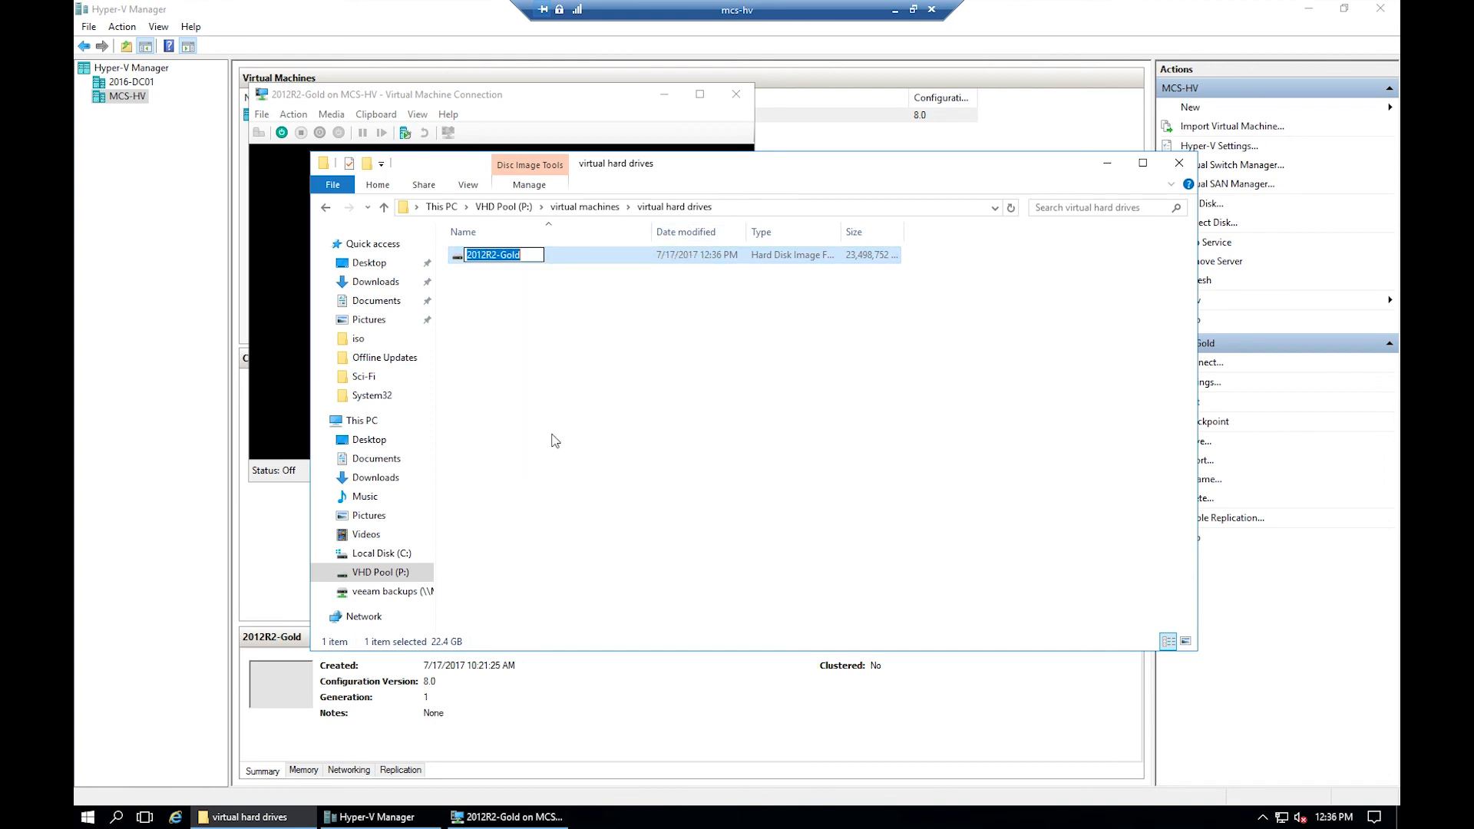
{"action": "type", "text": "MCS-BACKUP"}
{"action": "key", "text": "Return"}
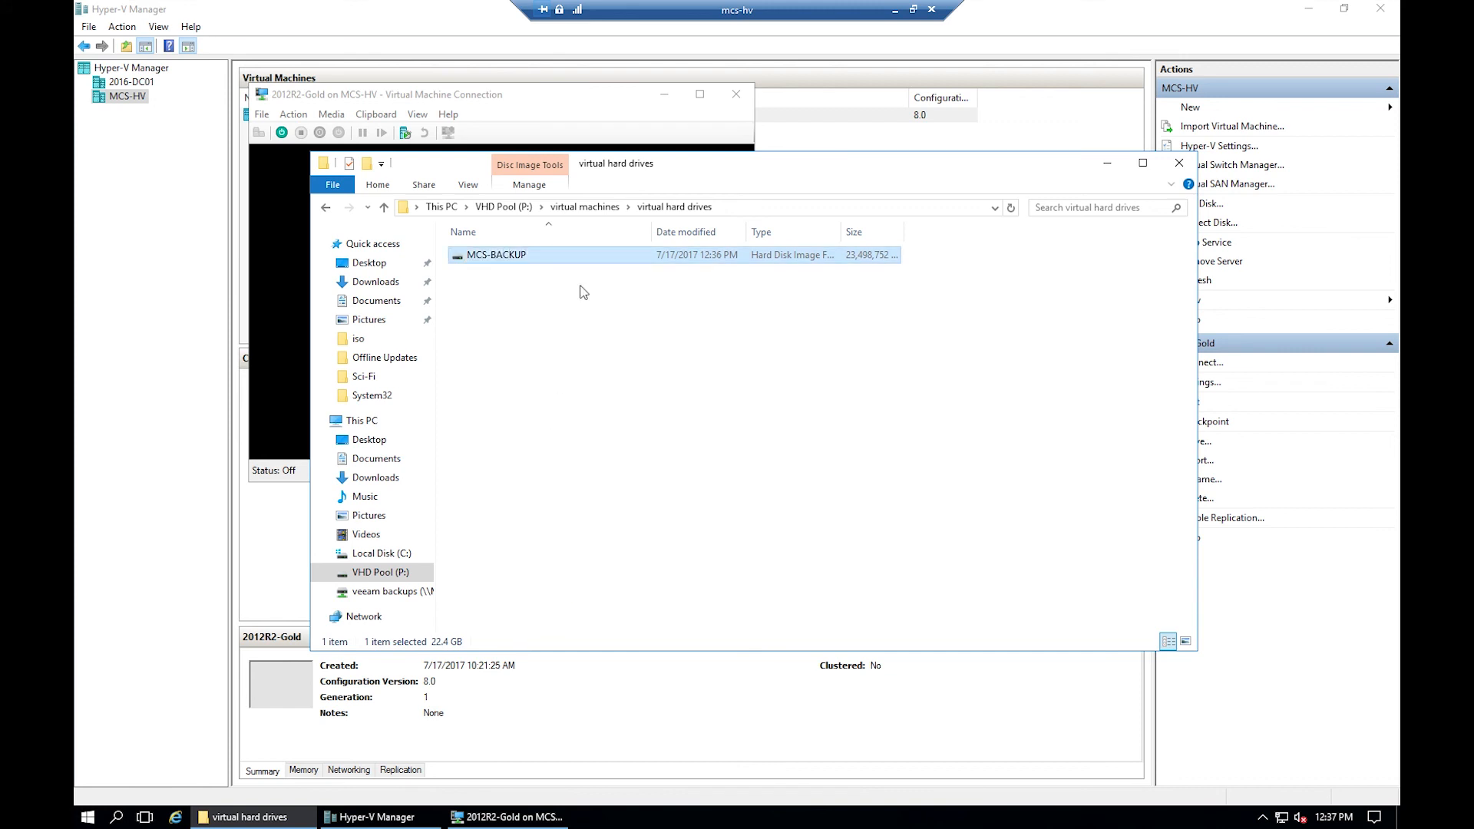
{"action": "left_click", "coordinate": [1179, 164]}
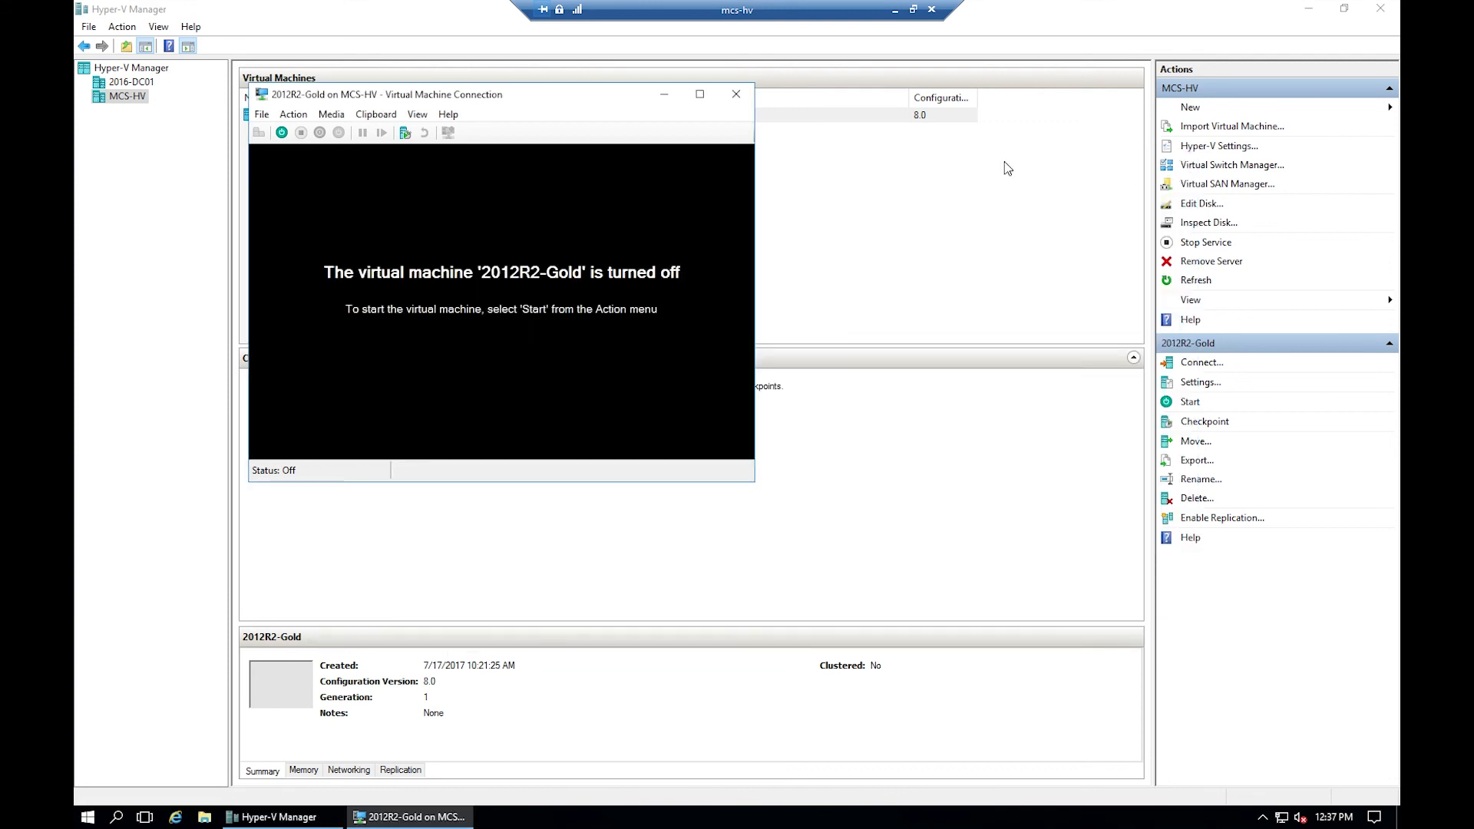
- Close the VM connection window and rename the 2012R2-Gold VM to MCS-BACKUP in its settings
{"action": "left_click", "coordinate": [736, 94]}
{"action": "right_click", "coordinate": [108, 93]}
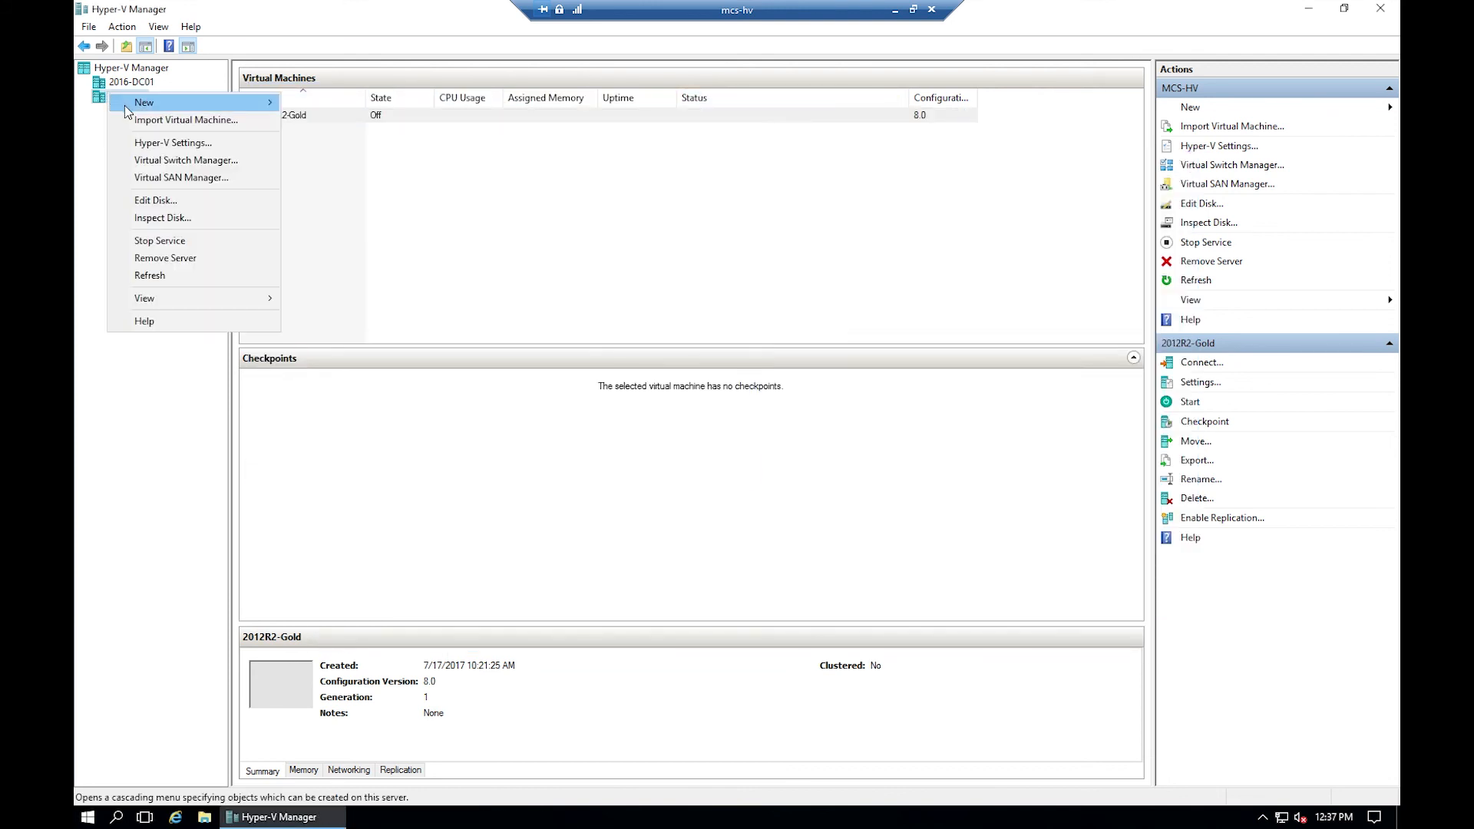
{"action": "left_click", "coordinate": [483, 117]}
{"action": "right_click", "coordinate": [338, 116]}
{"action": "left_click", "coordinate": [365, 146]}
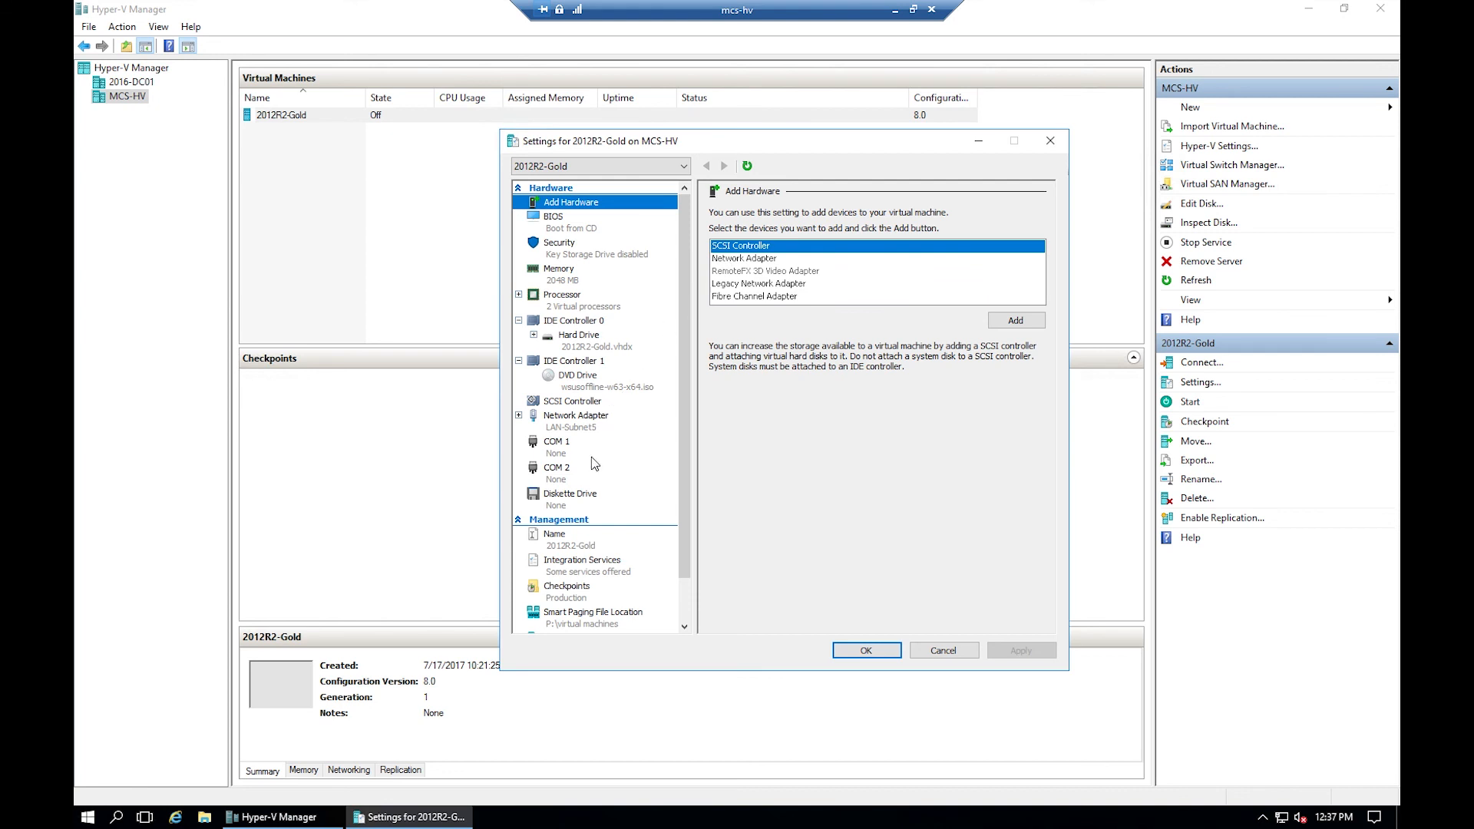
{"action": "left_click", "coordinate": [568, 539]}
{"action": "left_click_drag", "start_coordinate": [774, 230], "coordinate": [672, 238]}
{"action": "type", "text": "MC"}
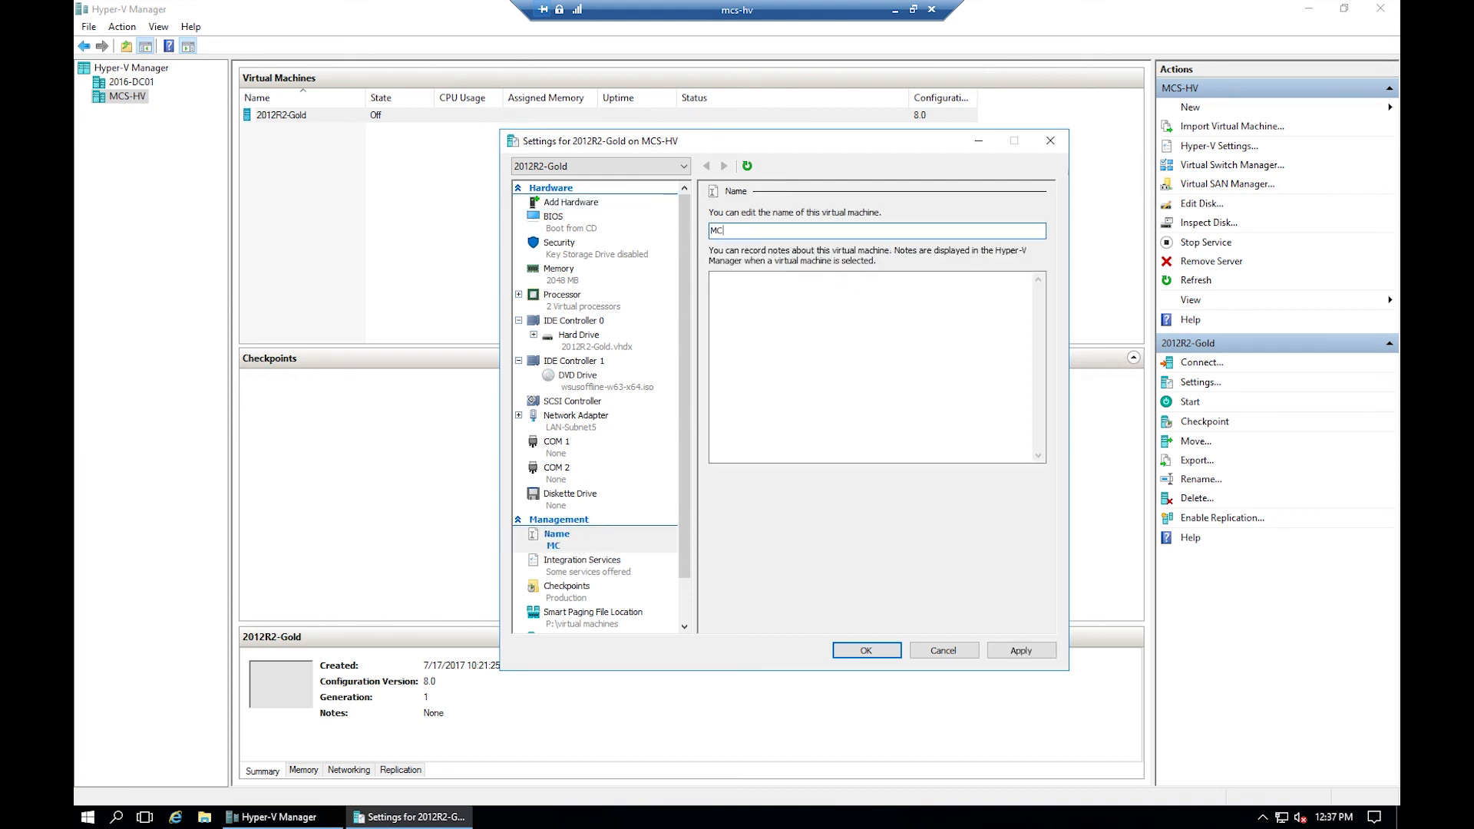
{"action": "type", "text": "S-BACKUP"}
{"action": "key", "text": "Return"}
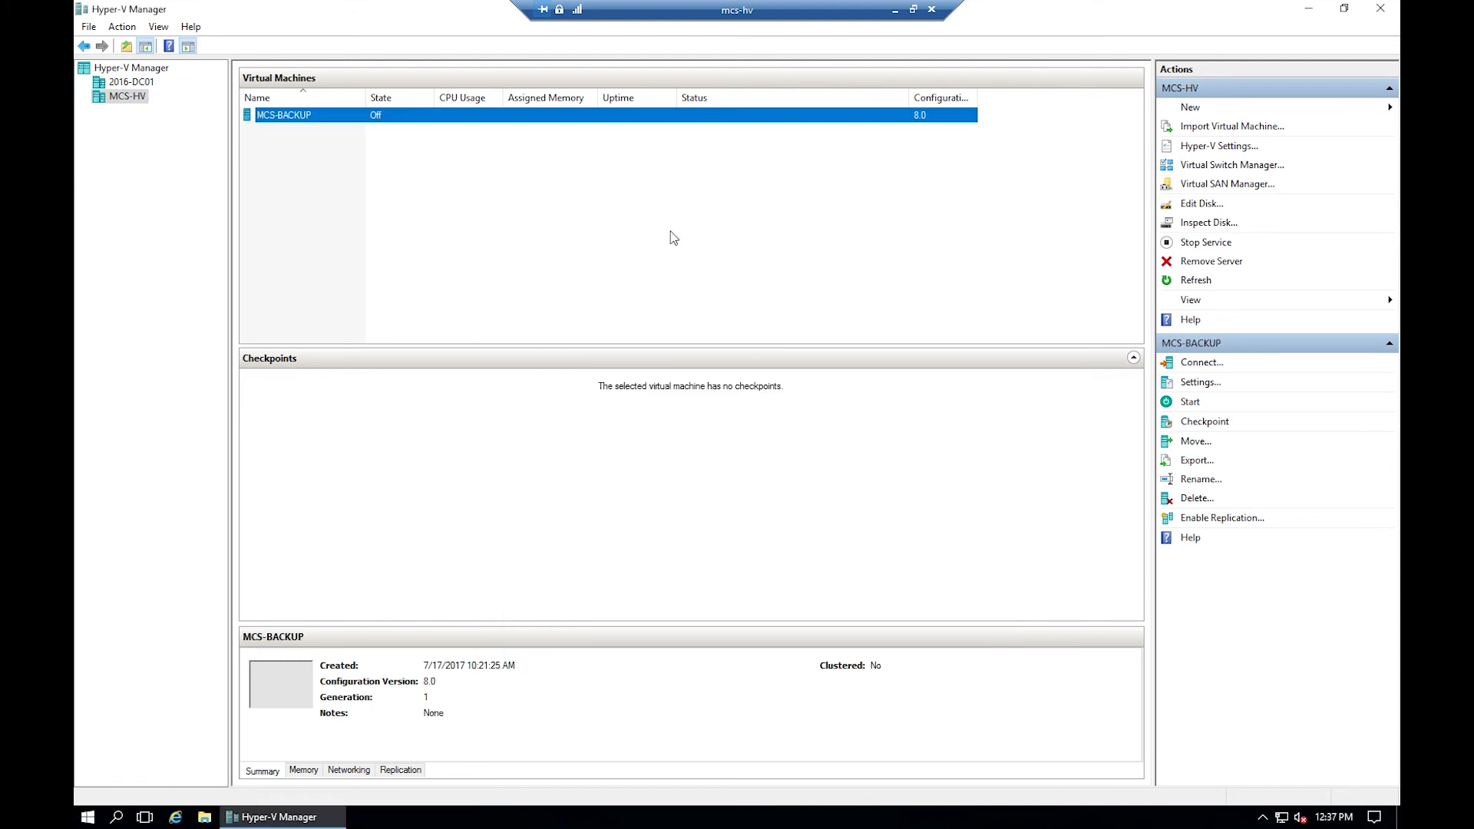
- Point the VM's hard drive to MCS-BACKUP.vhdx, apply, and connect to the VM
{"action": "right_click", "coordinate": [293, 116]}
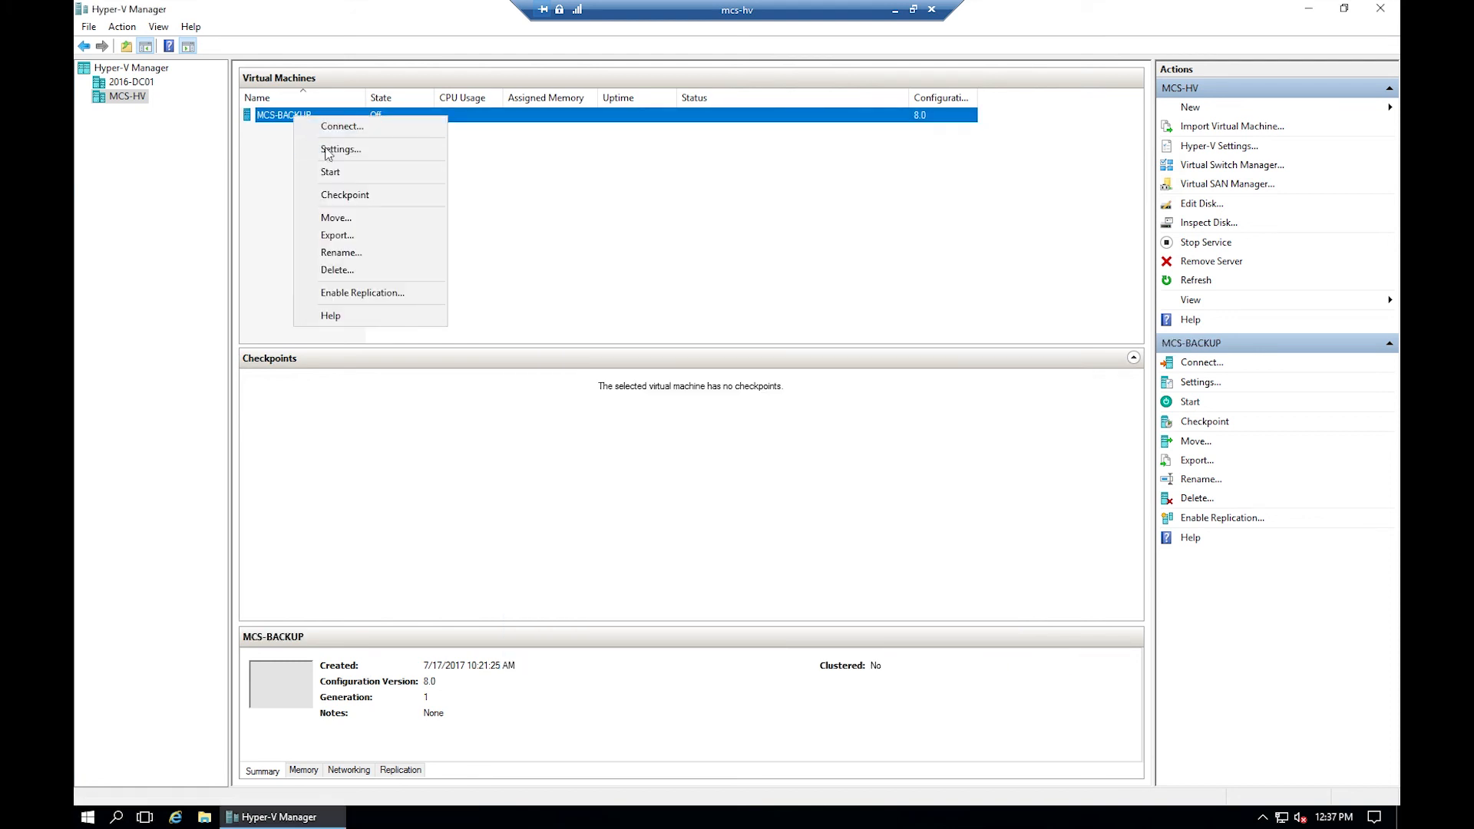
{"action": "left_click", "coordinate": [334, 149]}
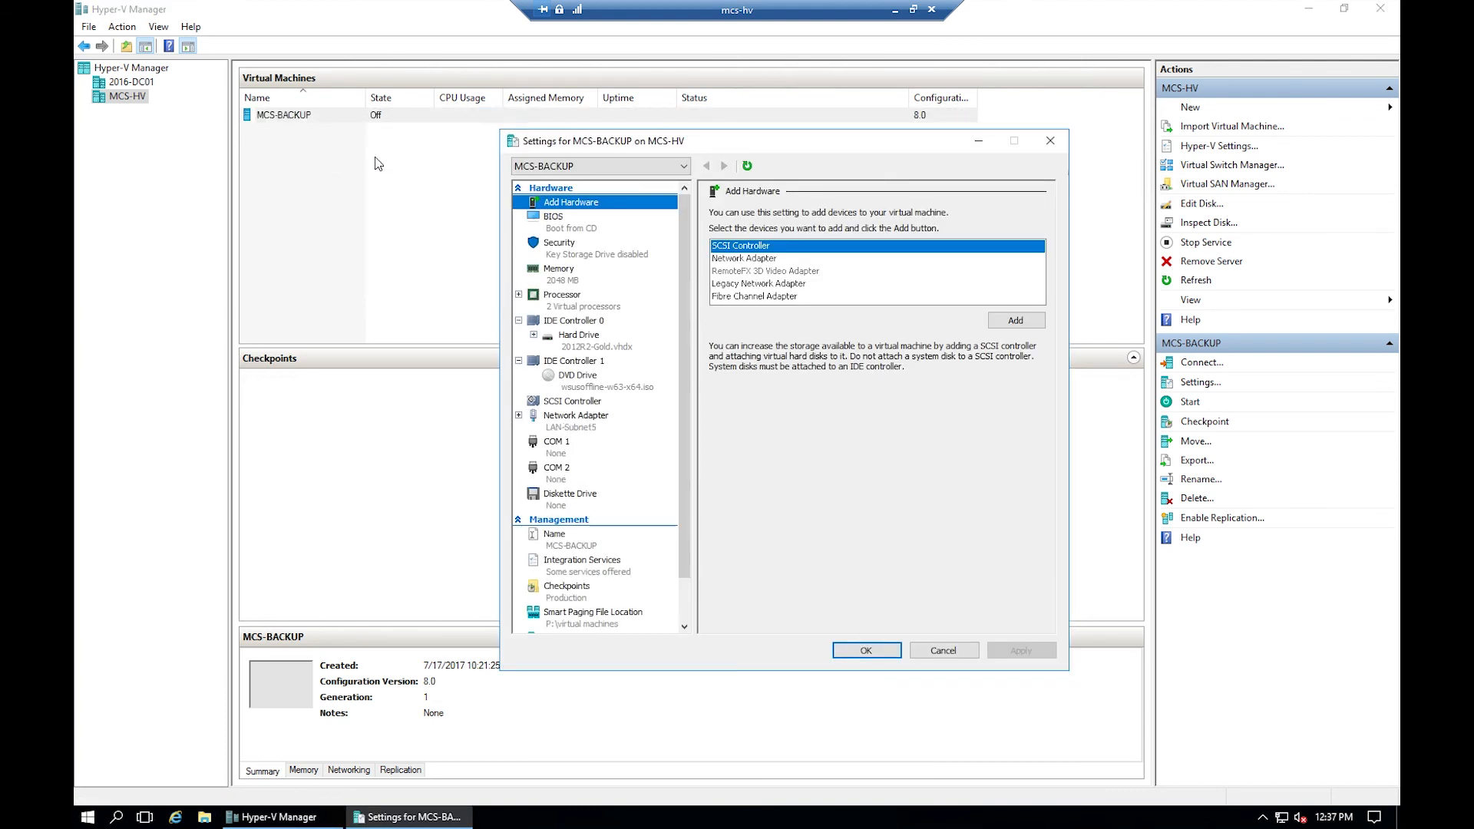
{"action": "left_click", "coordinate": [604, 340]}
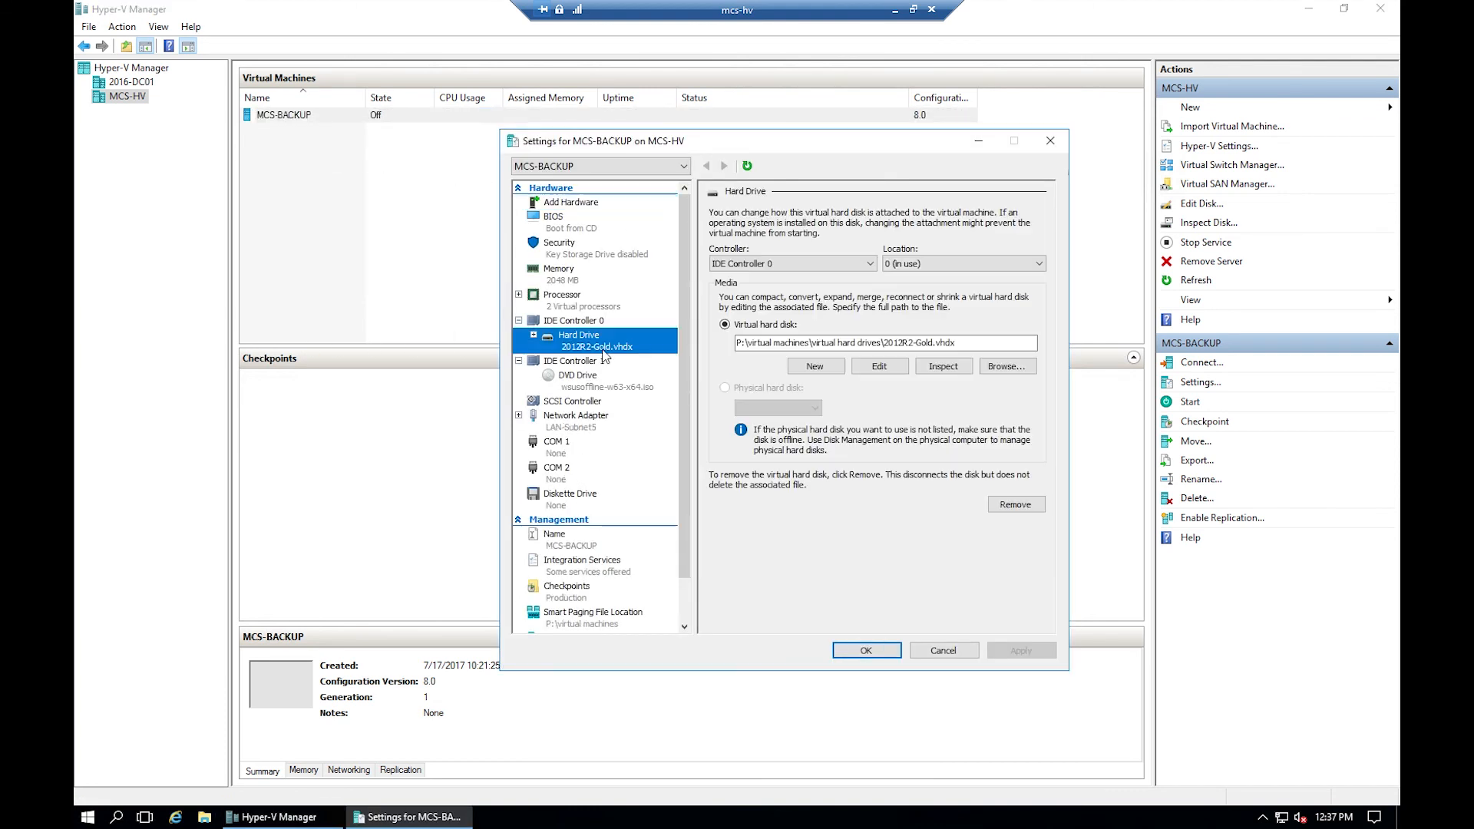
{"action": "left_click", "coordinate": [1006, 366]}
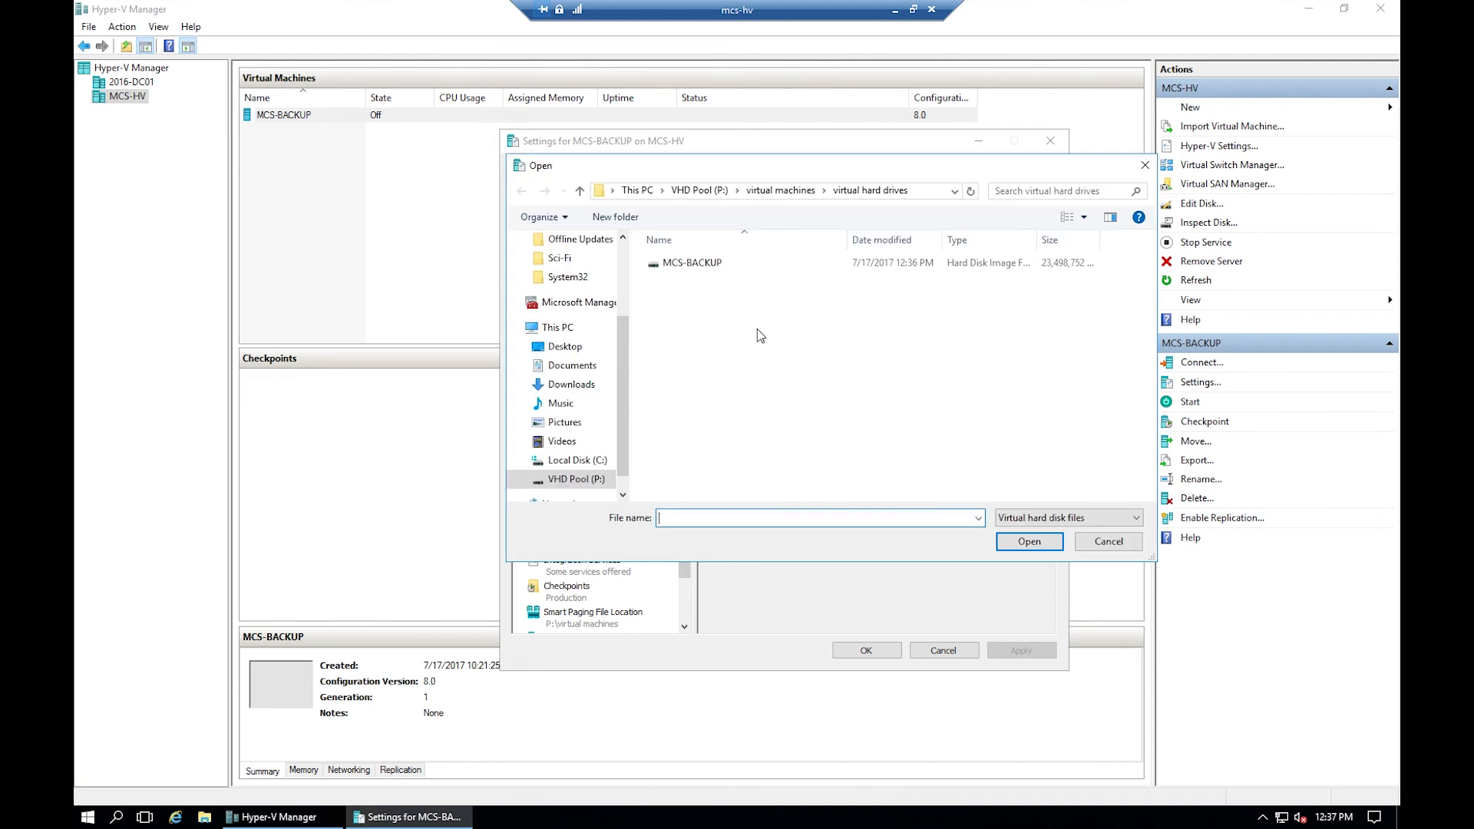
{"action": "left_click", "coordinate": [687, 265]}
{"action": "left_click", "coordinate": [1029, 541]}
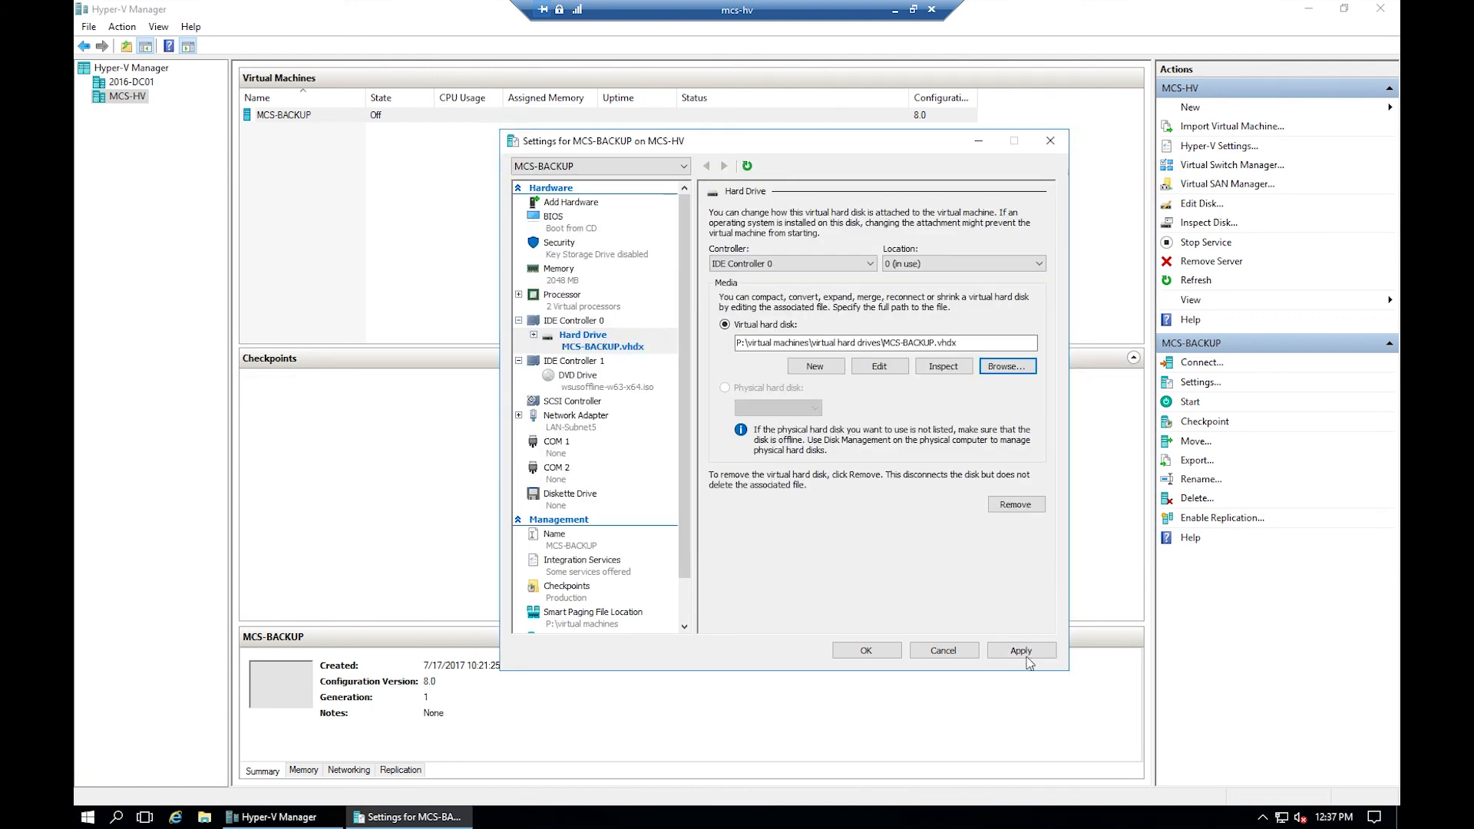
{"action": "left_click", "coordinate": [1021, 651]}
{"action": "left_click", "coordinate": [867, 651]}
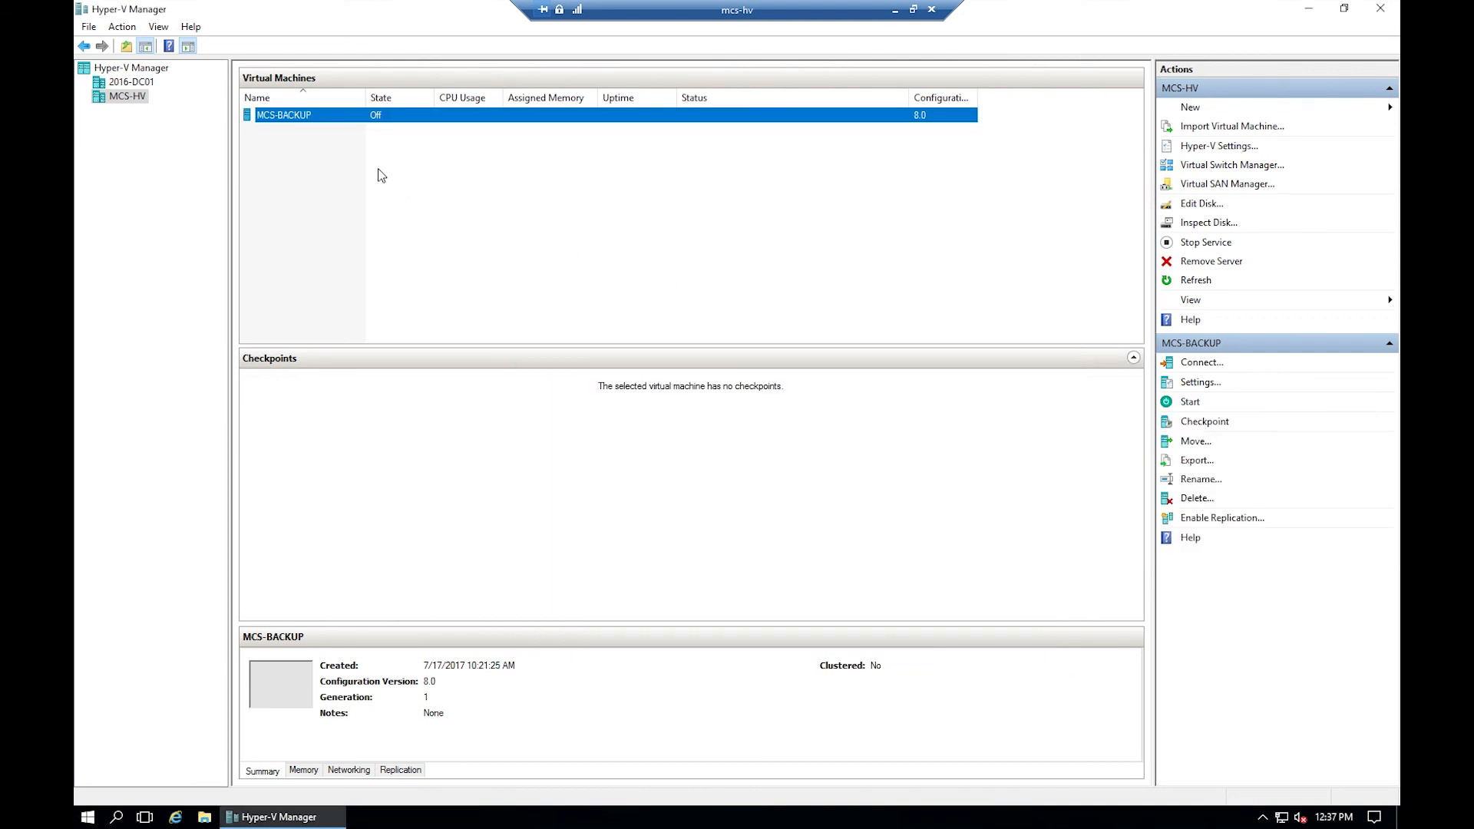
{"action": "right_click", "coordinate": [320, 129]}
{"action": "left_click", "coordinate": [347, 132]}
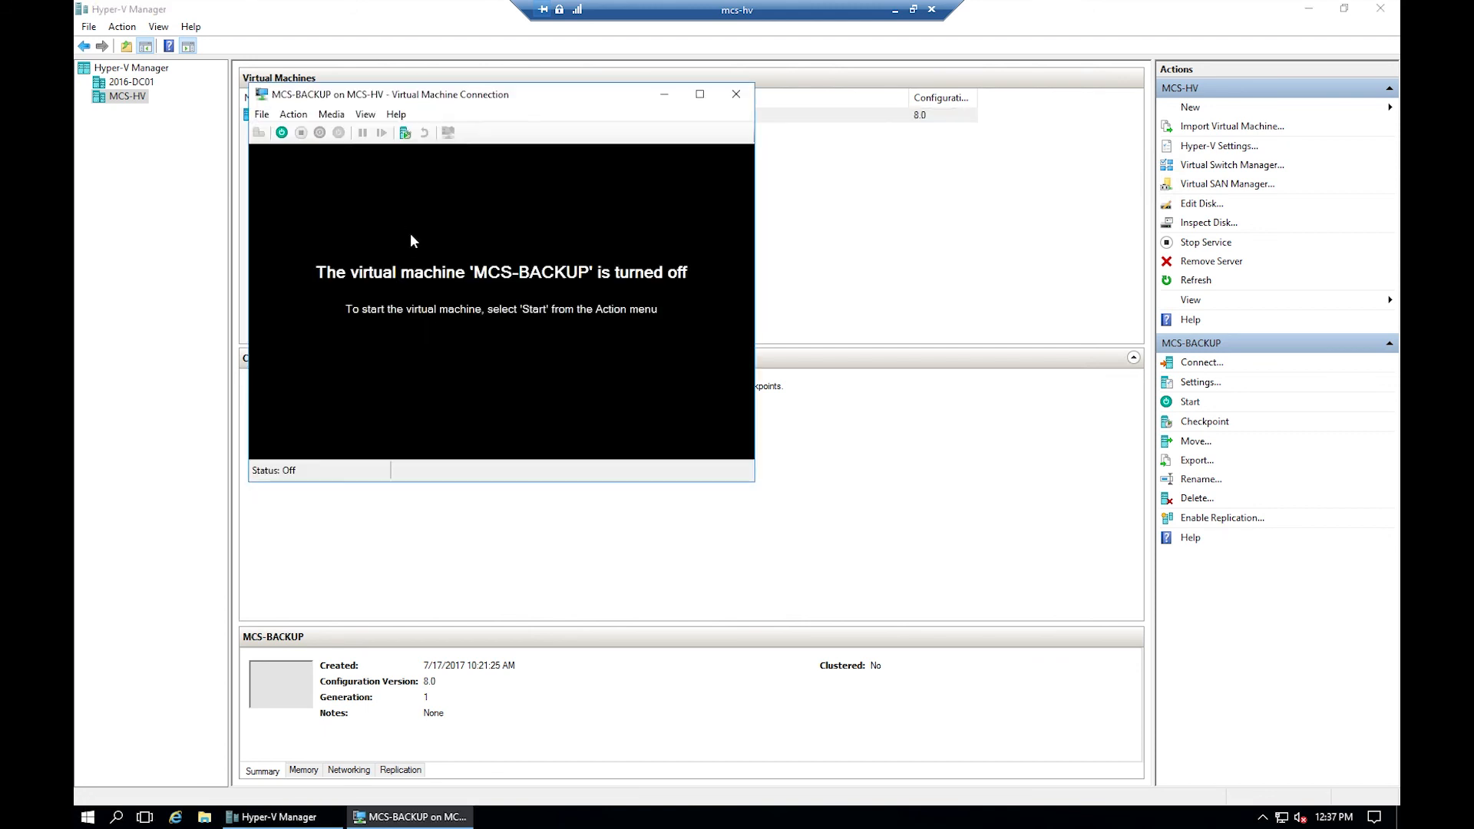
- Power on MCS-BACKUP and sign in through Ctrl+Alt+Delete with the administrator password
{"action": "left_click", "coordinate": [282, 132]}
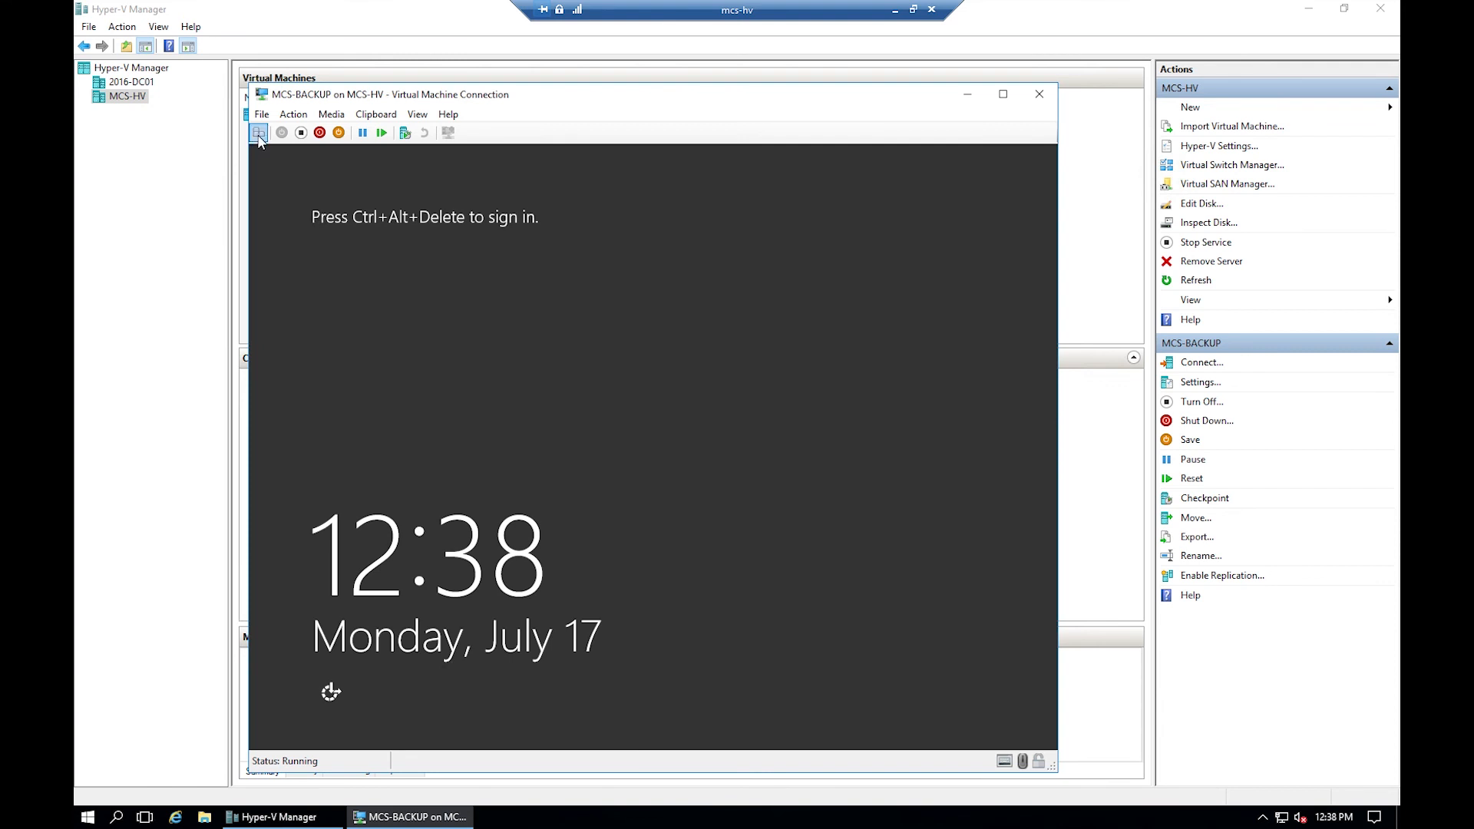
{"action": "left_click", "coordinate": [259, 133]}
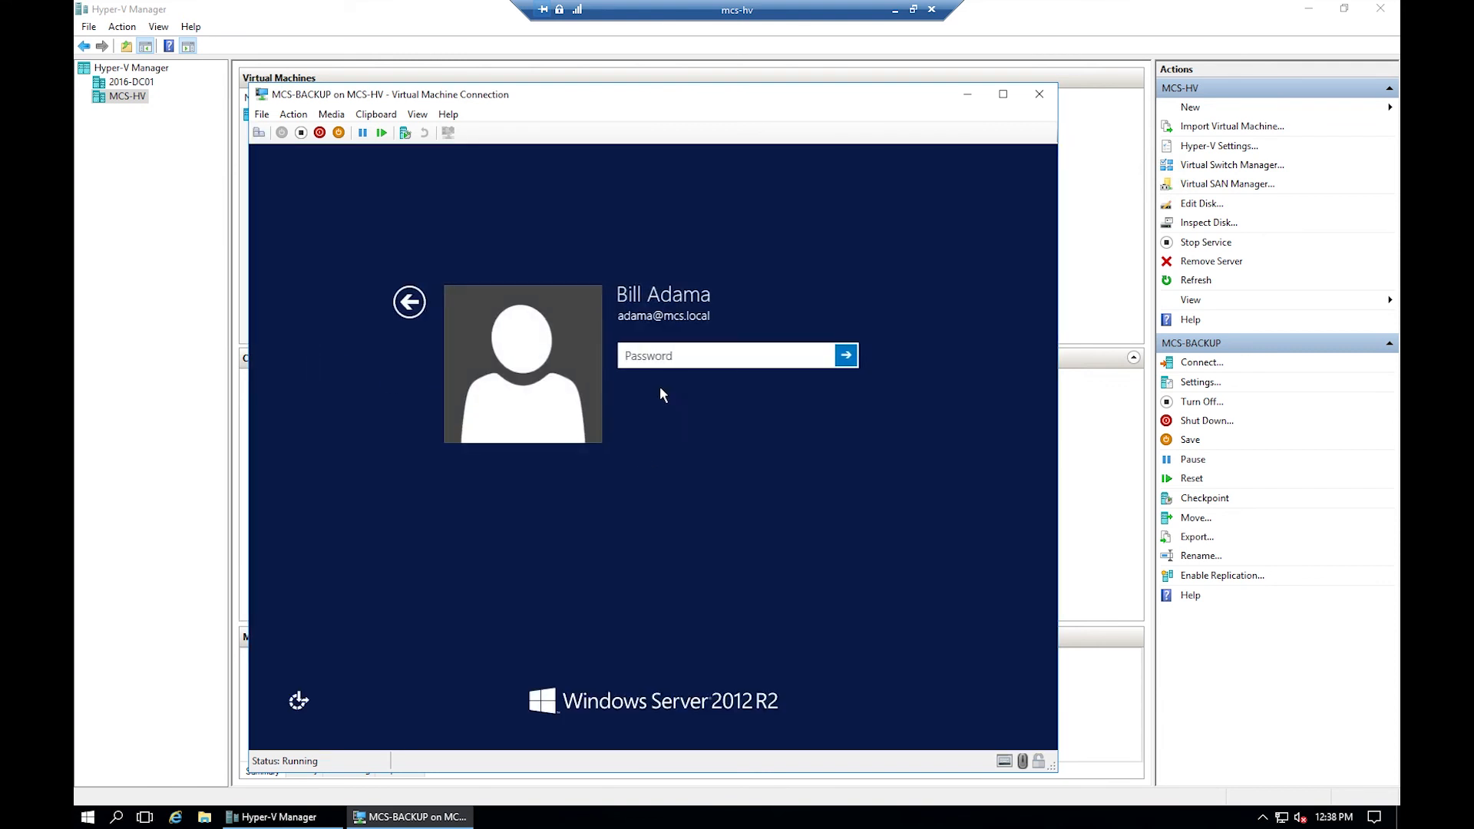
{"action": "type", "text": "••••••••"}
{"action": "key", "text": "Return"}
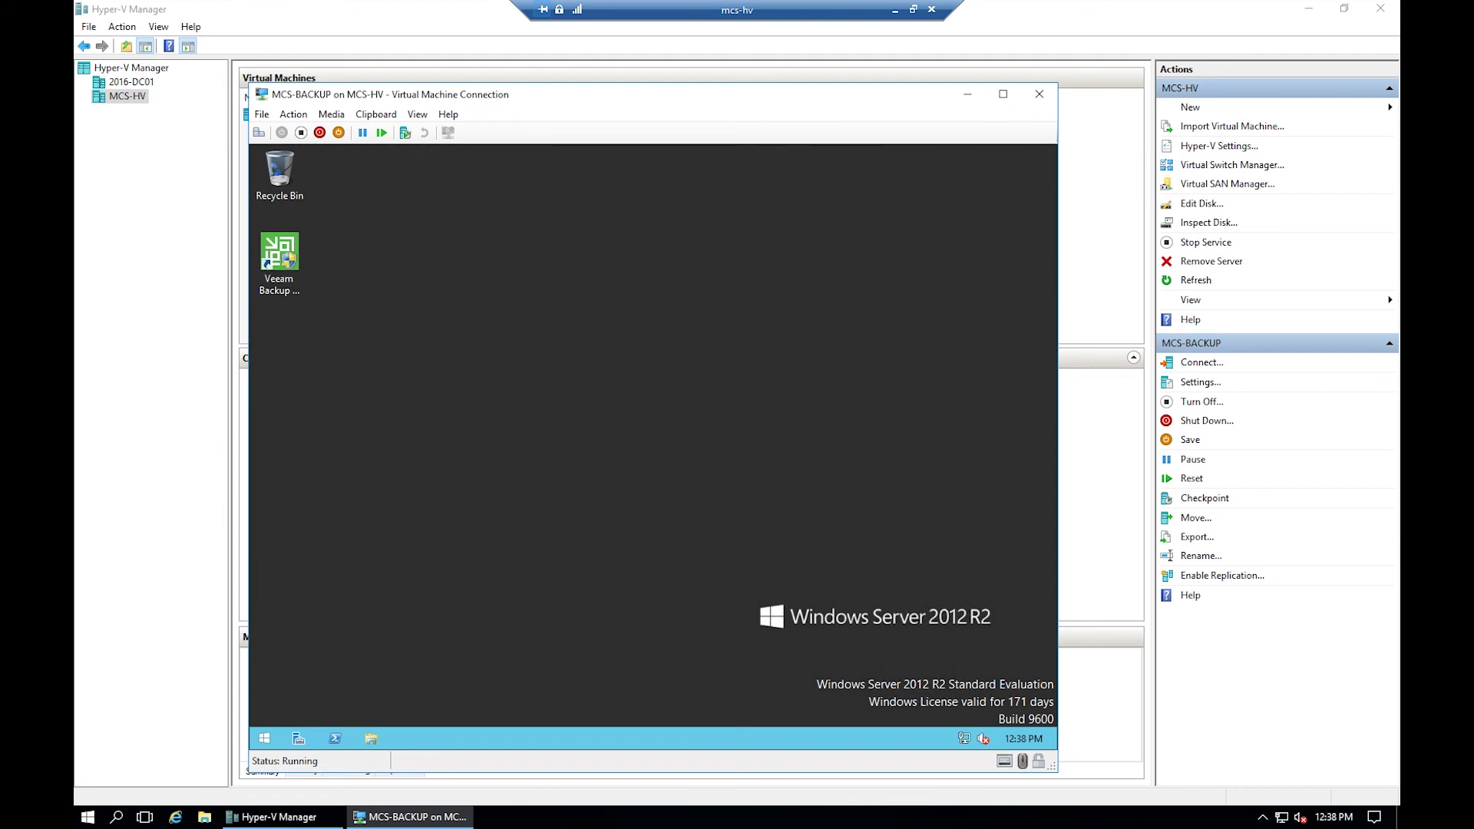
- Launch the Veeam console as administrator and connect to localhost using Windows session authentication
{"action": "left_click", "coordinate": [292, 263]}
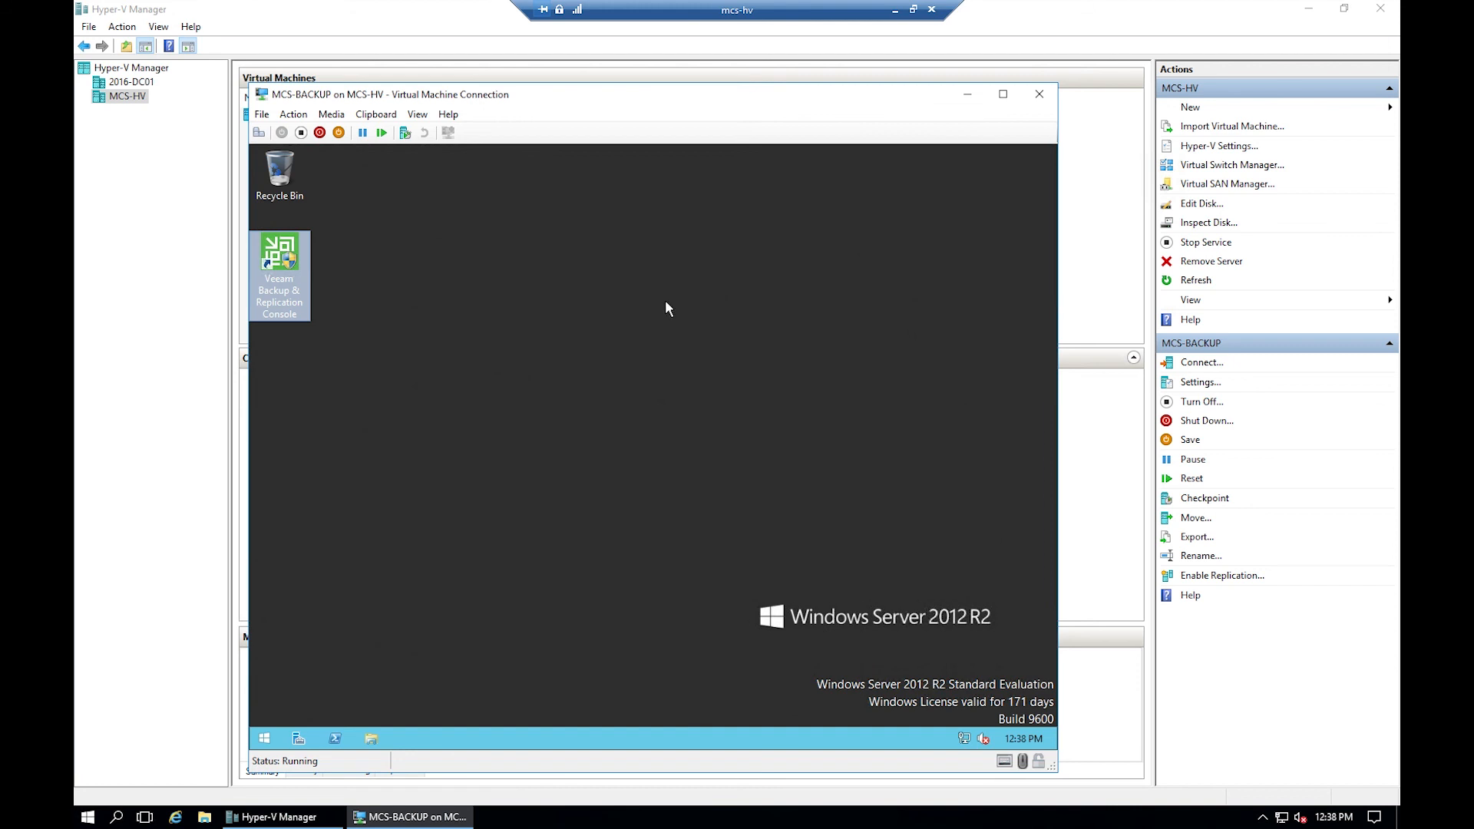
{"action": "double_click", "coordinate": [309, 260]}
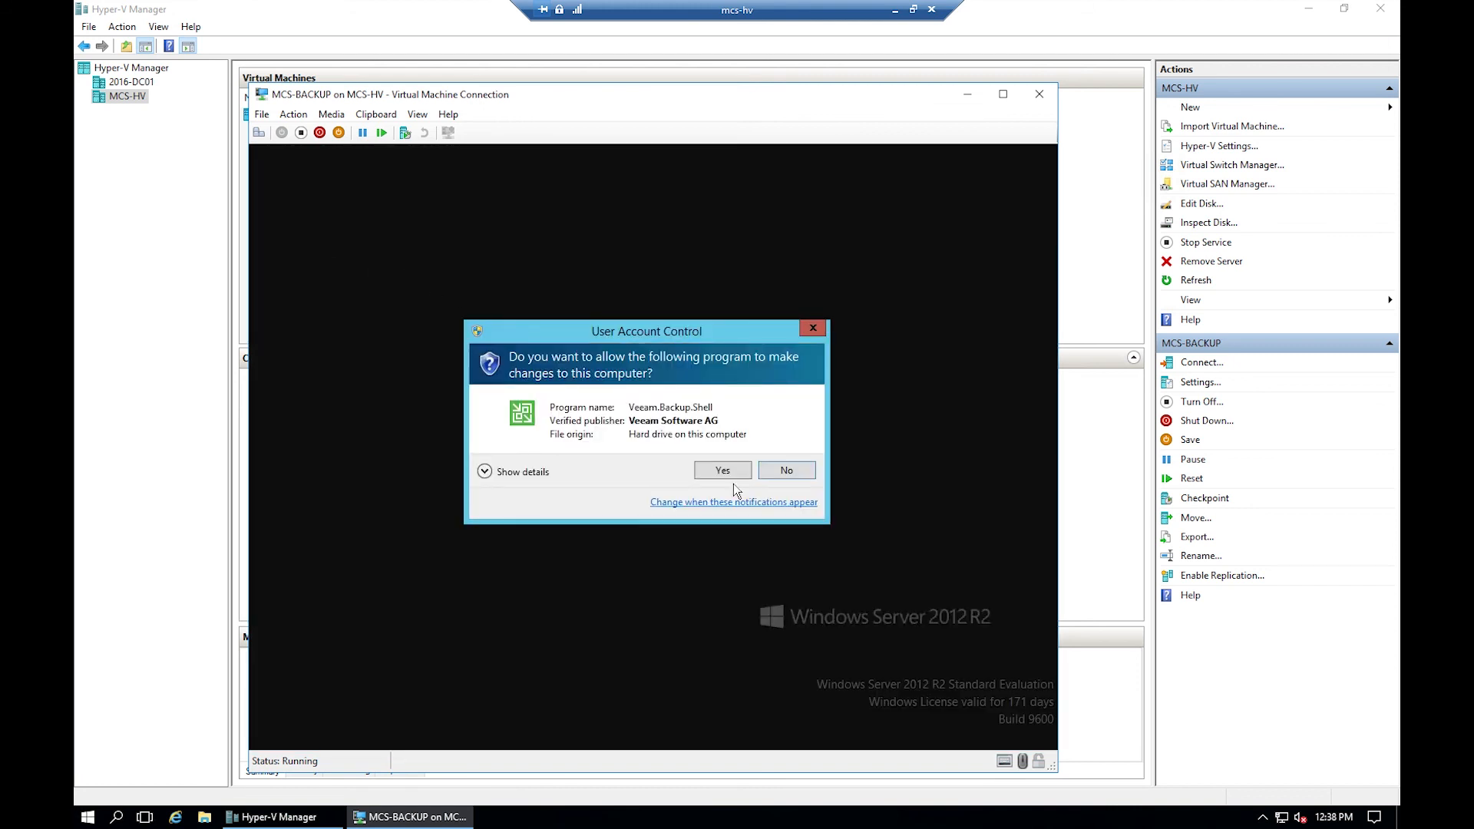
{"action": "left_click", "coordinate": [723, 468]}
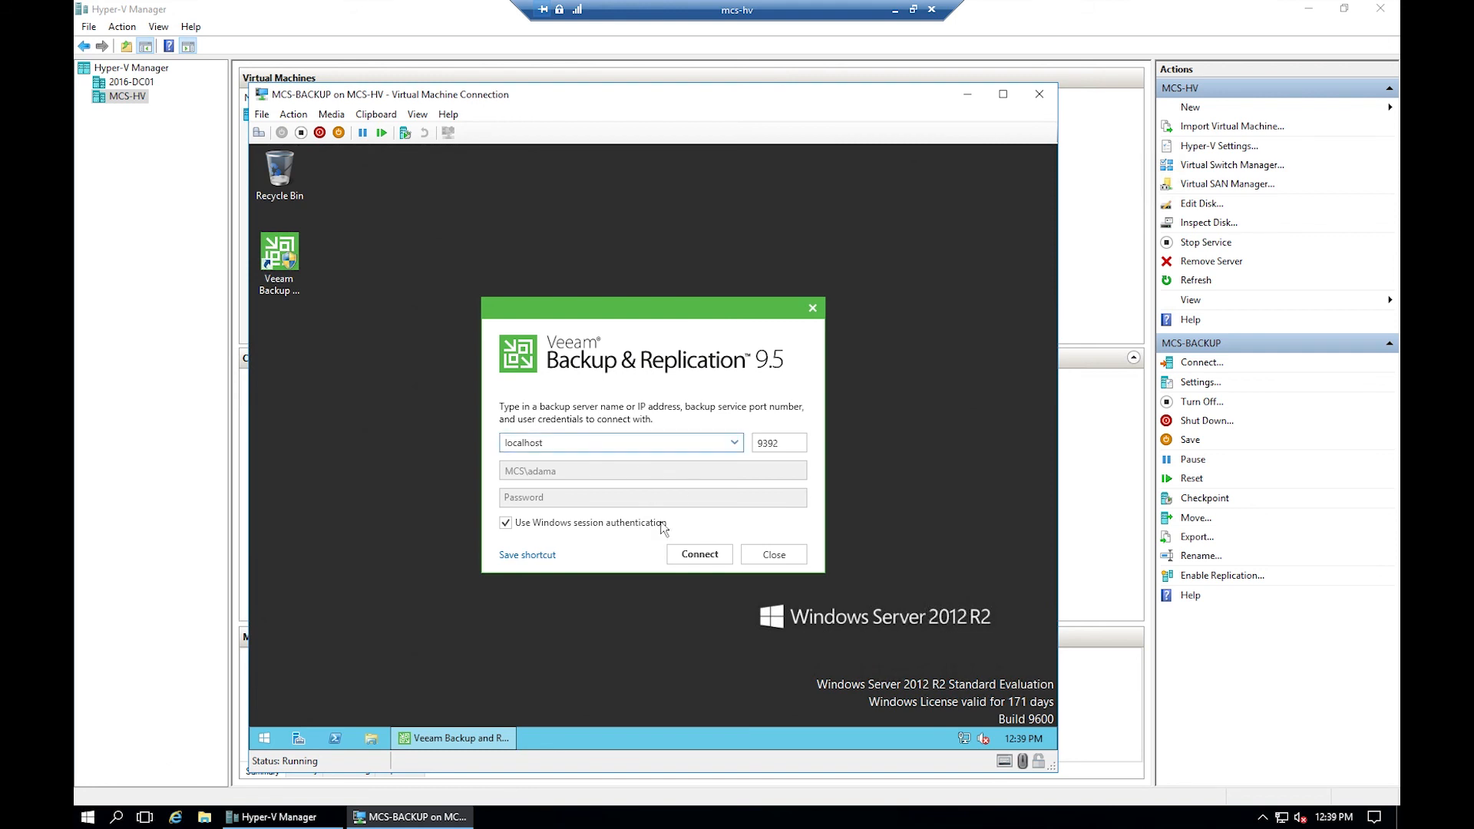
{"action": "left_click", "coordinate": [697, 553]}
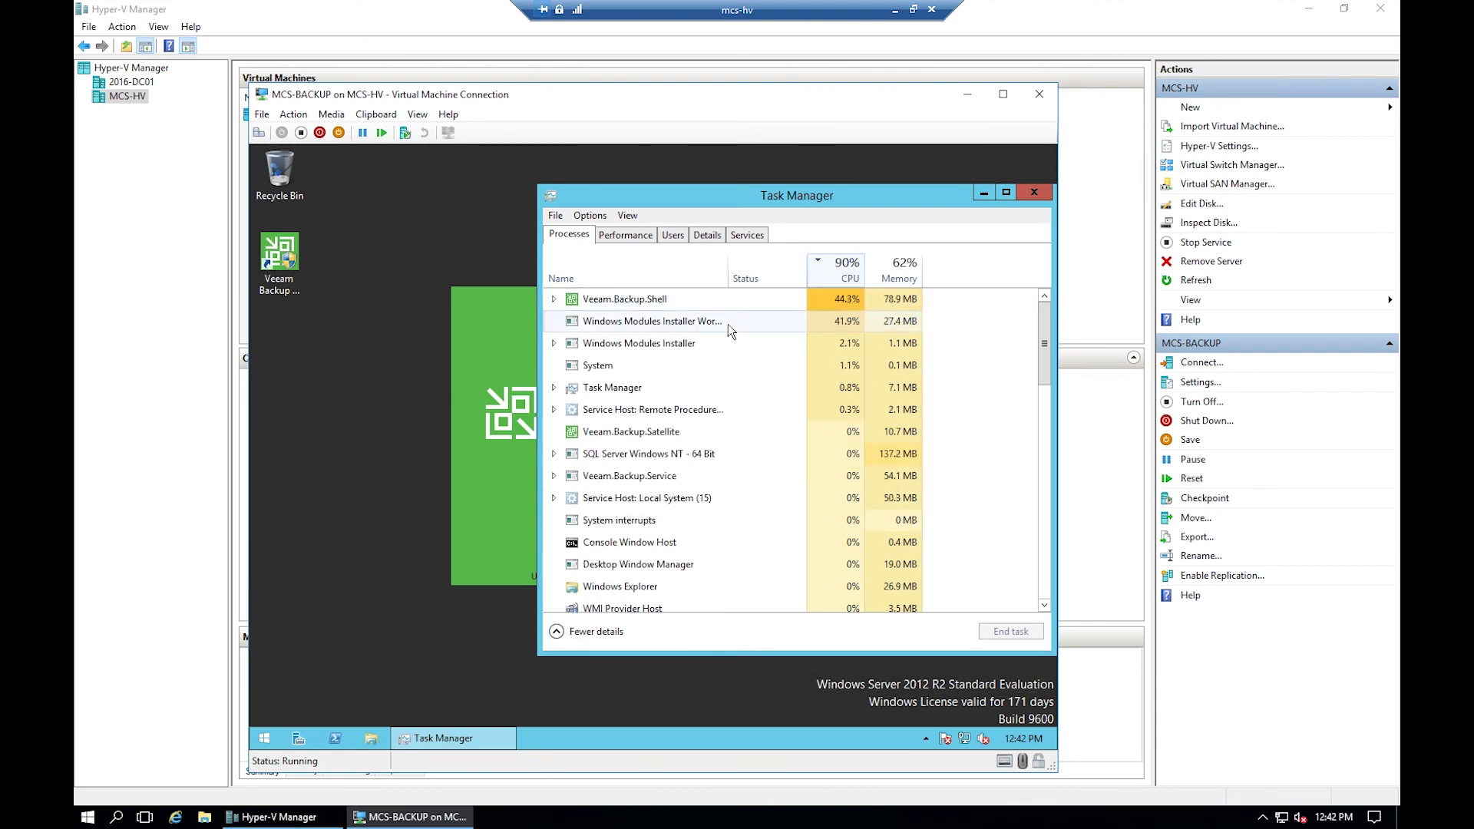
{"action": "left_click", "coordinate": [982, 193]}
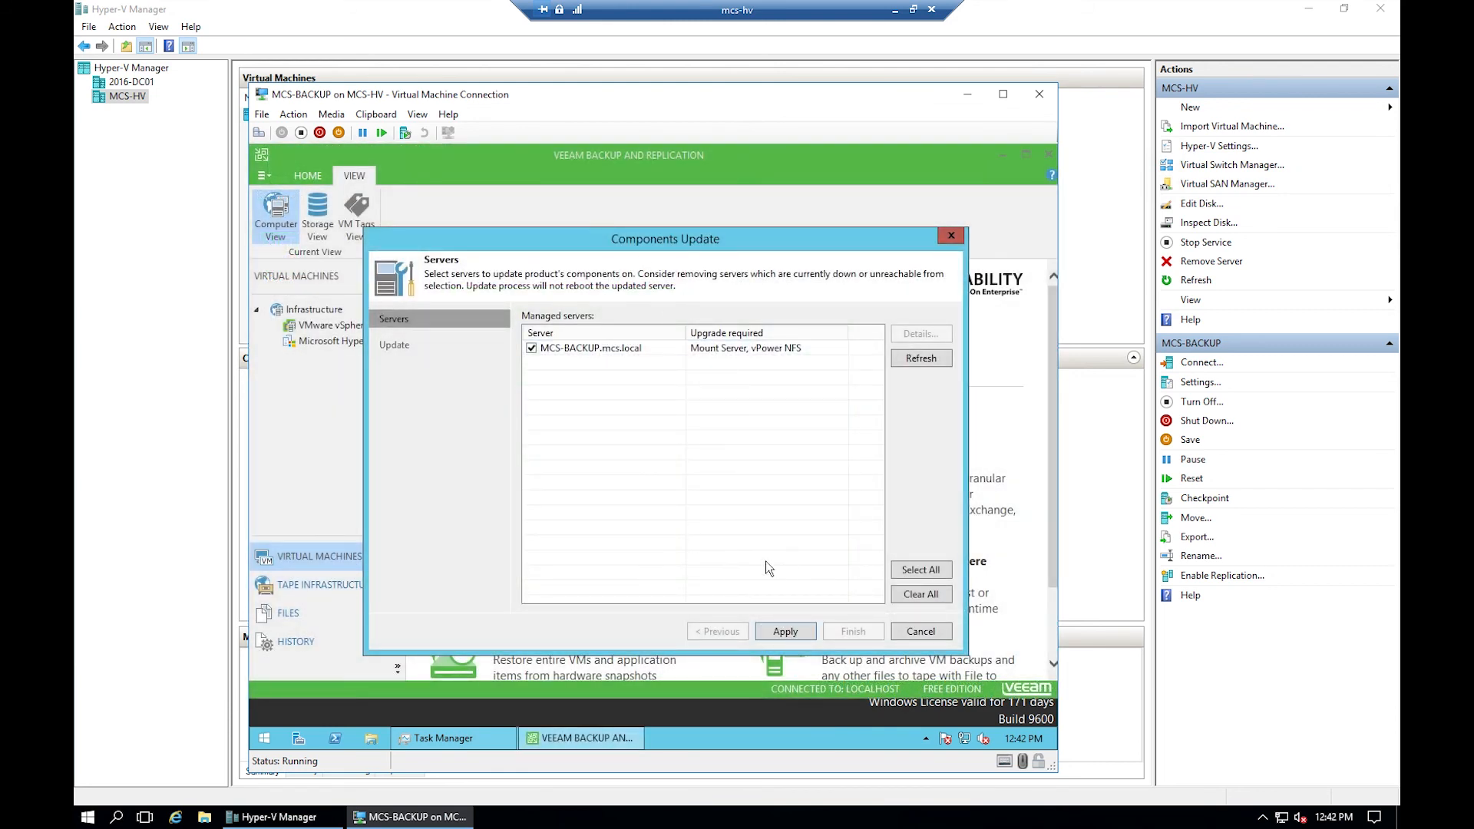
- Upgrade Mount Server and vPower NFS on MCS-BACKUP.mcs.local, then show the empty Microsoft Hyper-V list
{"action": "left_click", "coordinate": [628, 345]}
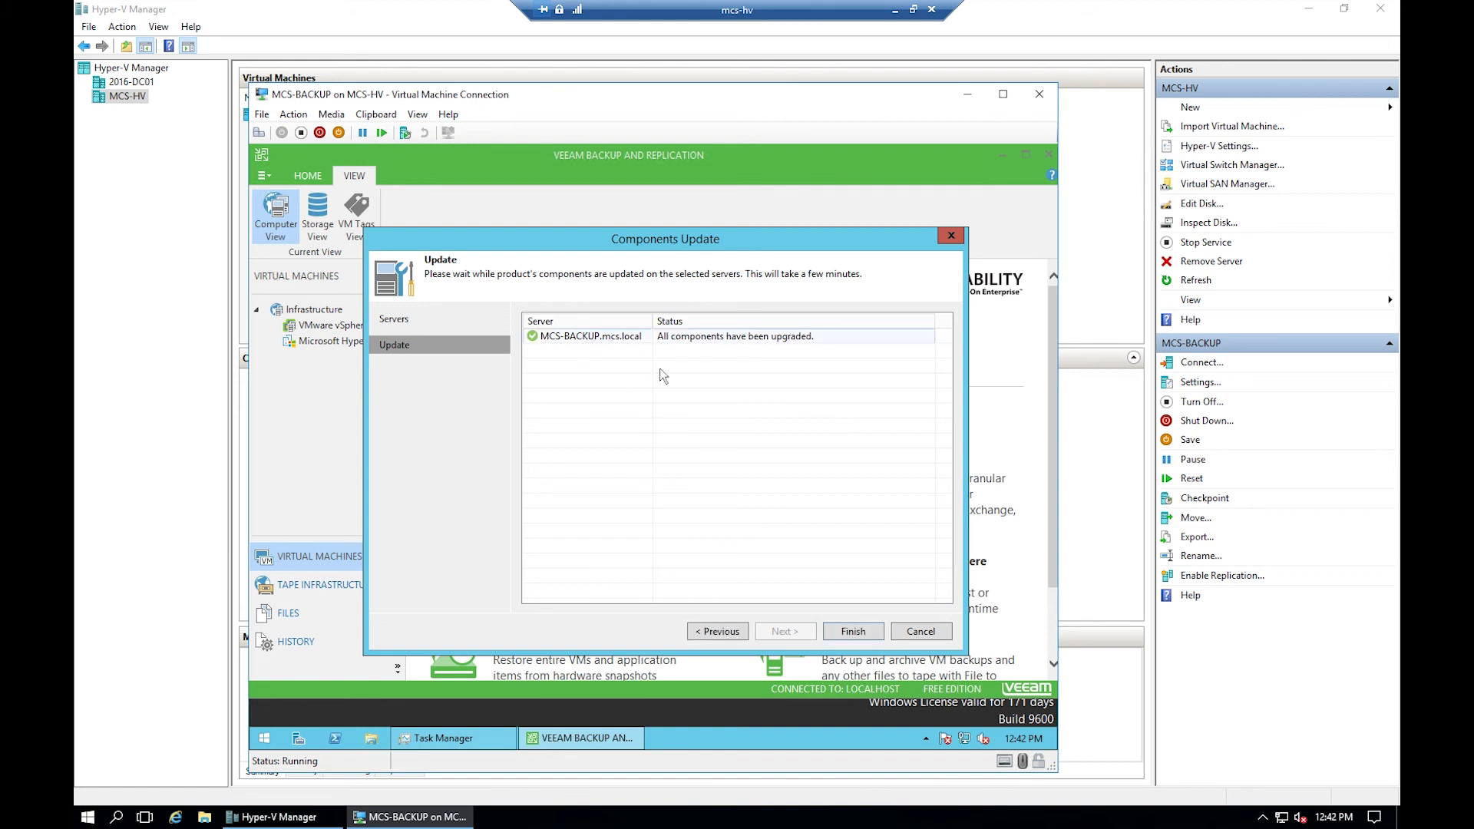
{"action": "left_click", "coordinate": [853, 631]}
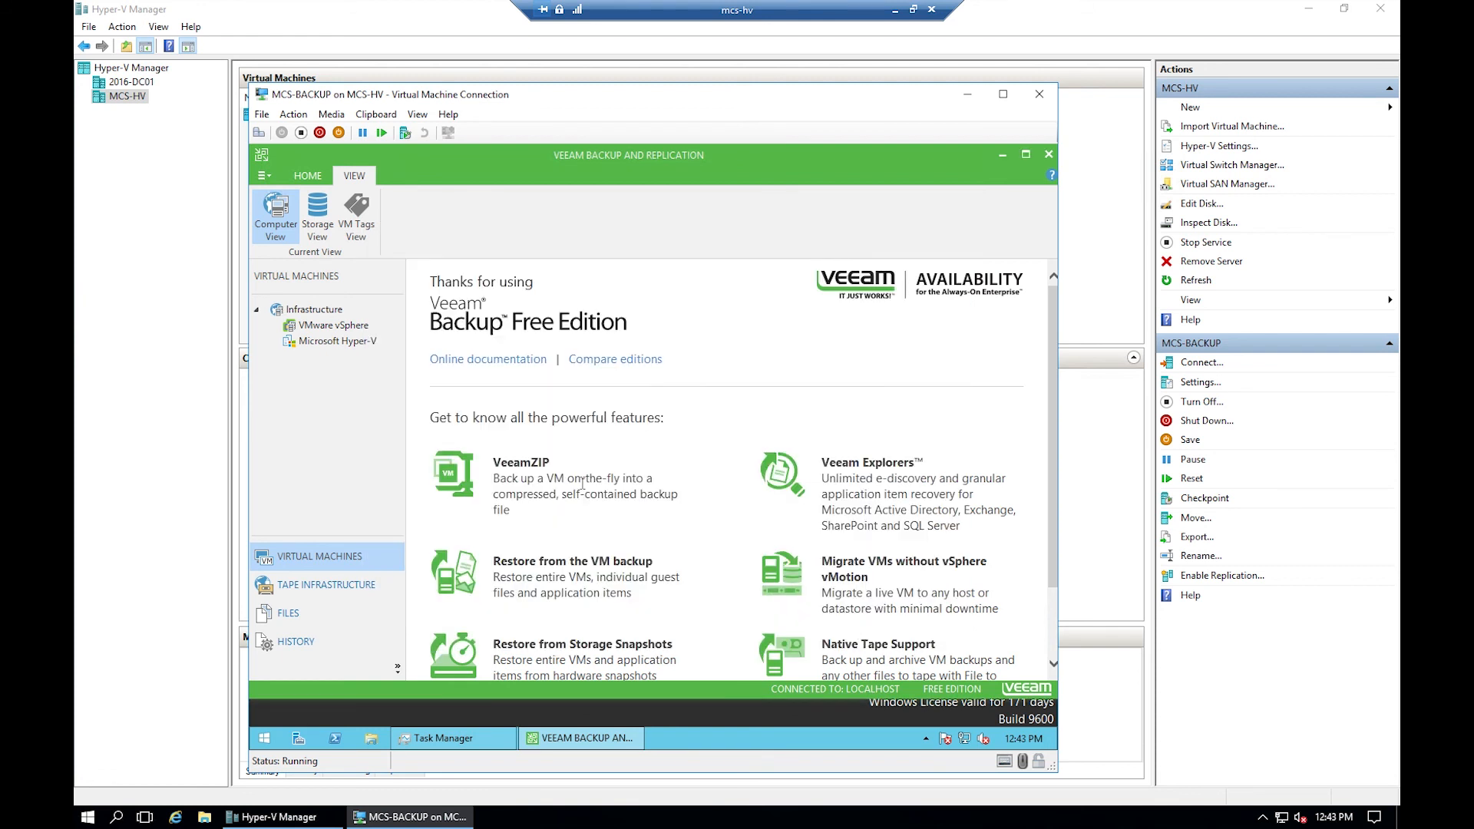
{"action": "left_click", "coordinate": [353, 343]}
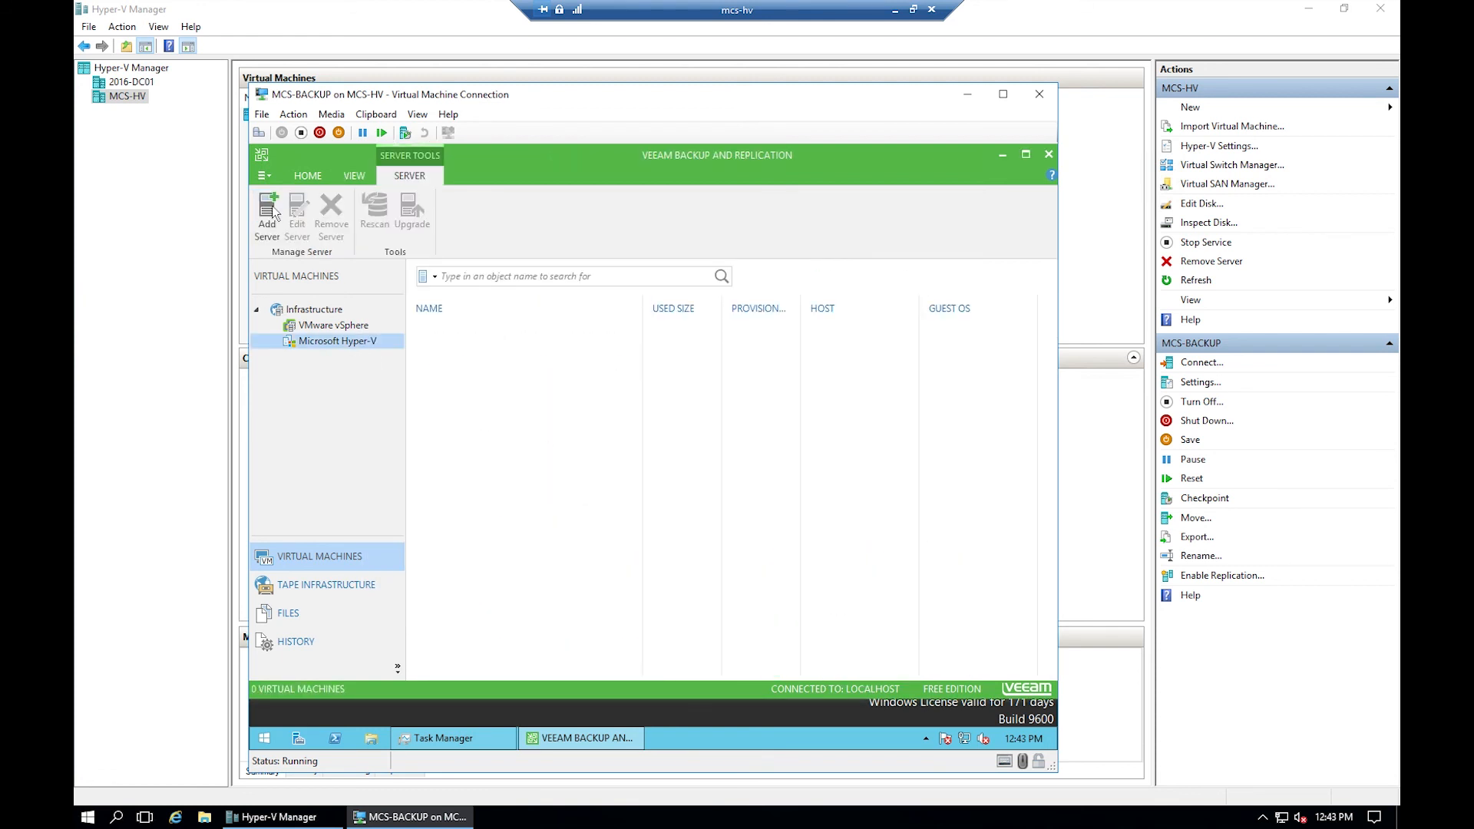
- Begin adding Hyper-V server mcs-hv as a standalone host
{"action": "left_click", "coordinate": [319, 326]}
{"action": "left_click", "coordinate": [325, 344]}
{"action": "left_click", "coordinate": [269, 218]}
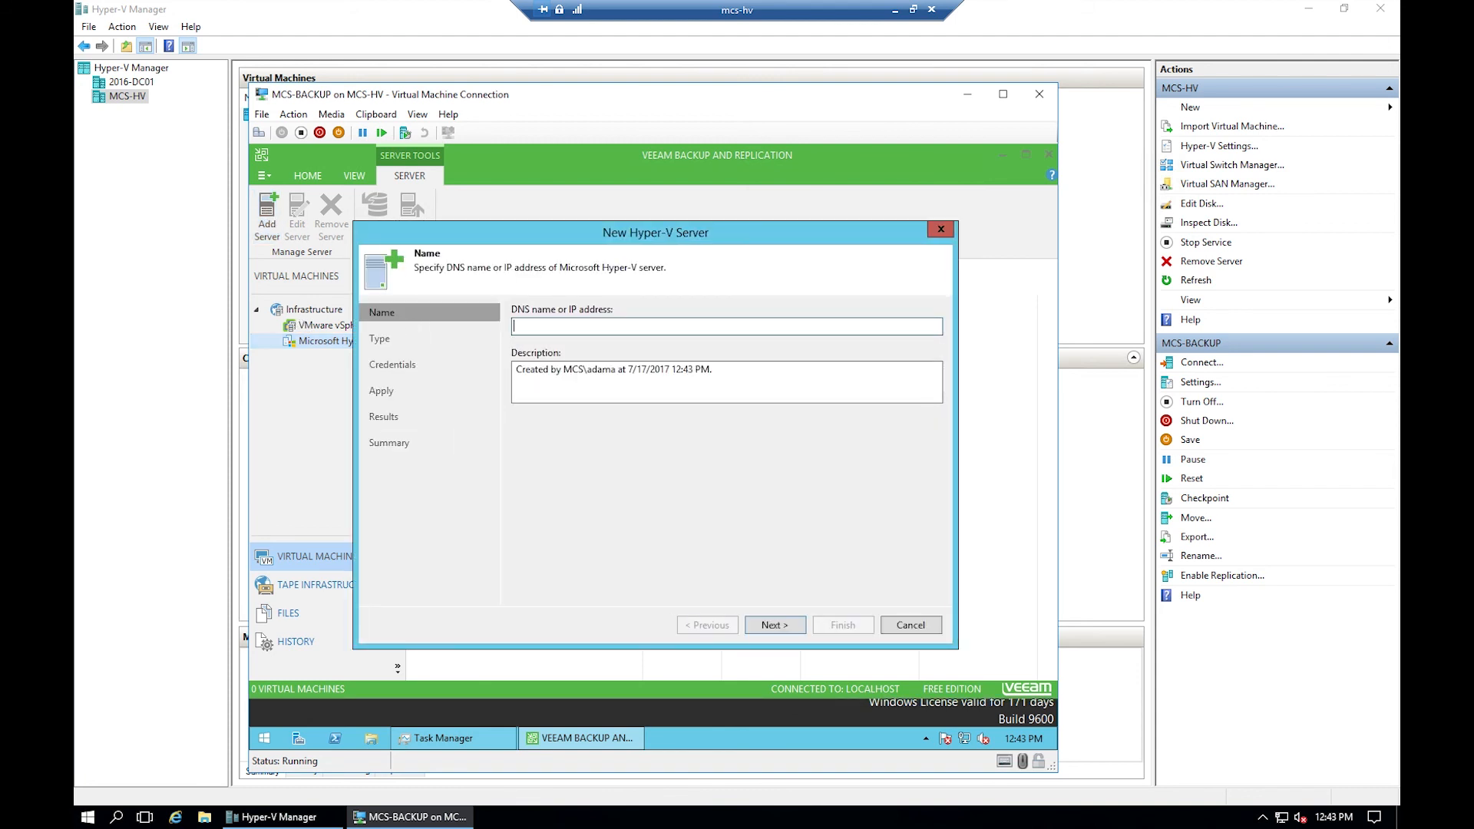
{"action": "type", "text": "mcs-hv"}
{"action": "left_click", "coordinate": [780, 625]}
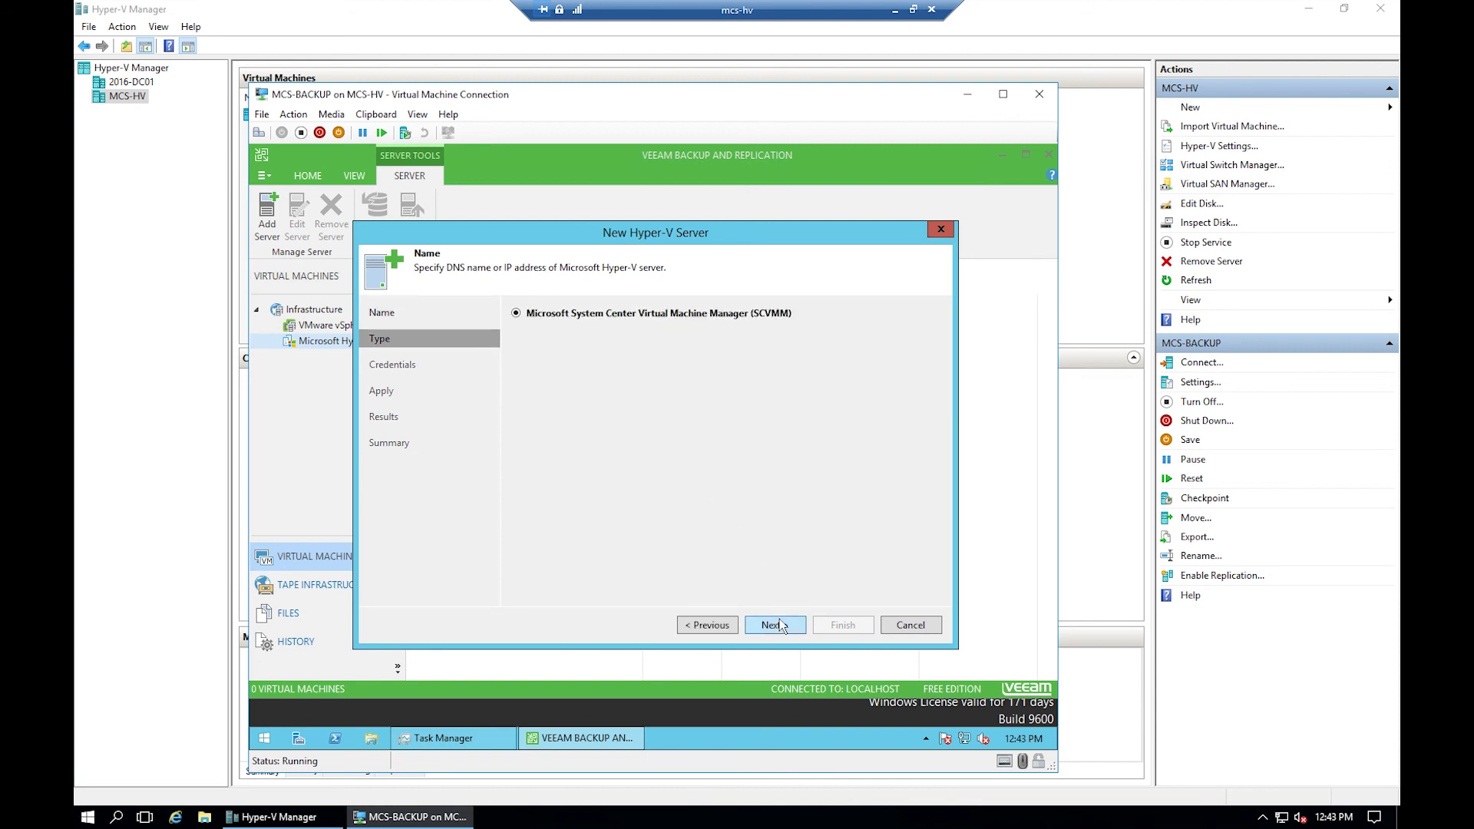
{"action": "left_click", "coordinate": [525, 449]}
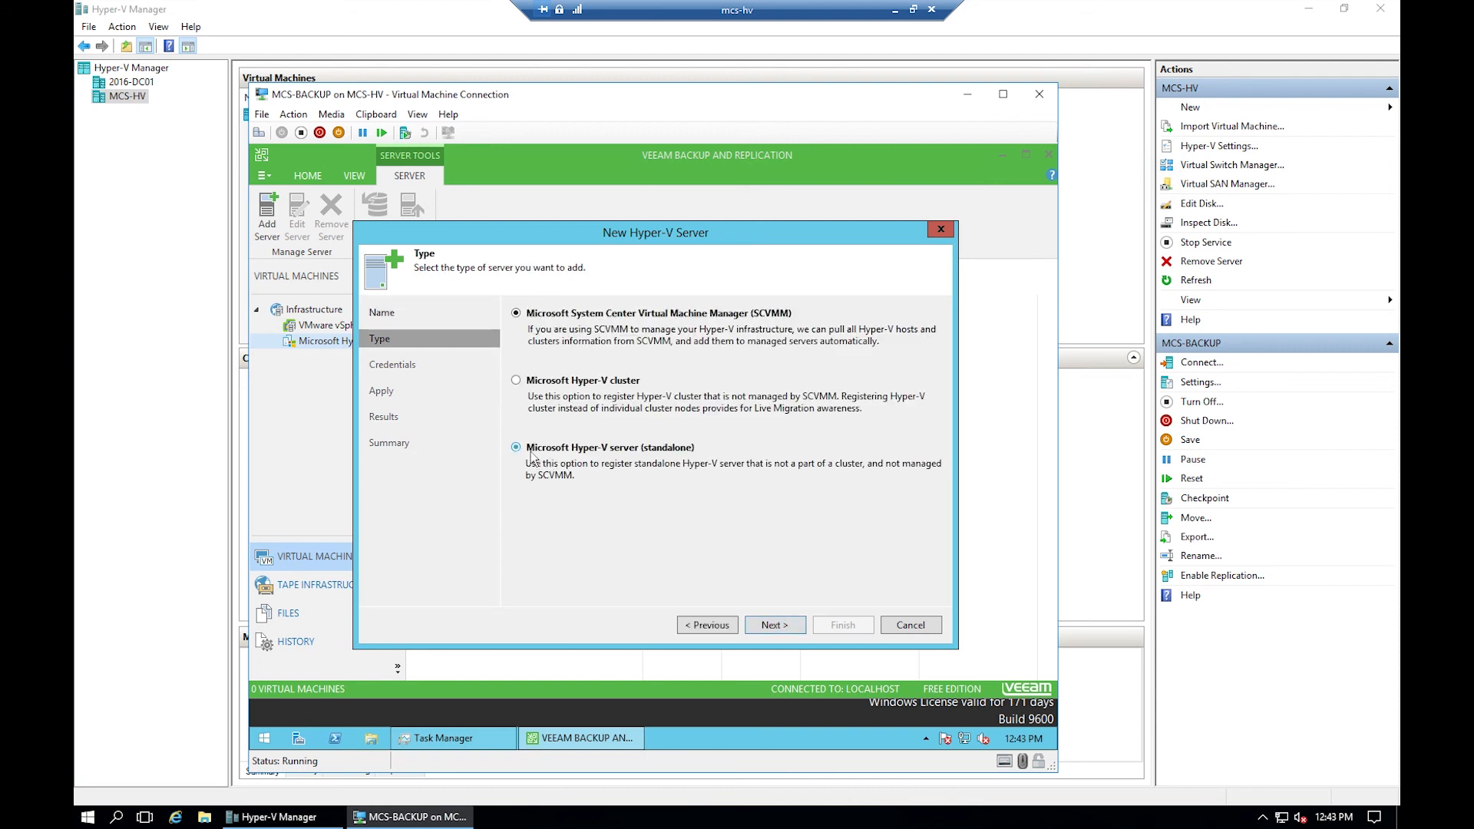
{"action": "left_click", "coordinate": [775, 625]}
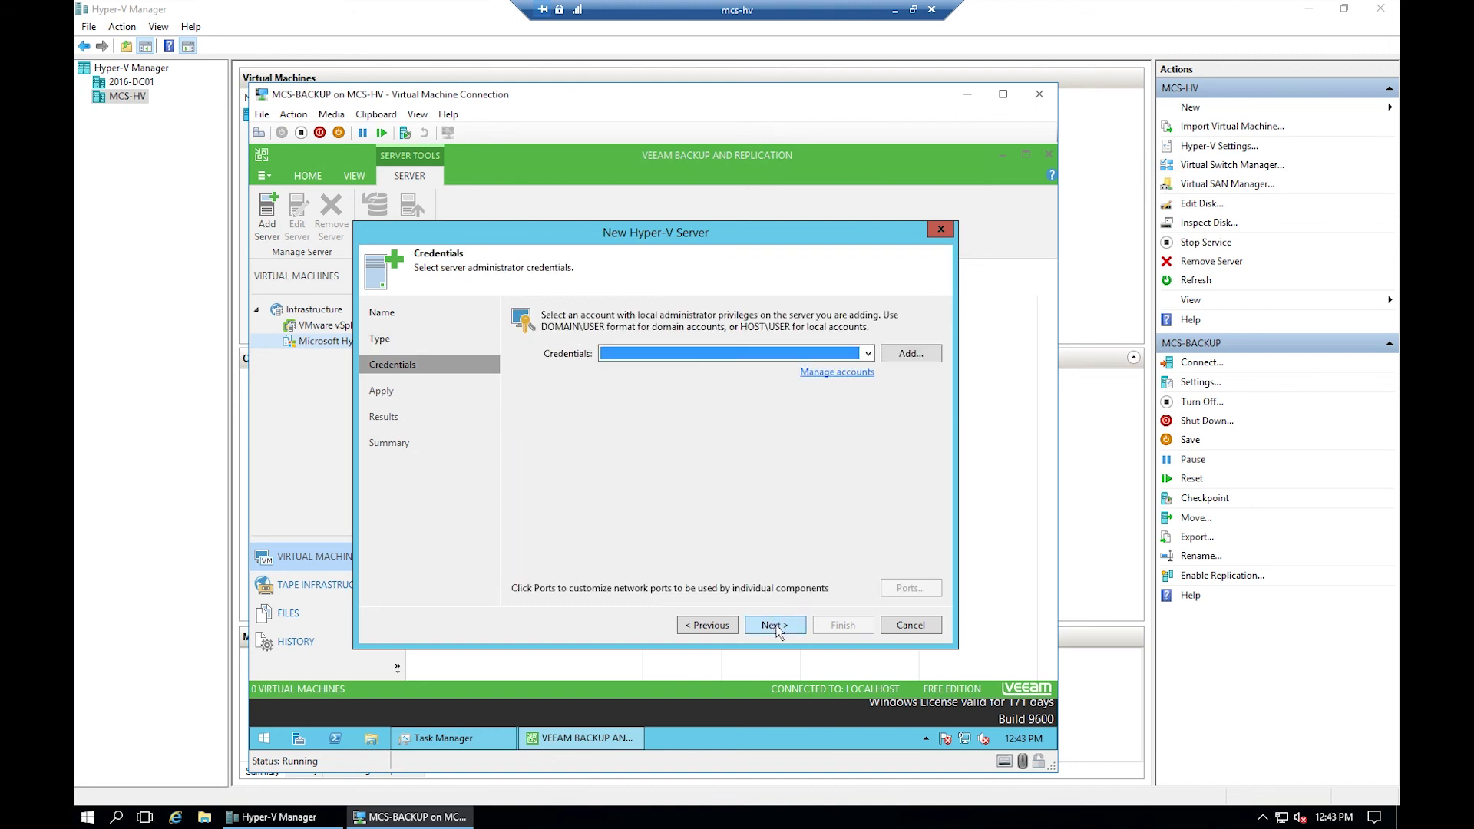
- Add new domain administrator credentials and complete registration of mcs-hv
{"action": "left_click", "coordinate": [910, 355]}
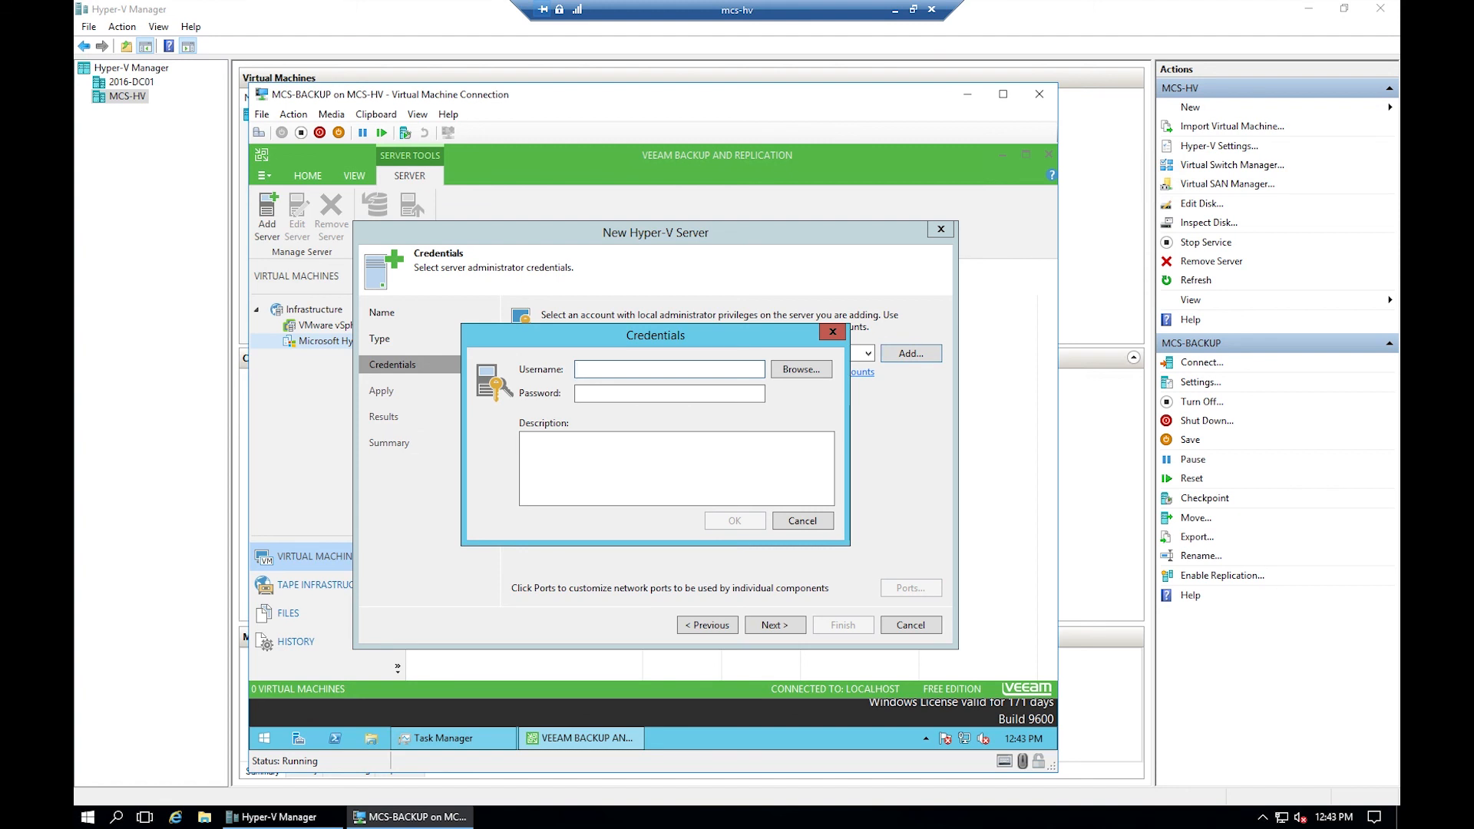
{"action": "type", "text": "mcs\\adama"}
{"action": "key", "text": "Tab"}
{"action": "type", "text": "•••"}
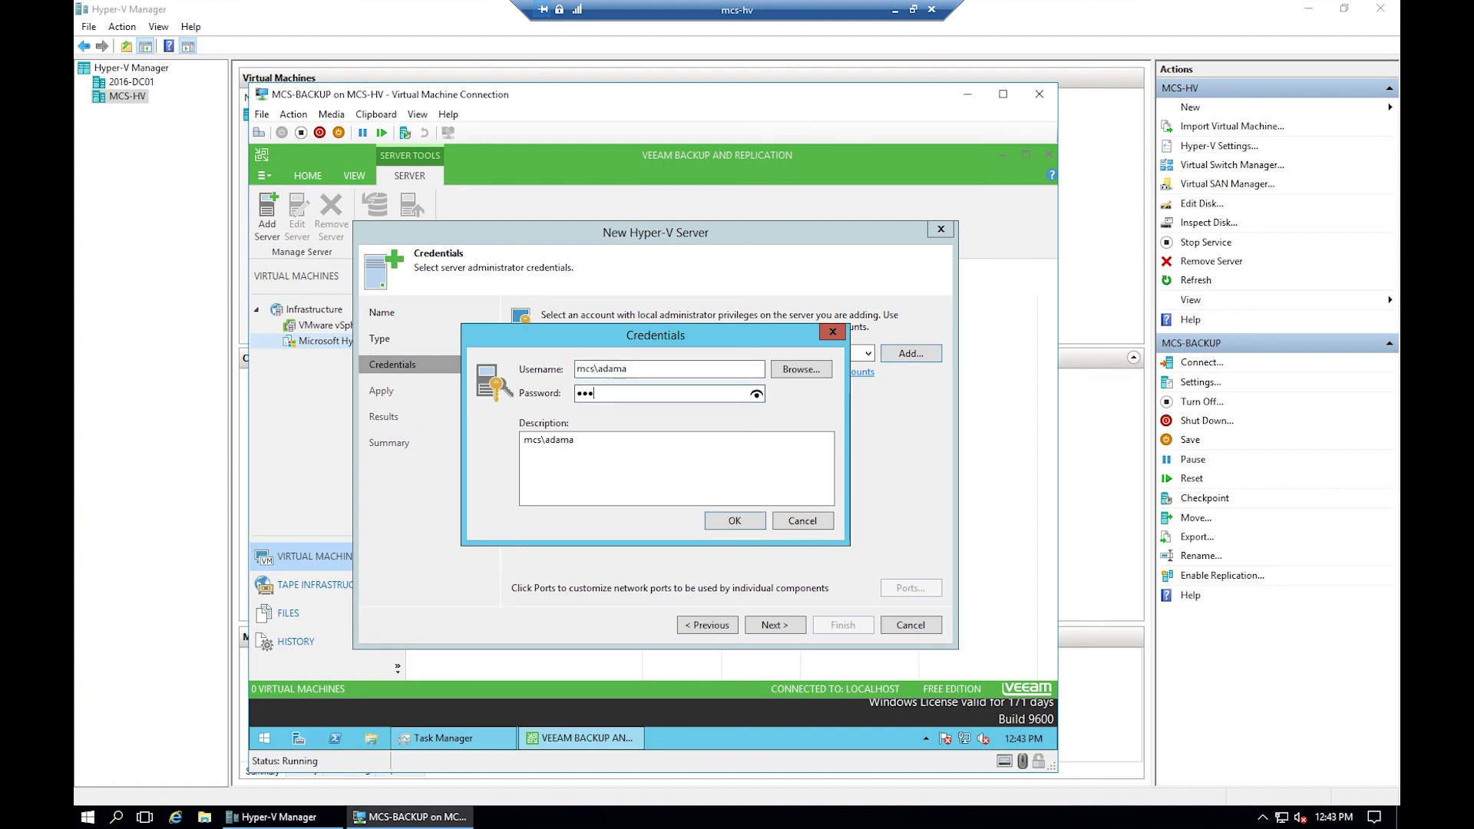
{"action": "type", "text": "•••••"}
{"action": "left_click", "coordinate": [751, 522]}
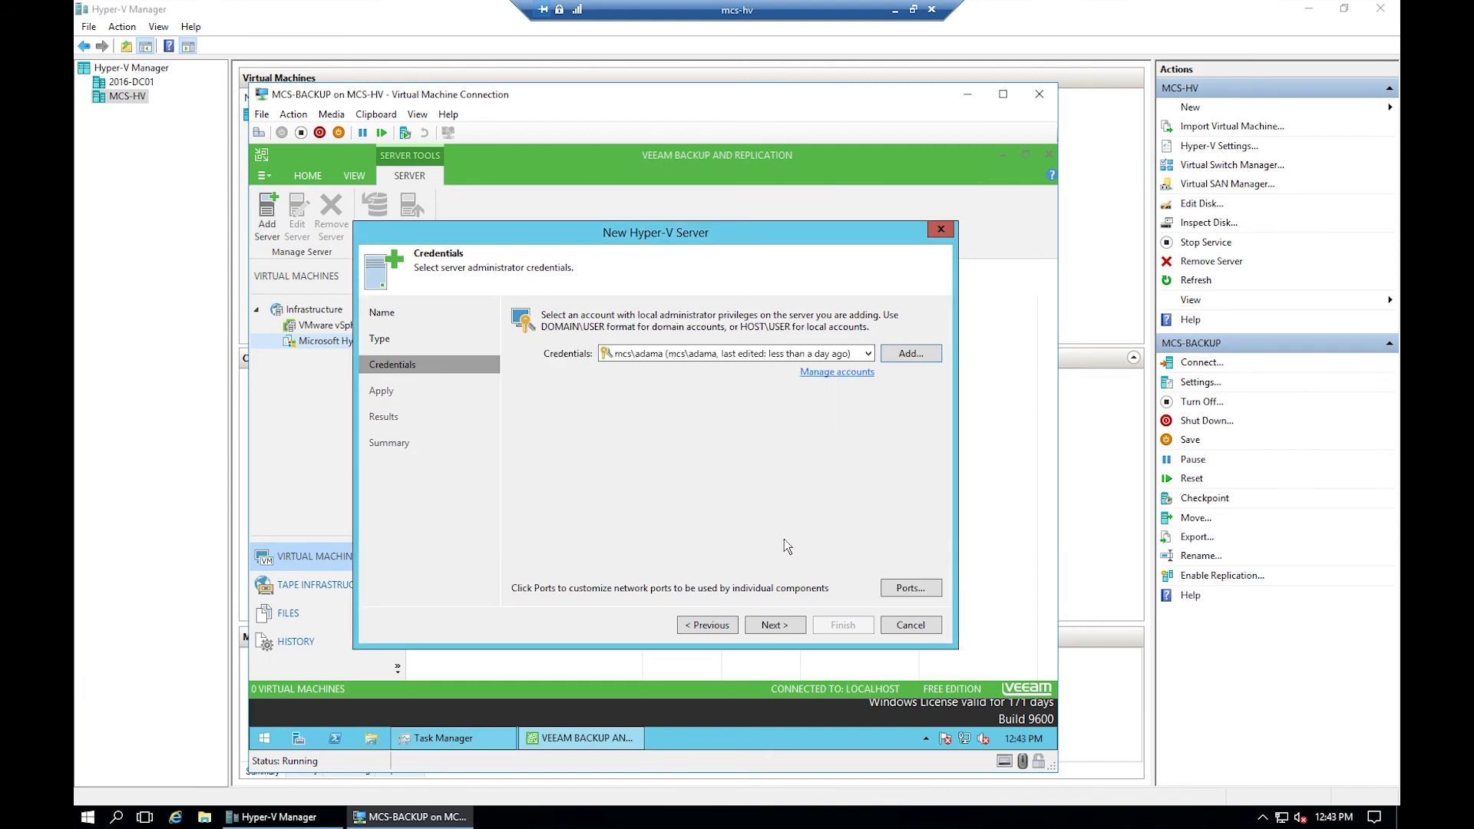
{"action": "left_click", "coordinate": [774, 623]}
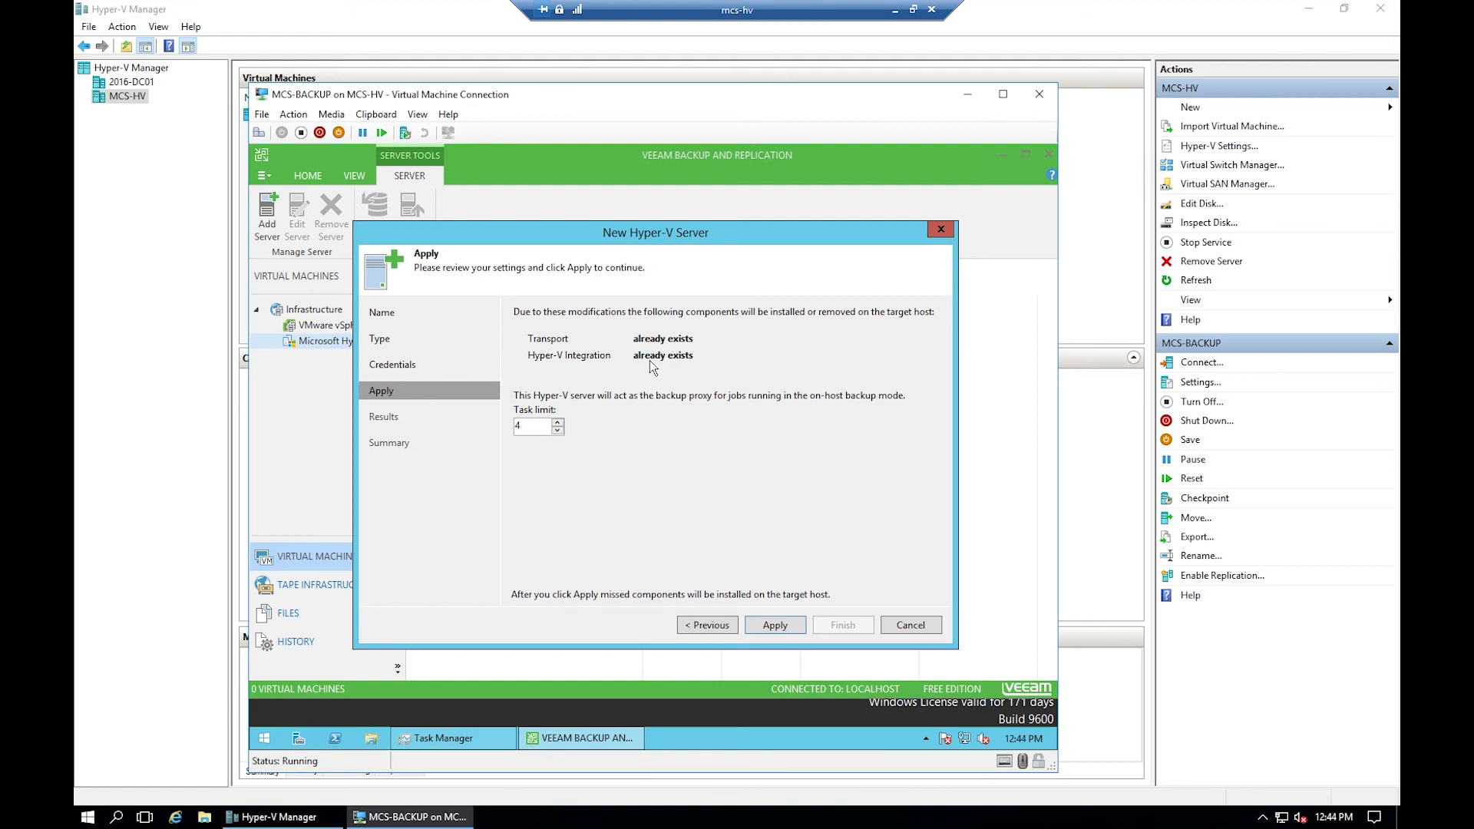
{"action": "left_click", "coordinate": [763, 627]}
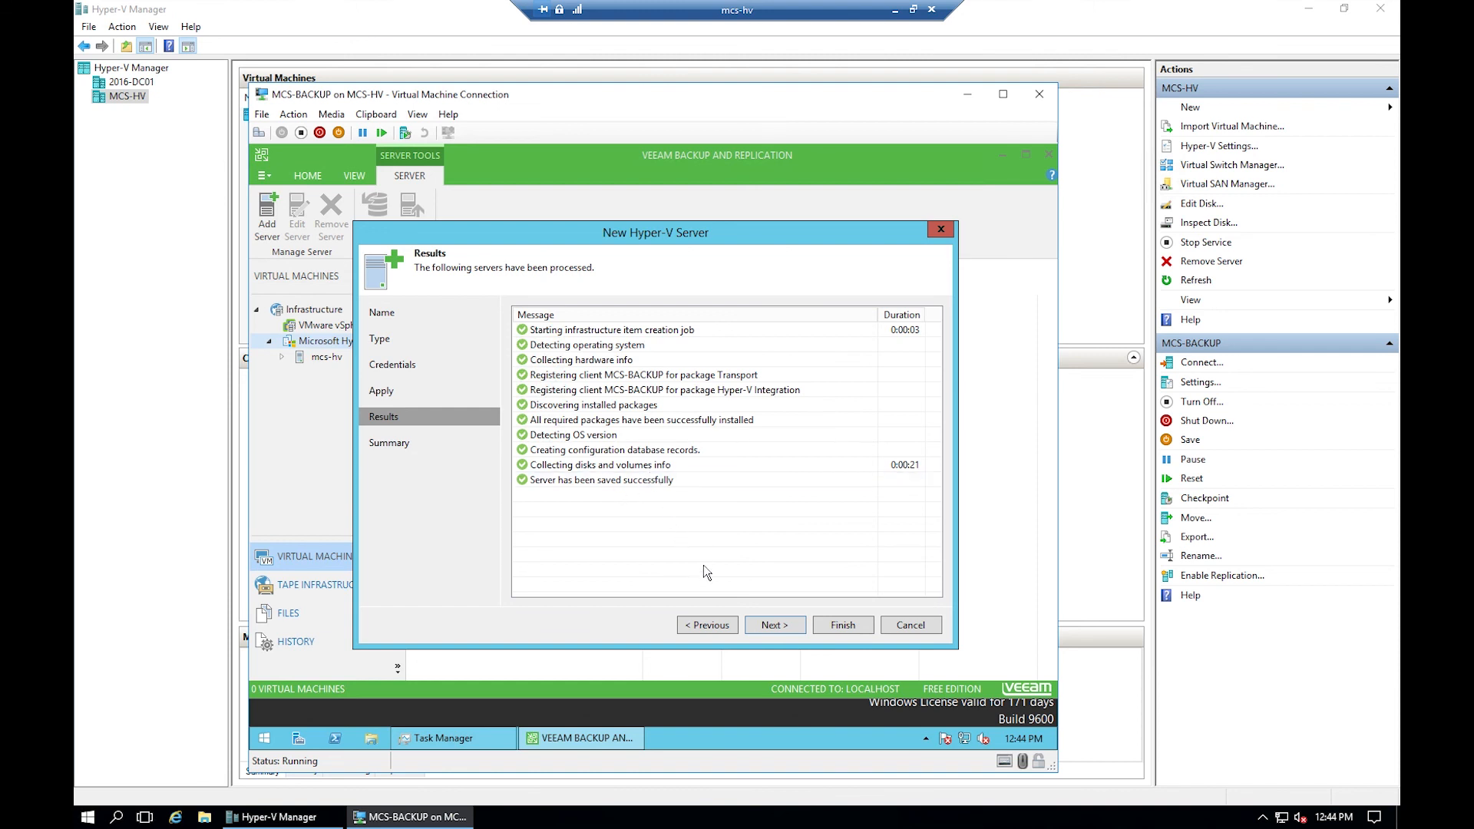
{"action": "left_click", "coordinate": [780, 628]}
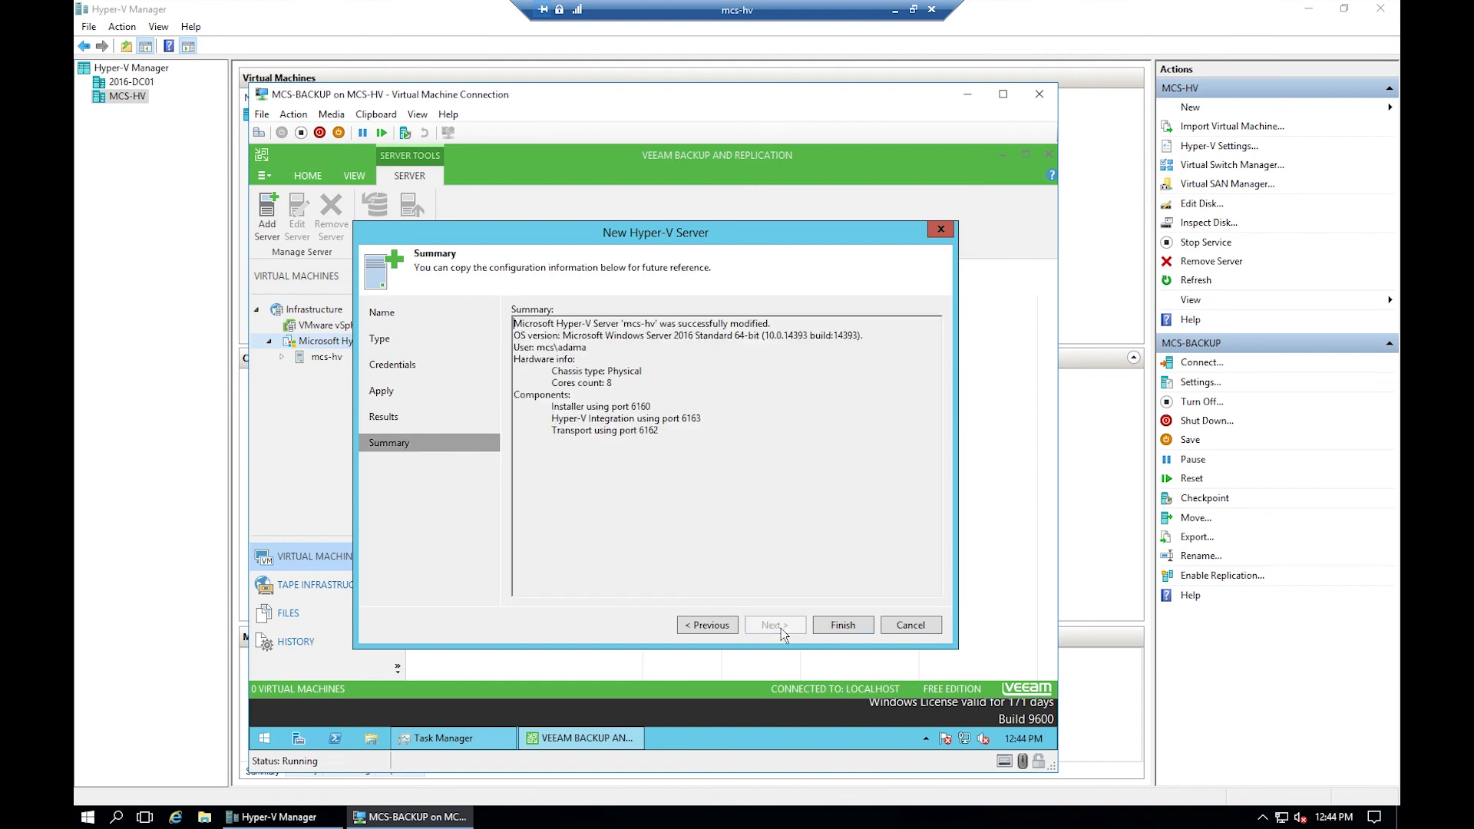
{"action": "left_click", "coordinate": [833, 626]}
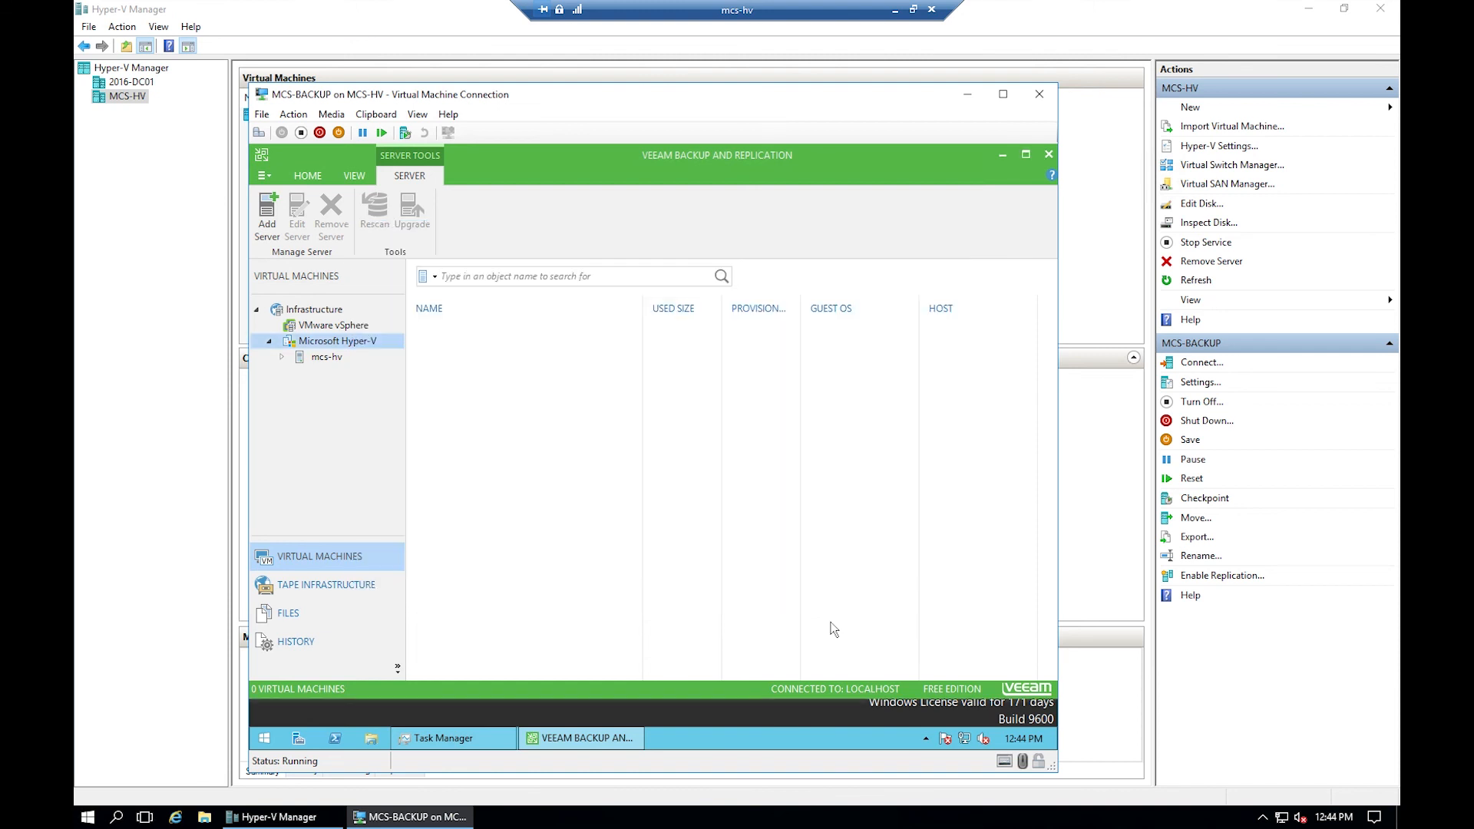
- Register 2016-dc01 as a standalone Hyper-V server using the saved domain administrator credentials
{"action": "left_click", "coordinate": [269, 230]}
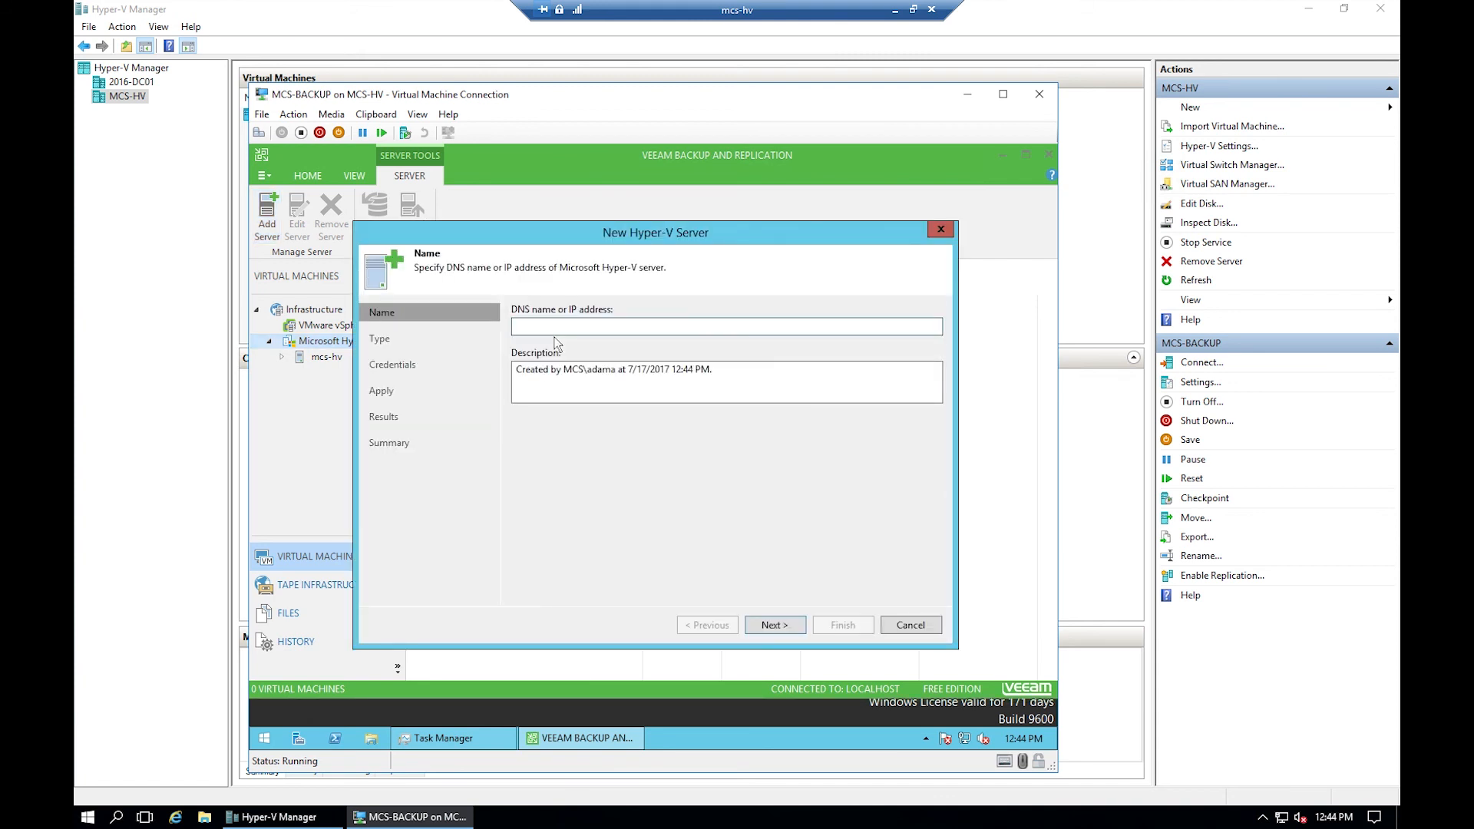
{"action": "type", "text": "2016-dc01"}
{"action": "left_click", "coordinate": [777, 629]}
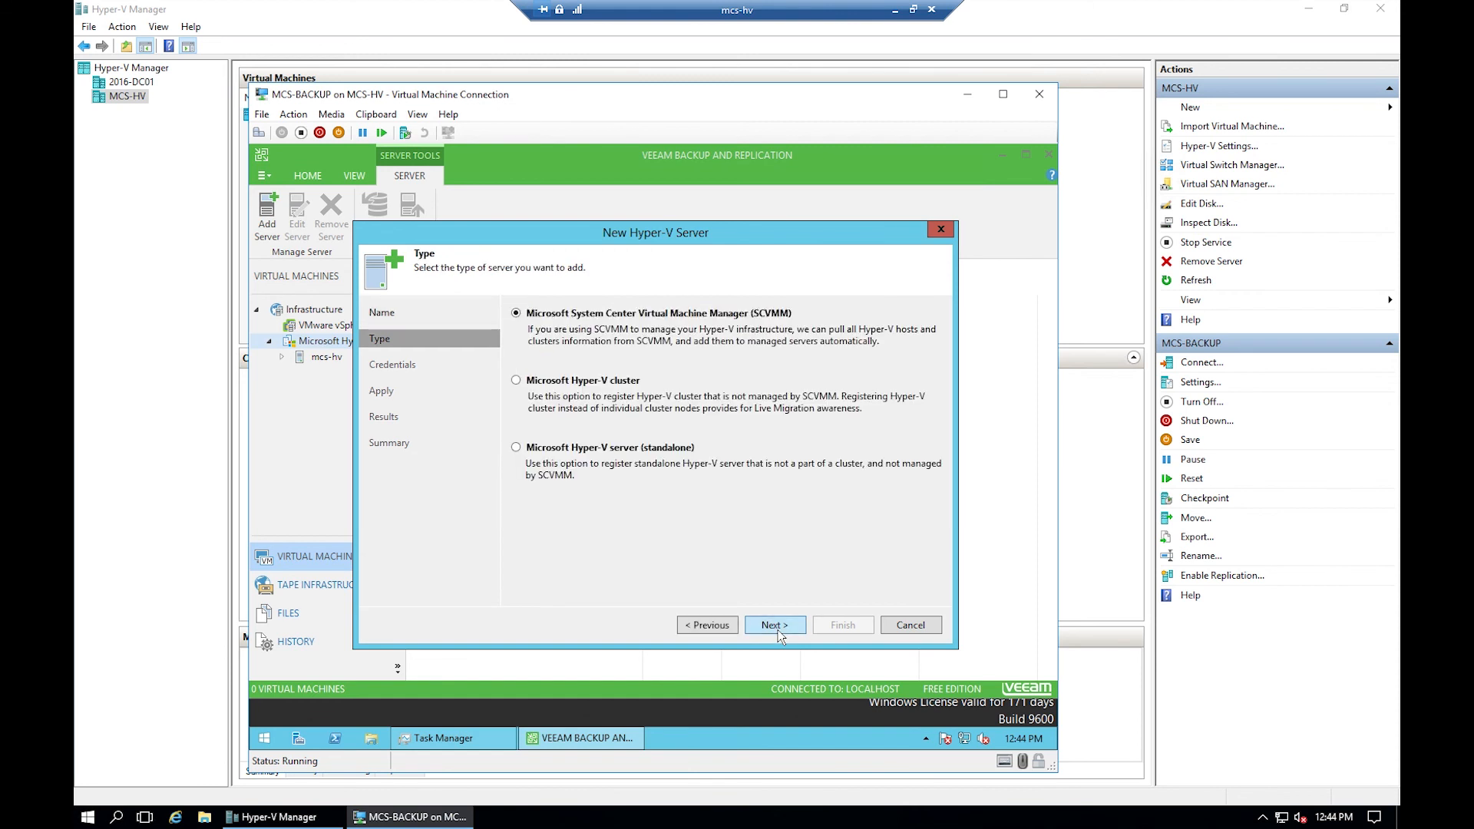
{"action": "left_click", "coordinate": [517, 448]}
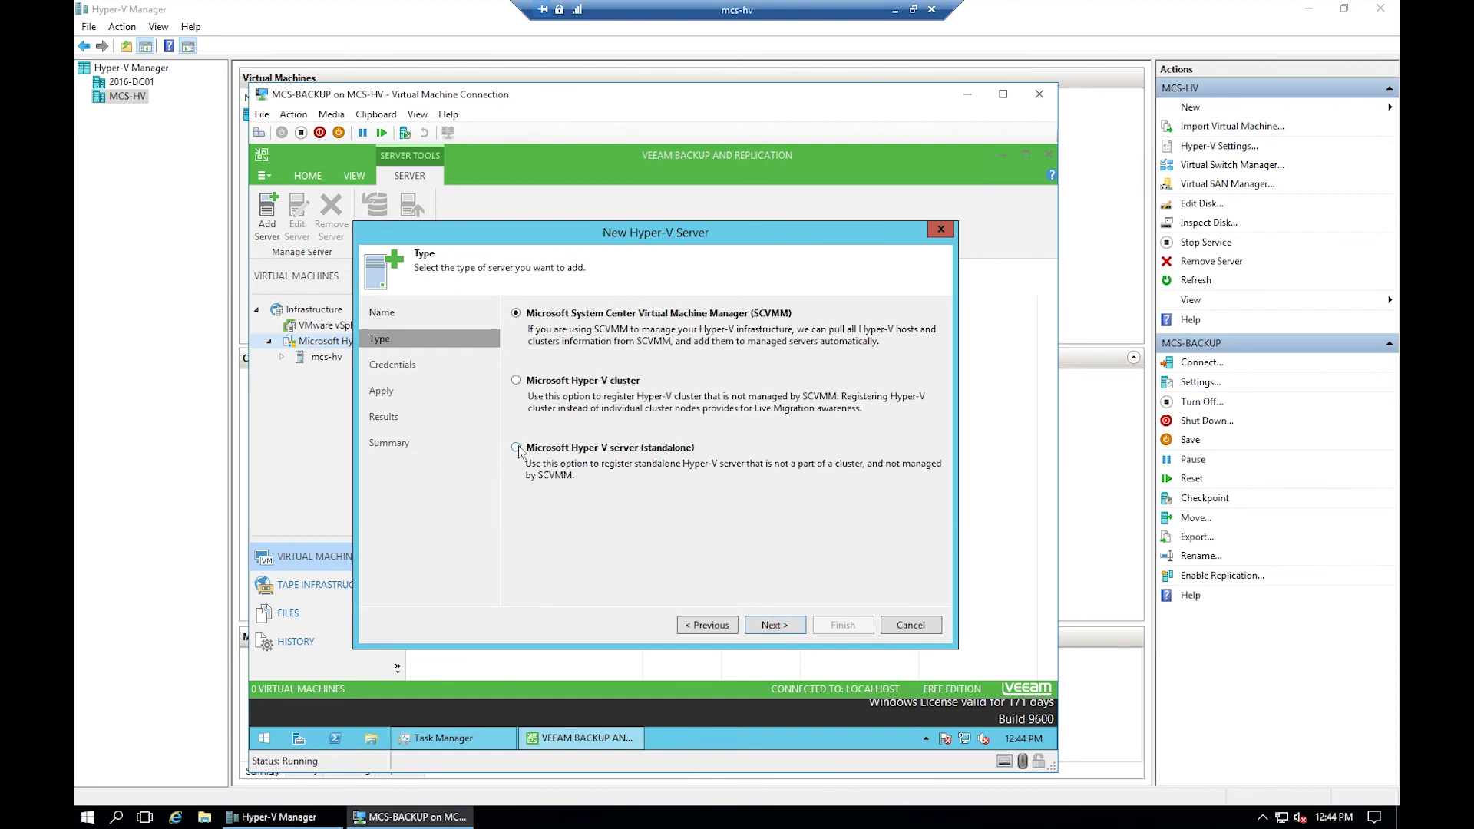
{"action": "left_click", "coordinate": [758, 627]}
{"action": "left_click", "coordinate": [867, 353]}
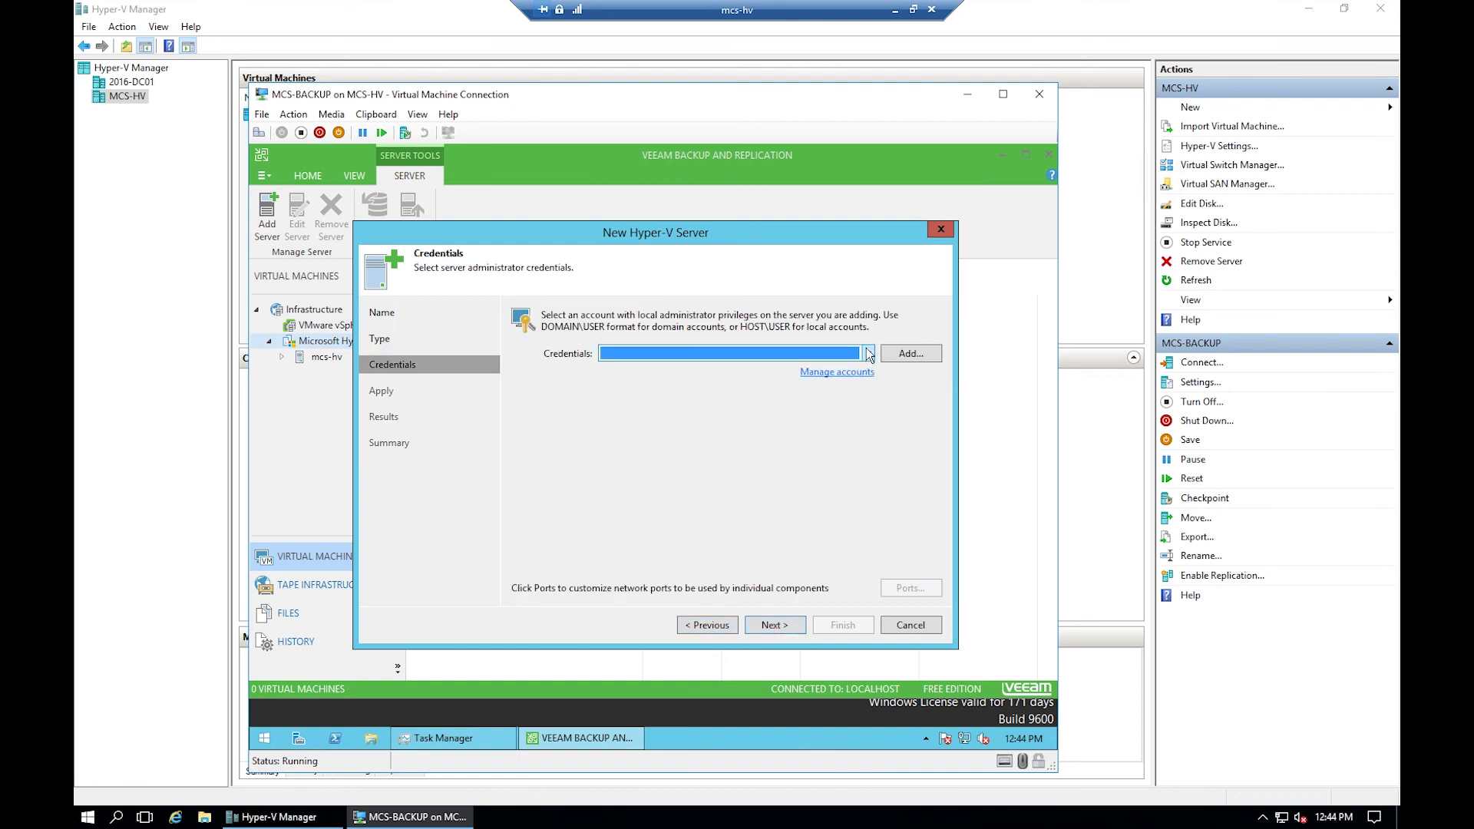
{"action": "left_click", "coordinate": [663, 368]}
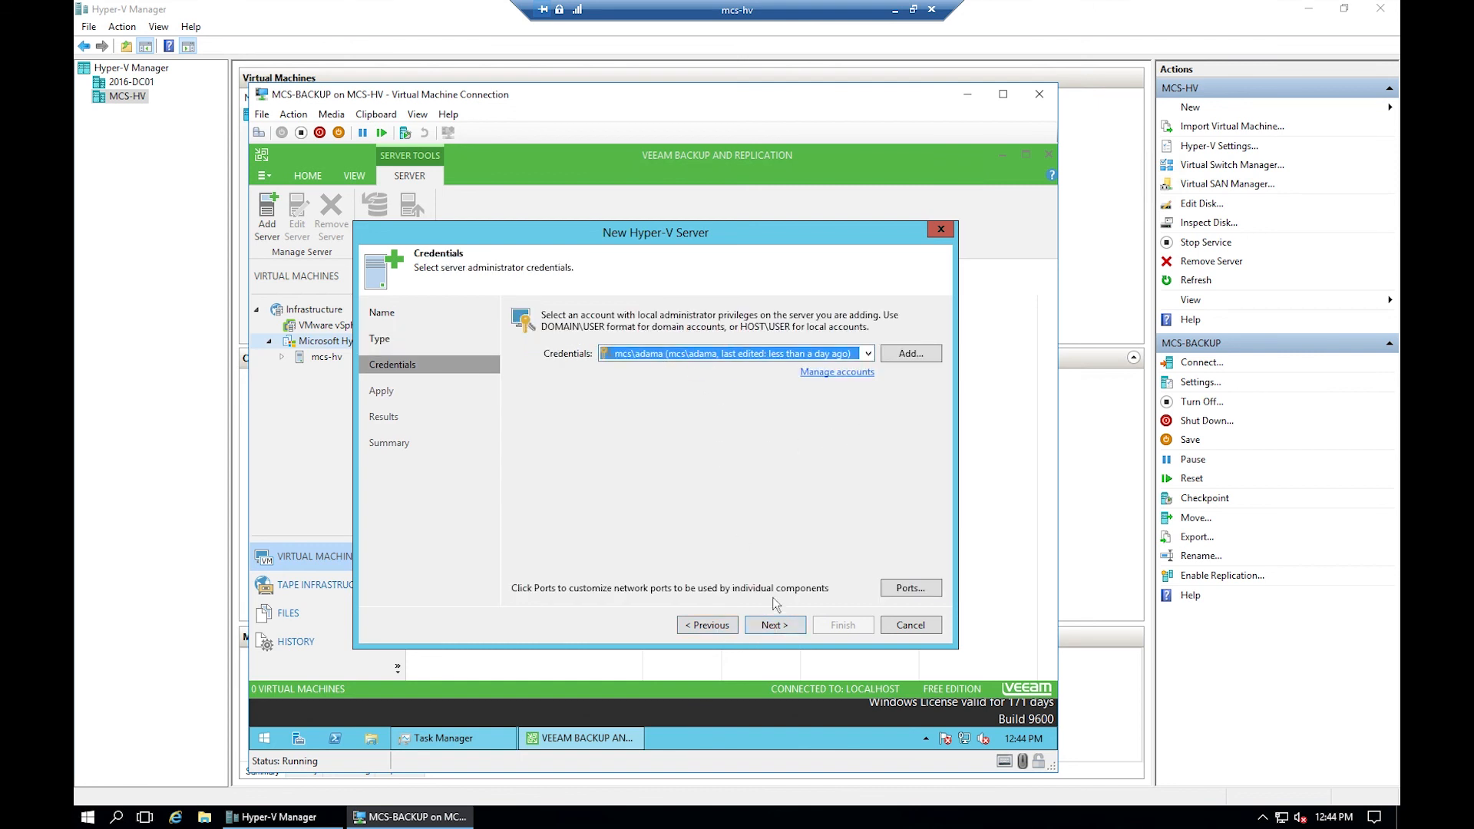
{"action": "left_click", "coordinate": [774, 624]}
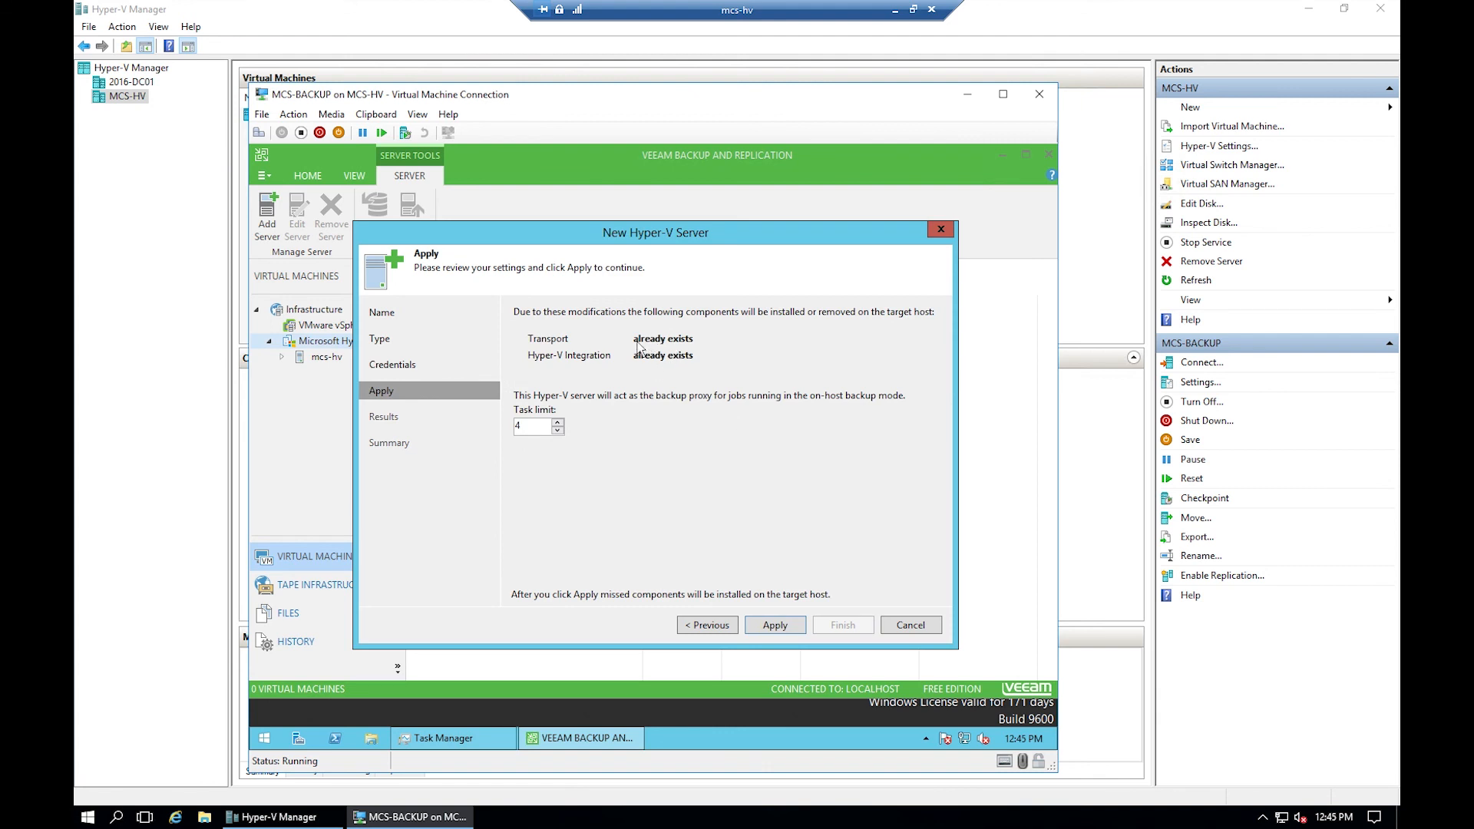
{"action": "left_click", "coordinate": [780, 625]}
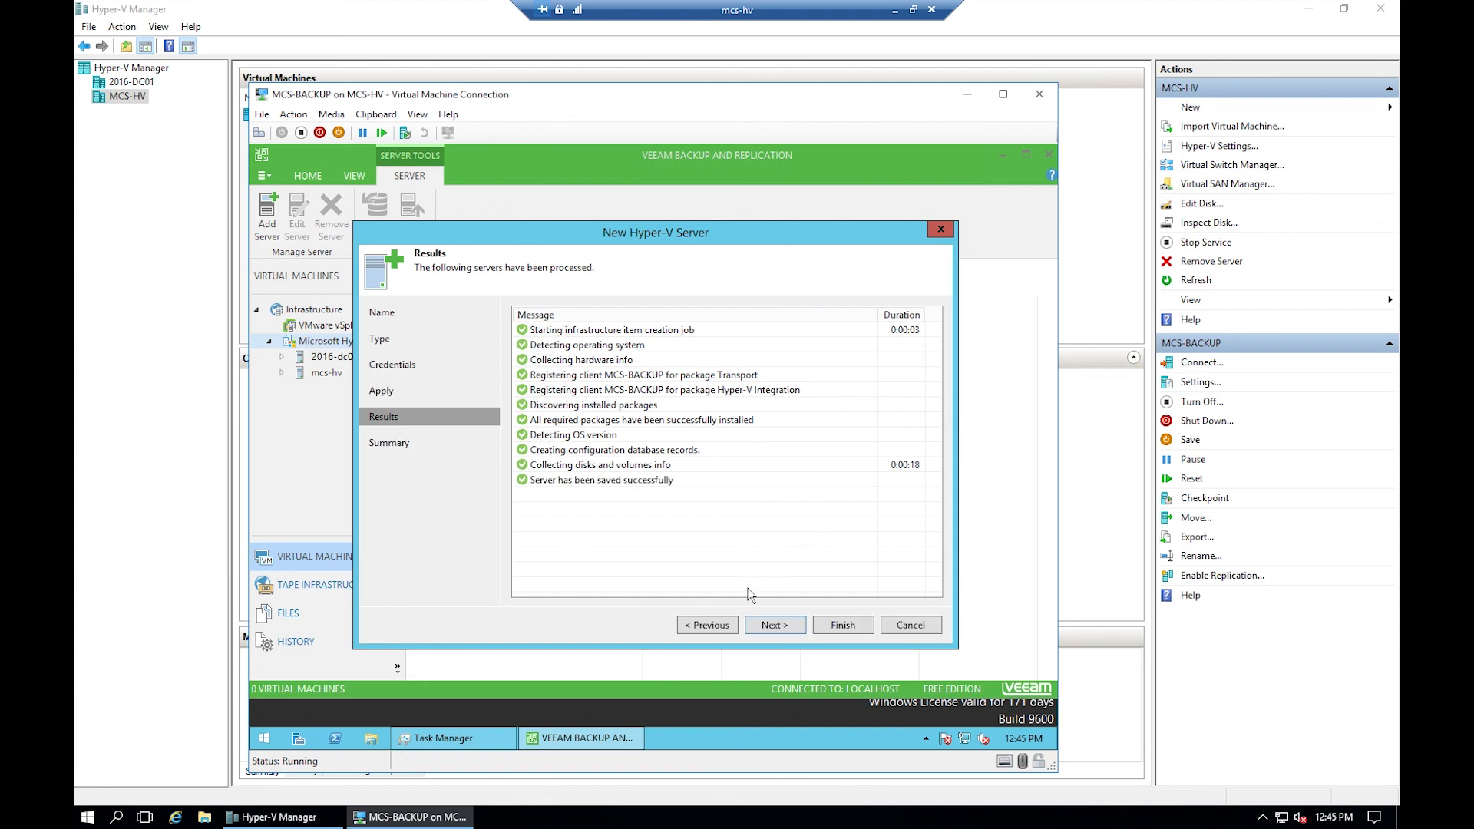
{"action": "left_click", "coordinate": [772, 625]}
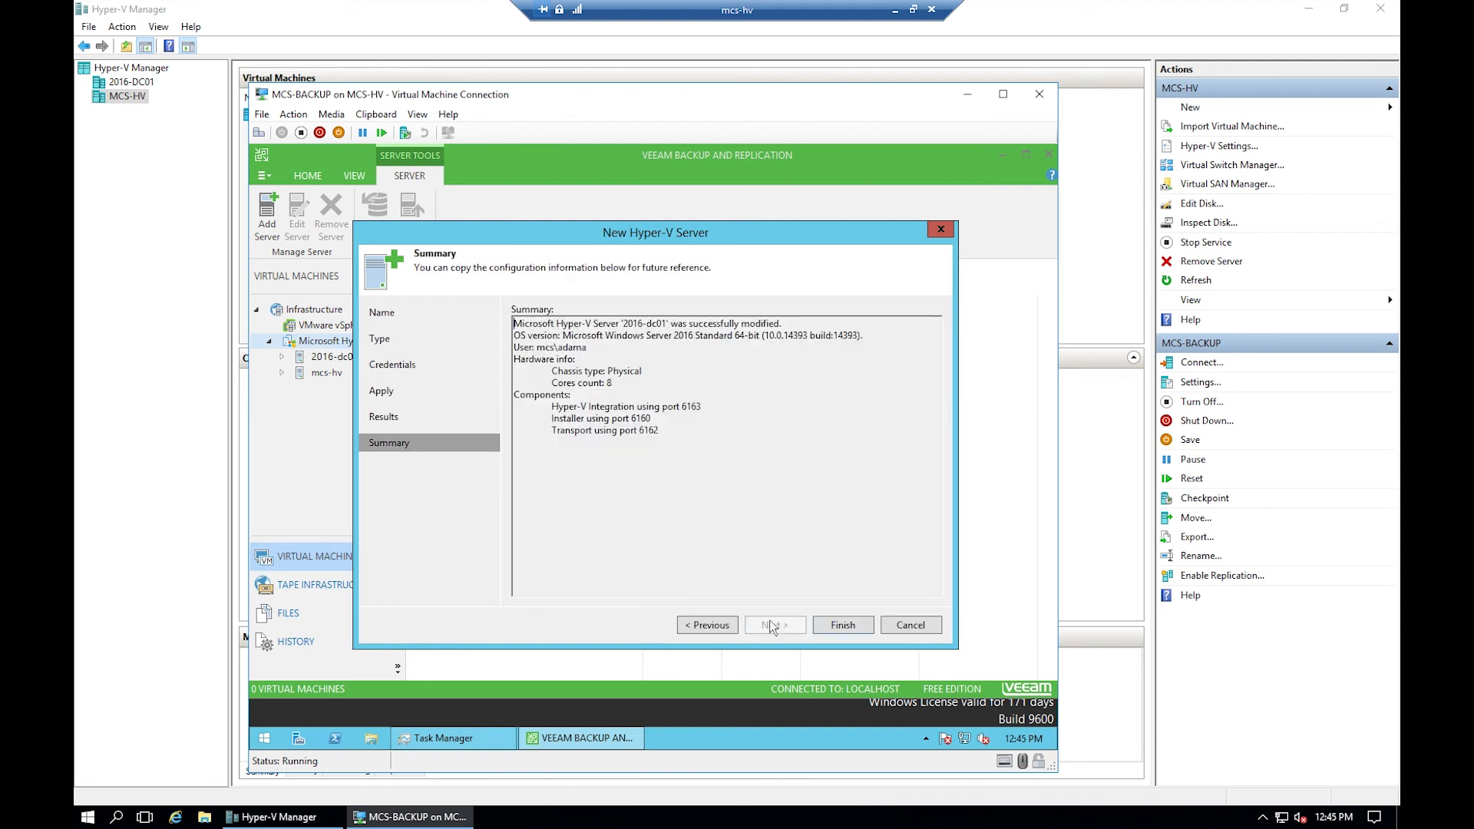
{"action": "left_click", "coordinate": [842, 625]}
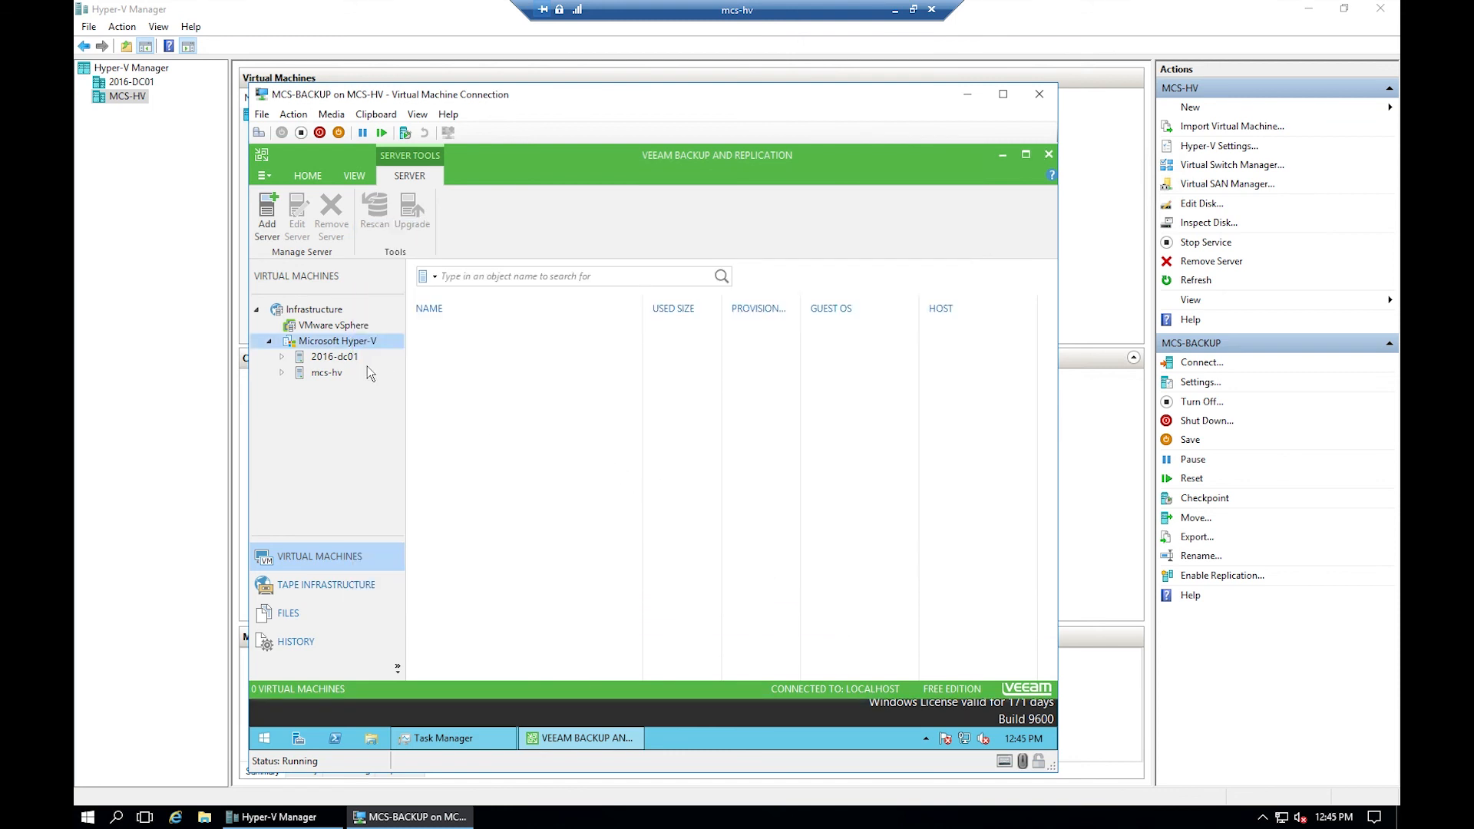
- Select mcs-hv to list its virtual machines, showing MCS-BACKUP with 22.4 GB used
{"action": "left_click", "coordinate": [327, 373]}
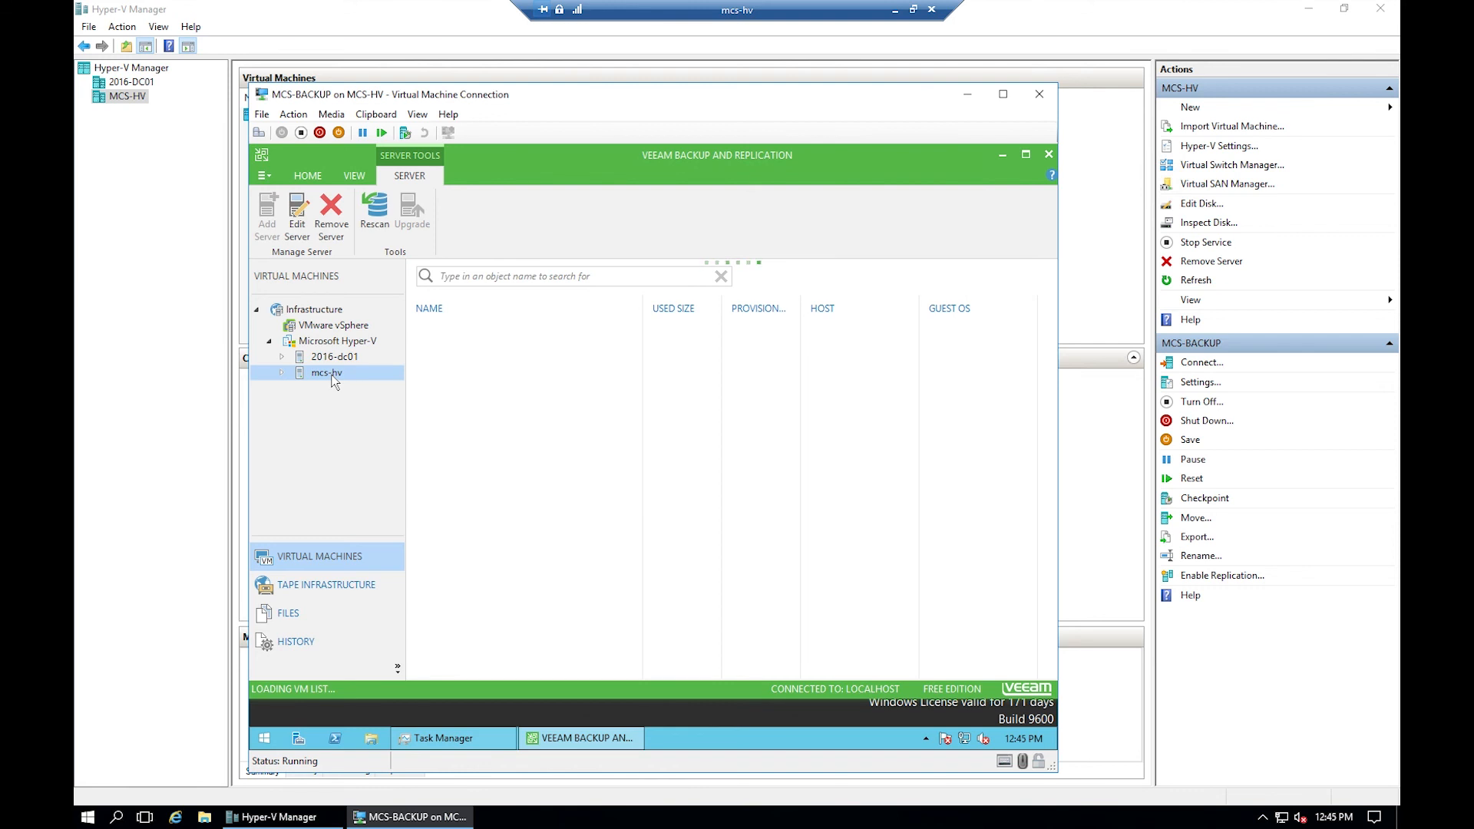
{"action": "right_click", "coordinate": [333, 376]}
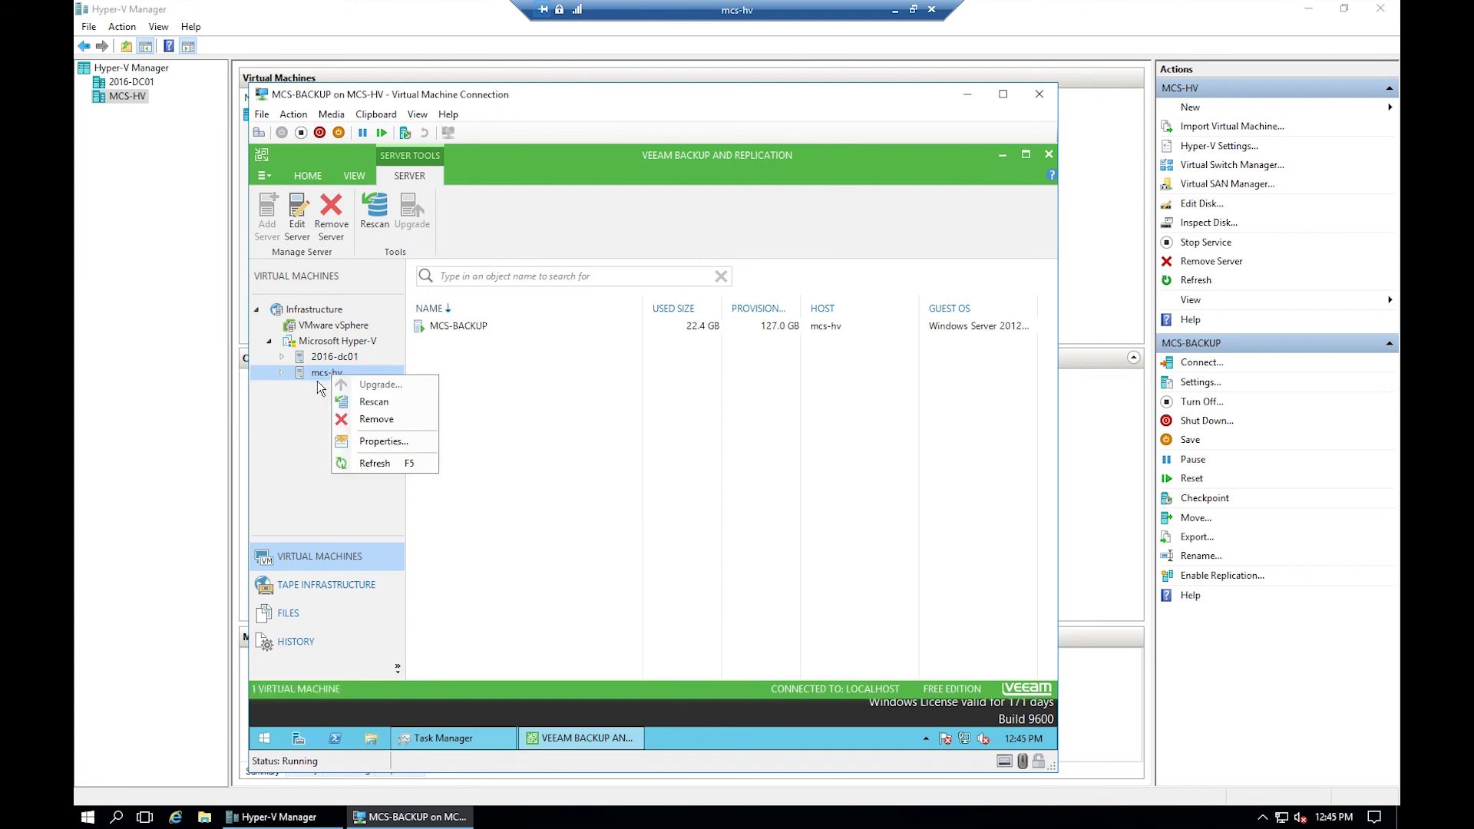
{"action": "left_click", "coordinate": [314, 375]}
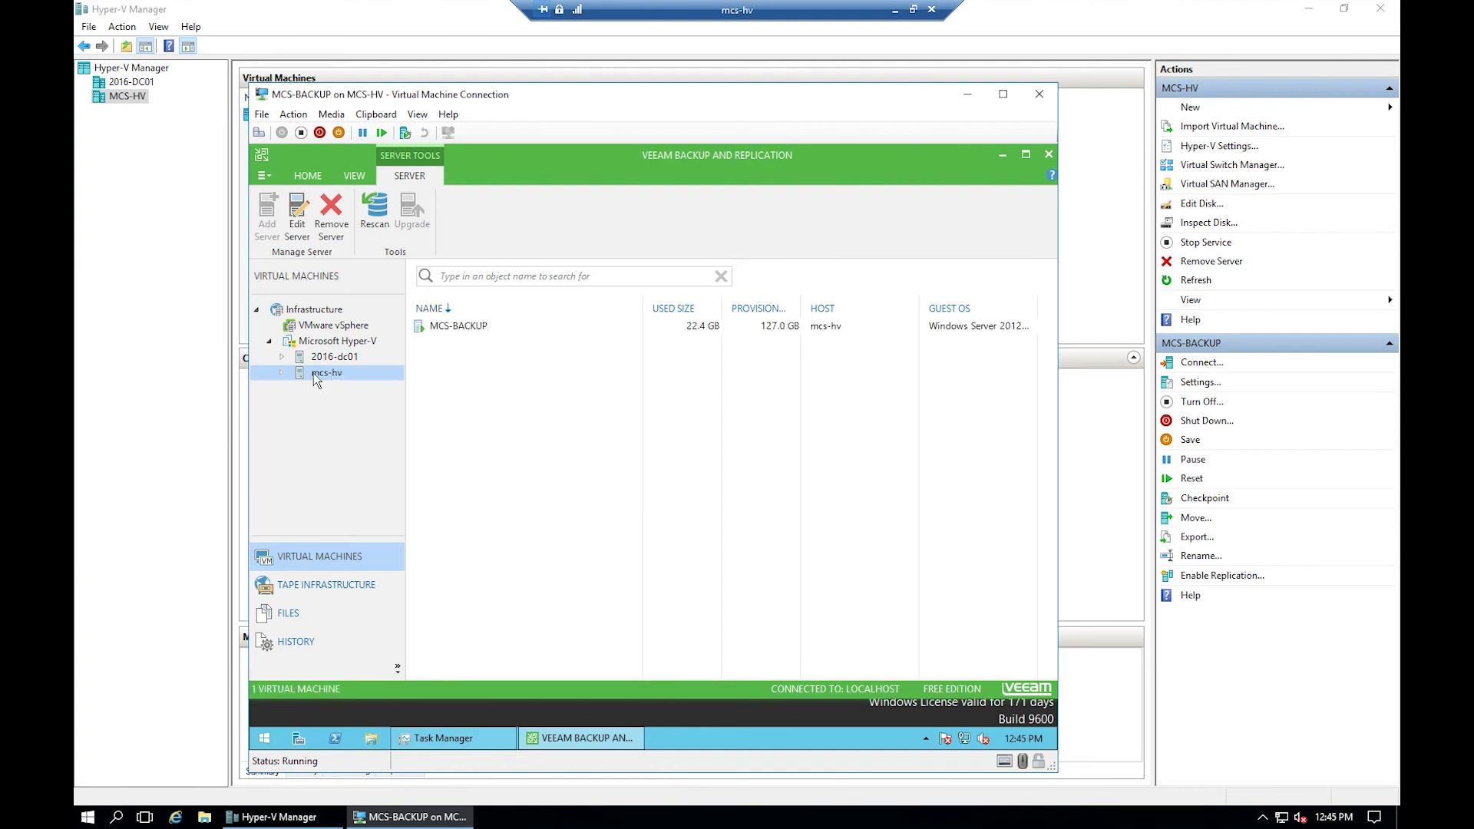
{"action": "left_click", "coordinate": [356, 174]}
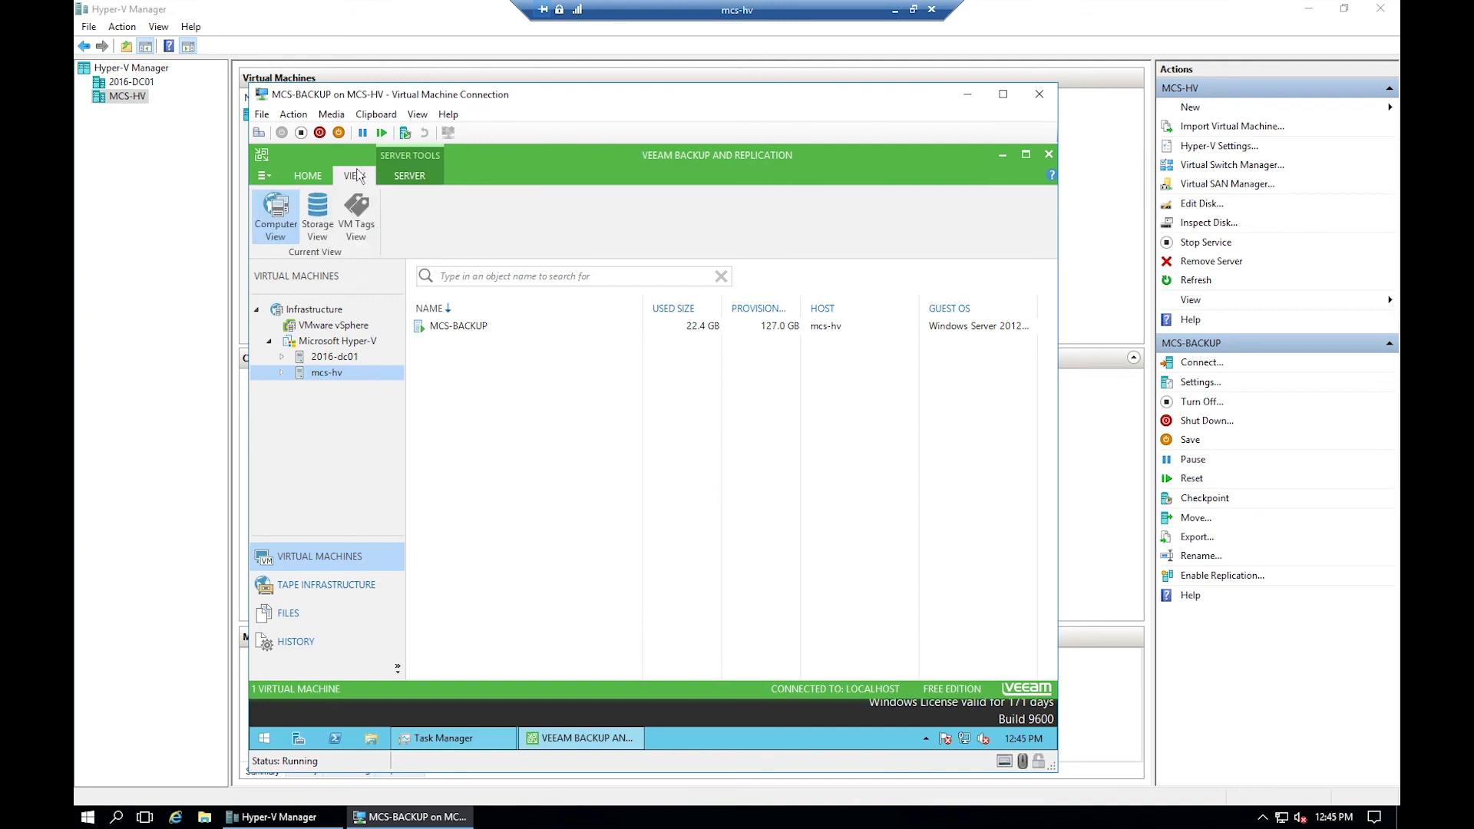
{"action": "left_click", "coordinate": [311, 174]}
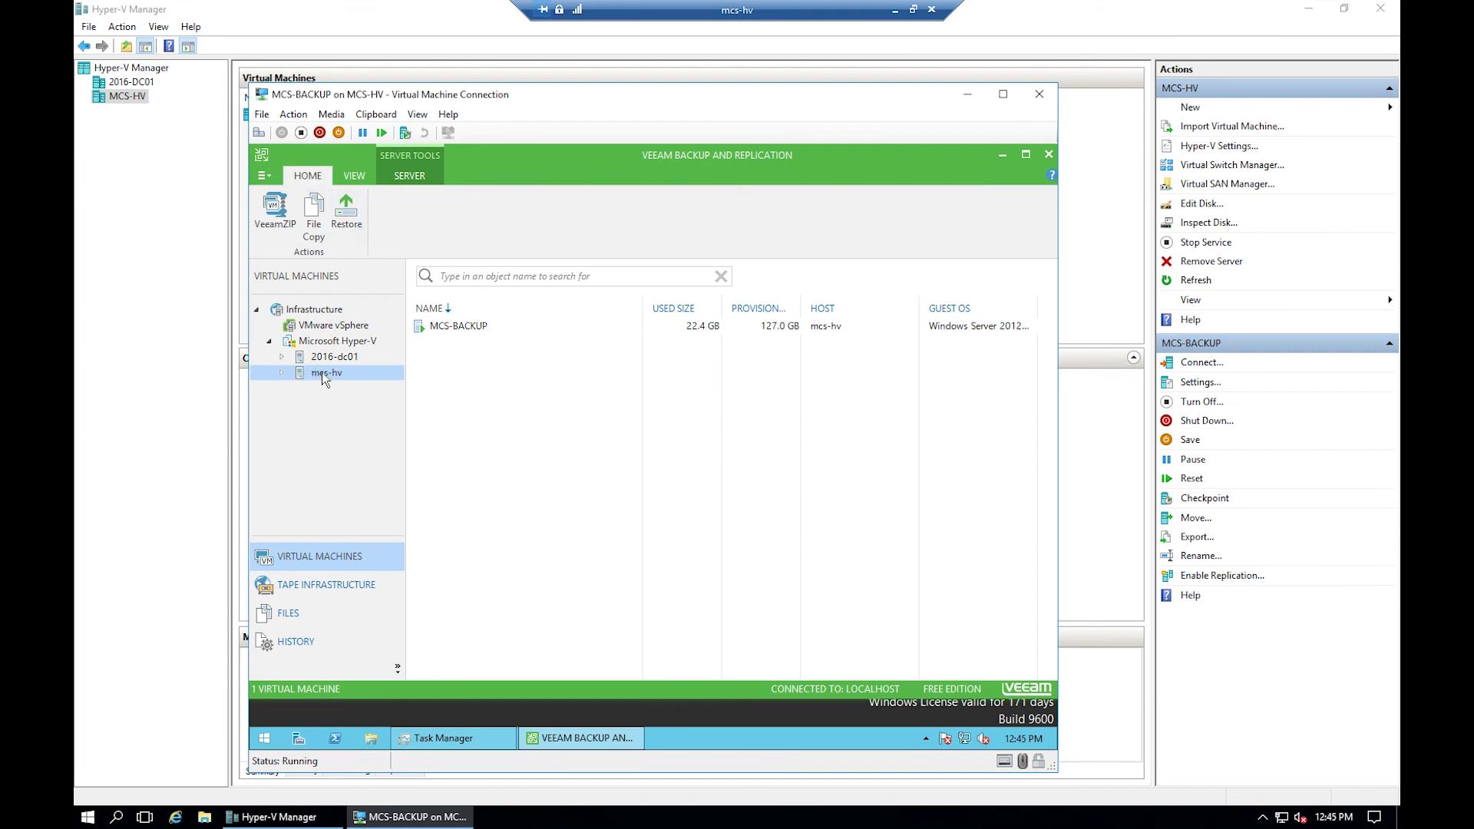
- Start a restore from a backup file and pick the W10E-64-LAB1 file from MCS-NAS > veeam backups
{"action": "left_click", "coordinate": [351, 218]}
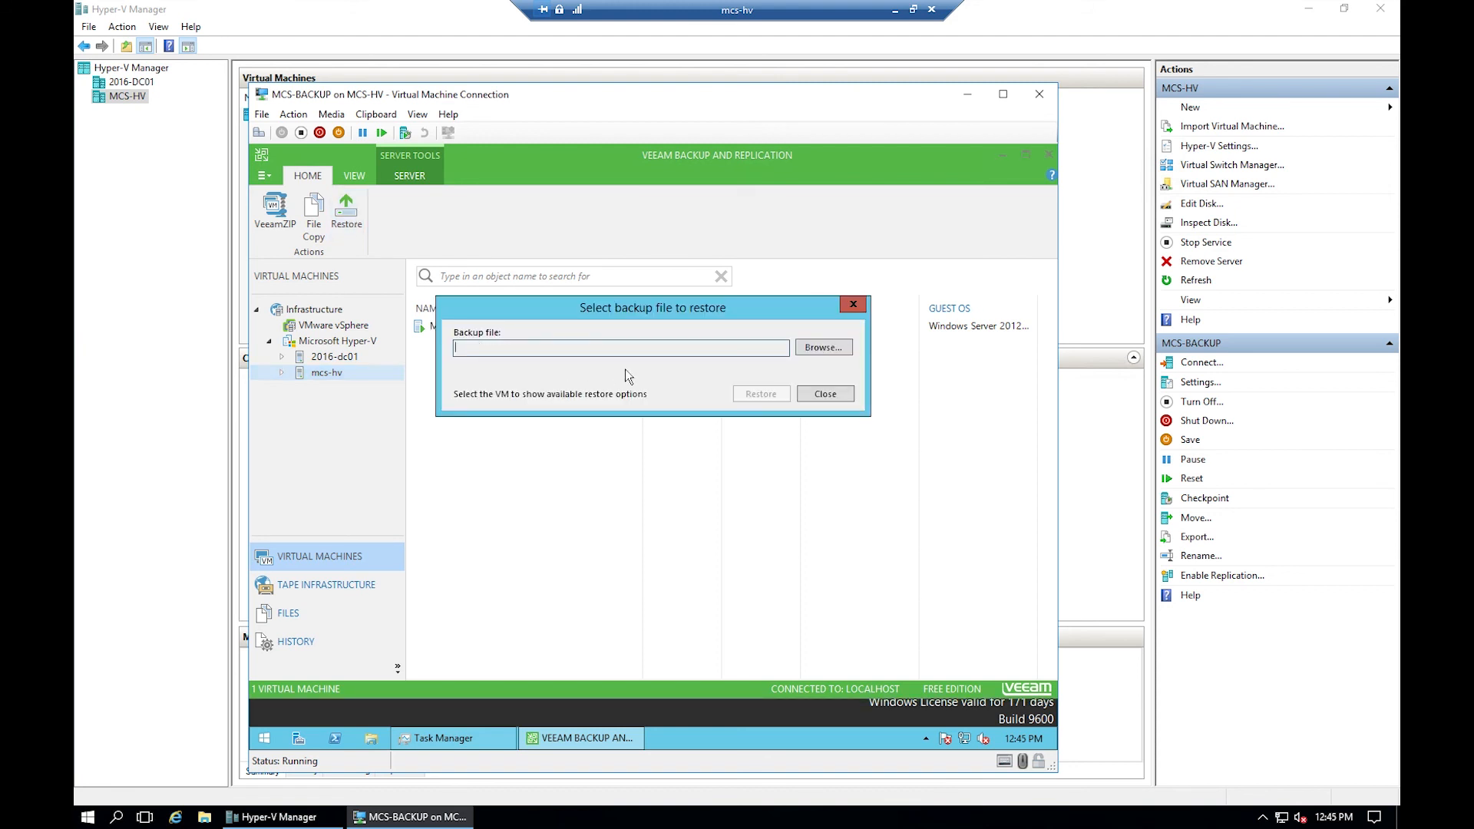
{"action": "left_click", "coordinate": [812, 344]}
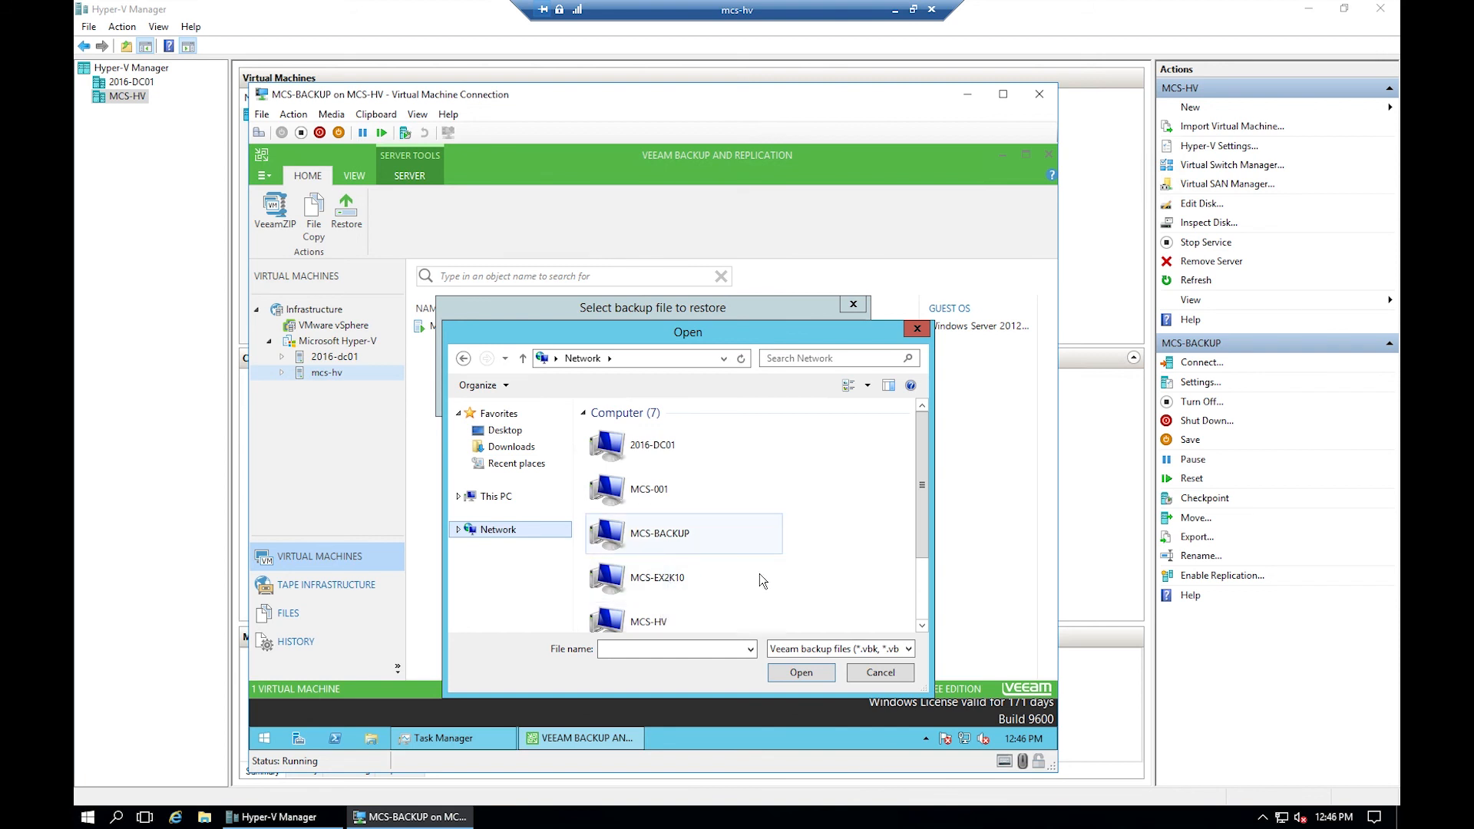
{"action": "scroll", "coordinate": [925, 605], "scroll_direction": "down", "scroll_amount": 2}
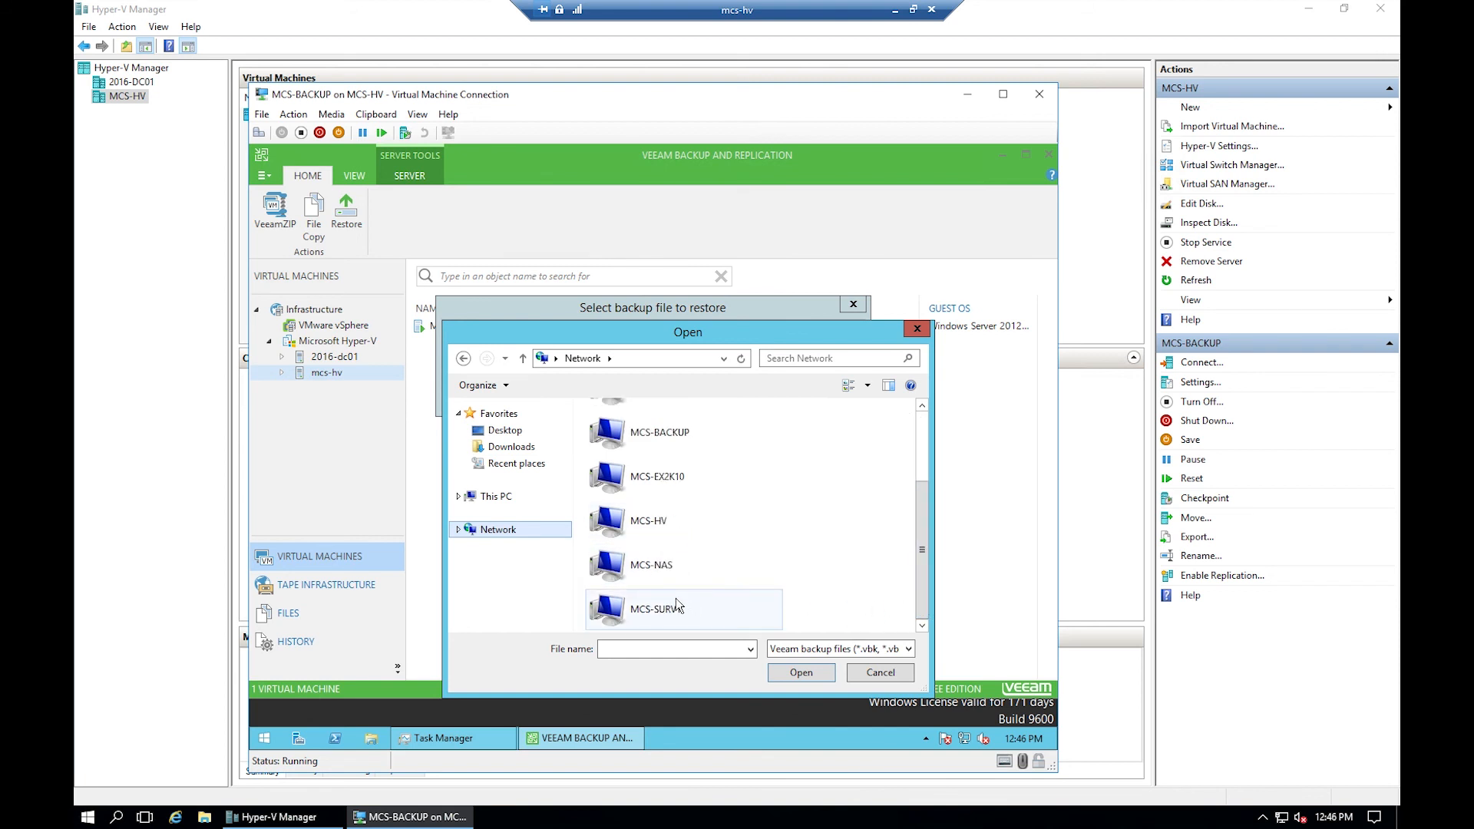
{"action": "left_click", "coordinate": [653, 565]}
{"action": "double_click", "coordinate": [652, 565]}
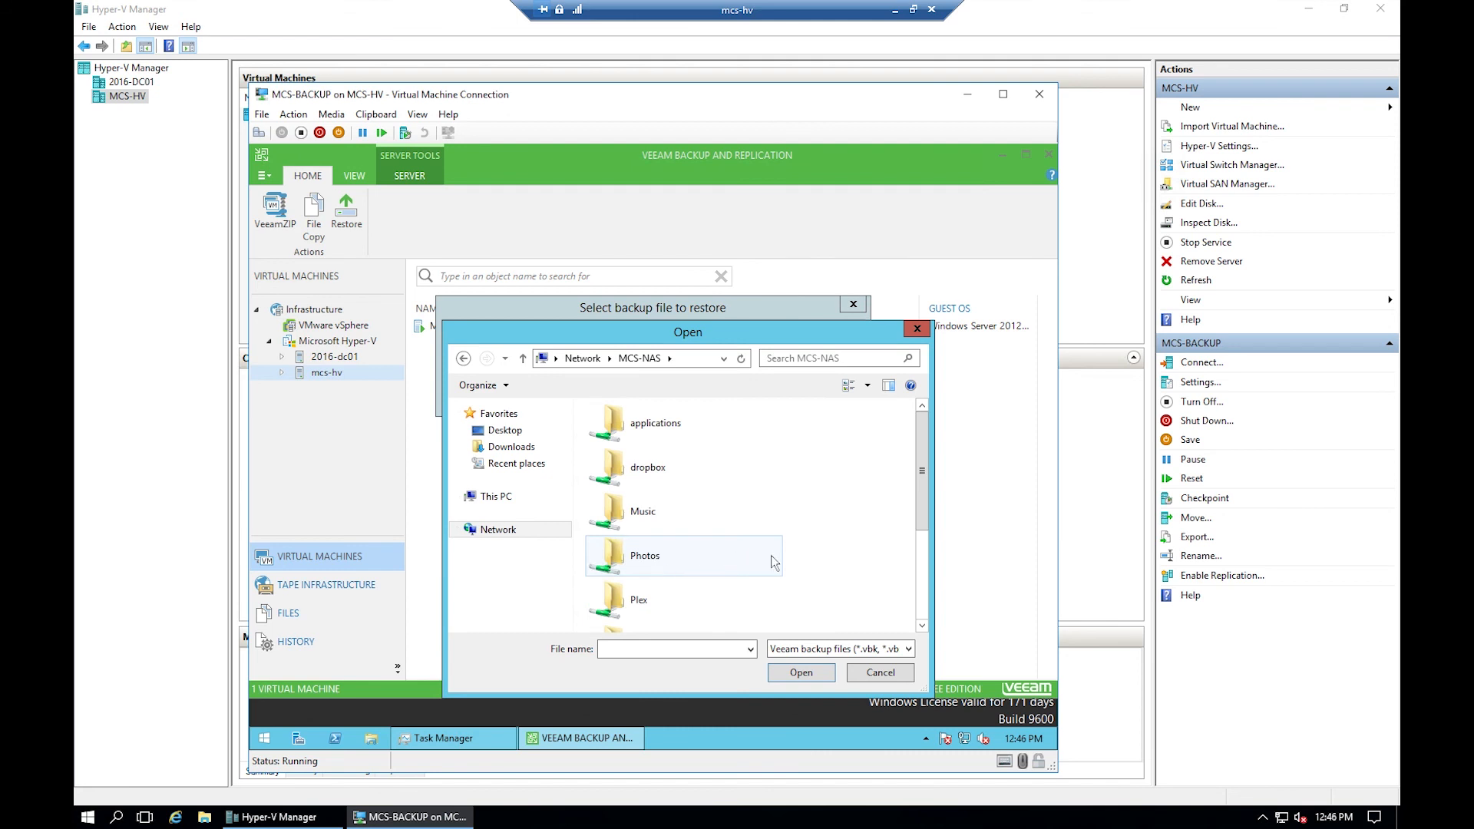
{"action": "scroll", "coordinate": [924, 598], "scroll_direction": "down", "scroll_amount": 3}
{"action": "double_click", "coordinate": [664, 568]}
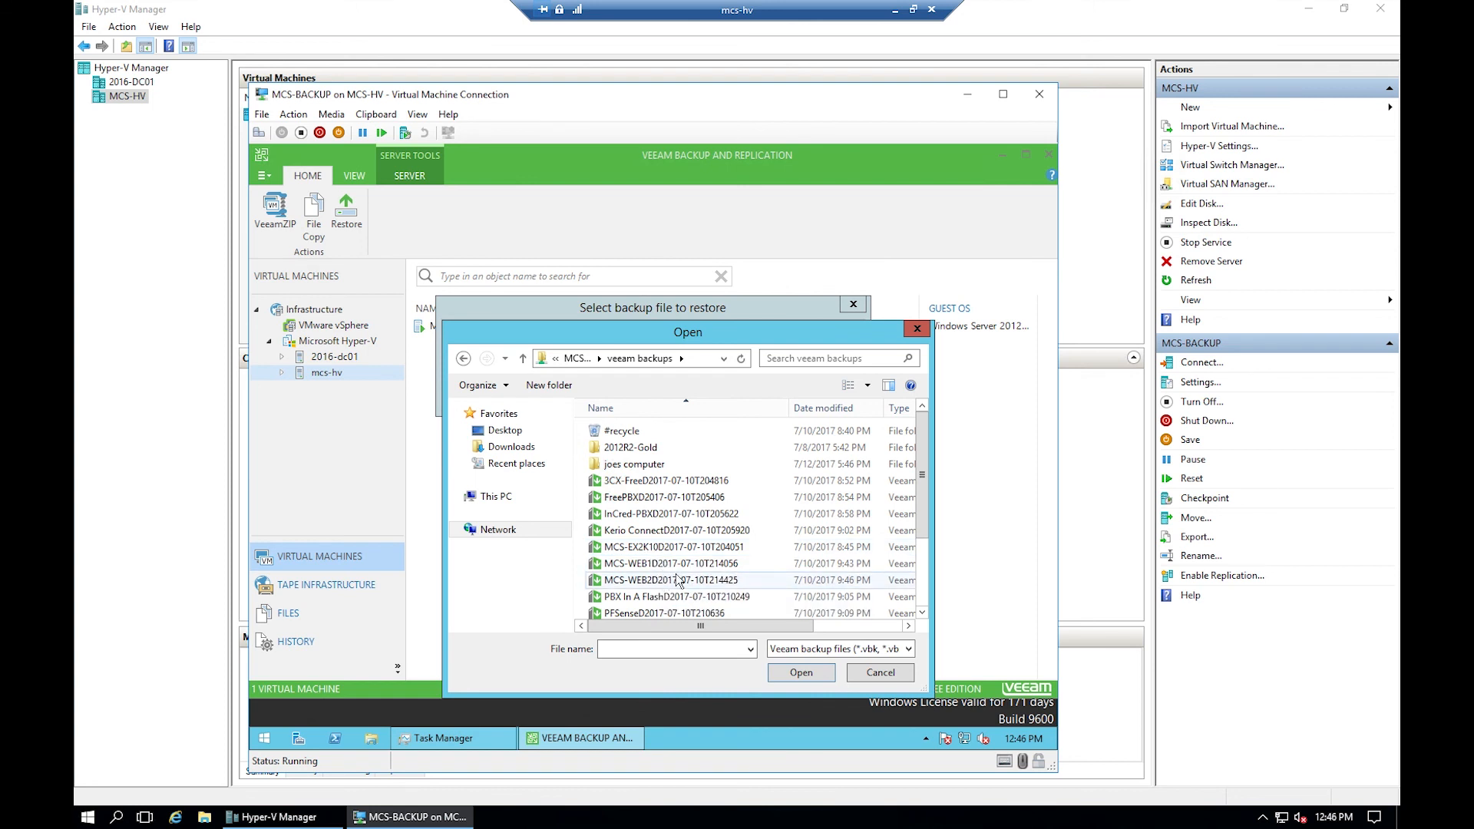
{"action": "scroll", "coordinate": [662, 572], "scroll_direction": "down", "scroll_amount": 2}
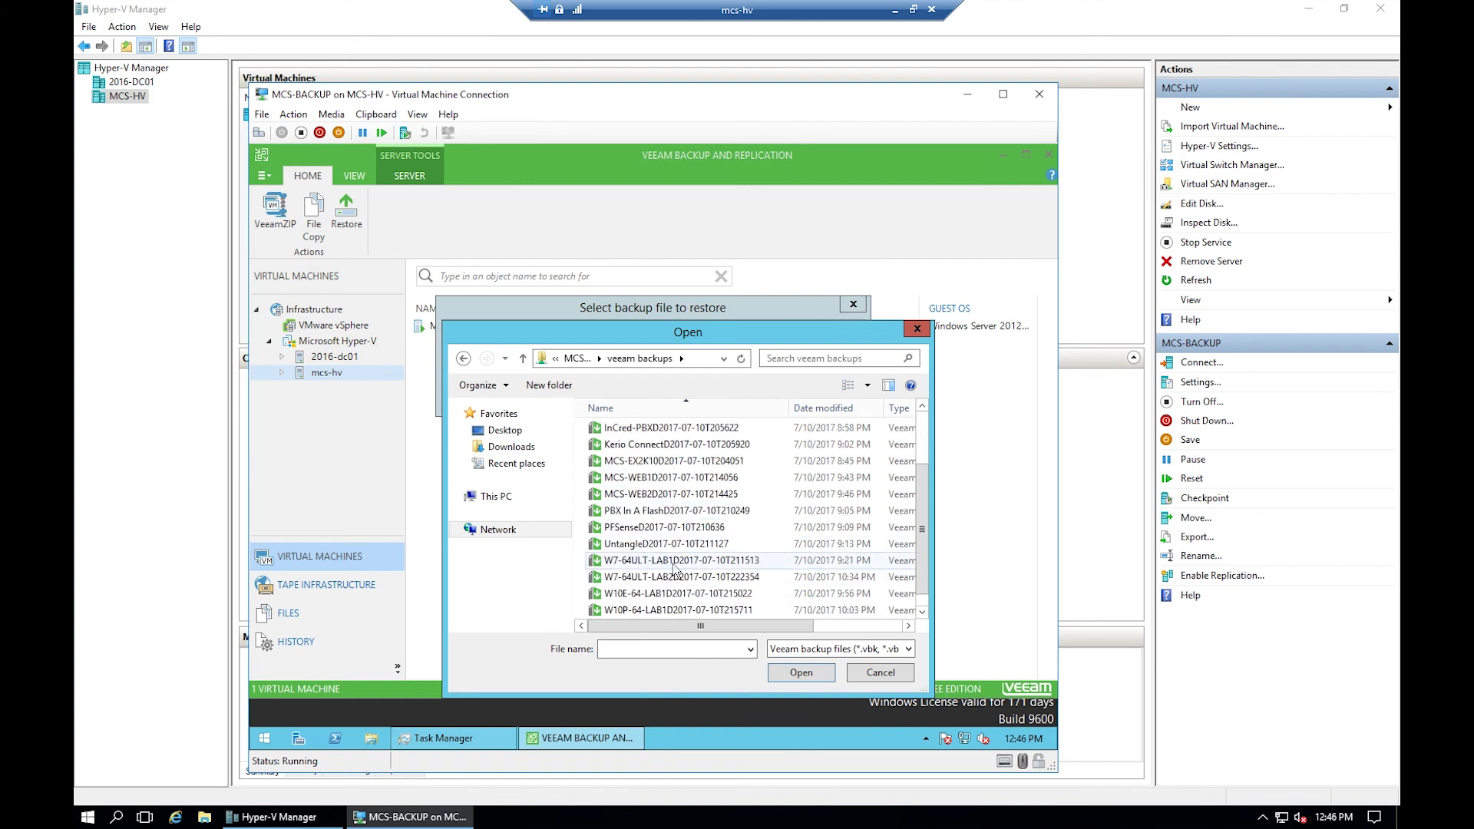
{"action": "scroll", "coordinate": [674, 558], "scroll_direction": "down", "scroll_amount": 1}
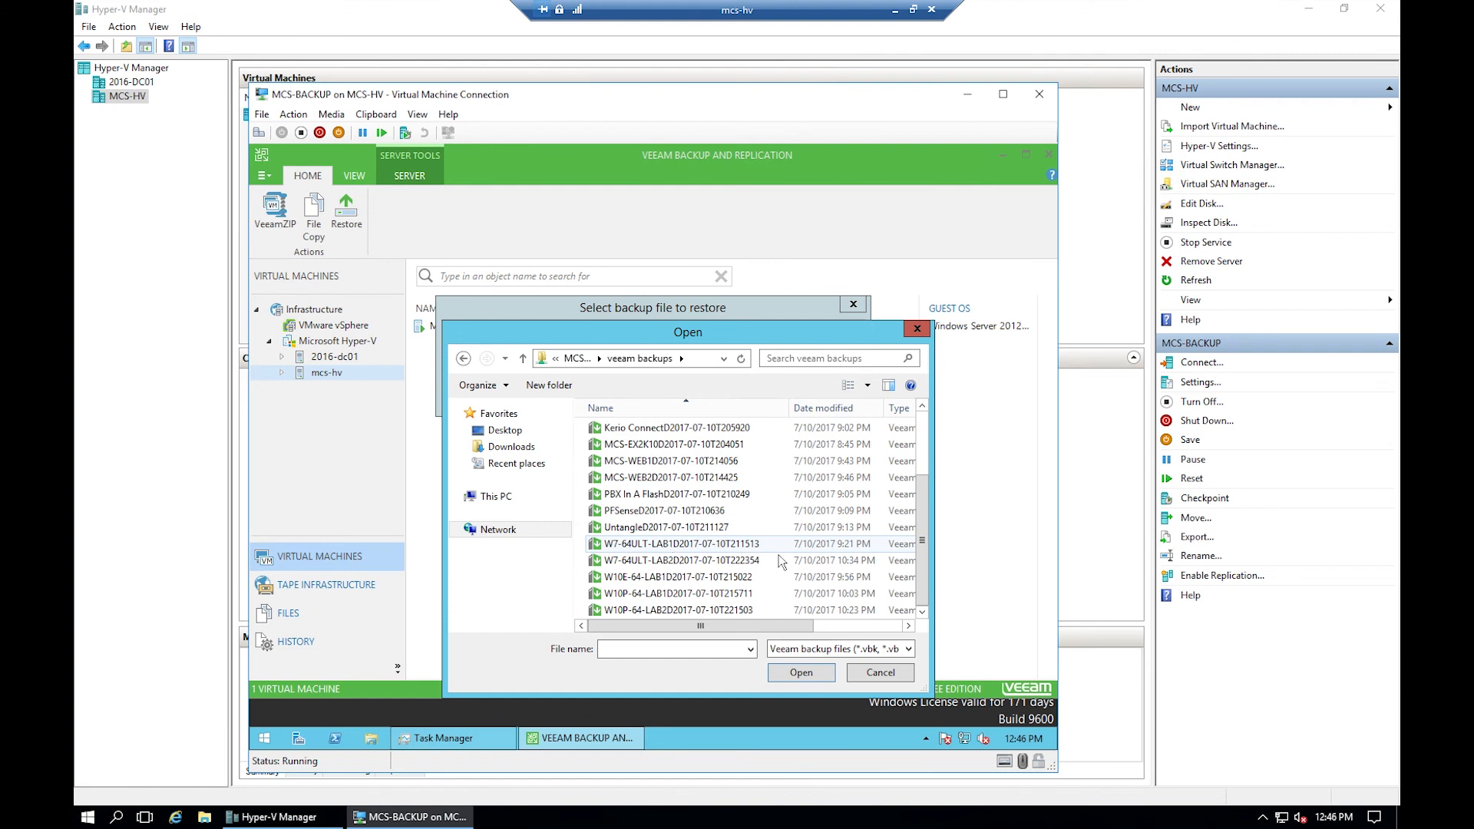
{"action": "left_click", "coordinate": [645, 579]}
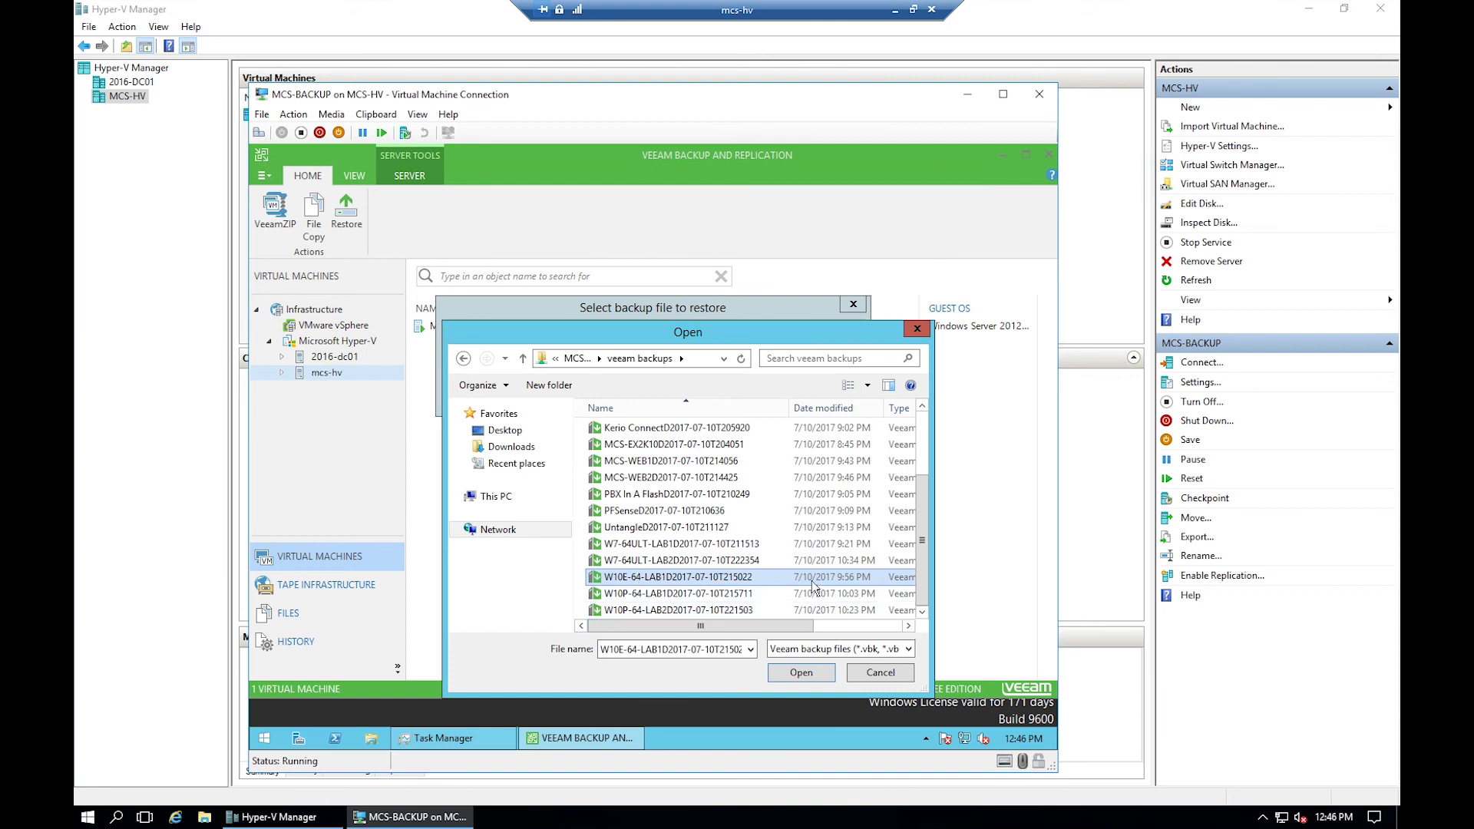
- Select W10E-64-LAB1 under Contained VMs and restore it as an Entire VM
{"action": "left_click", "coordinate": [800, 676]}
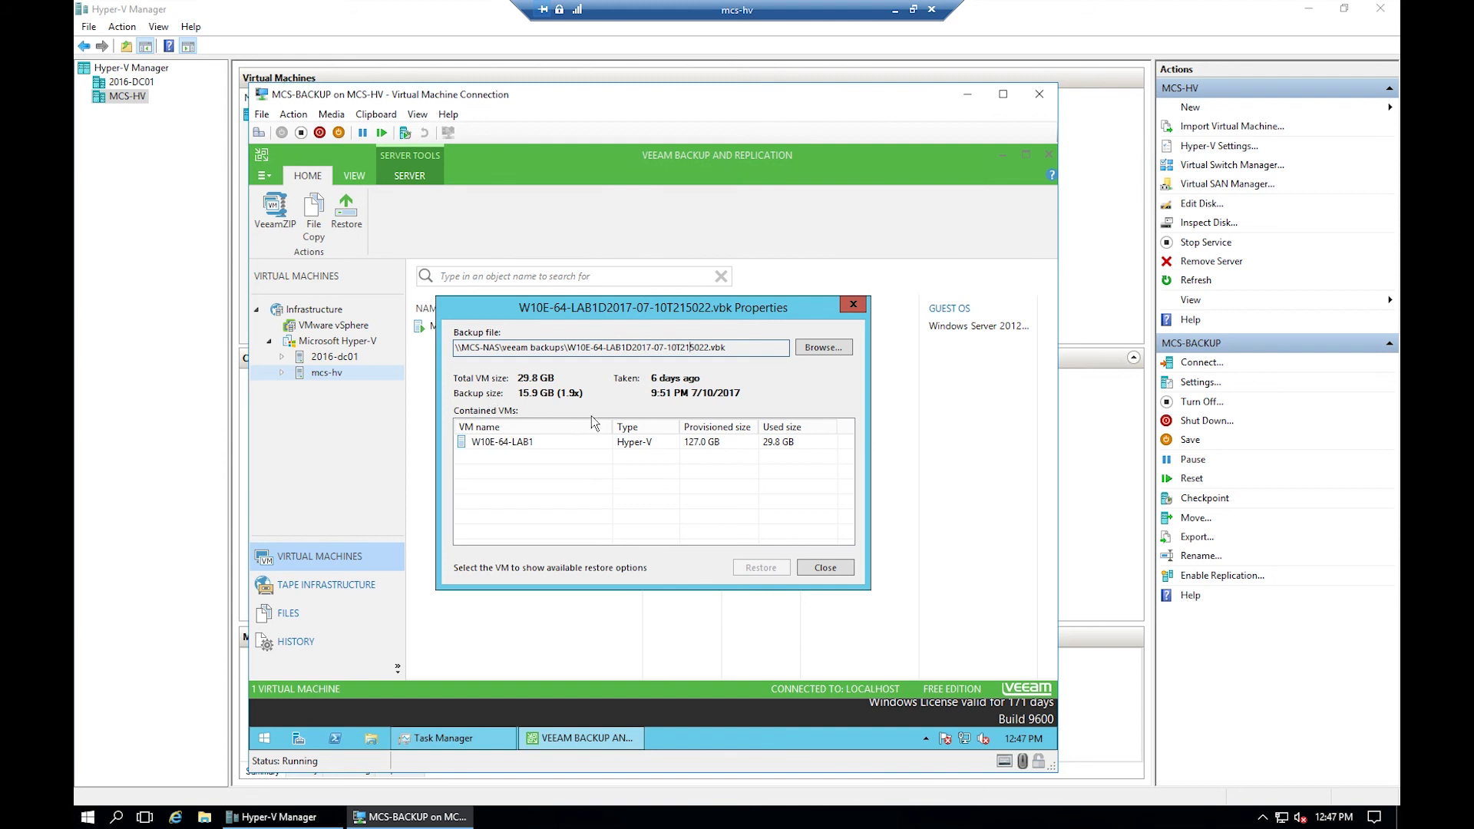
{"action": "left_click", "coordinate": [508, 443]}
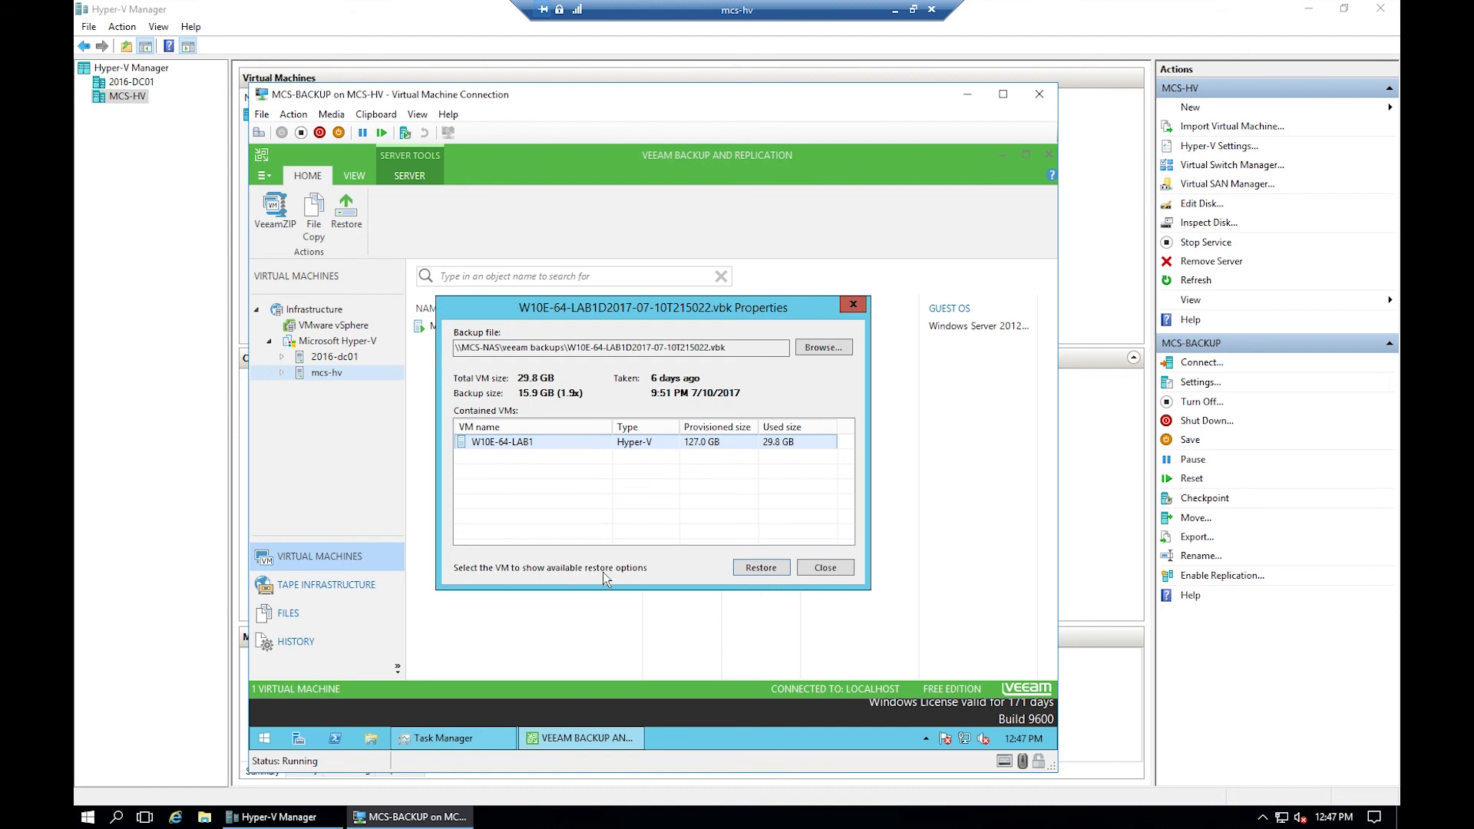
{"action": "left_click", "coordinate": [757, 568]}
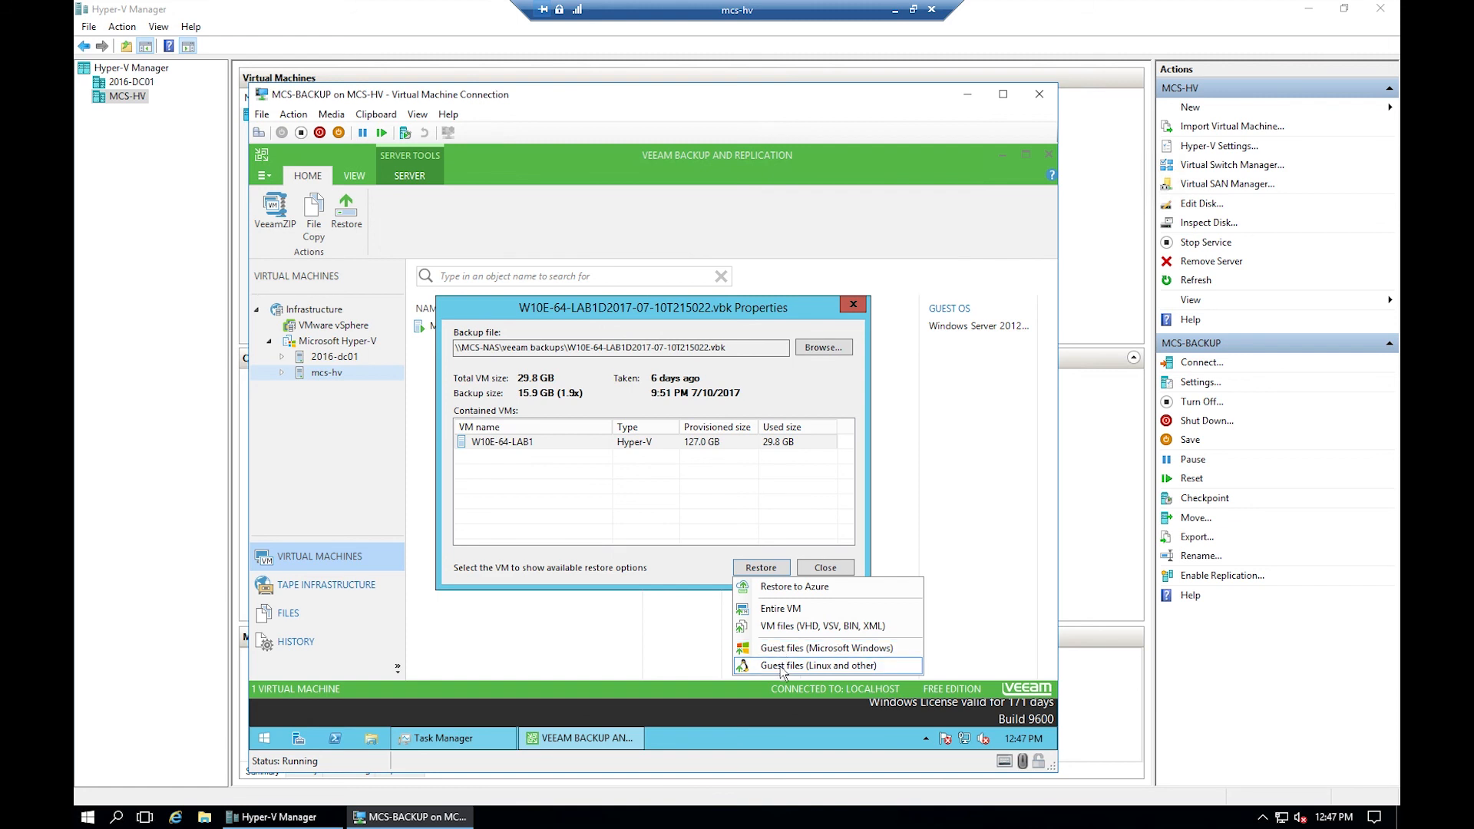
{"action": "left_click", "coordinate": [788, 609]}
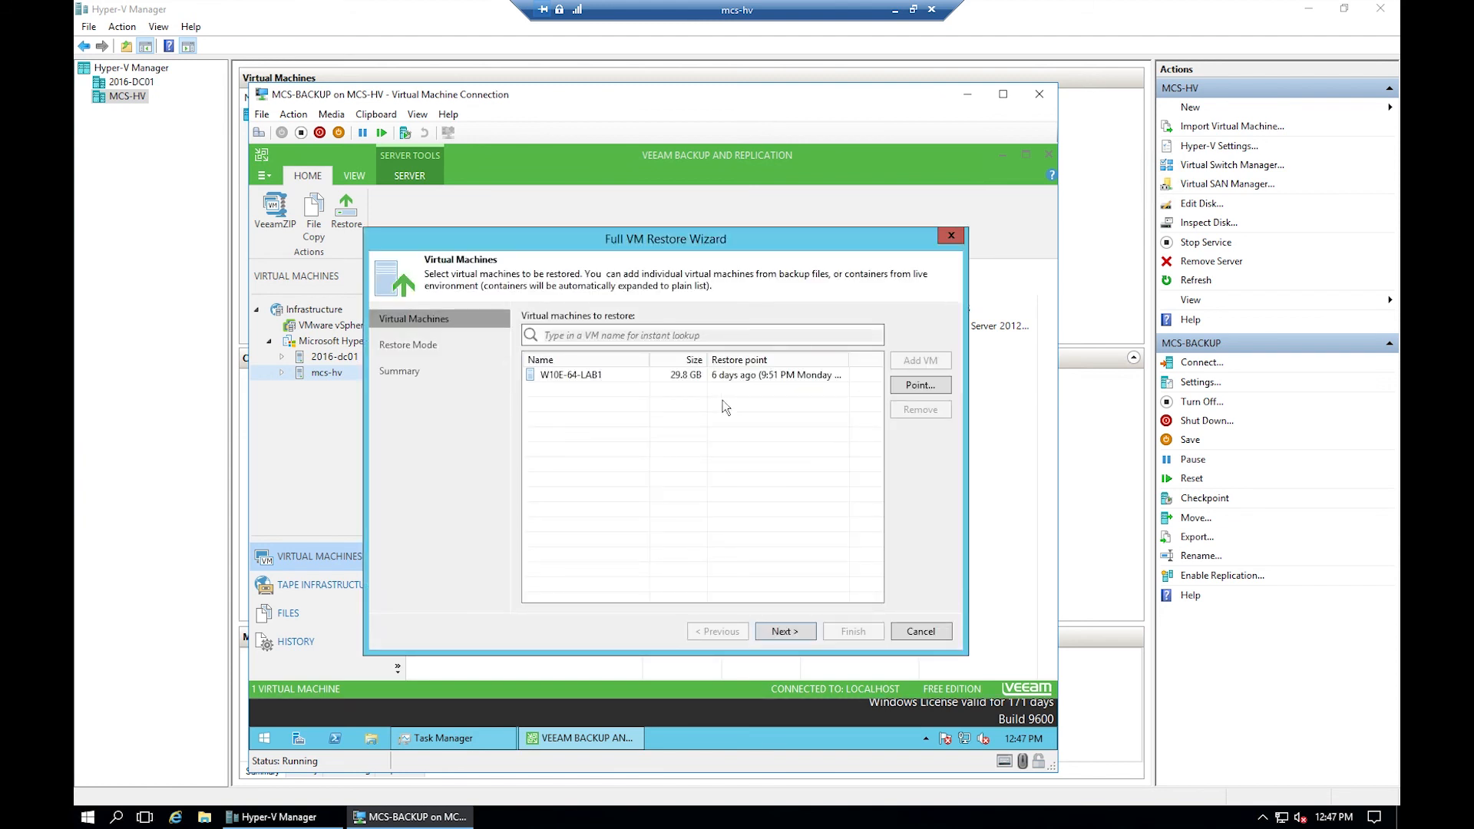
- Run the full restore of W10E-64-LAB1 to its original location on mcs-hv
{"action": "left_click", "coordinate": [601, 374]}
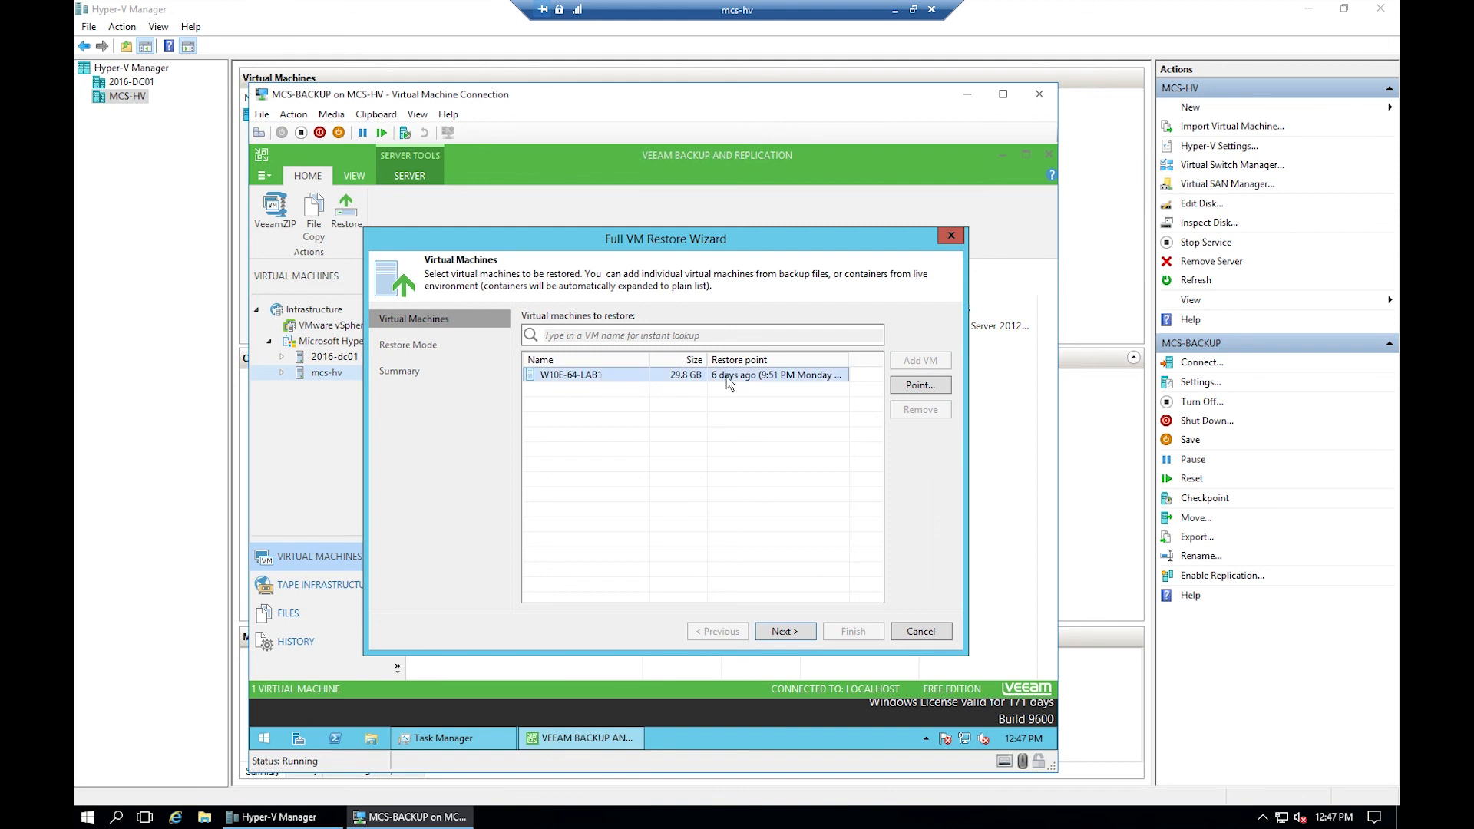
{"action": "left_click", "coordinate": [791, 631]}
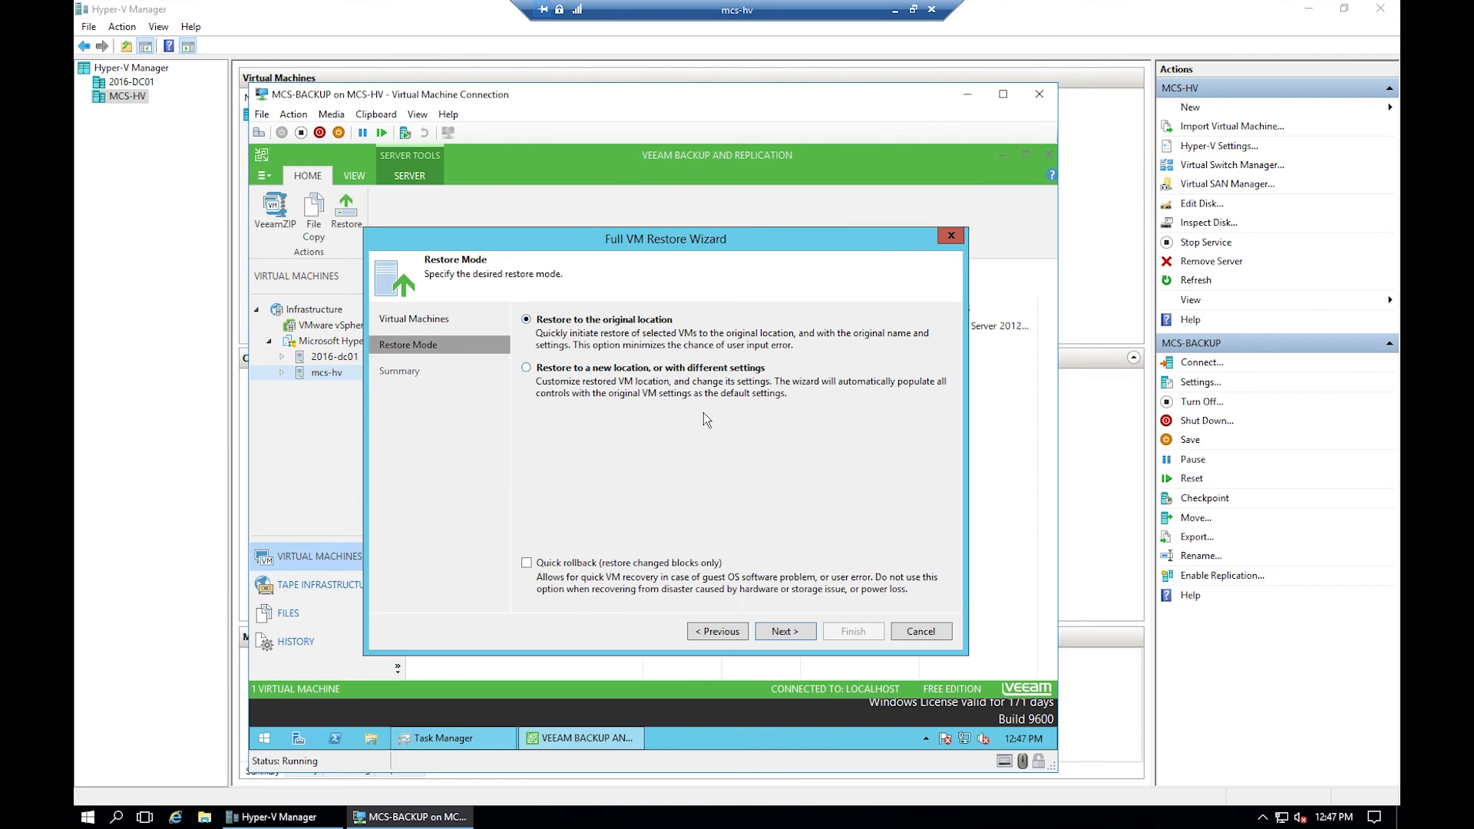
{"action": "left_click", "coordinate": [780, 632]}
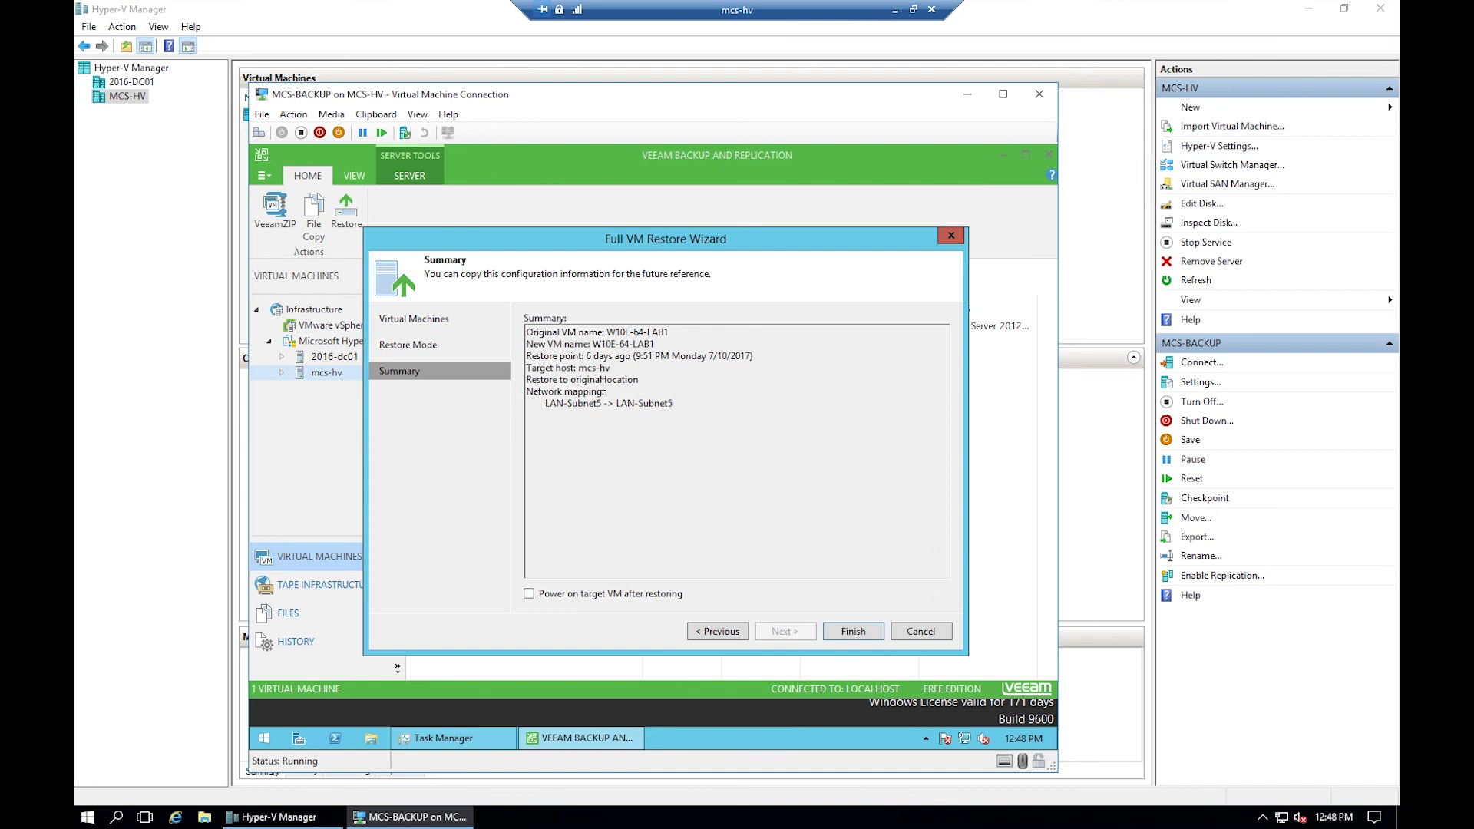
{"action": "left_click", "coordinate": [854, 631]}
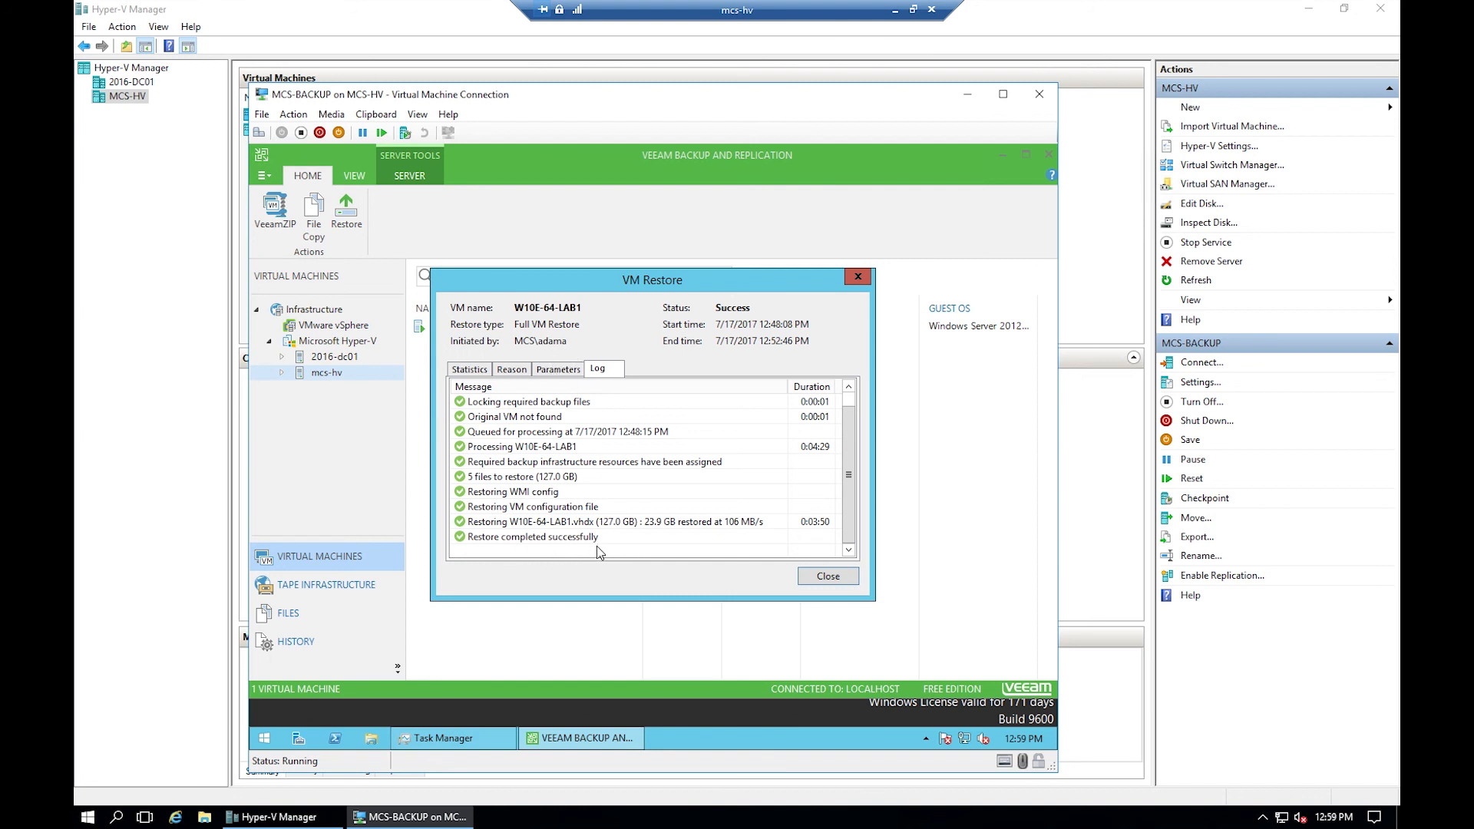
- Dismiss the restore report, close Veeam and Task Manager, and return to Hyper-V Manager
{"action": "left_click", "coordinate": [828, 577]}
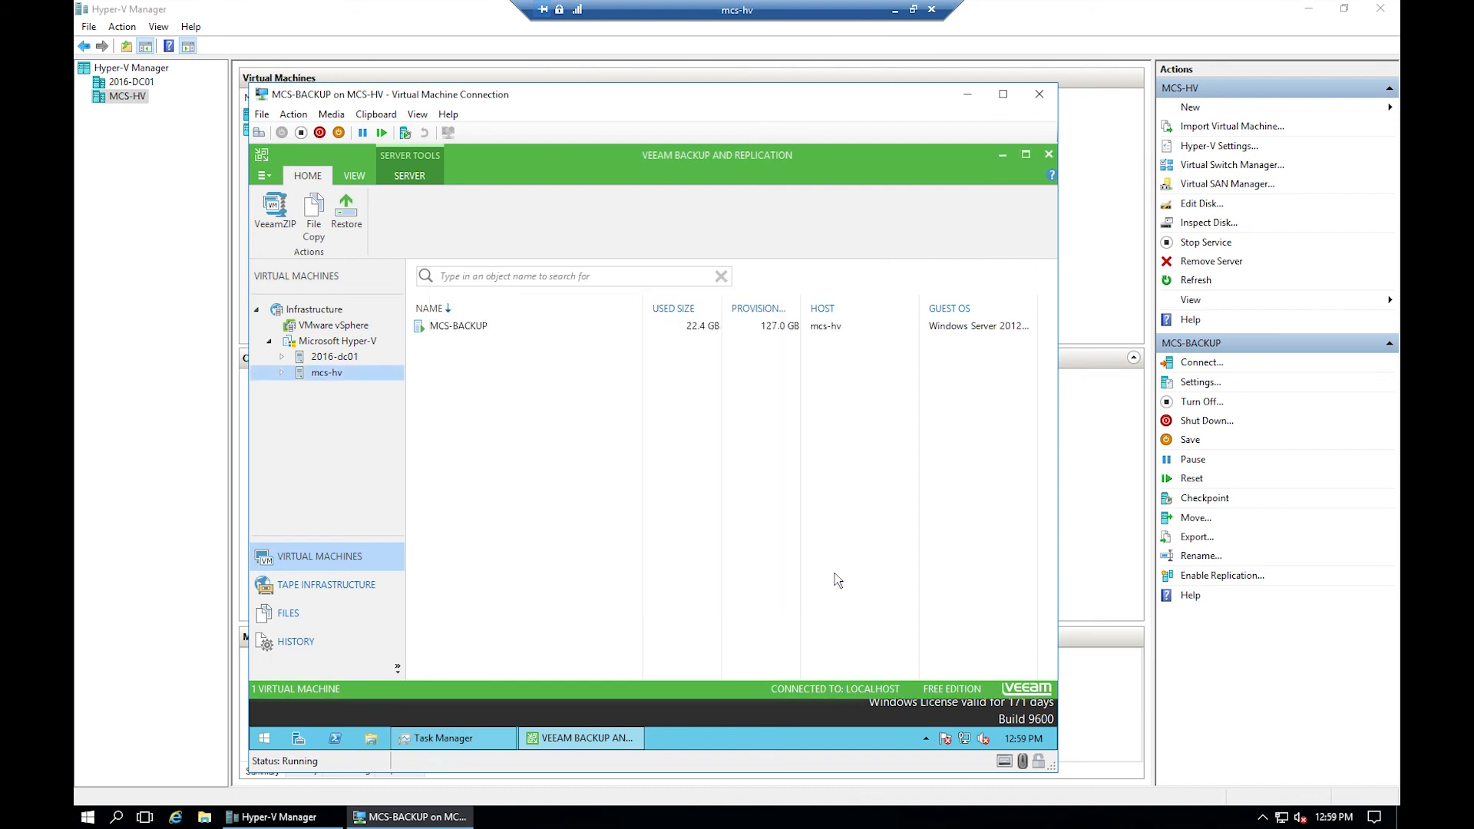
{"action": "left_click", "coordinate": [1048, 156]}
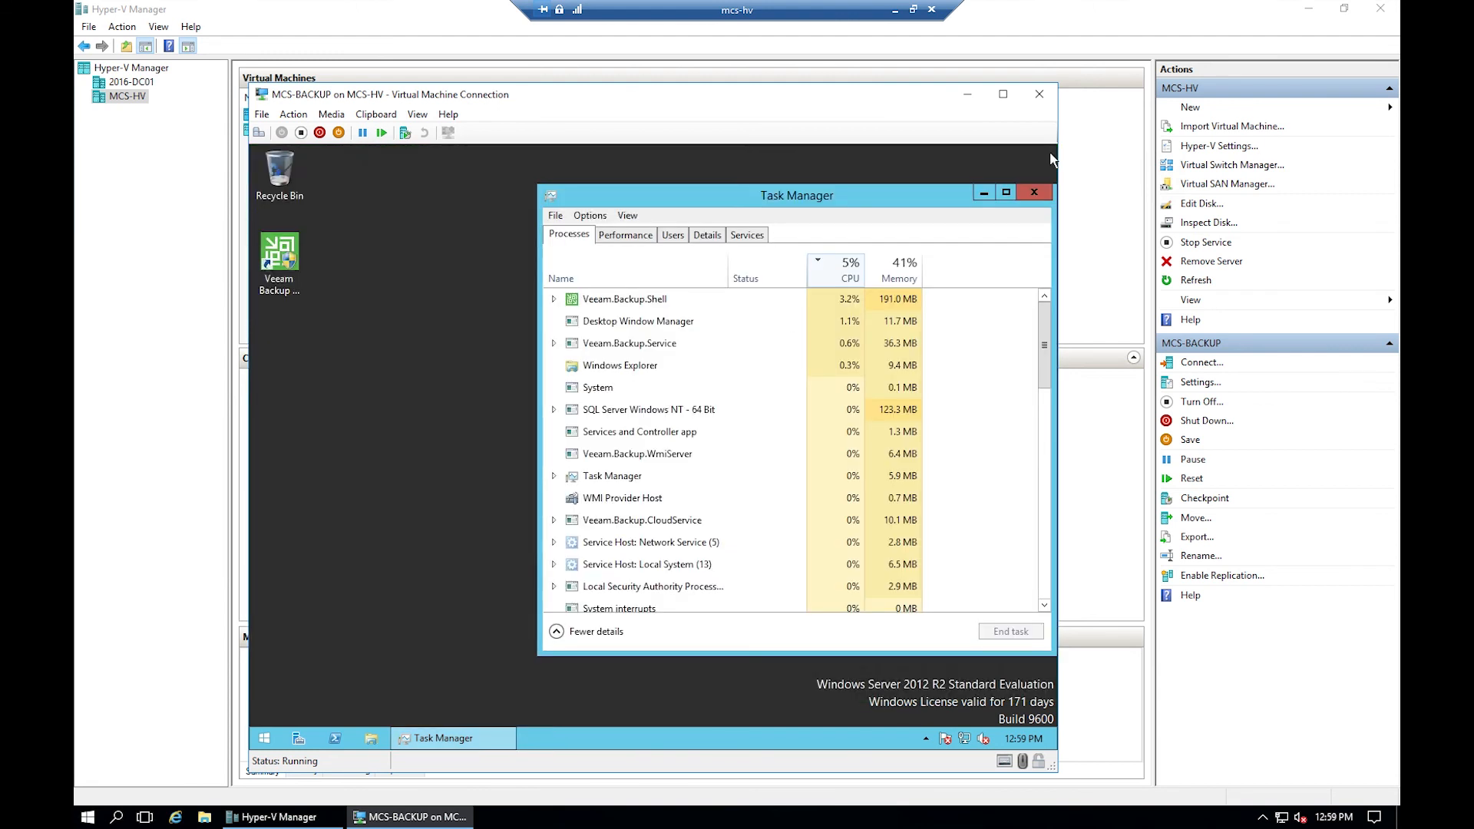
{"action": "left_click", "coordinate": [1033, 193]}
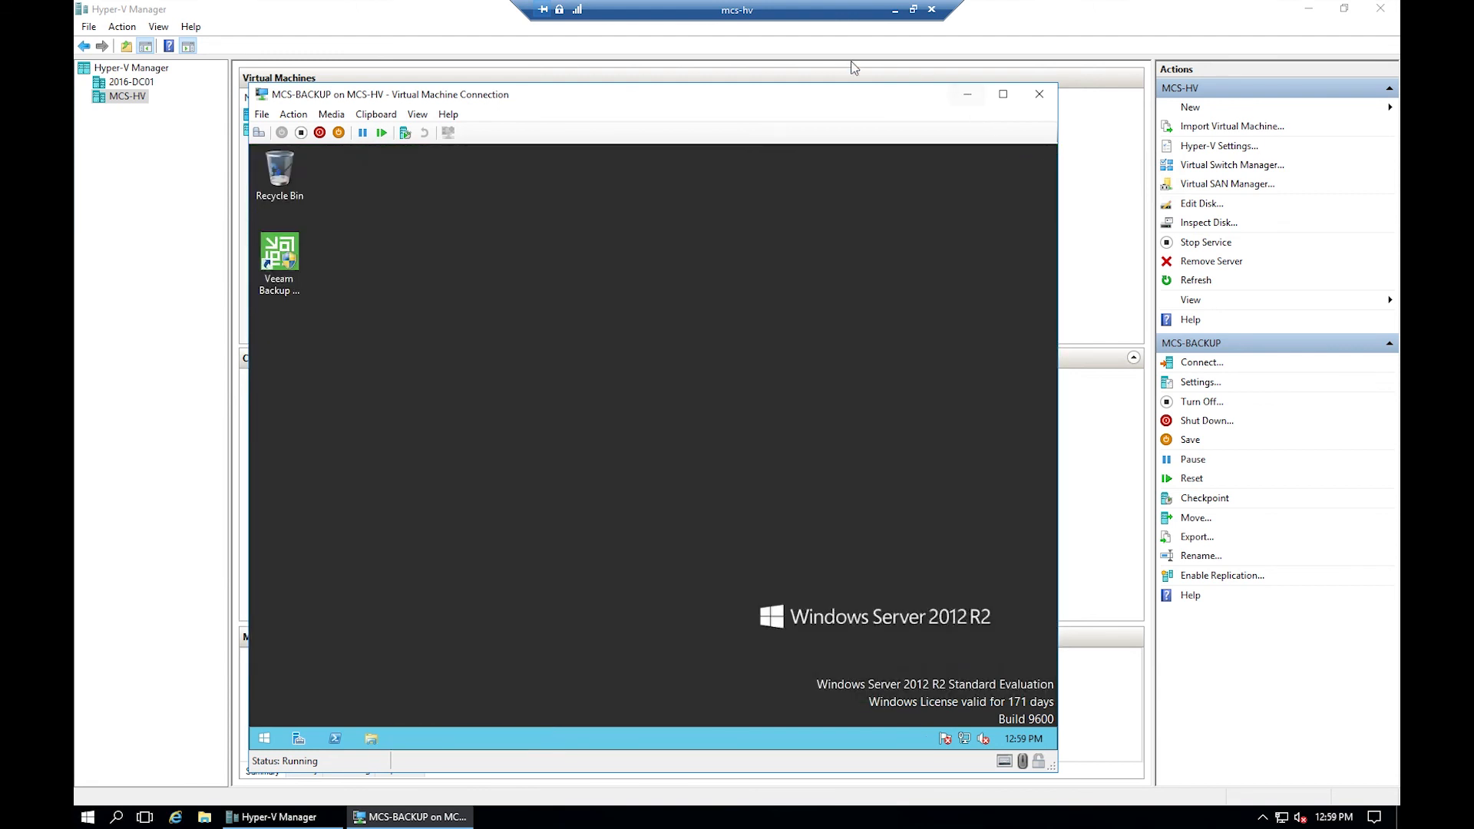
{"action": "left_click", "coordinate": [442, 19]}
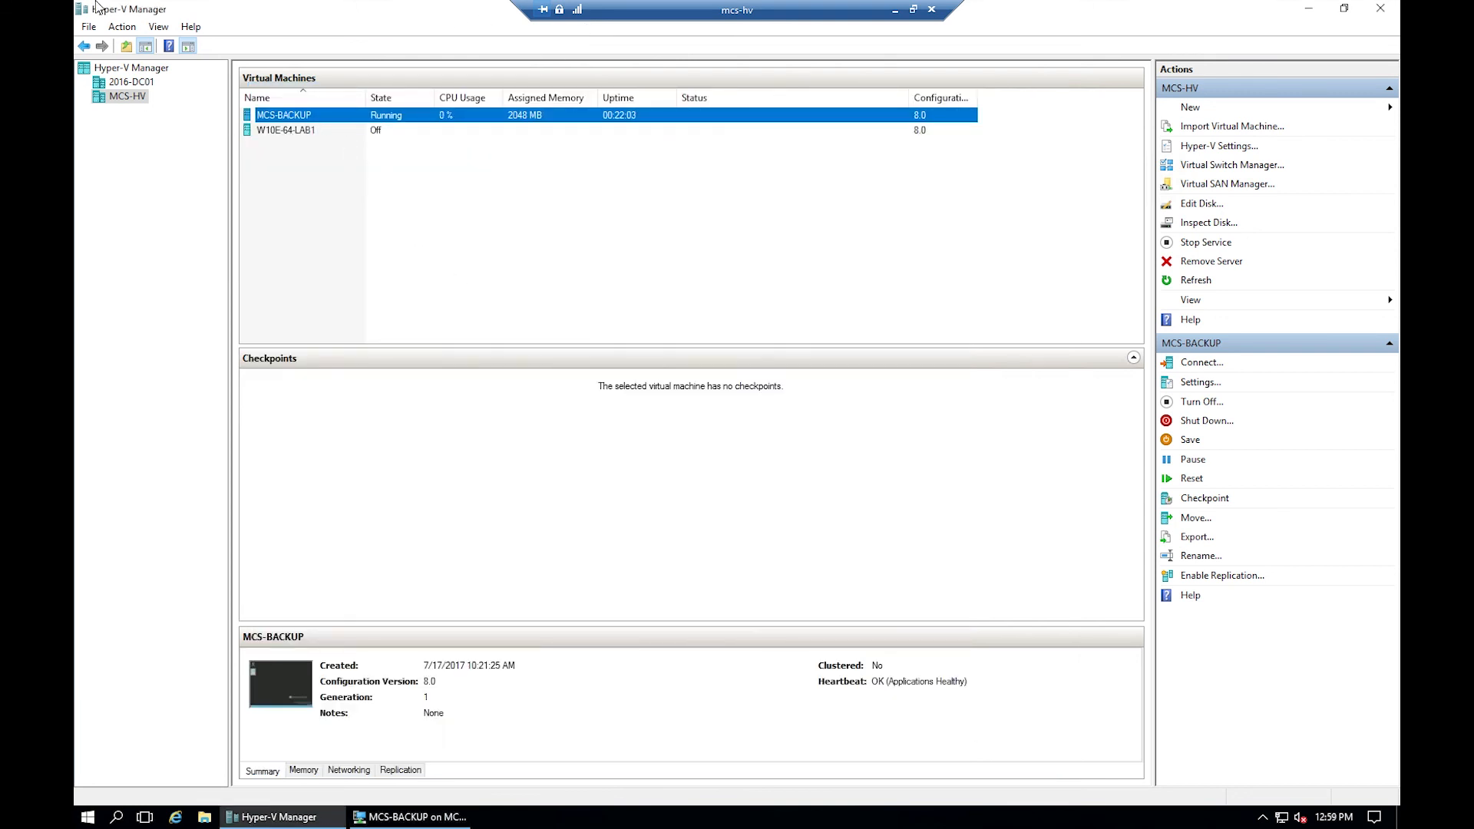
- Review W10E-64-LAB1's Hard Drive and Network Adapter settings without changing anything
{"action": "left_click", "coordinate": [284, 132]}
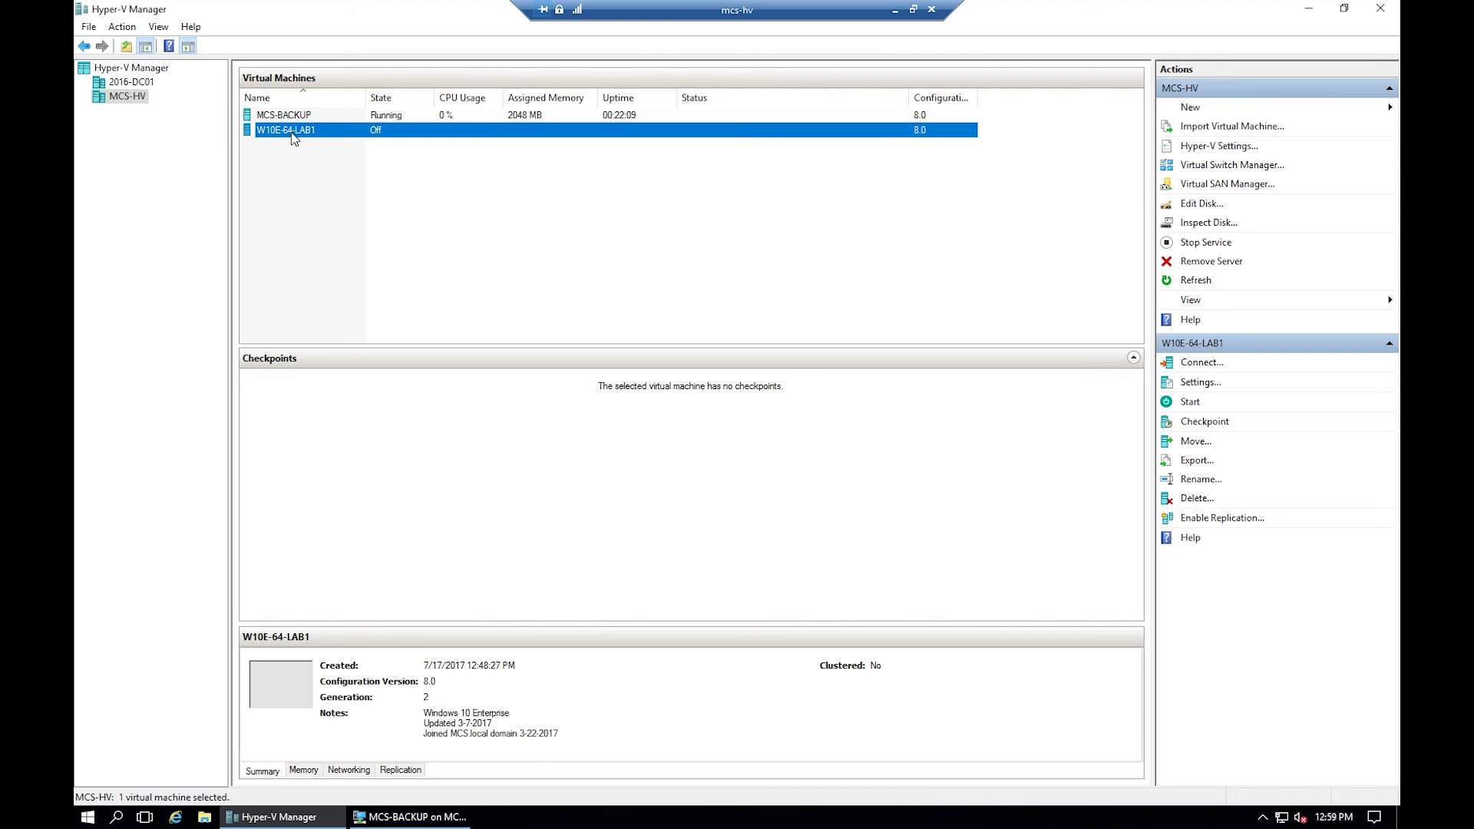
{"action": "right_click", "coordinate": [291, 134]}
{"action": "left_click", "coordinate": [334, 168]}
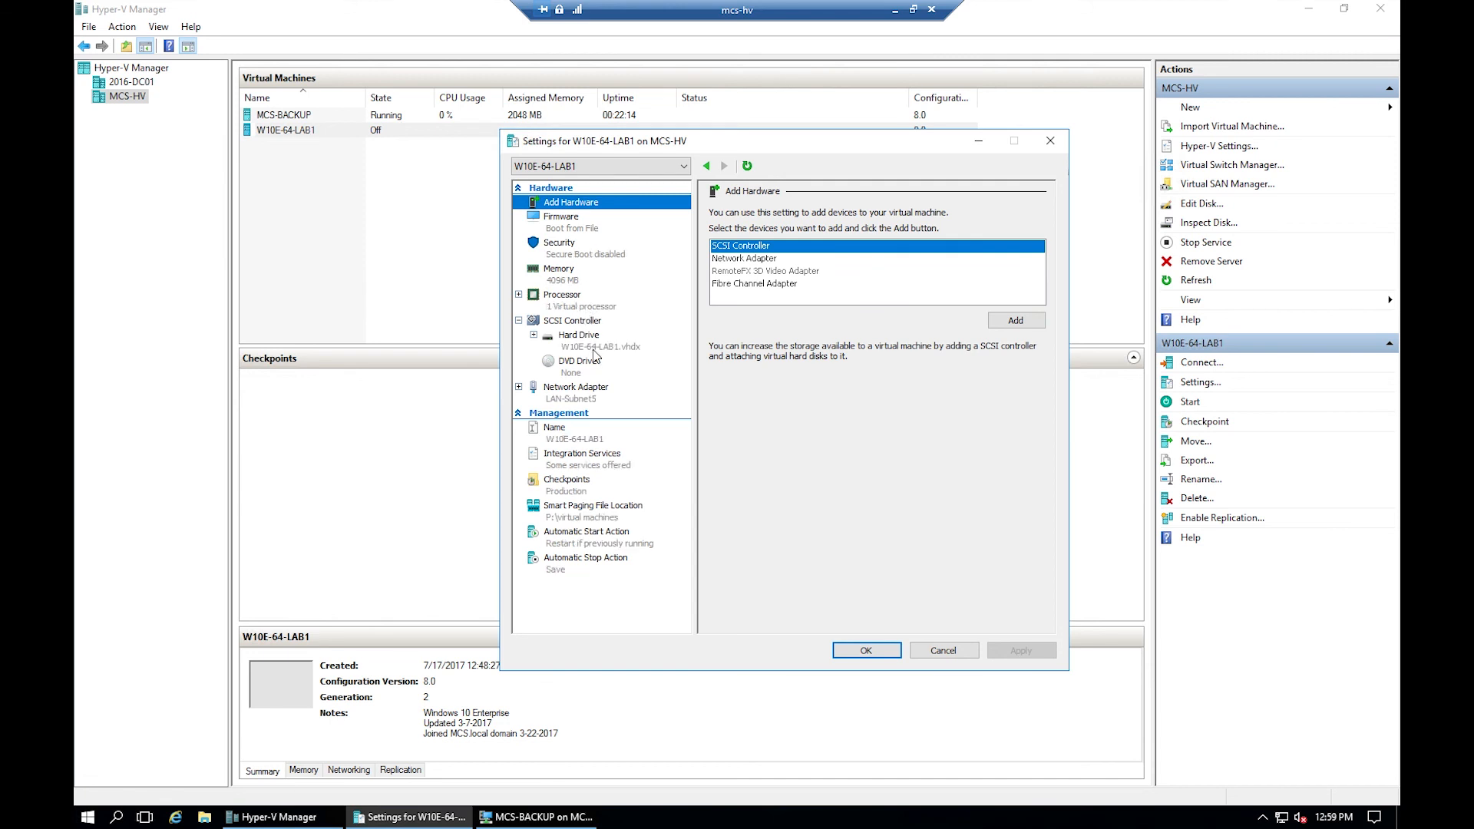
{"action": "left_click", "coordinate": [591, 344]}
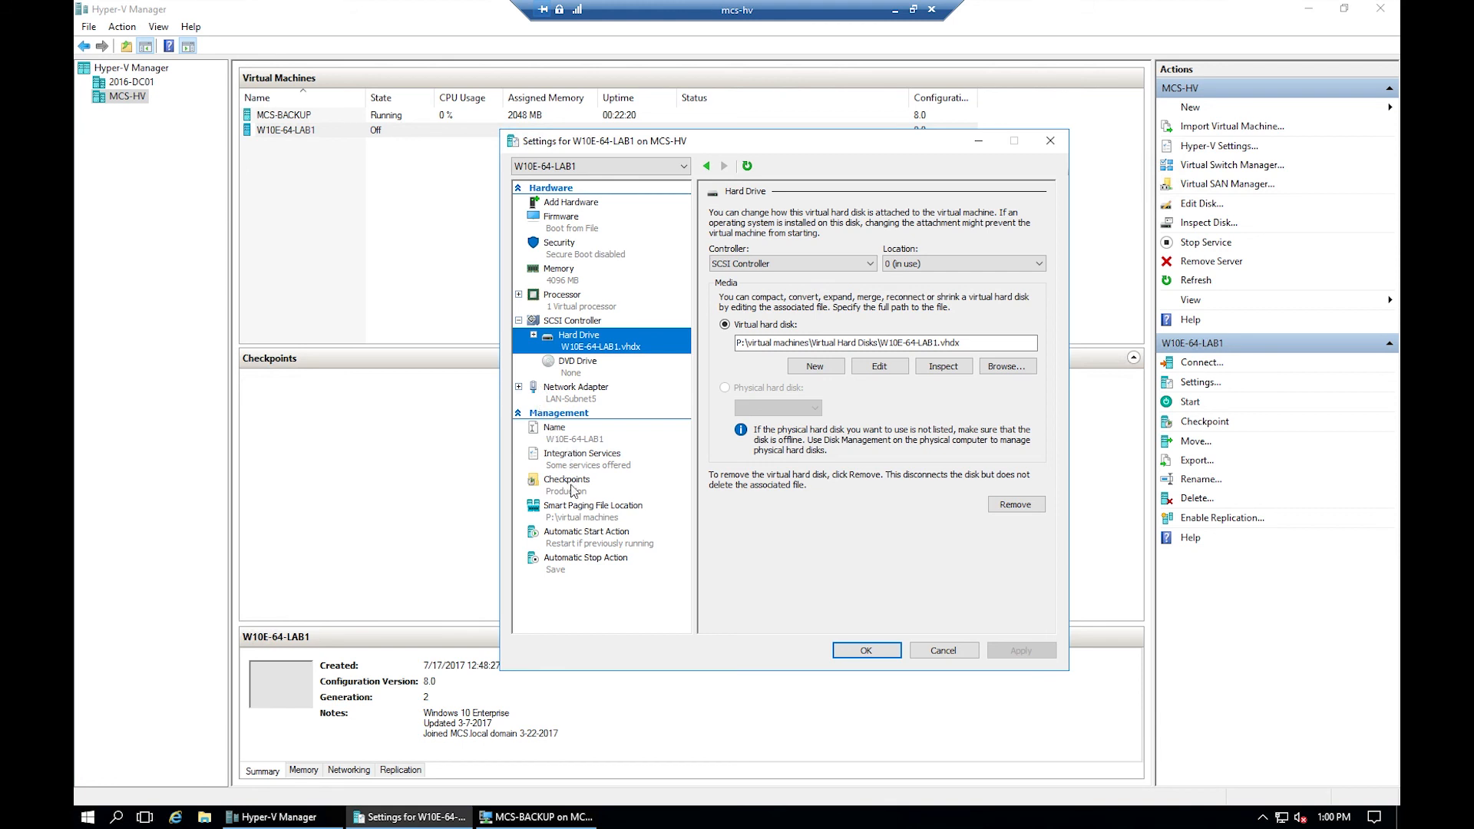
{"action": "left_click", "coordinate": [577, 393]}
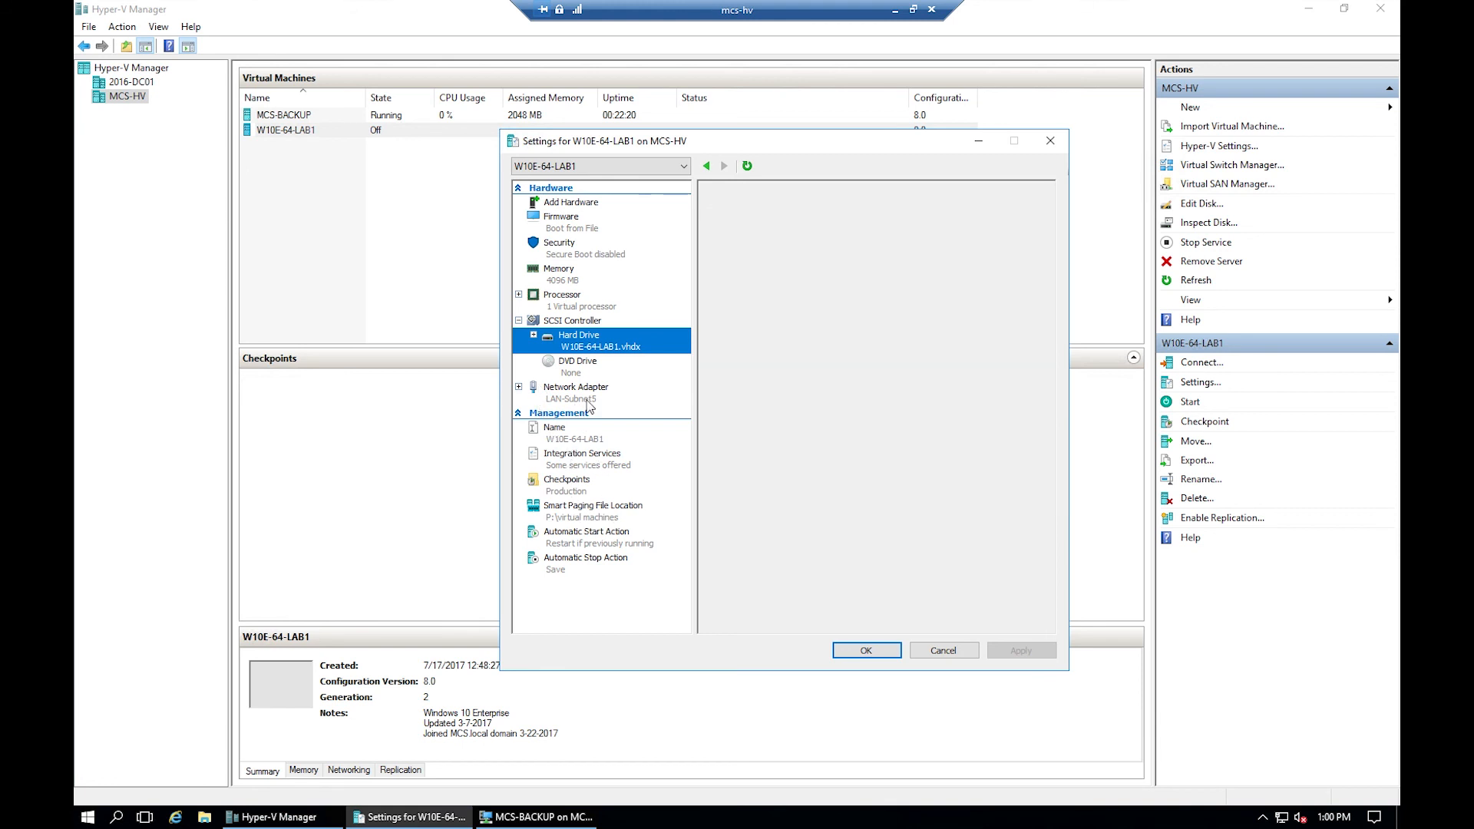
{"action": "left_click", "coordinate": [944, 652]}
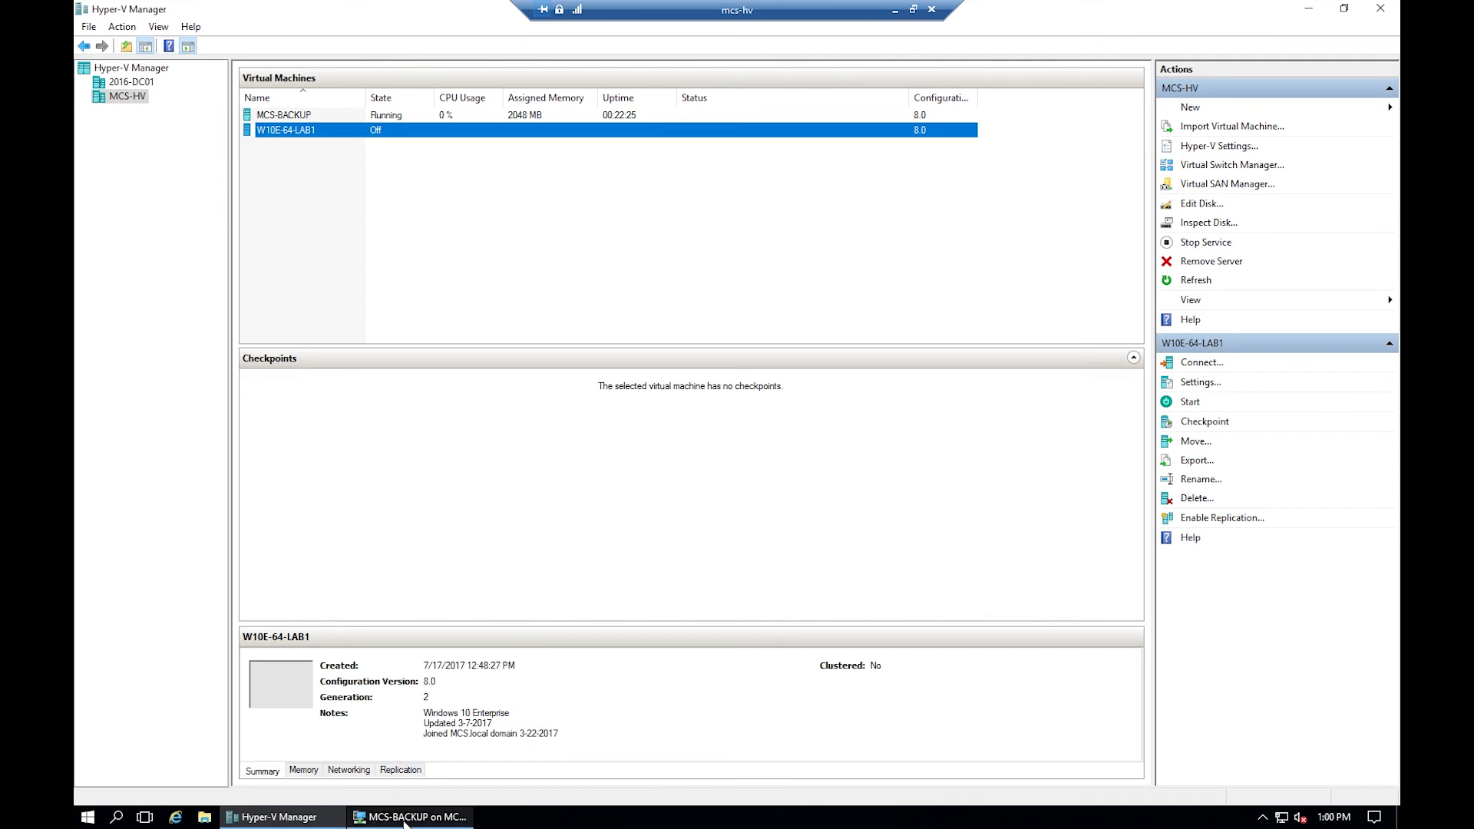
- On MCS-BACKUP, launch the Veeam console, connect to the local server, review the VM list, then close it
{"action": "left_click", "coordinate": [460, 817]}
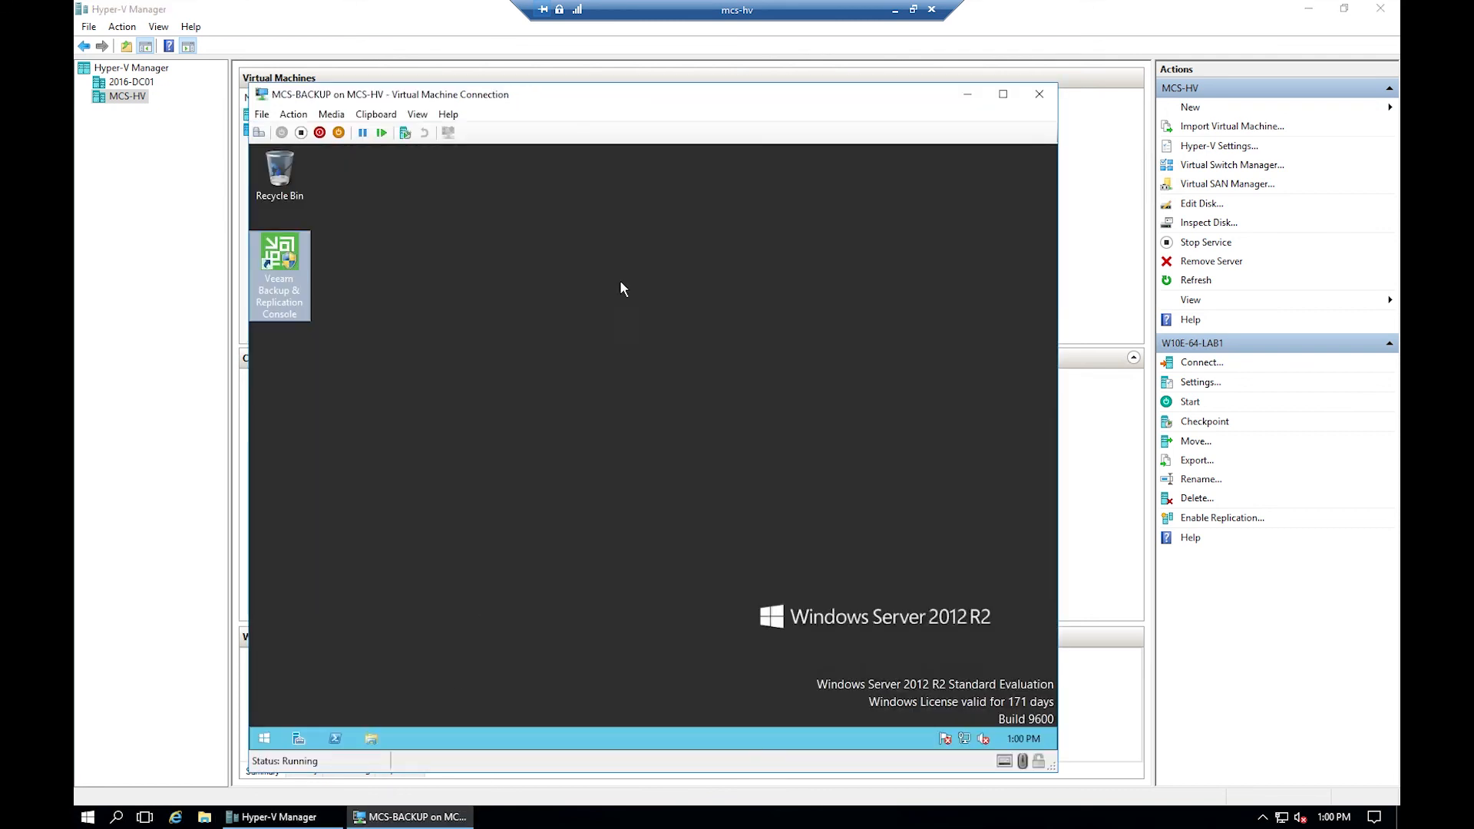
{"action": "double_click", "coordinate": [291, 261]}
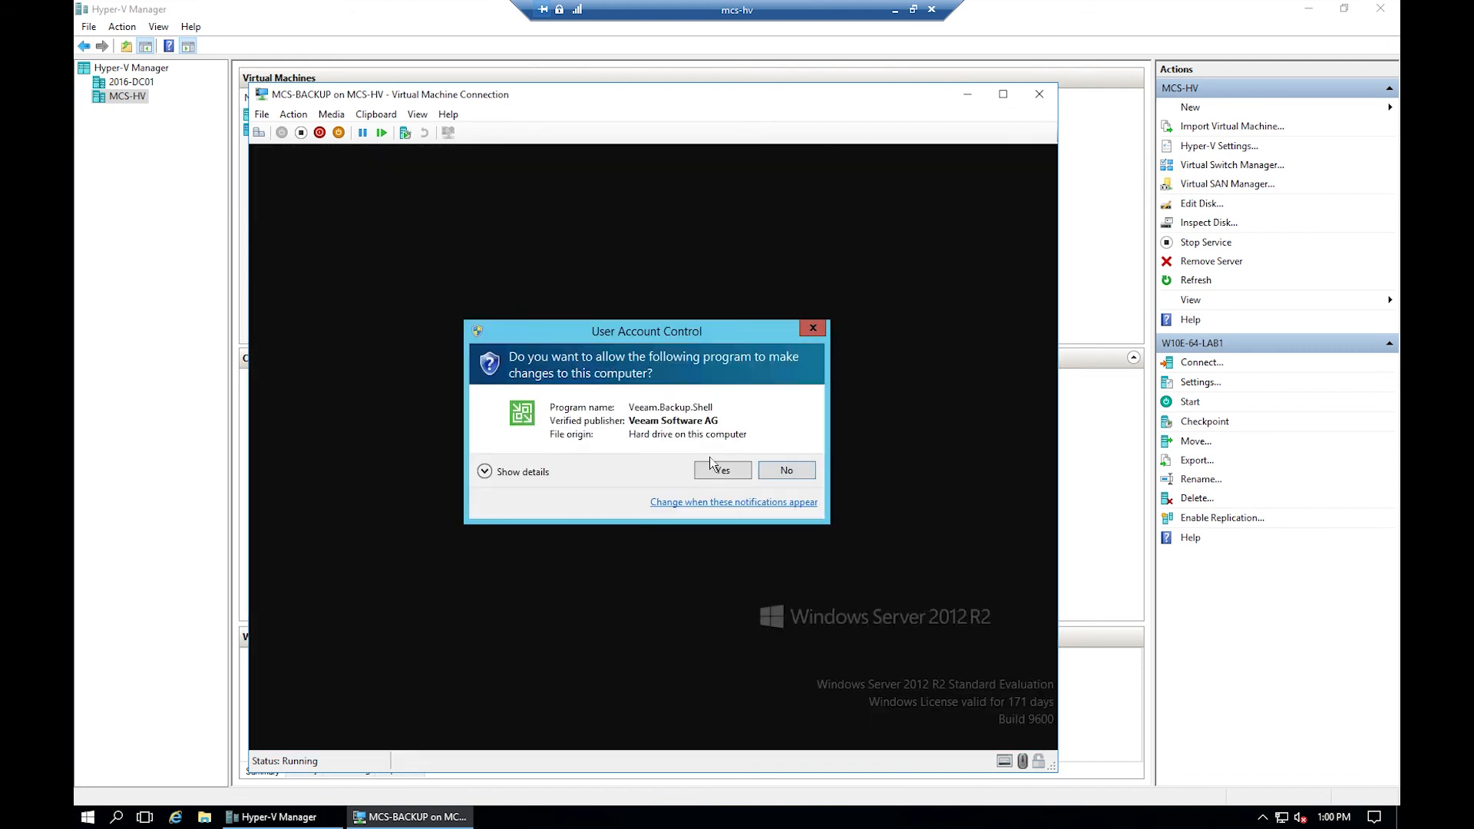
{"action": "left_click", "coordinate": [721, 470]}
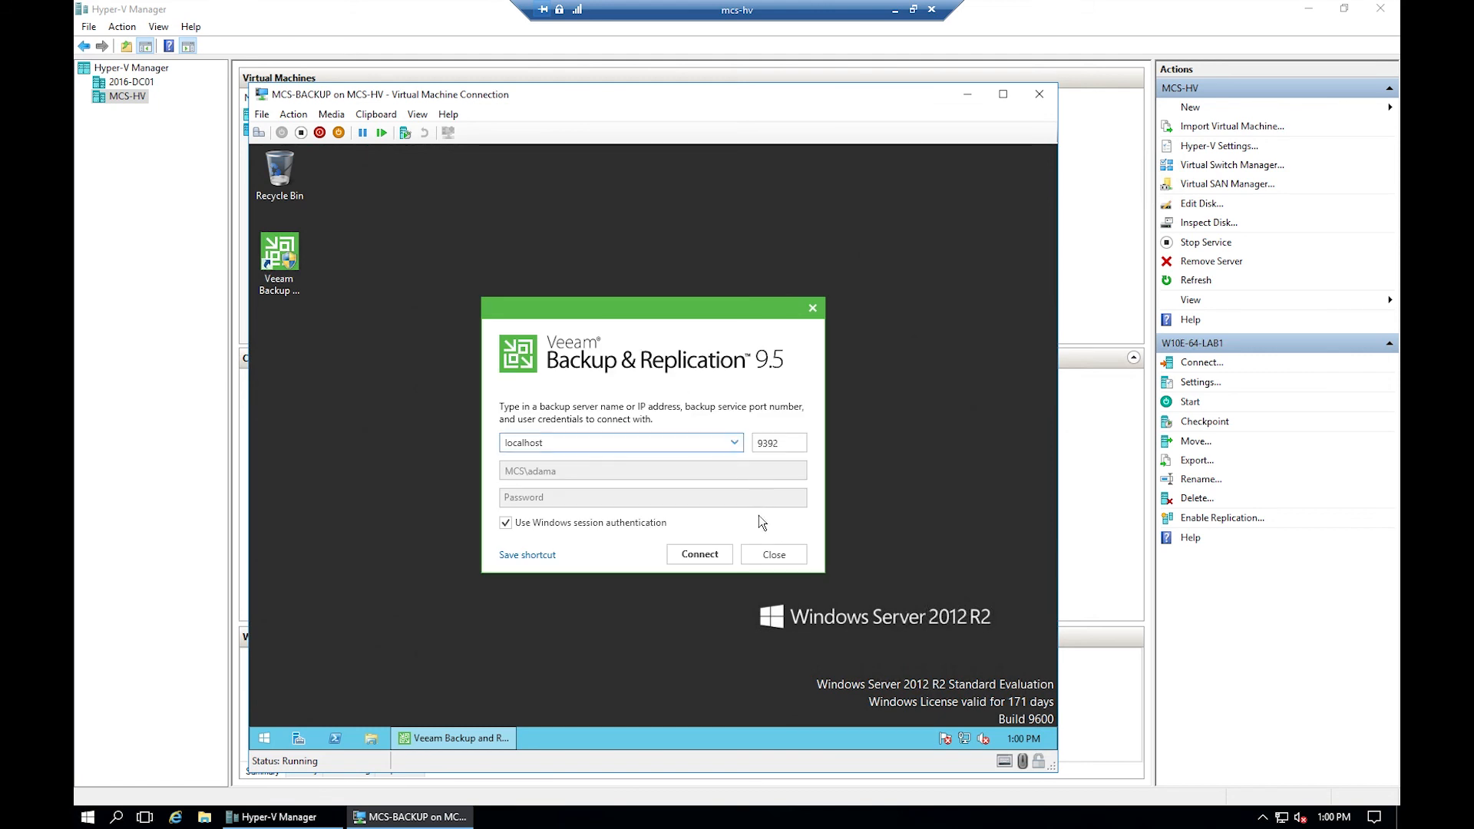
{"action": "key", "text": "Return"}
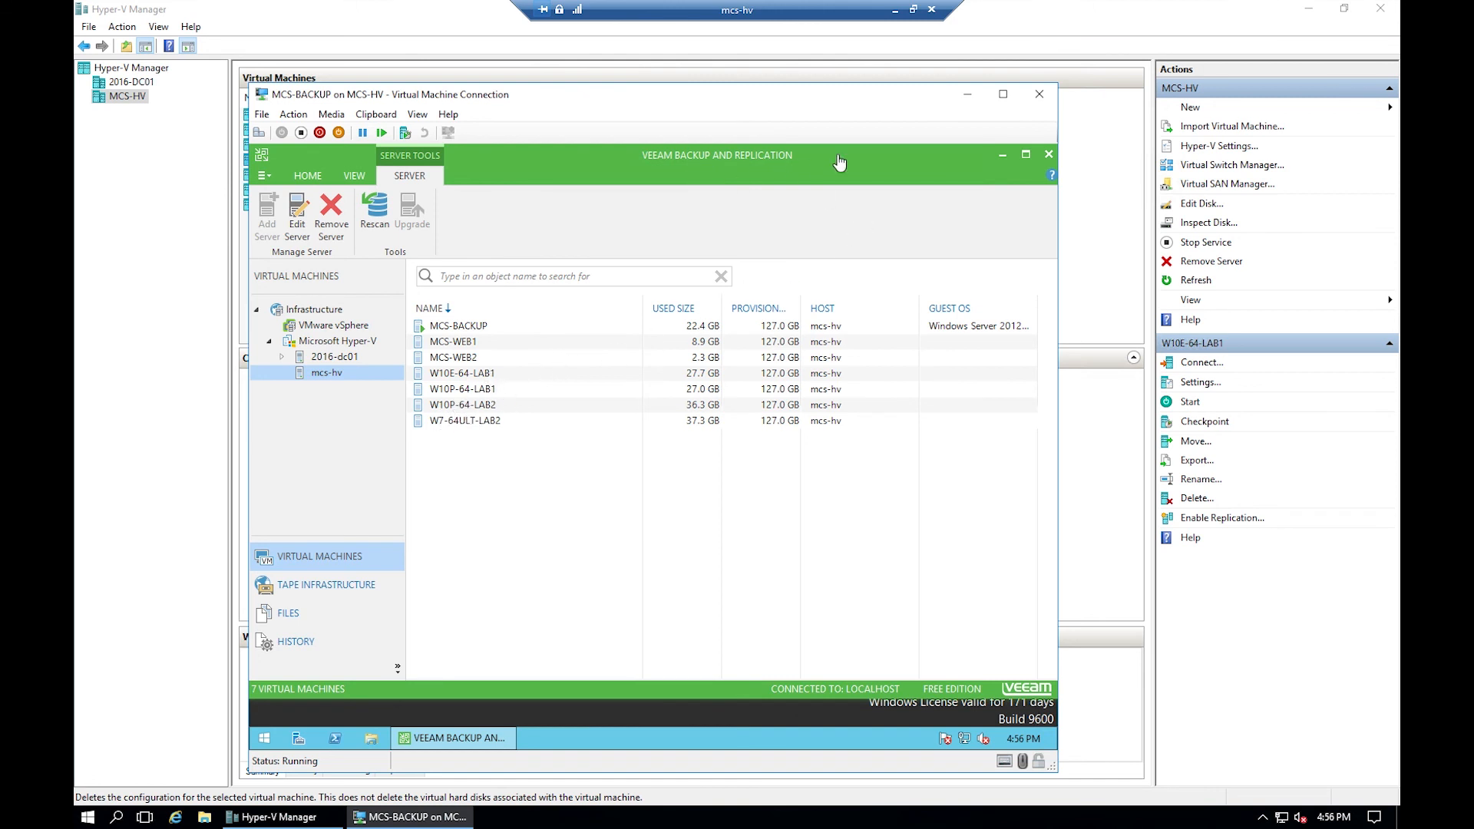
{"action": "left_click", "coordinate": [1048, 158]}
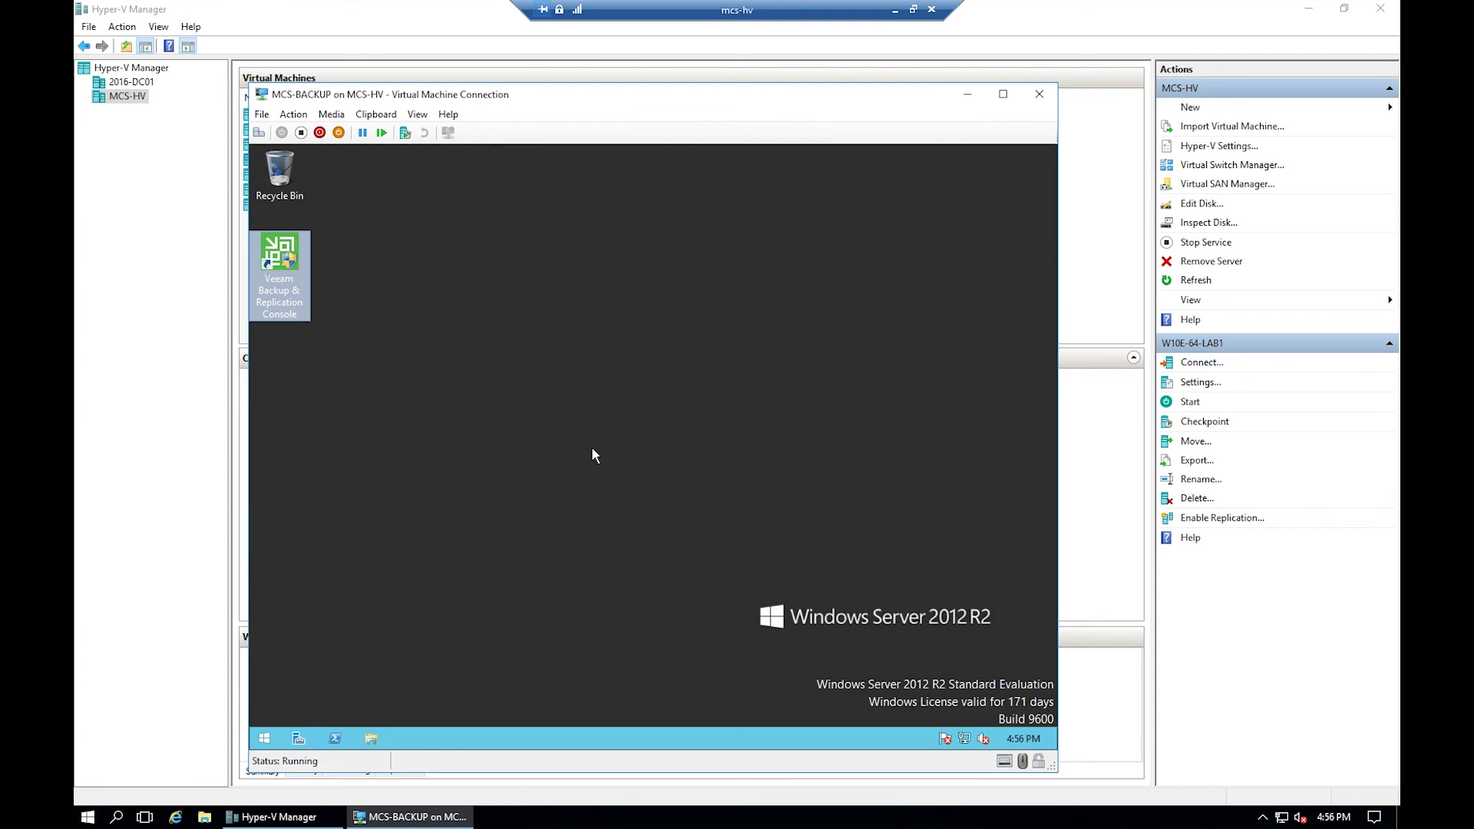
- Shut down MCS-BACKUP with reason Other (Planned) and close its connection window
{"action": "right_click", "coordinate": [268, 741]}
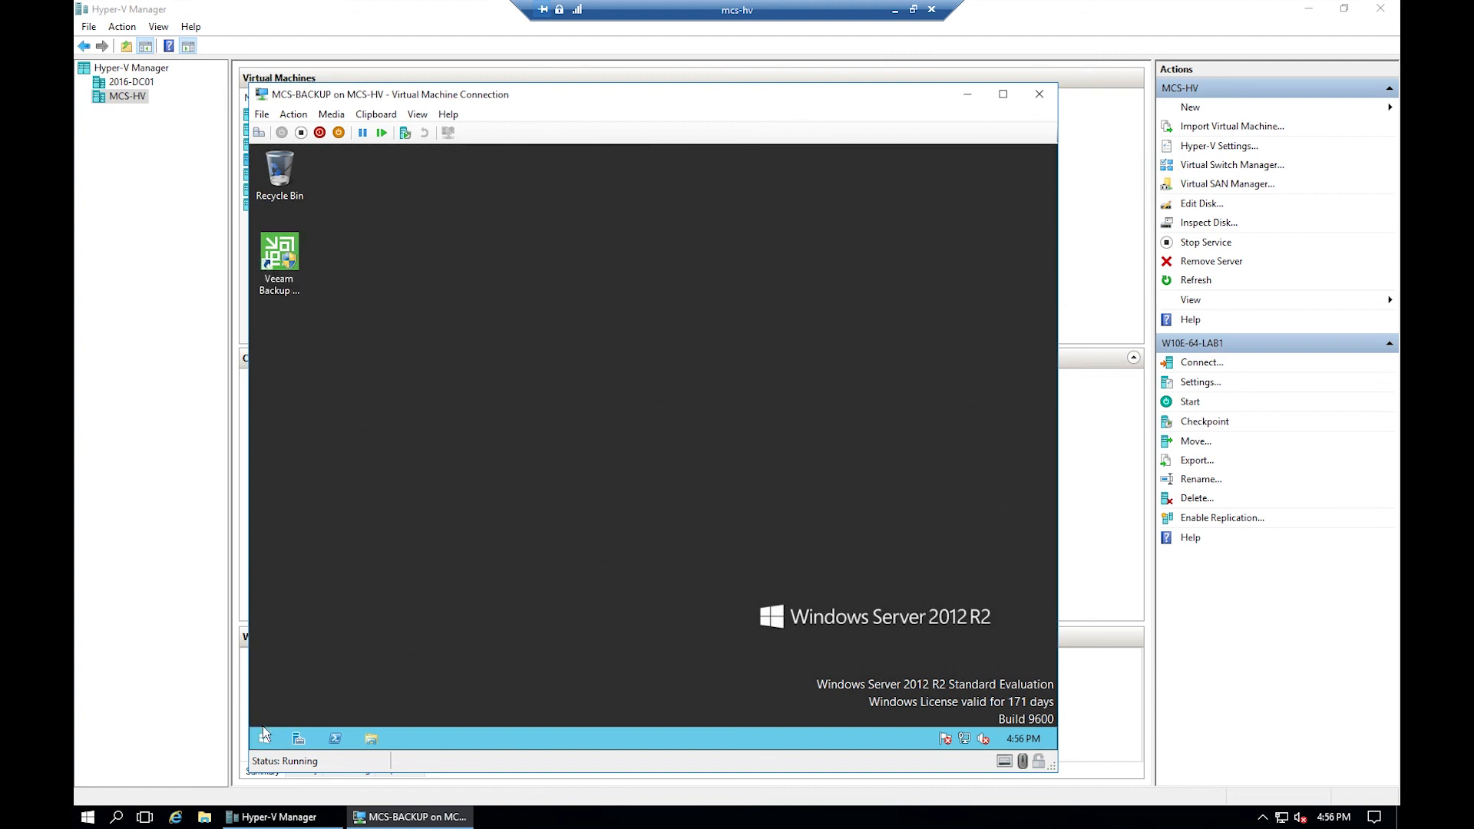
{"action": "left_click", "coordinate": [264, 735]}
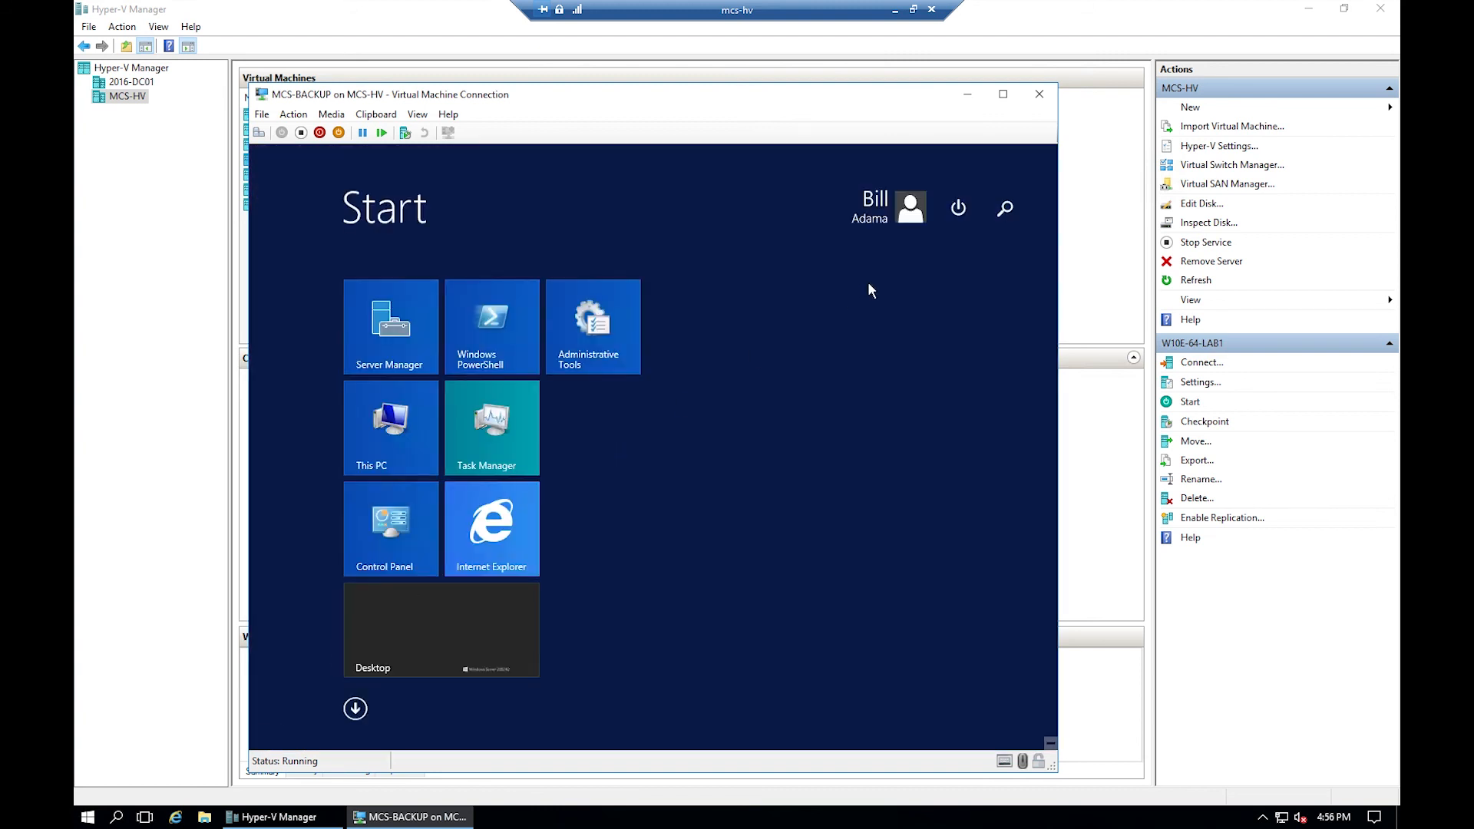
{"action": "left_click", "coordinate": [957, 204]}
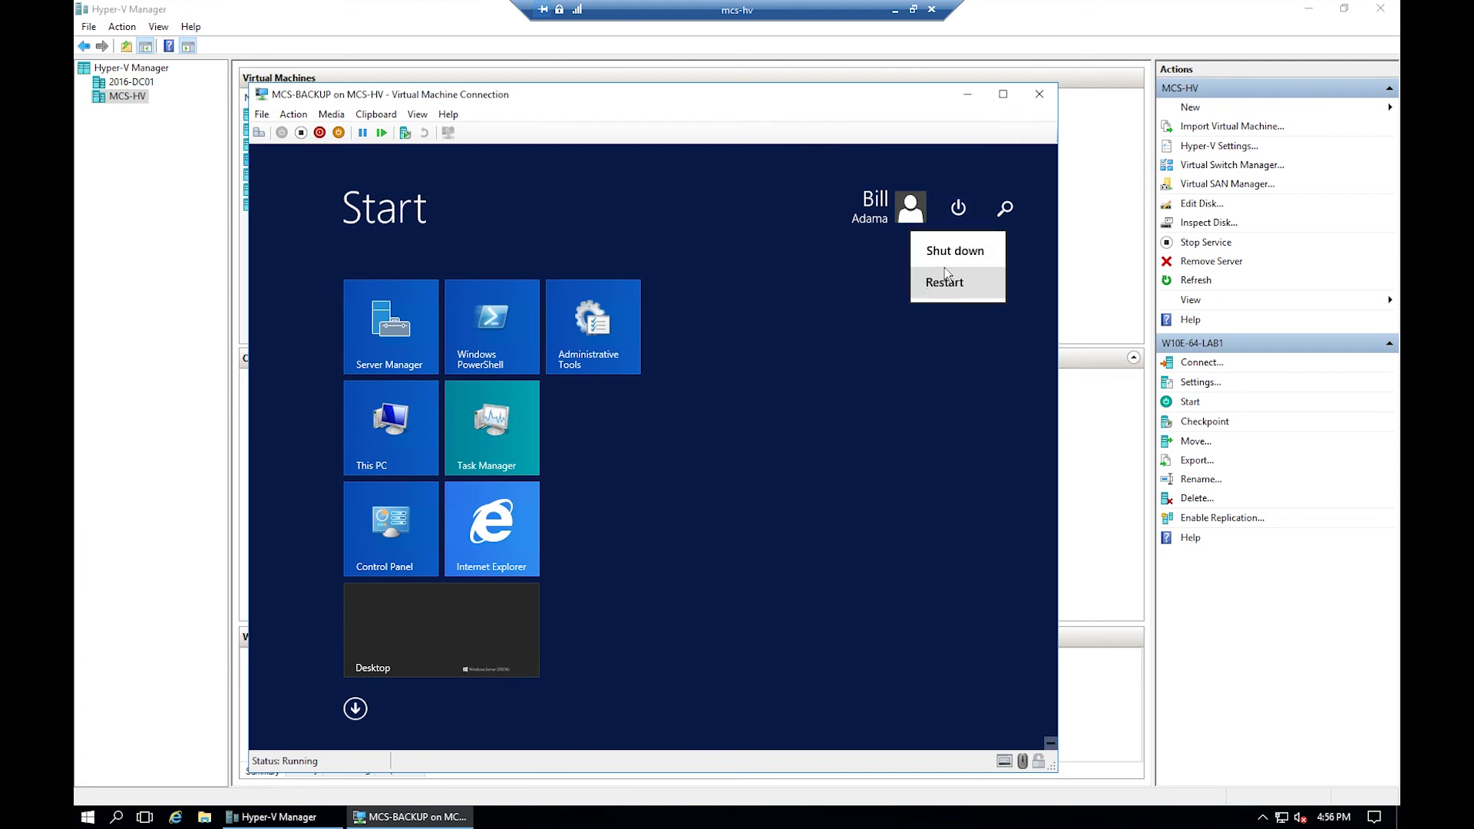
{"action": "left_click", "coordinate": [952, 256]}
{"action": "left_click", "coordinate": [883, 303]}
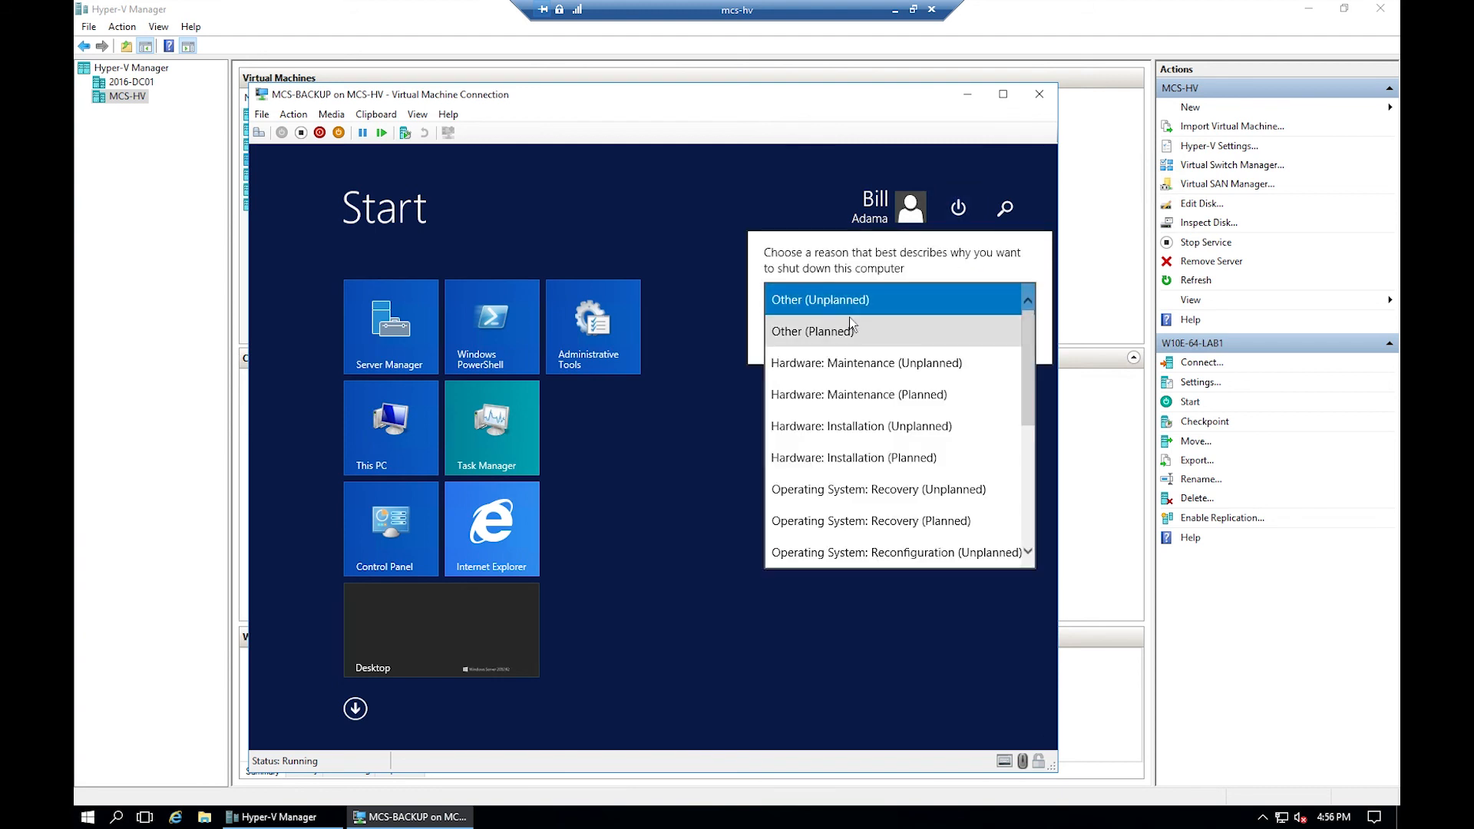
{"action": "left_click", "coordinate": [843, 332]}
{"action": "left_click", "coordinate": [983, 339]}
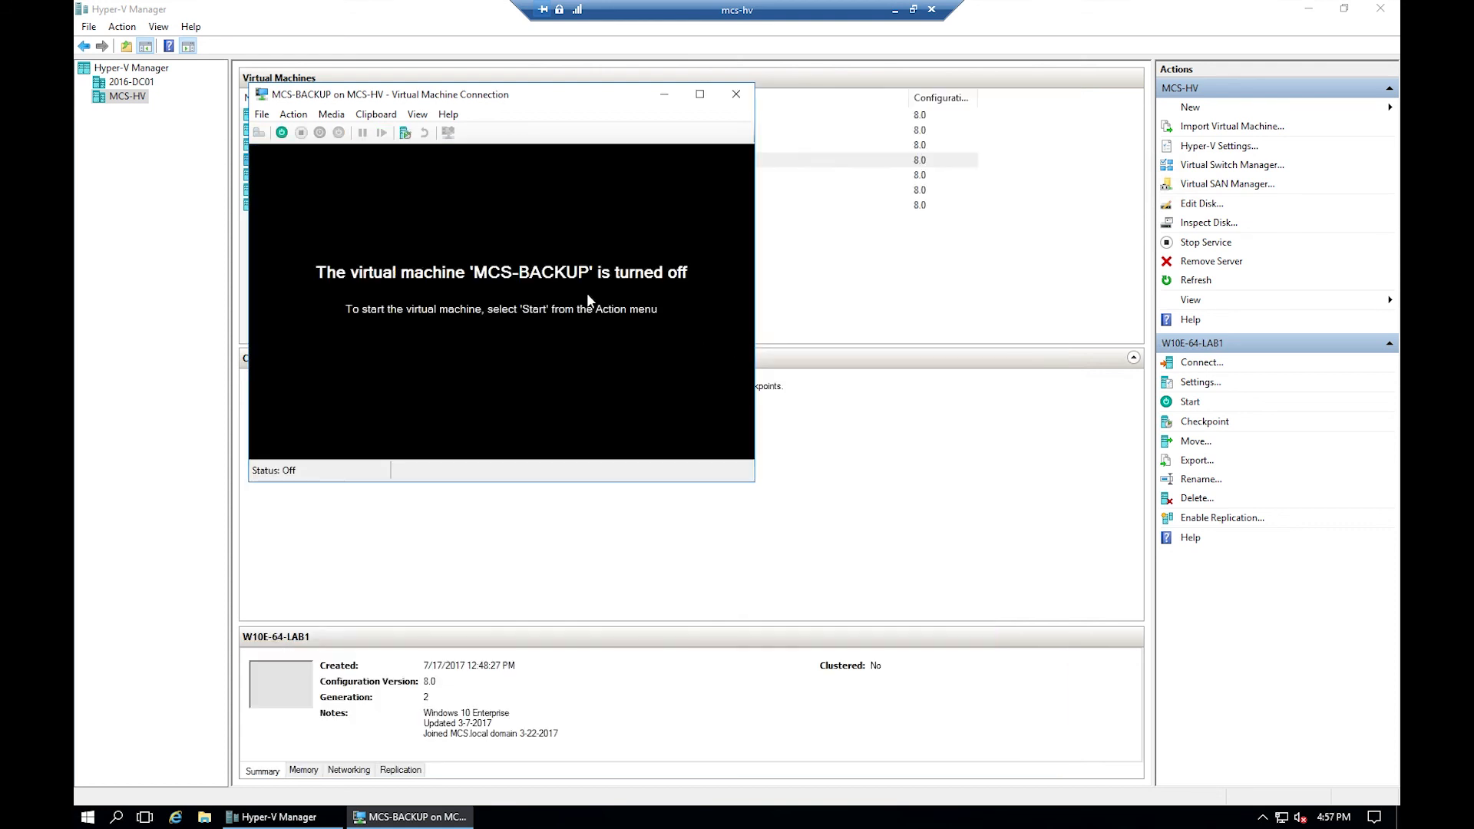
{"action": "left_click", "coordinate": [736, 93]}
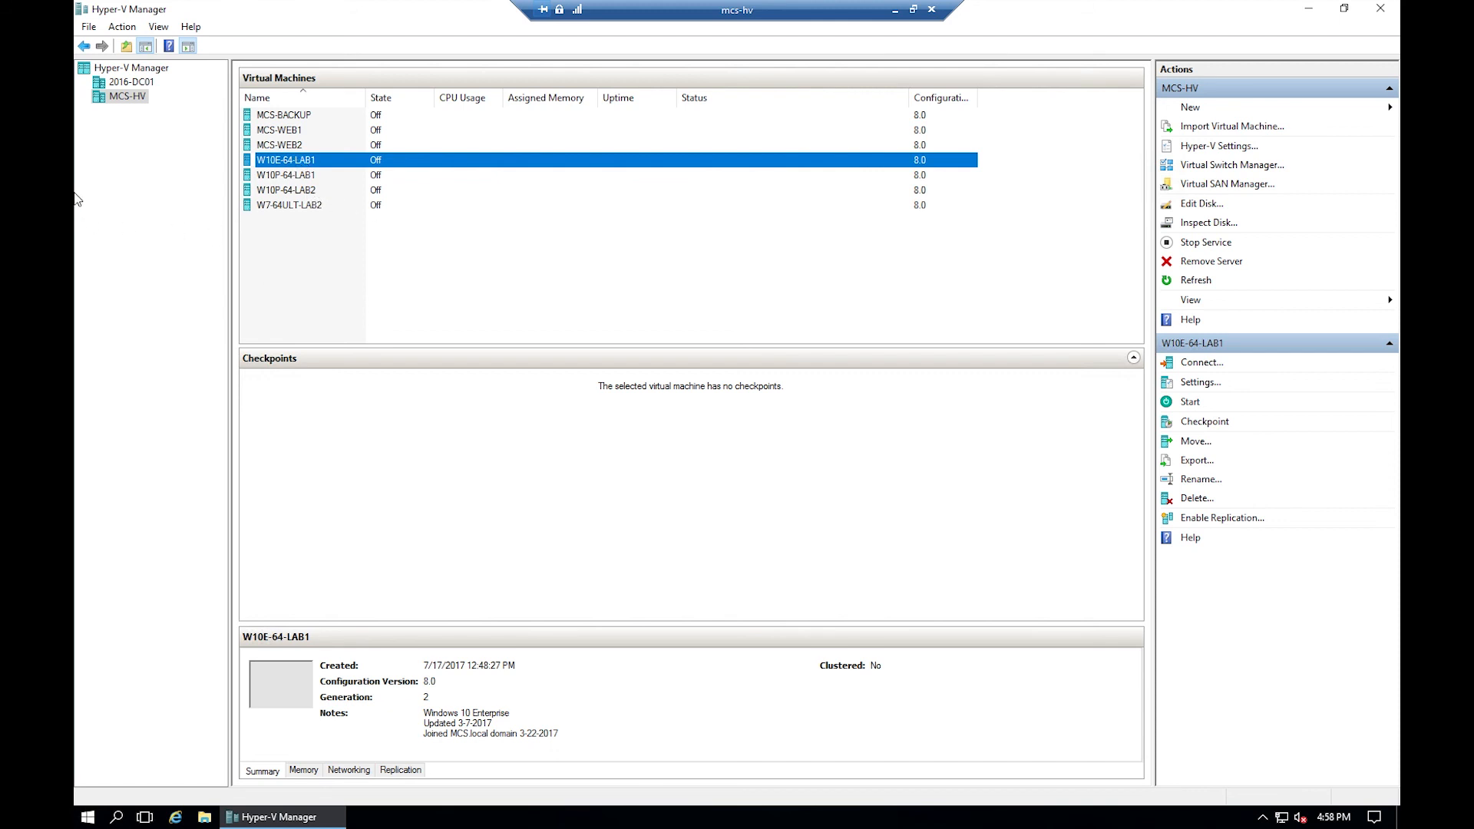
- Connect to W10E-64-LAB1 and start it, letting it boot to the lock screen
{"action": "right_click", "coordinate": [304, 163]}
{"action": "left_click", "coordinate": [354, 173]}
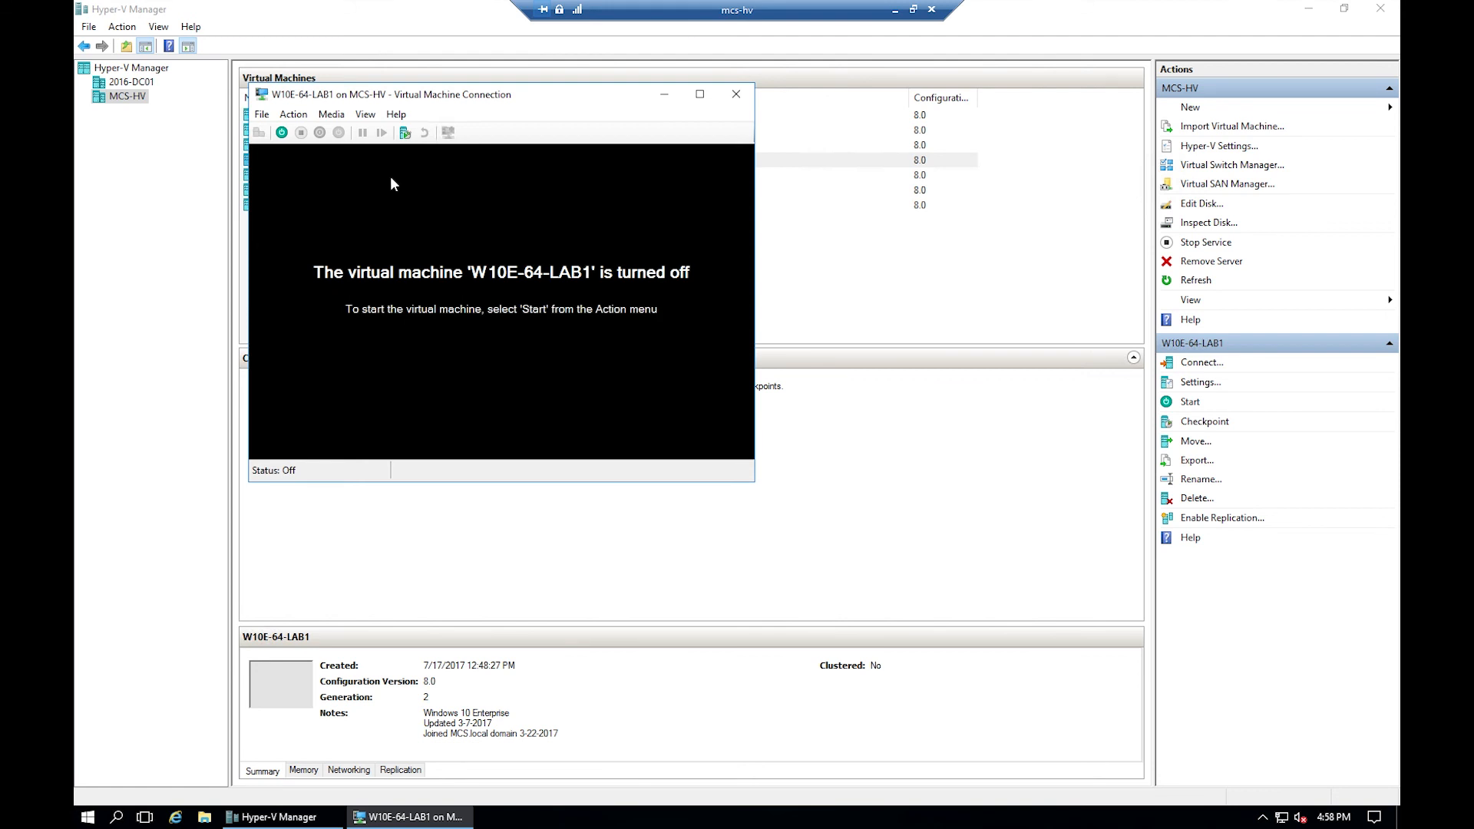
{"action": "left_click", "coordinate": [282, 133]}
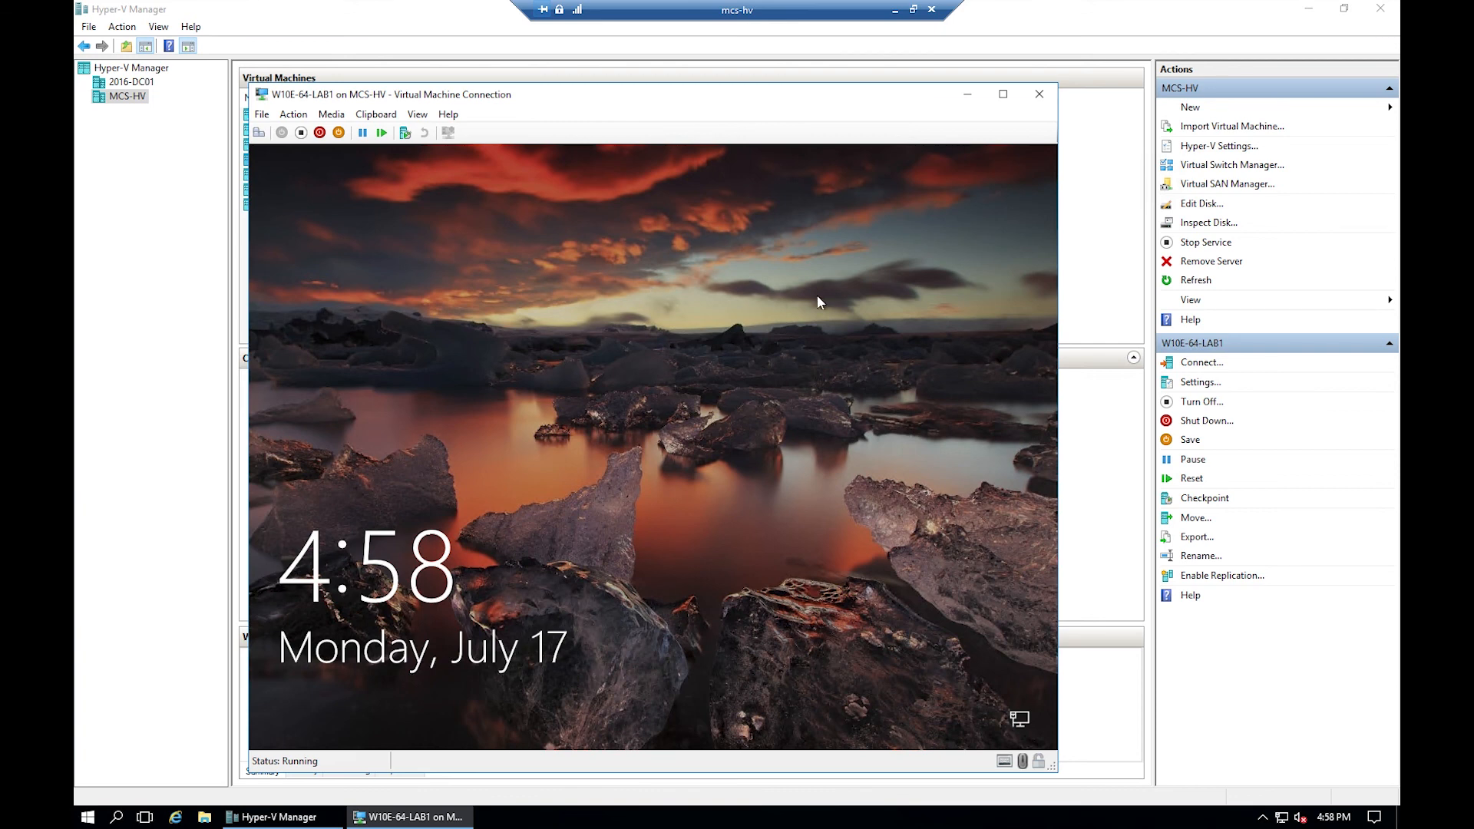
- Sign in with the account password, dismiss the network drives warning, and bring up This PC
{"action": "left_click", "coordinate": [259, 135]}
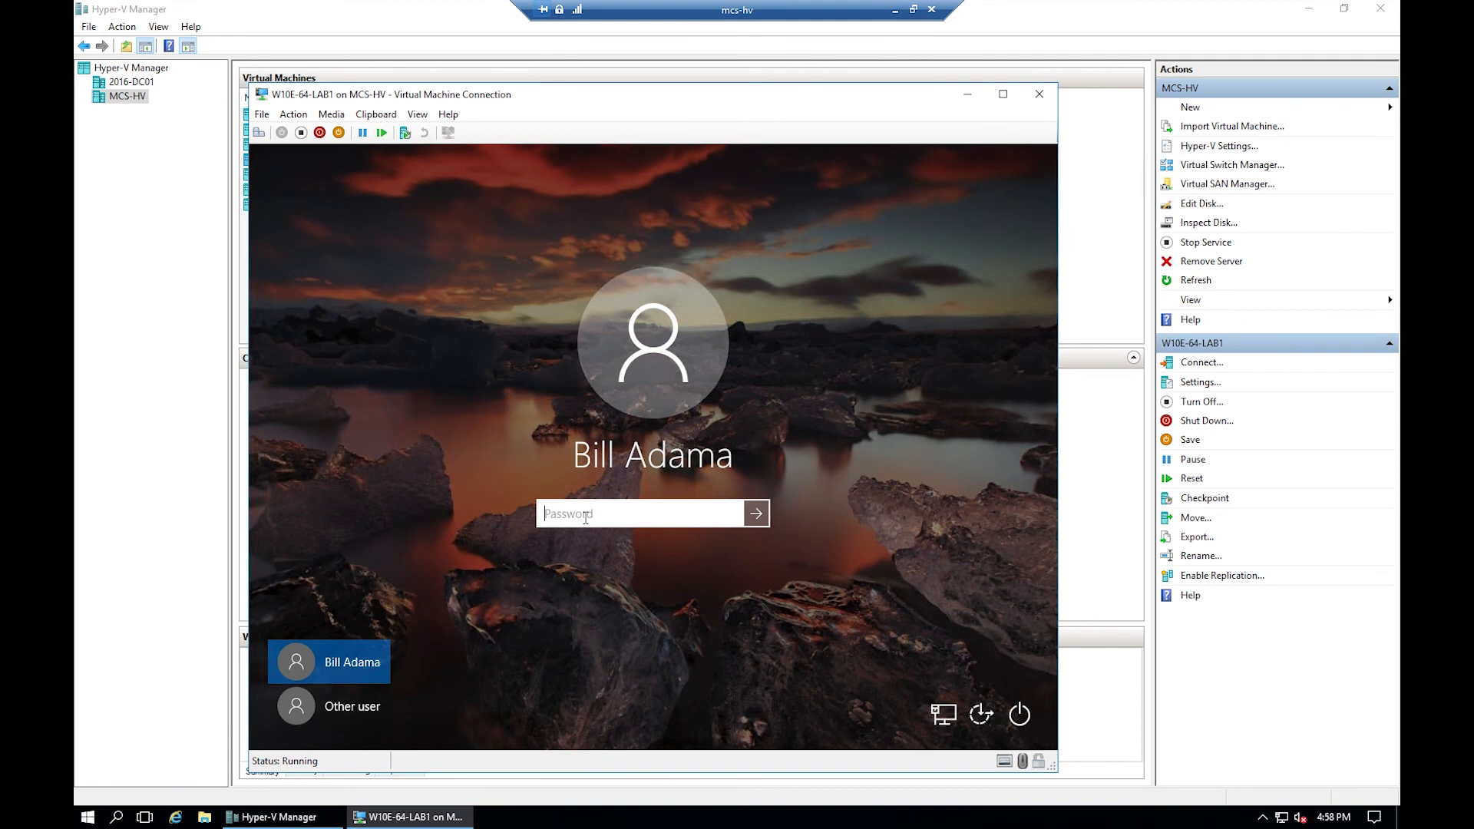
{"action": "type", "text": "••••••••"}
{"action": "left_click", "coordinate": [758, 512]}
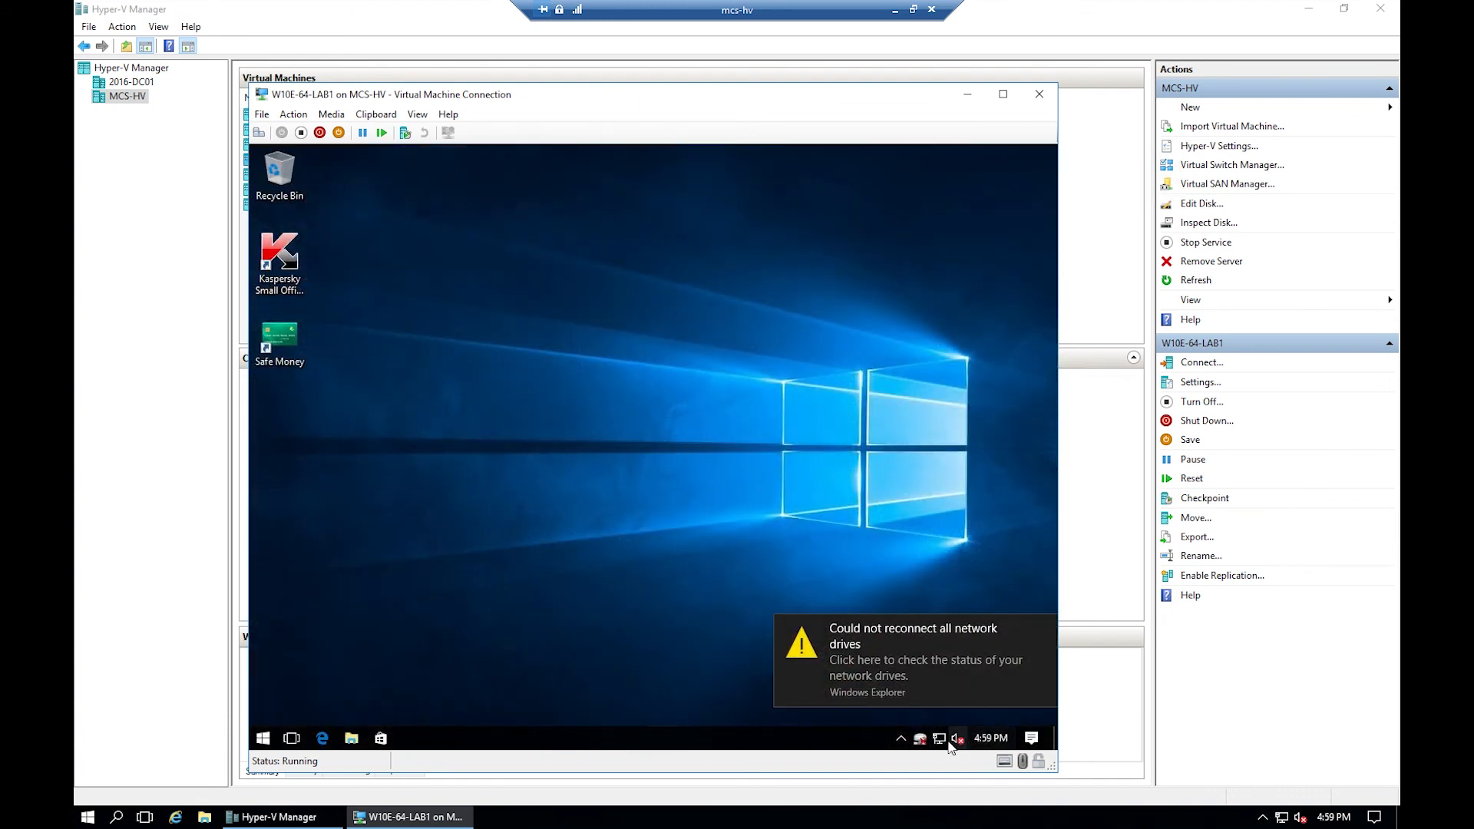
{"action": "left_click", "coordinate": [919, 657]}
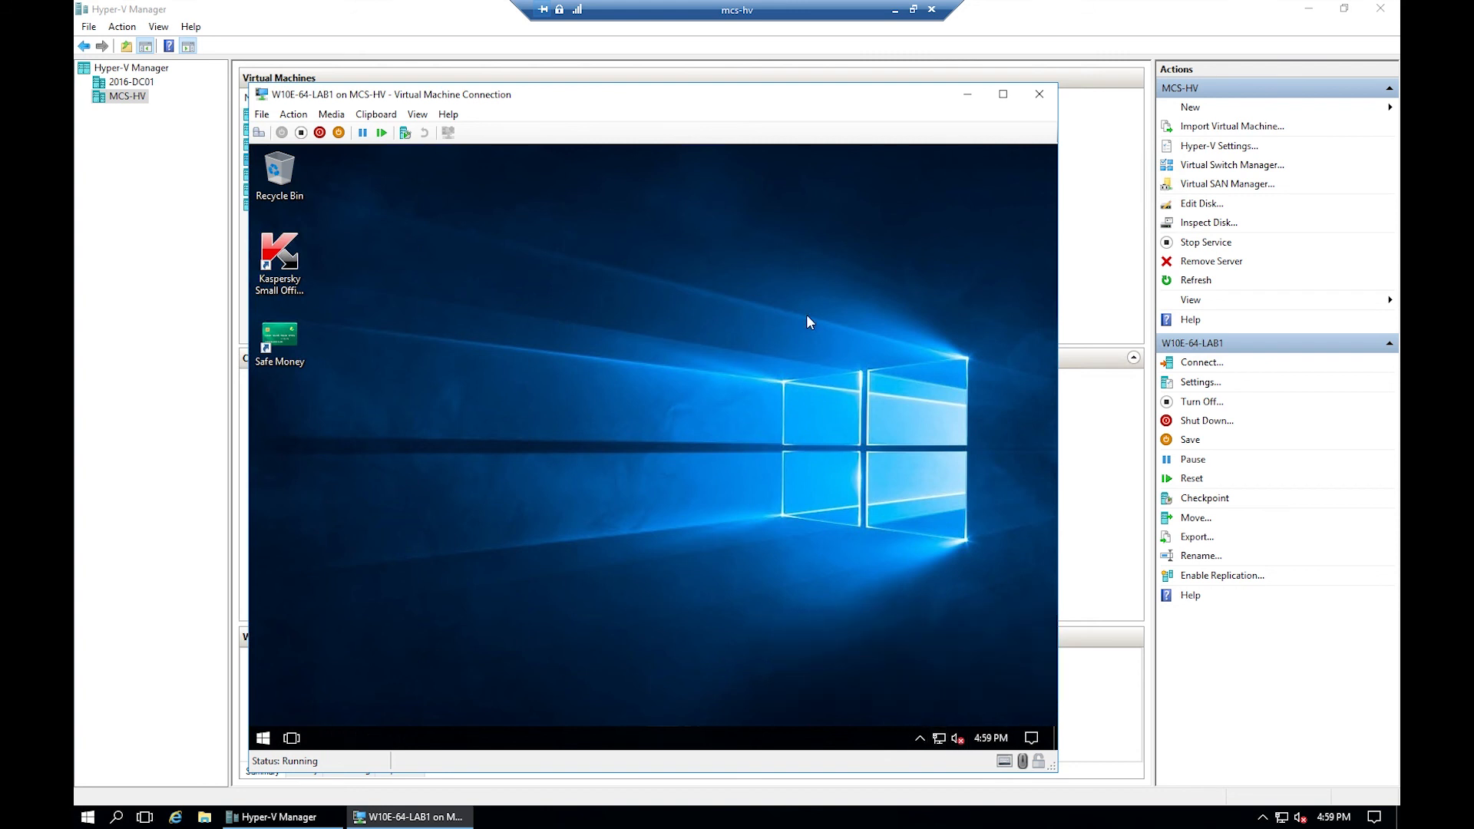
{"action": "key", "text": "super+e"}
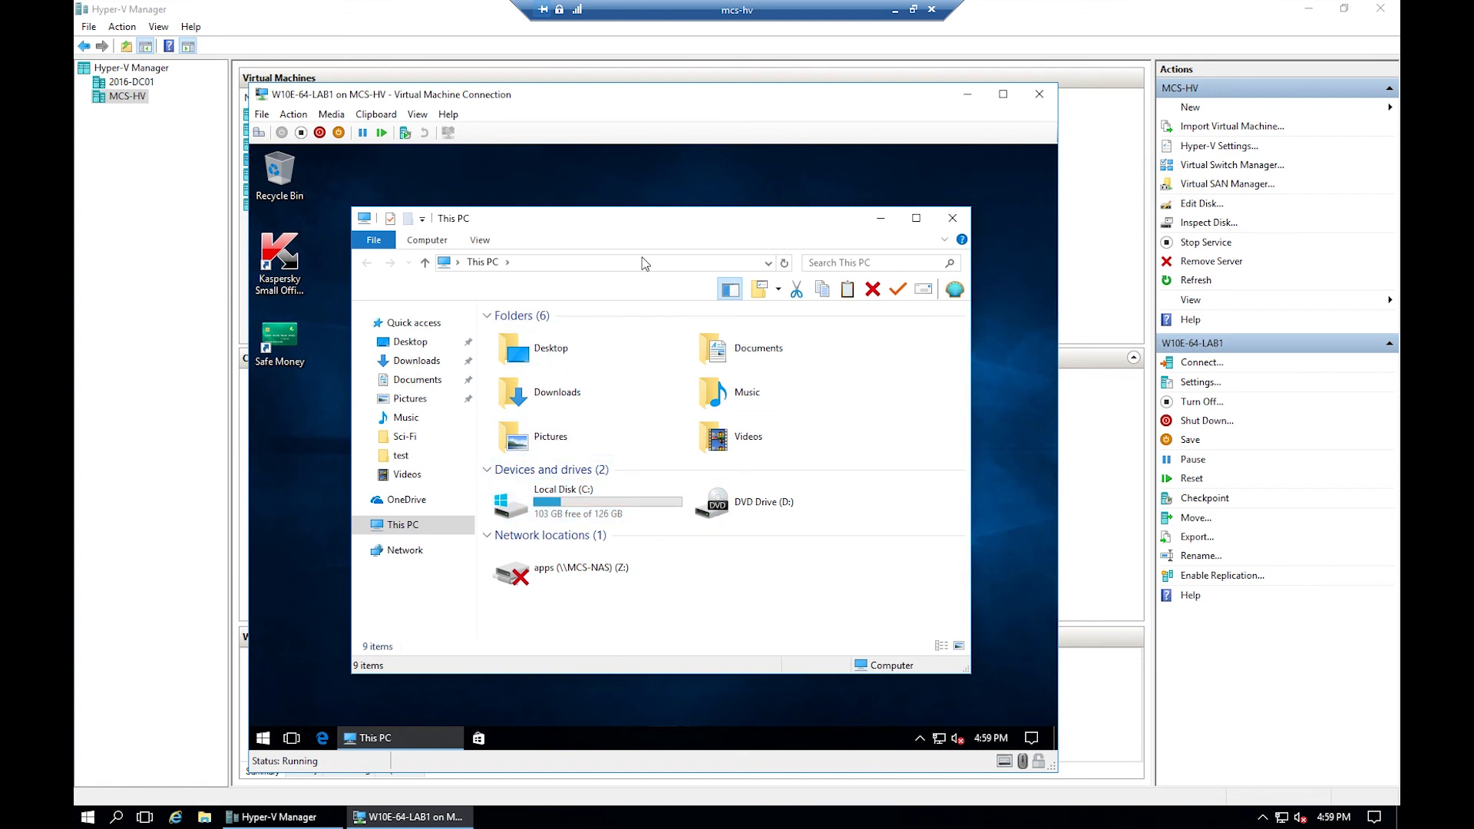
- Browse MCS-NAS's shares and begin mapping its applications folder as a network drive
{"action": "left_click_drag", "start_coordinate": [648, 223], "coordinate": [655, 211]}
{"action": "left_click_drag", "start_coordinate": [656, 211], "coordinate": [658, 201]}
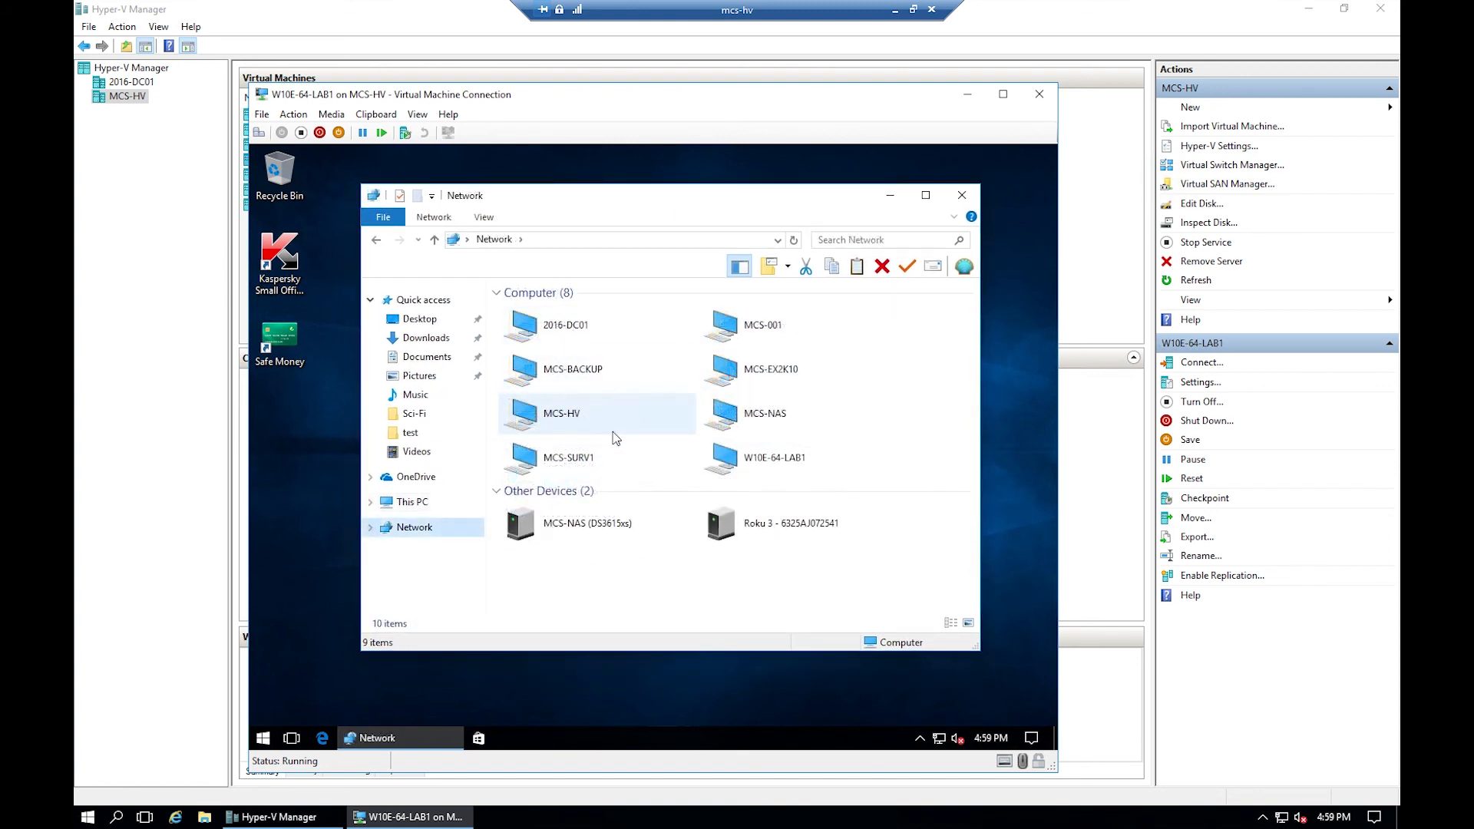
{"action": "double_click", "coordinate": [754, 412]}
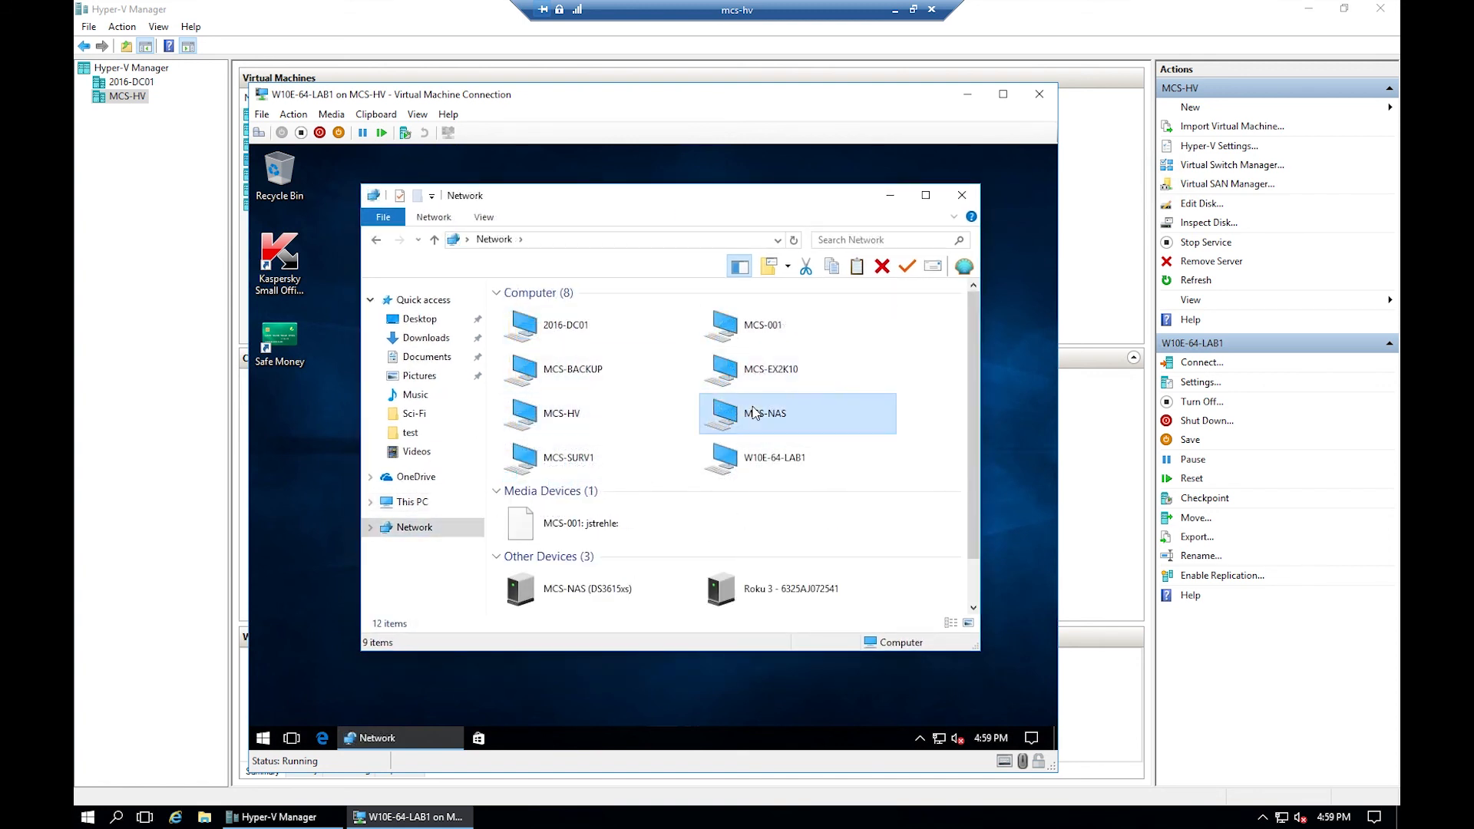
{"action": "left_click", "coordinate": [569, 308]}
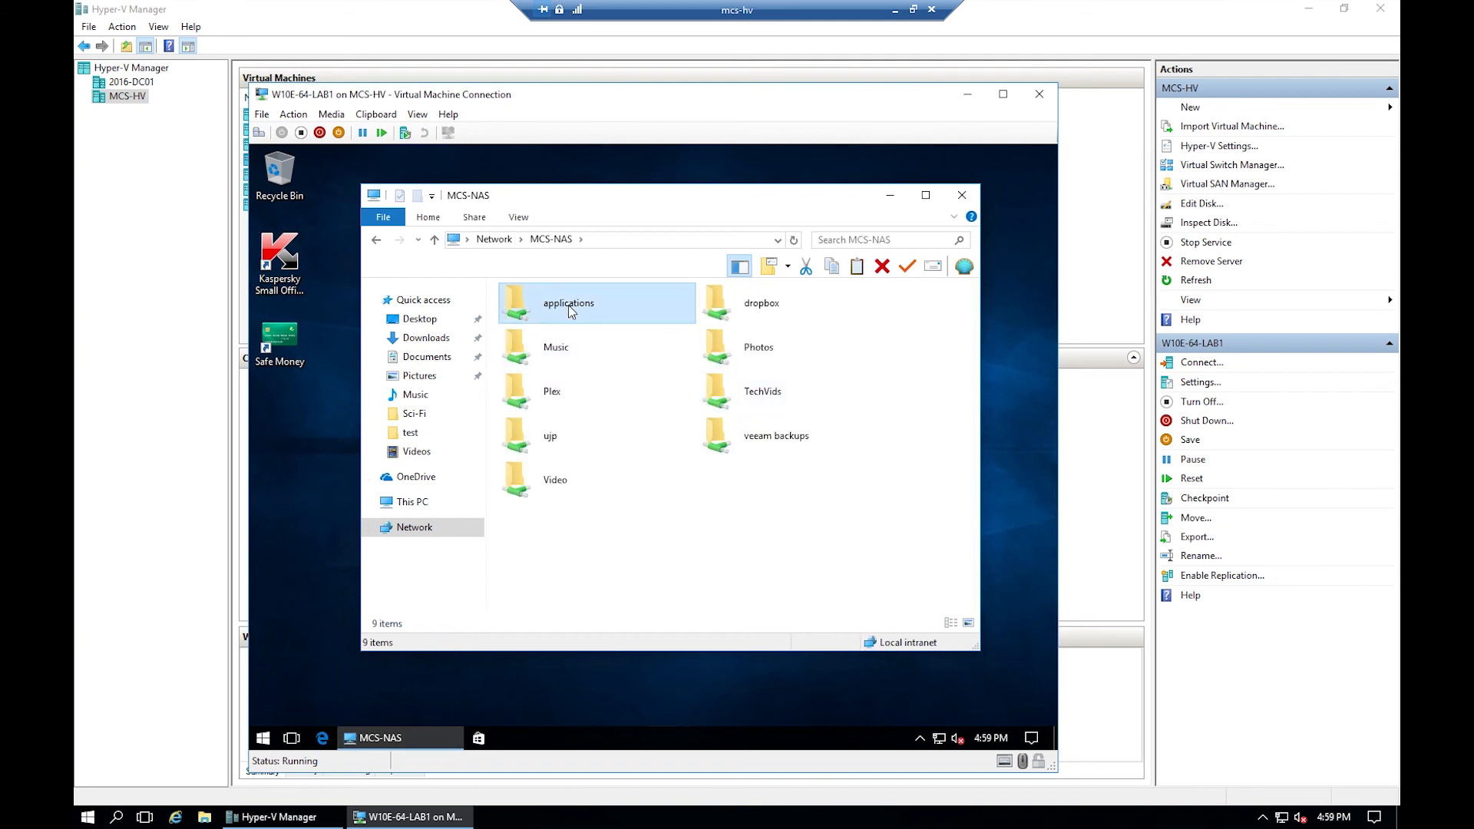
{"action": "left_click", "coordinate": [568, 305]}
{"action": "right_click", "coordinate": [569, 304]}
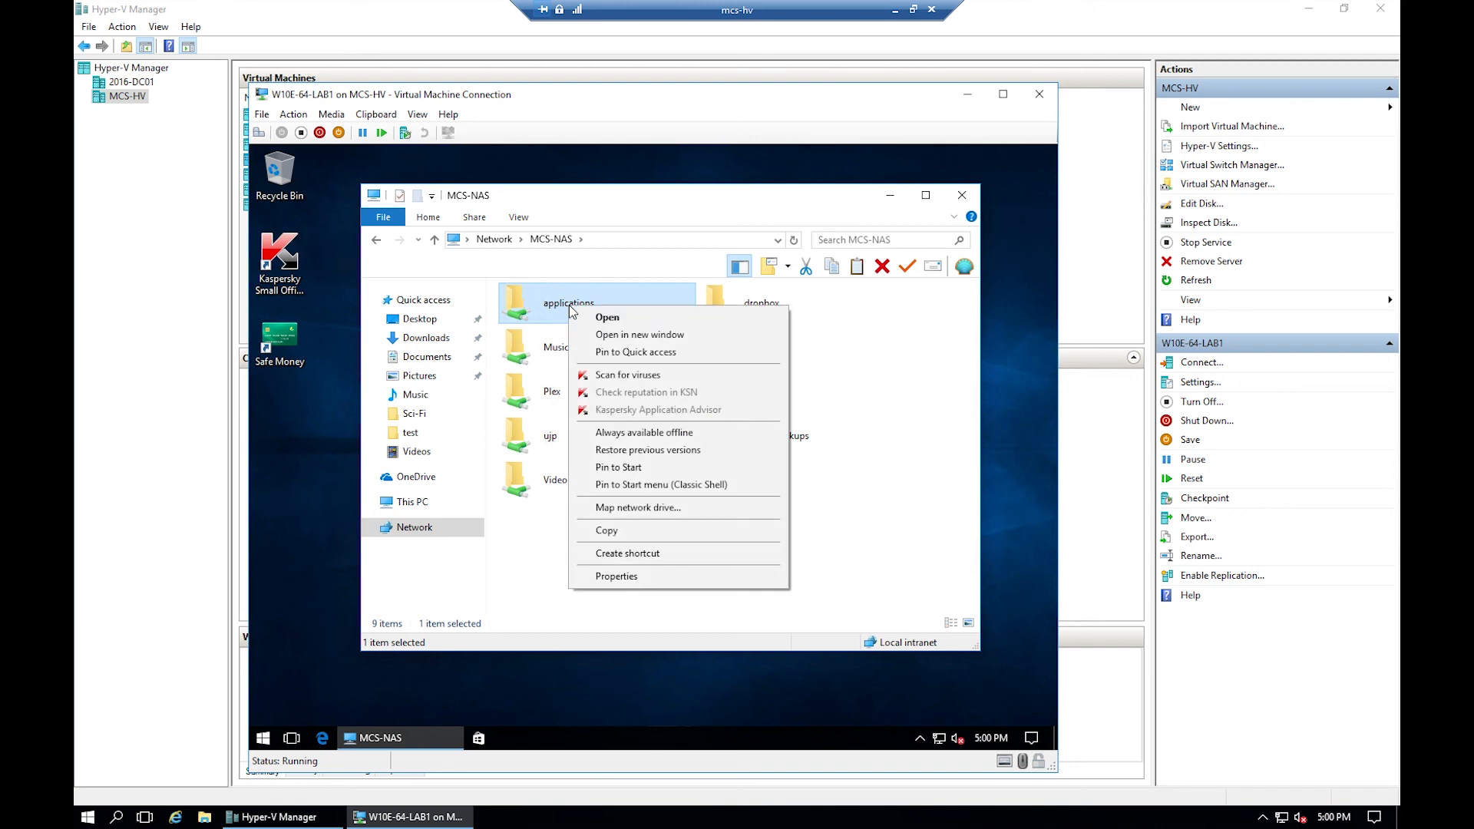
{"action": "left_click", "coordinate": [614, 508]}
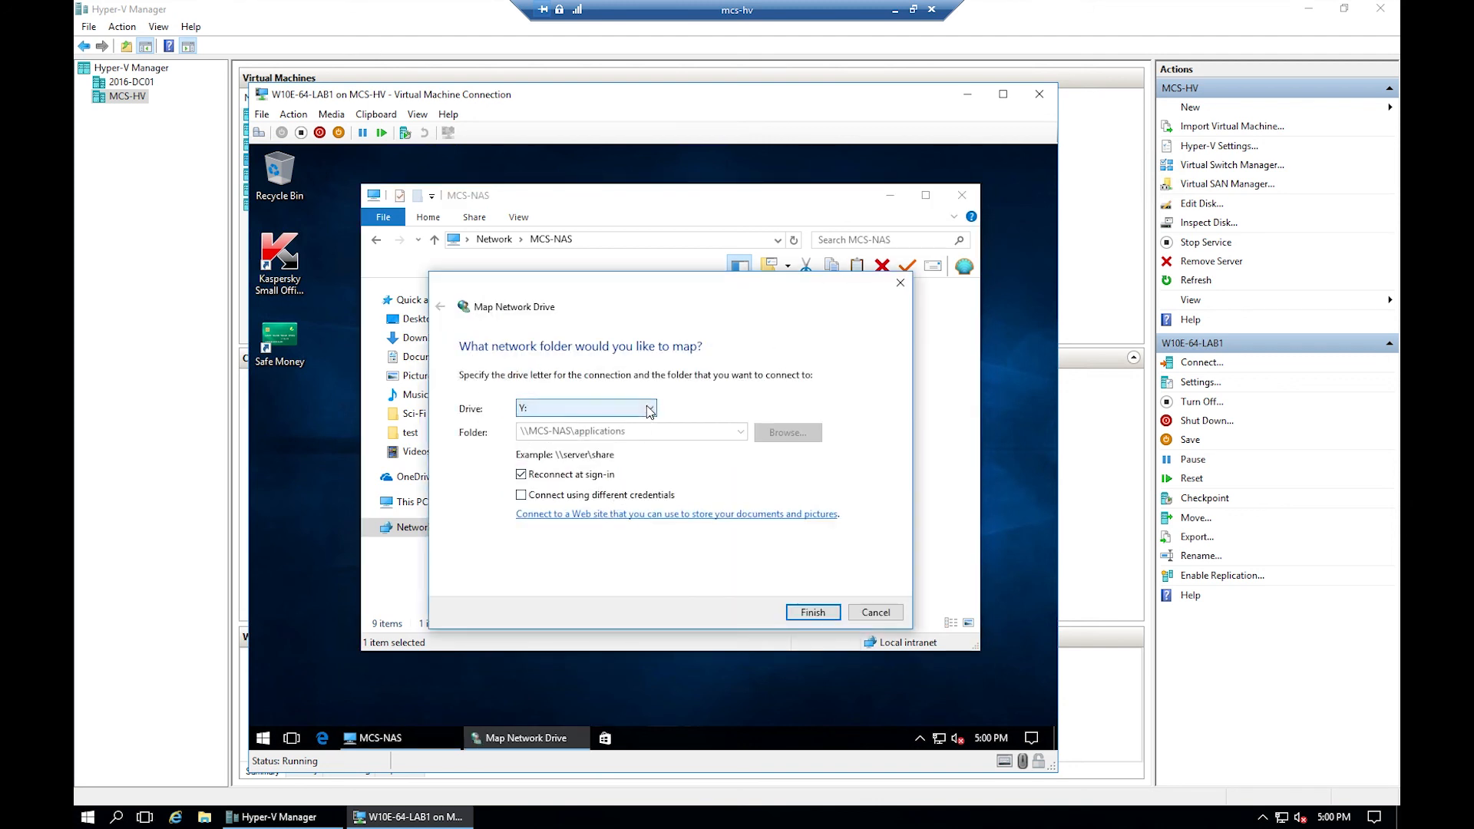
- Map \\MCS-NAS\applications to drive Z:, replacing the existing Z: connection
{"action": "left_click", "coordinate": [606, 408]}
{"action": "left_click", "coordinate": [592, 428]}
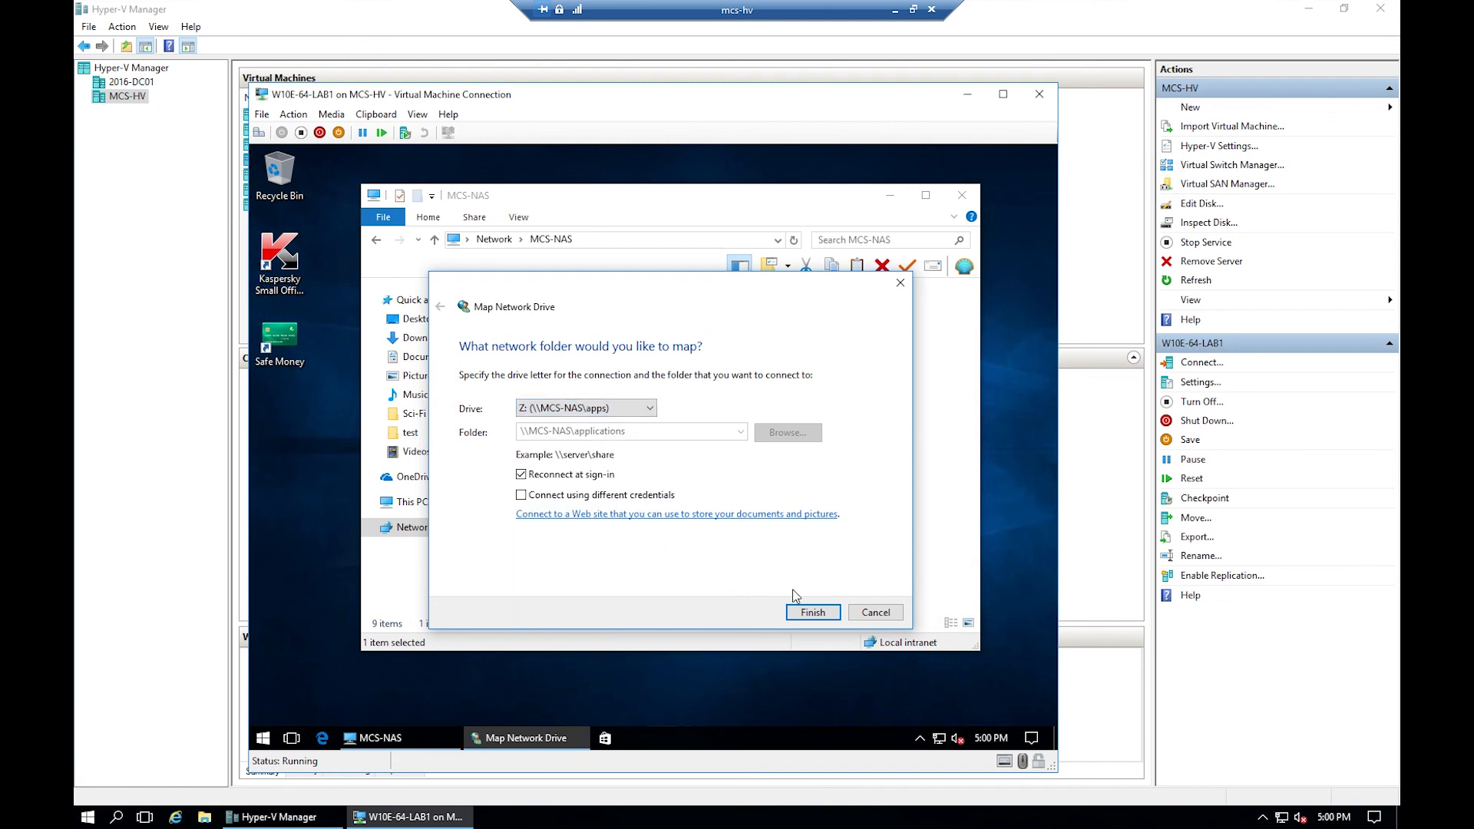
{"action": "left_click", "coordinate": [814, 611]}
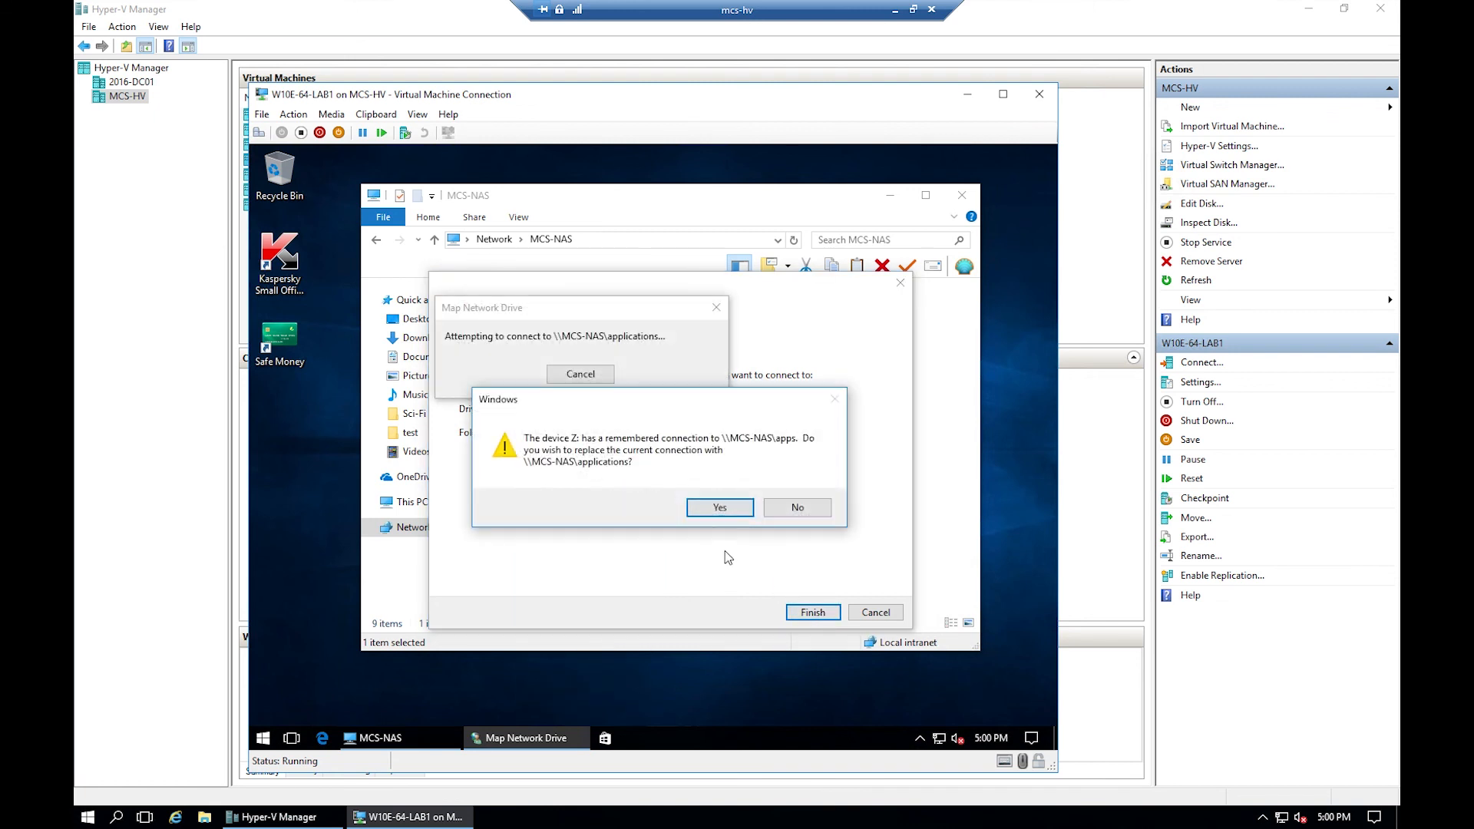
{"action": "left_click", "coordinate": [712, 506]}
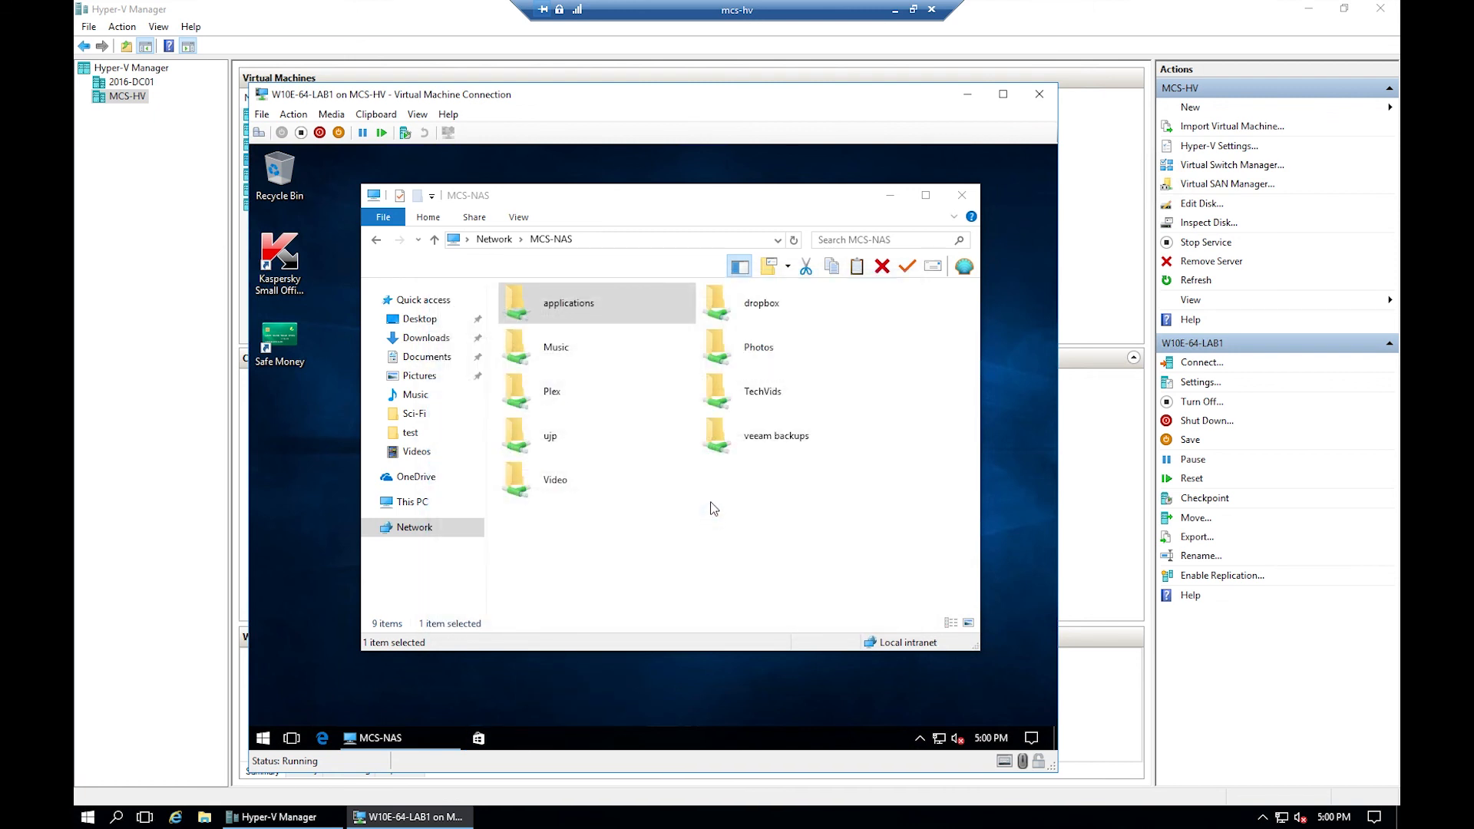
- Open the new Z: drive from This PC to check its contents, then close Explorer
{"action": "left_click", "coordinate": [453, 503]}
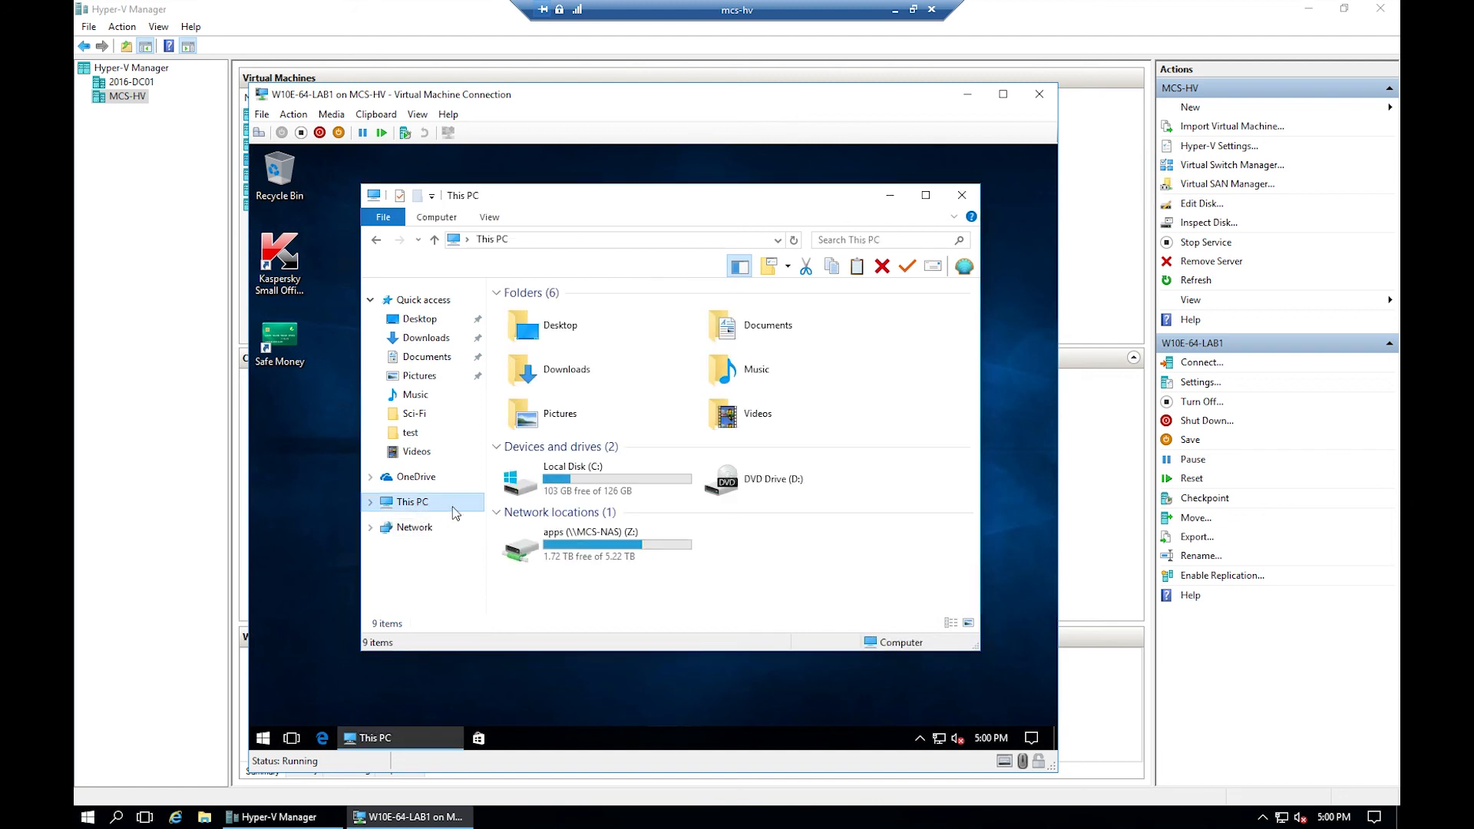
{"action": "left_click", "coordinate": [614, 543]}
{"action": "double_click", "coordinate": [616, 543]}
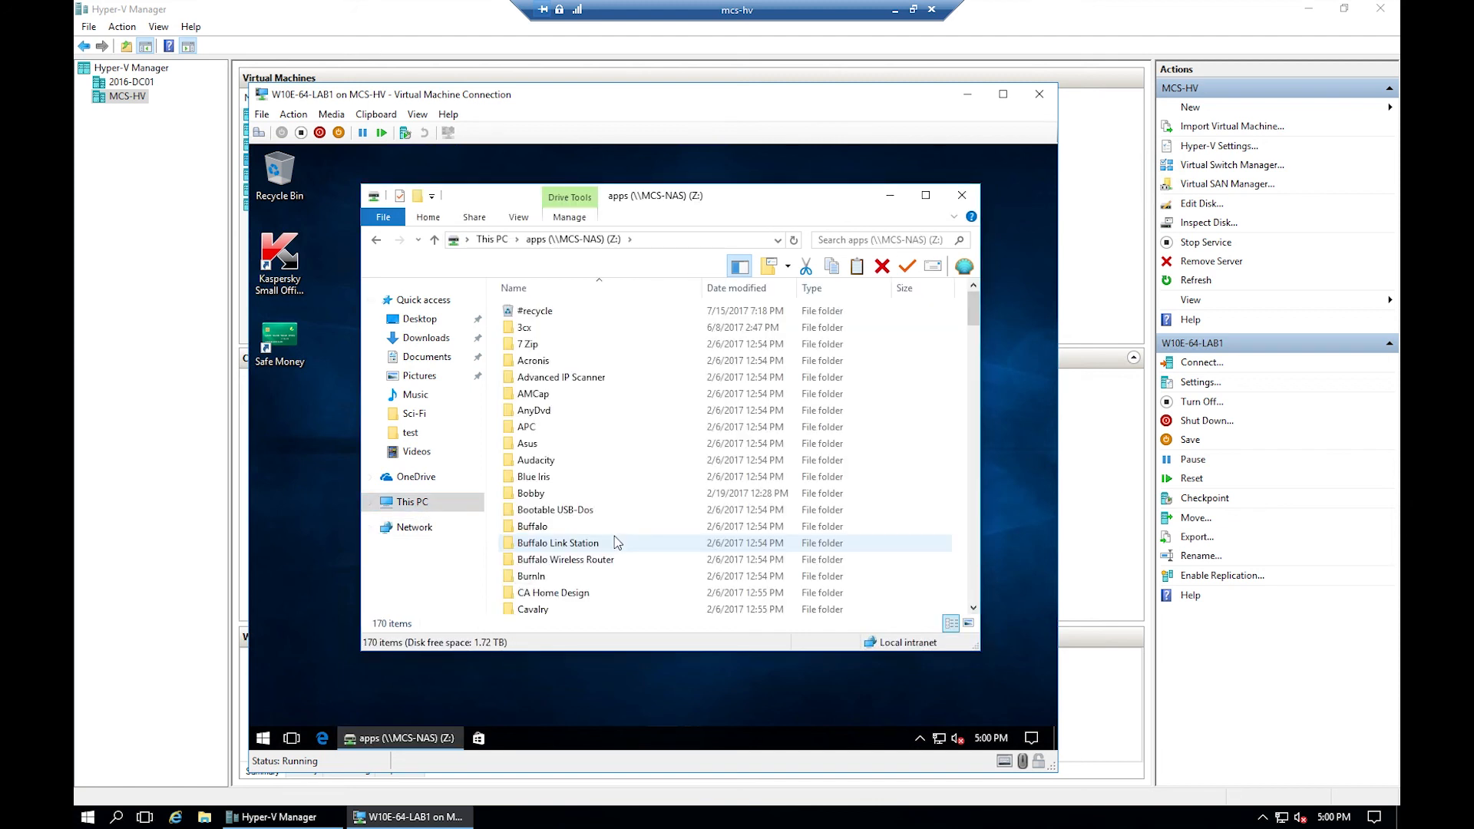
{"action": "left_click", "coordinate": [961, 197]}
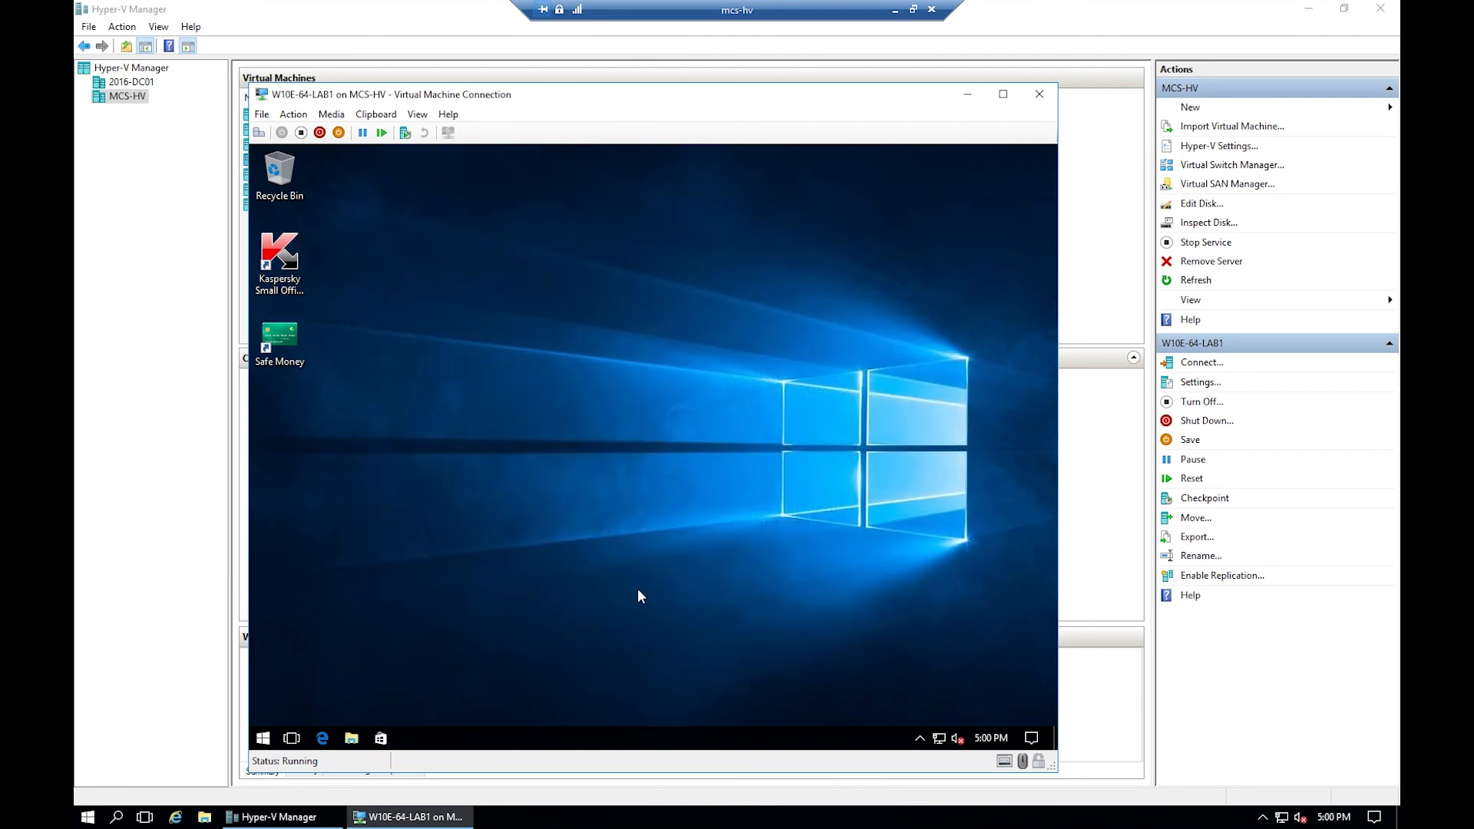
{"action": "left_click", "coordinate": [919, 738]}
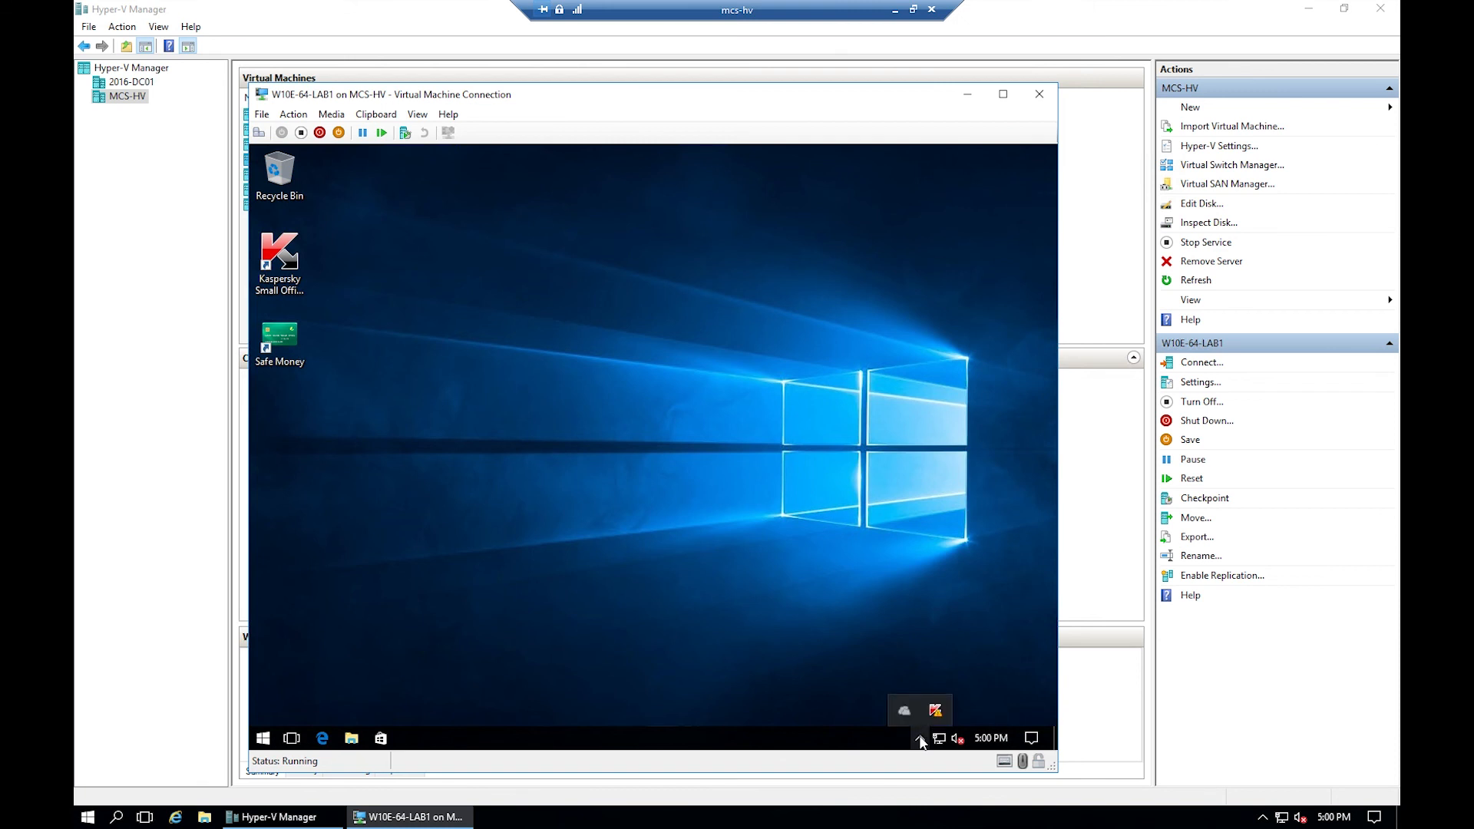
{"action": "left_click", "coordinate": [920, 739]}
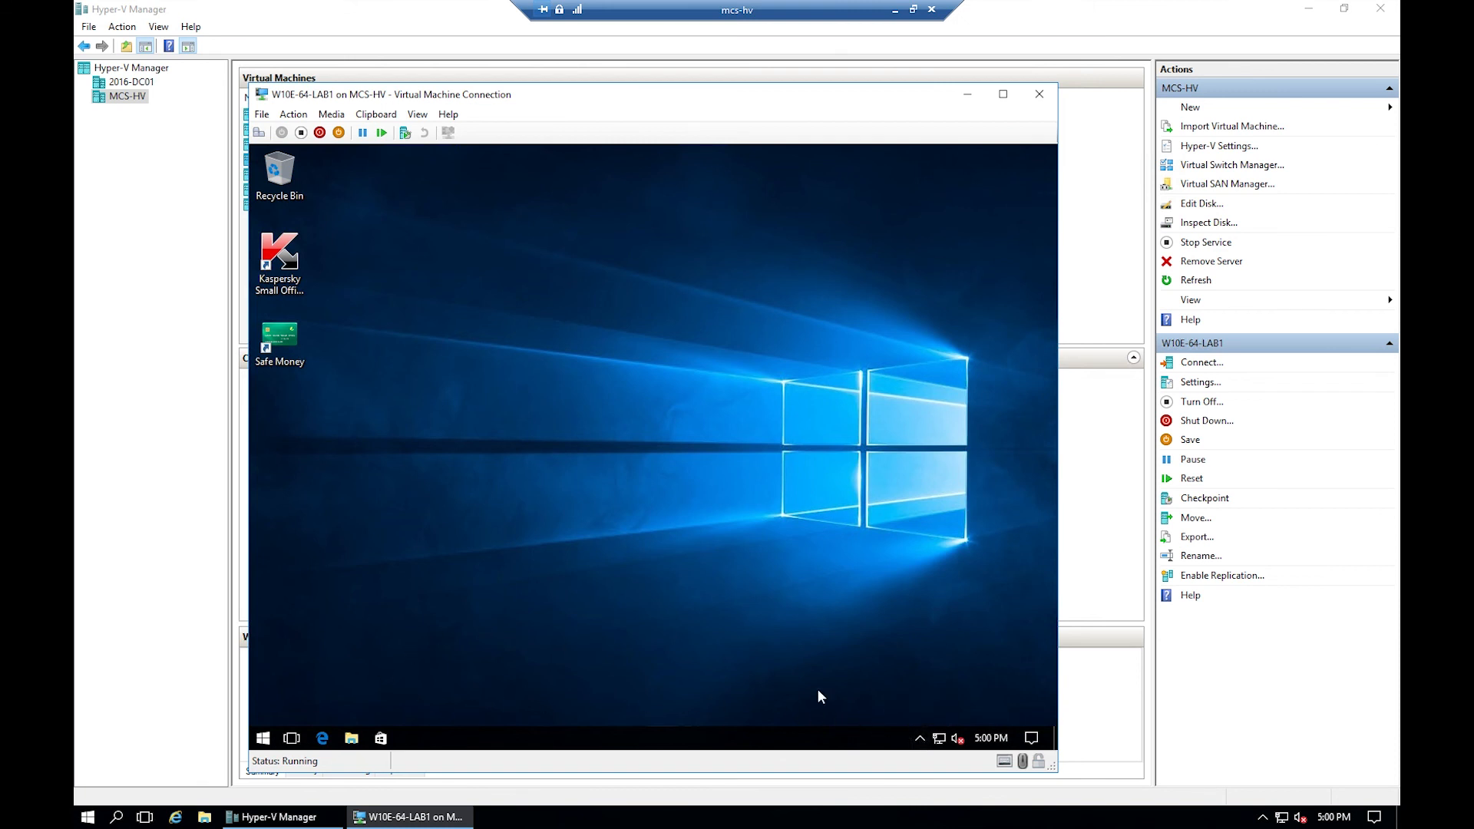
{"action": "left_click", "coordinate": [918, 737]}
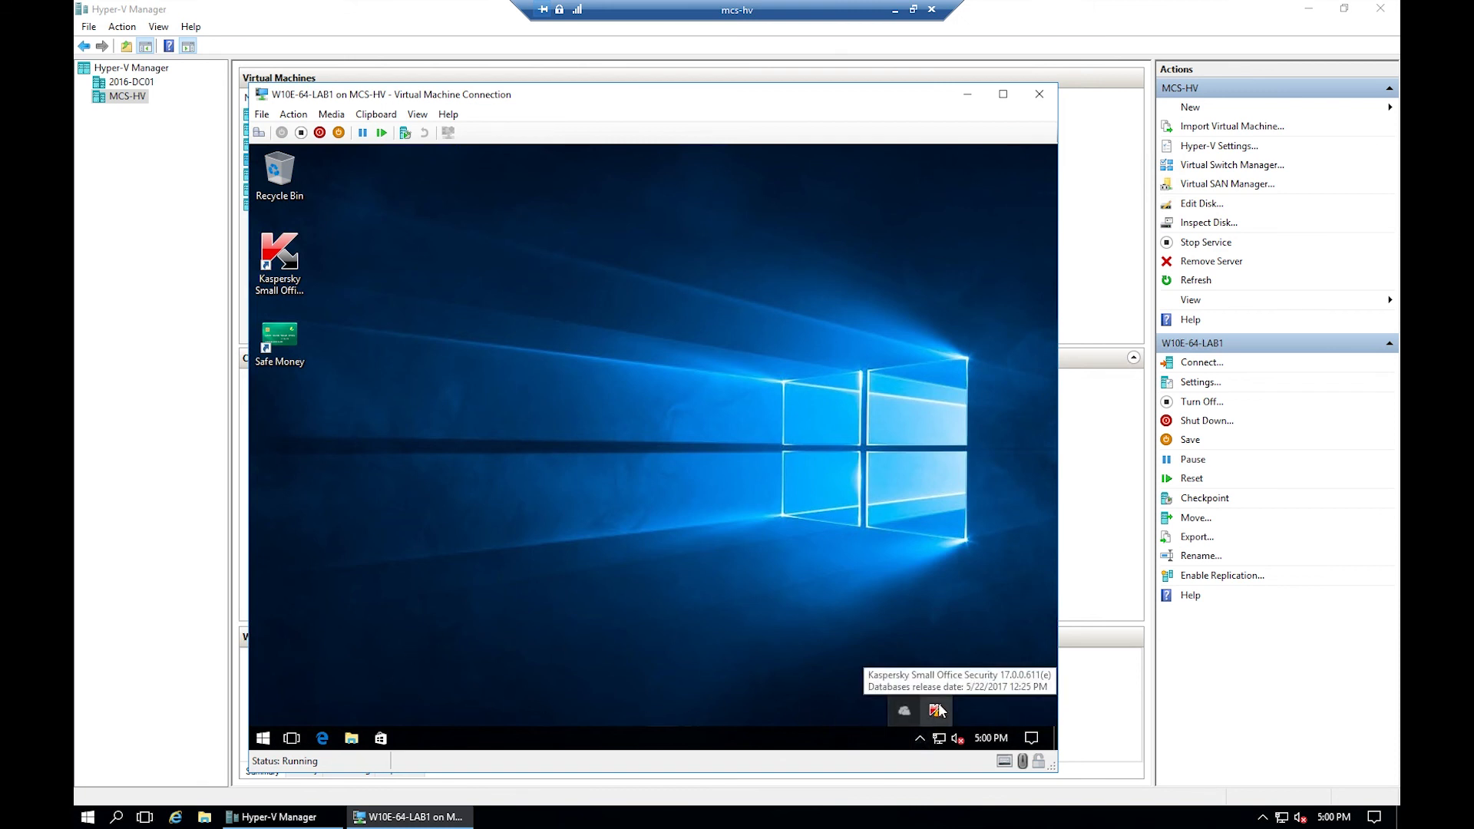
{"action": "left_click", "coordinate": [720, 465]}
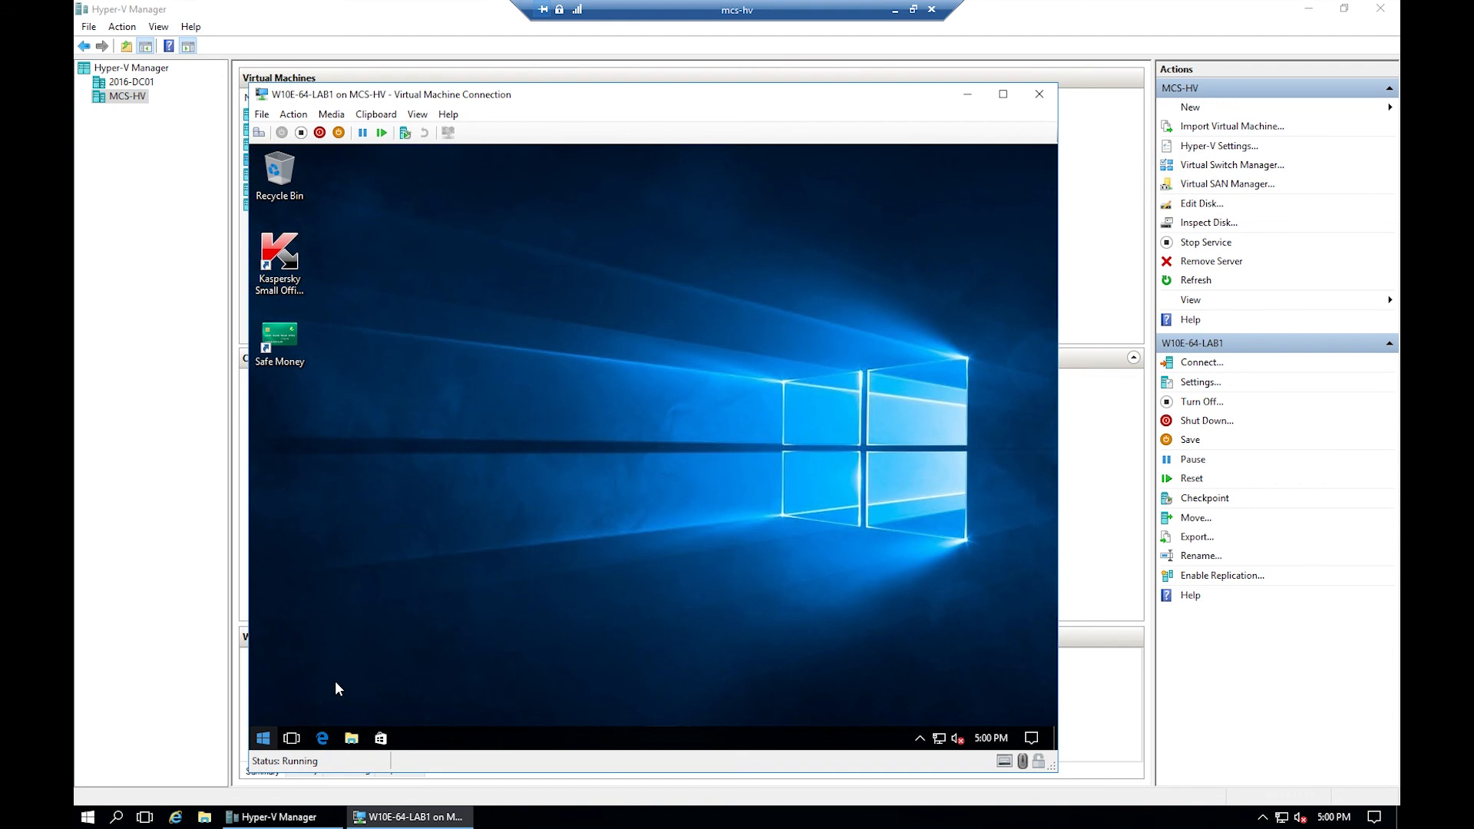
- Shut down the Windows 10 guest from its Start menu and close the W10E-64-LAB1 console
{"action": "key", "text": "super"}
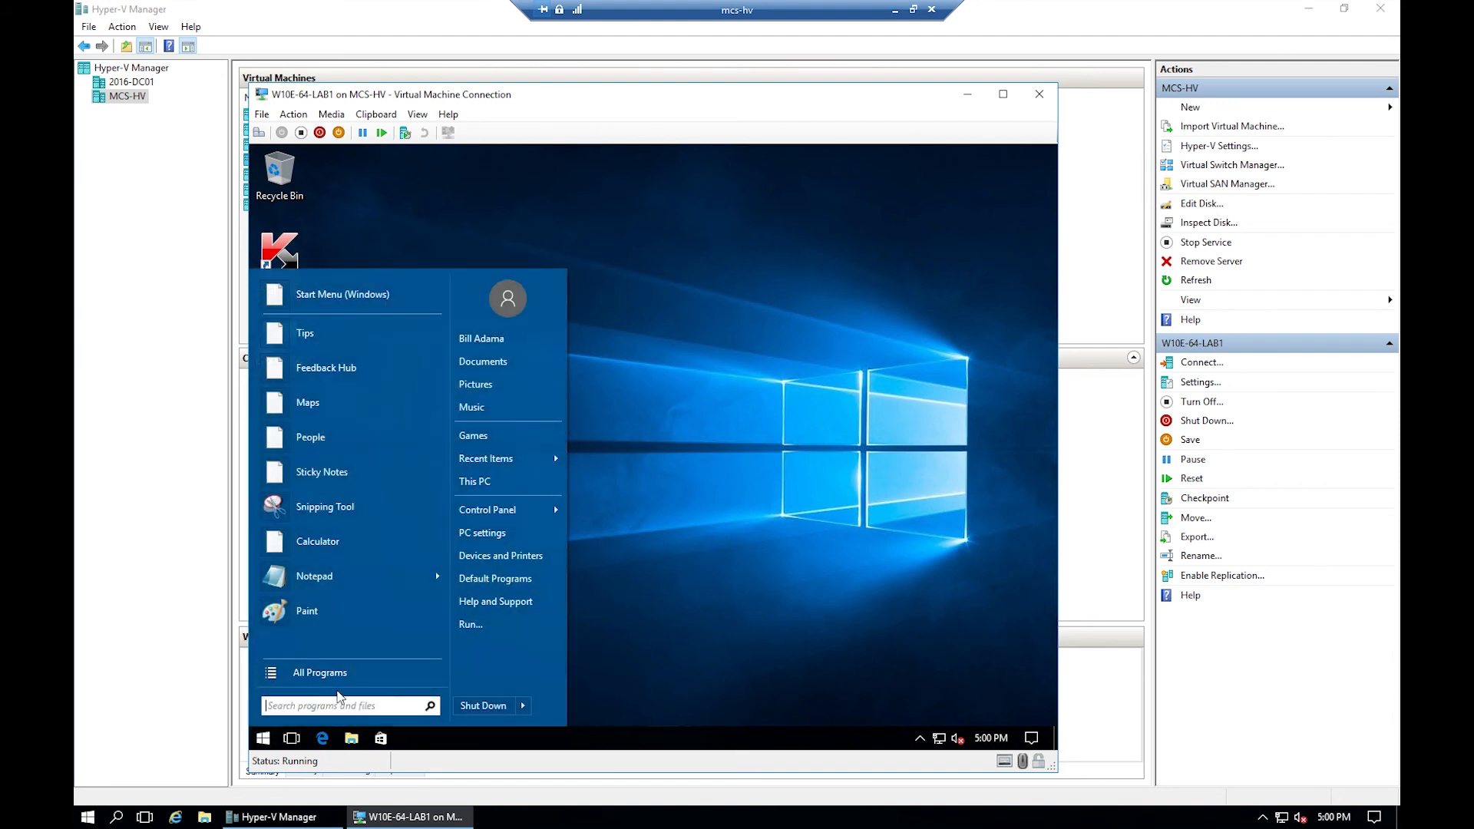
{"action": "left_click", "coordinate": [483, 706]}
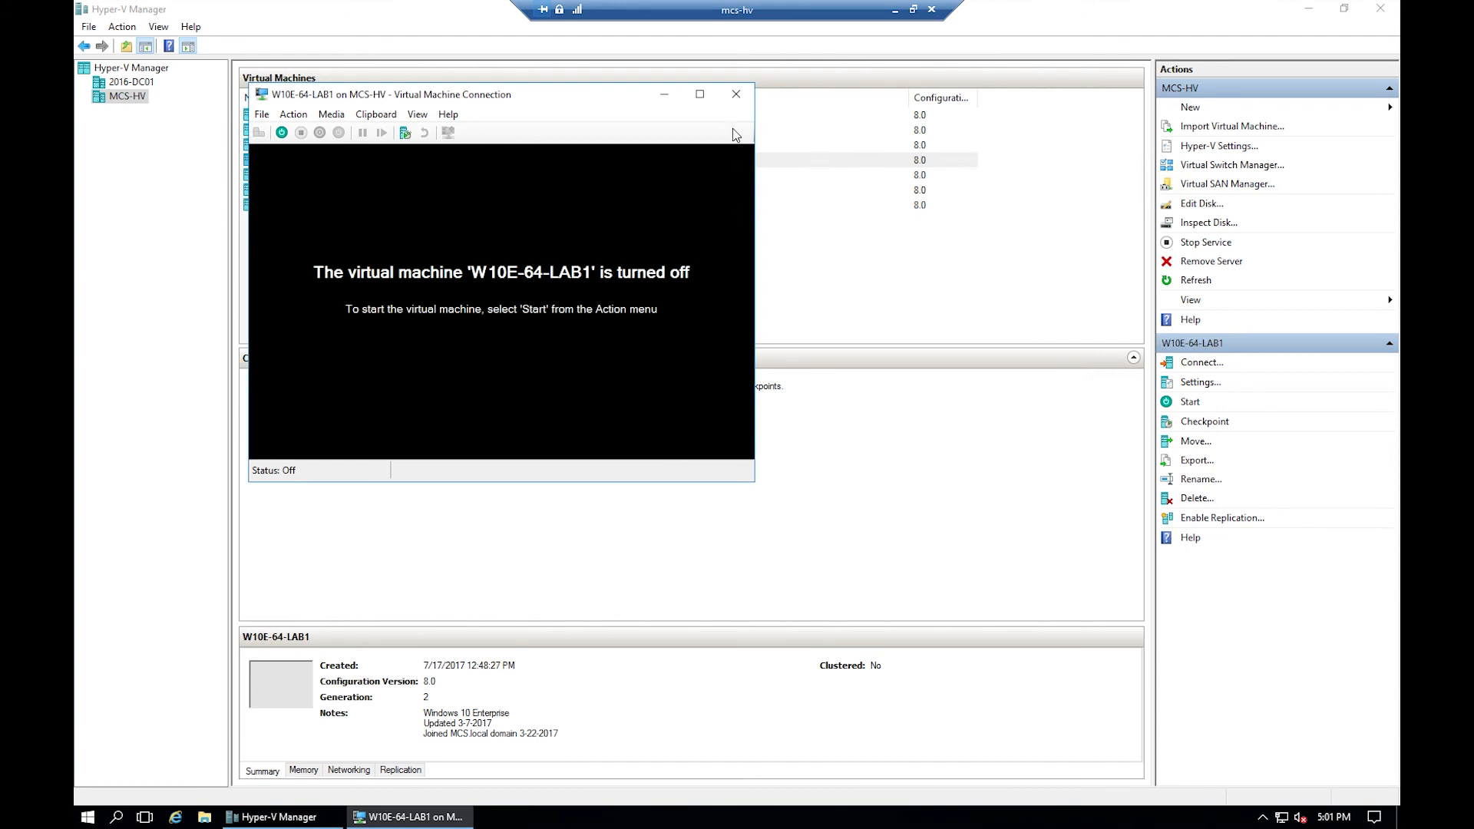
{"action": "left_click", "coordinate": [736, 93]}
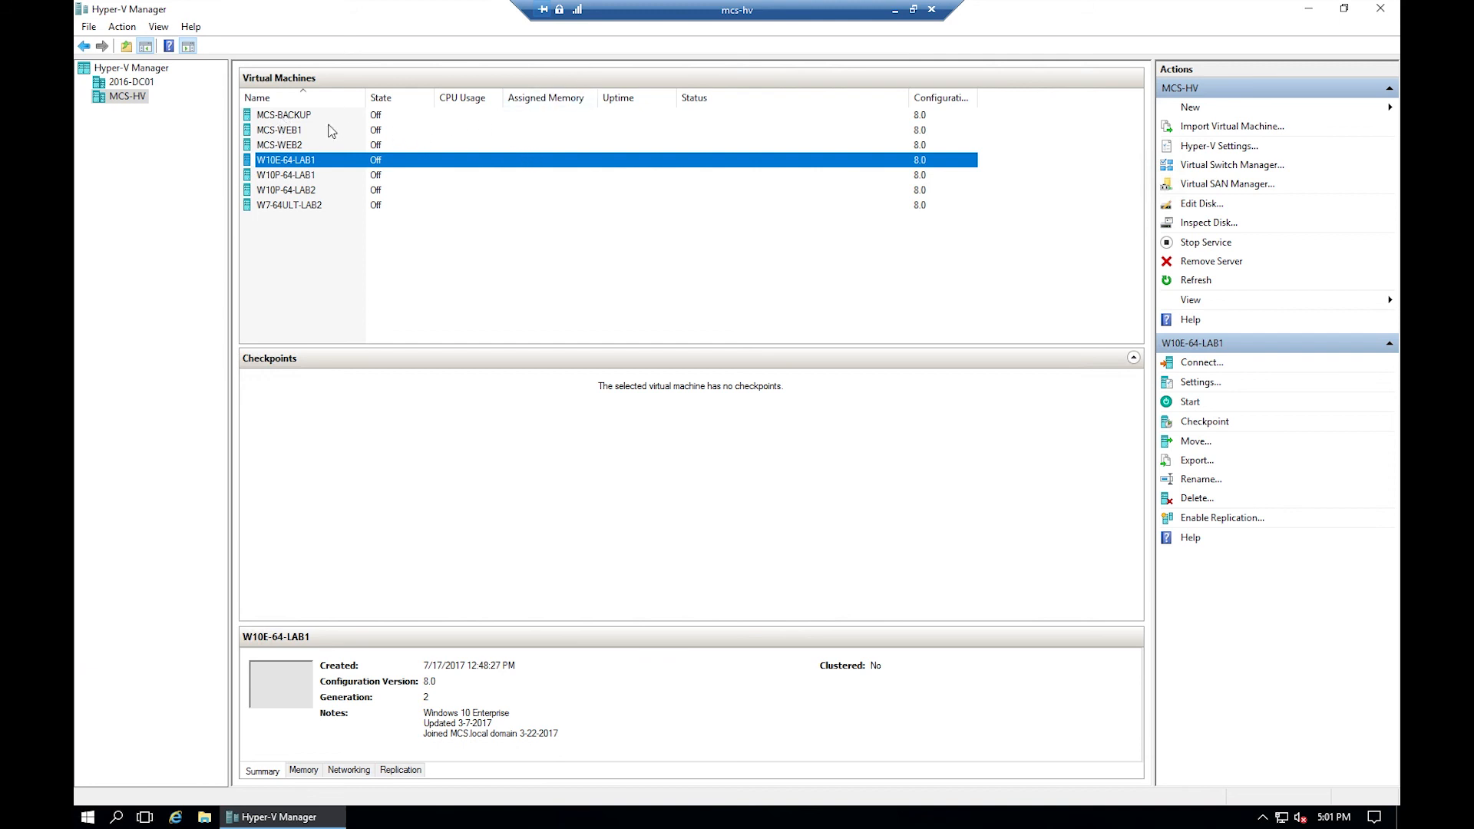
- On 2016-DC01, review InCred-PBX, Kerio Connect, Kerio Control and PBX In A Flash details, then bring up PBX In A Flash's actions
{"action": "left_click", "coordinate": [133, 82]}
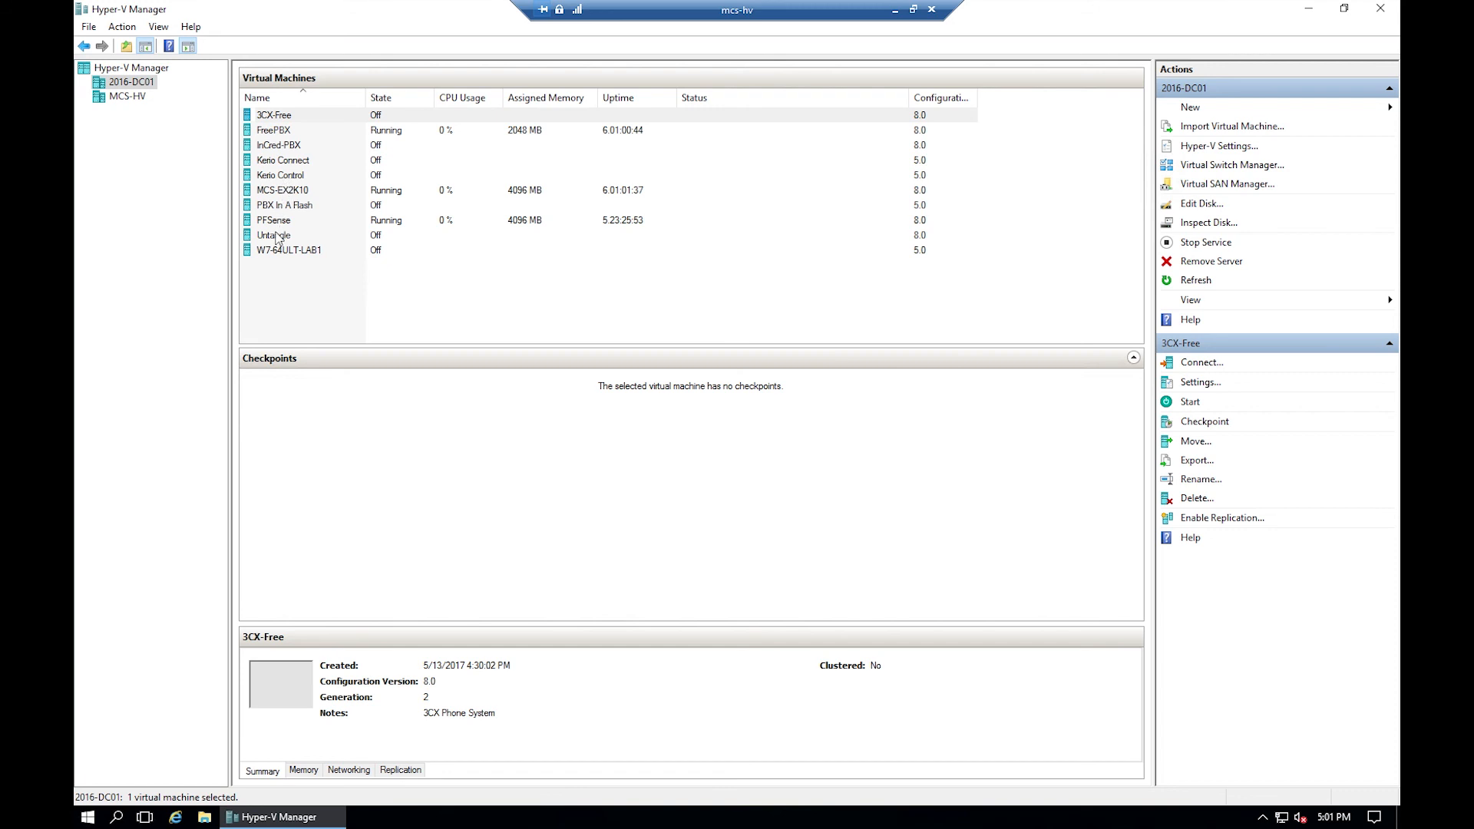
{"action": "left_click", "coordinate": [284, 149]}
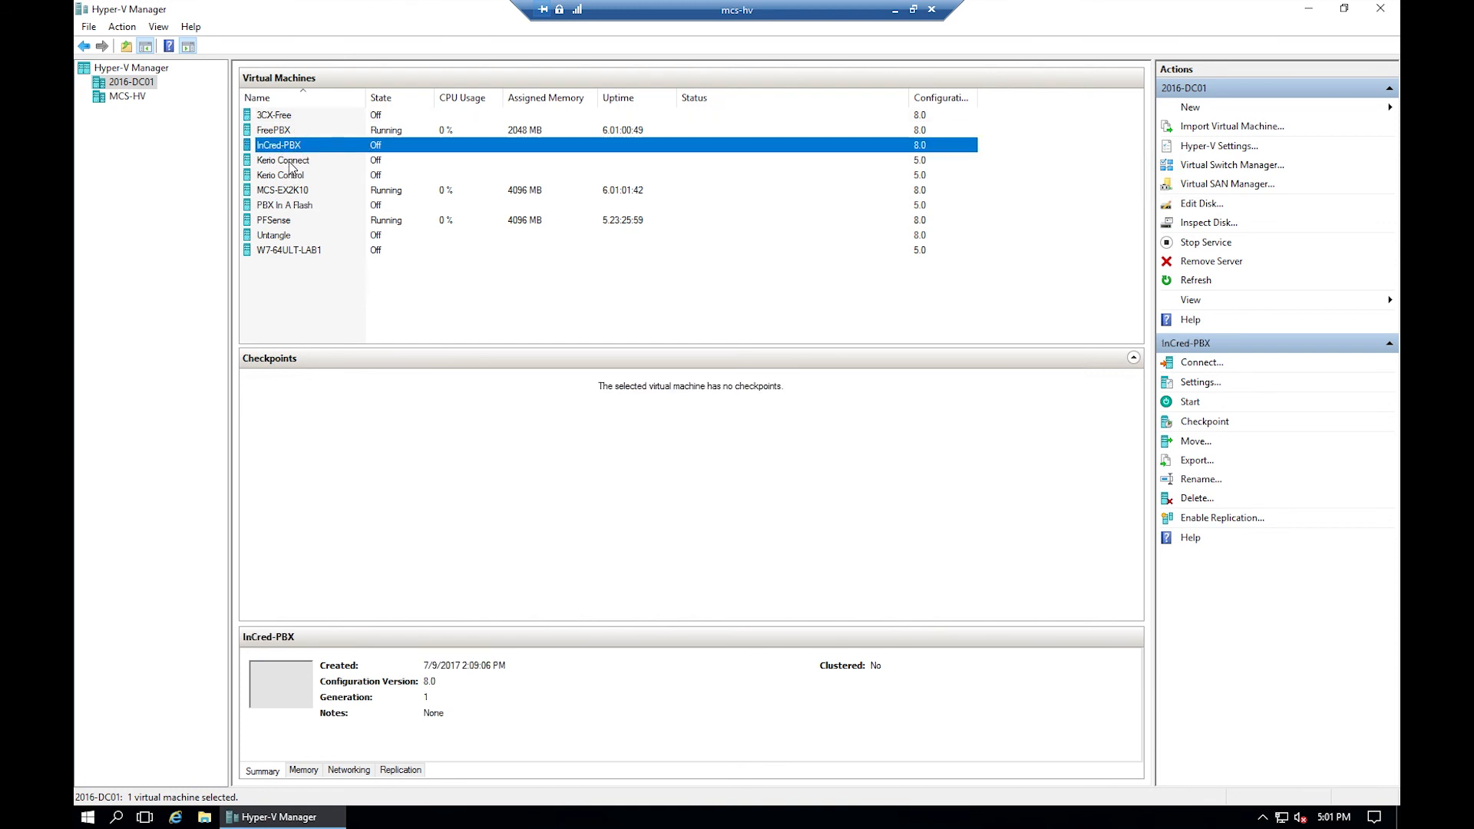
{"action": "left_click", "coordinate": [292, 165]}
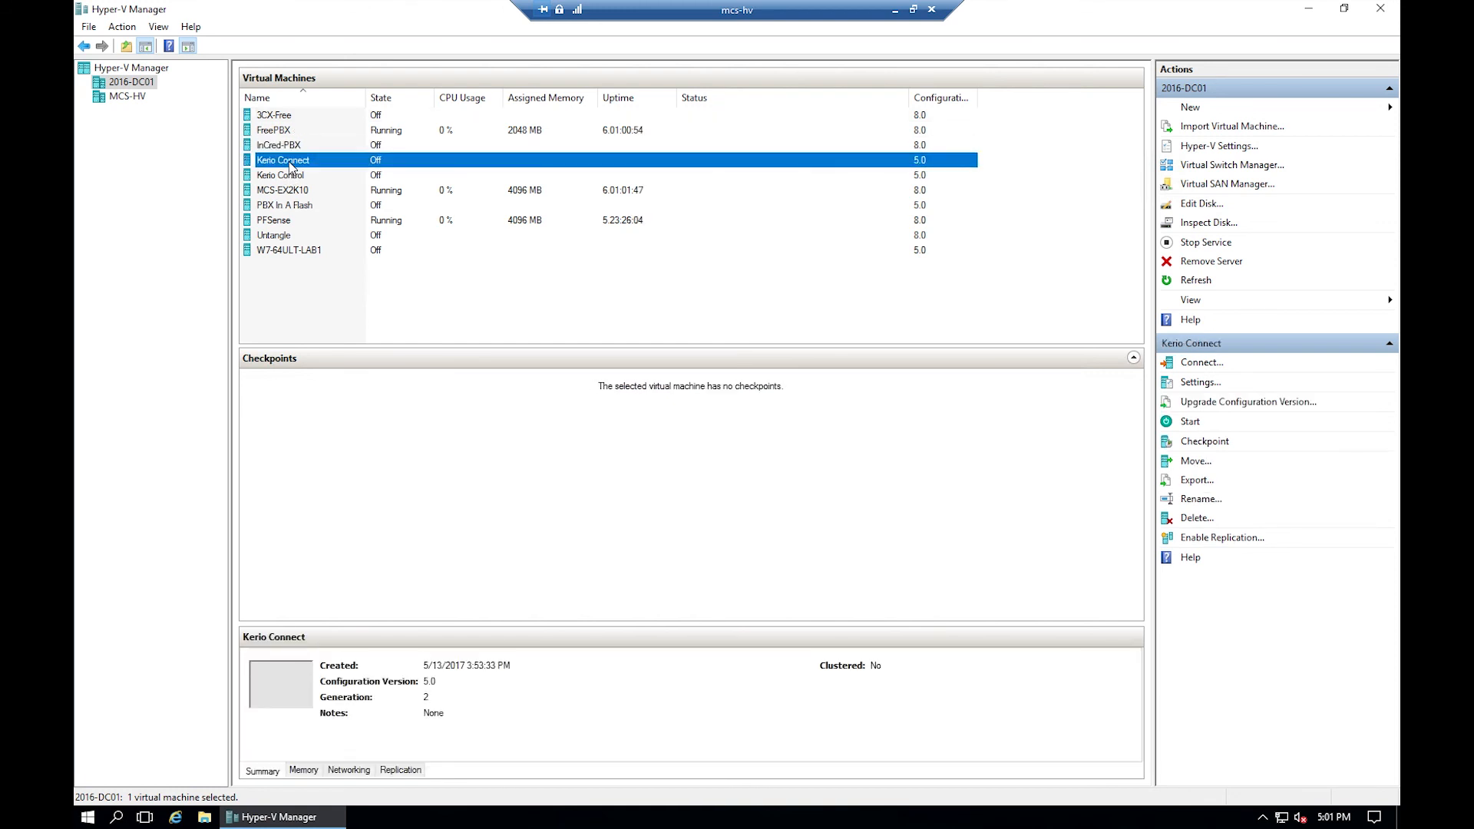
{"action": "left_click", "coordinate": [290, 178]}
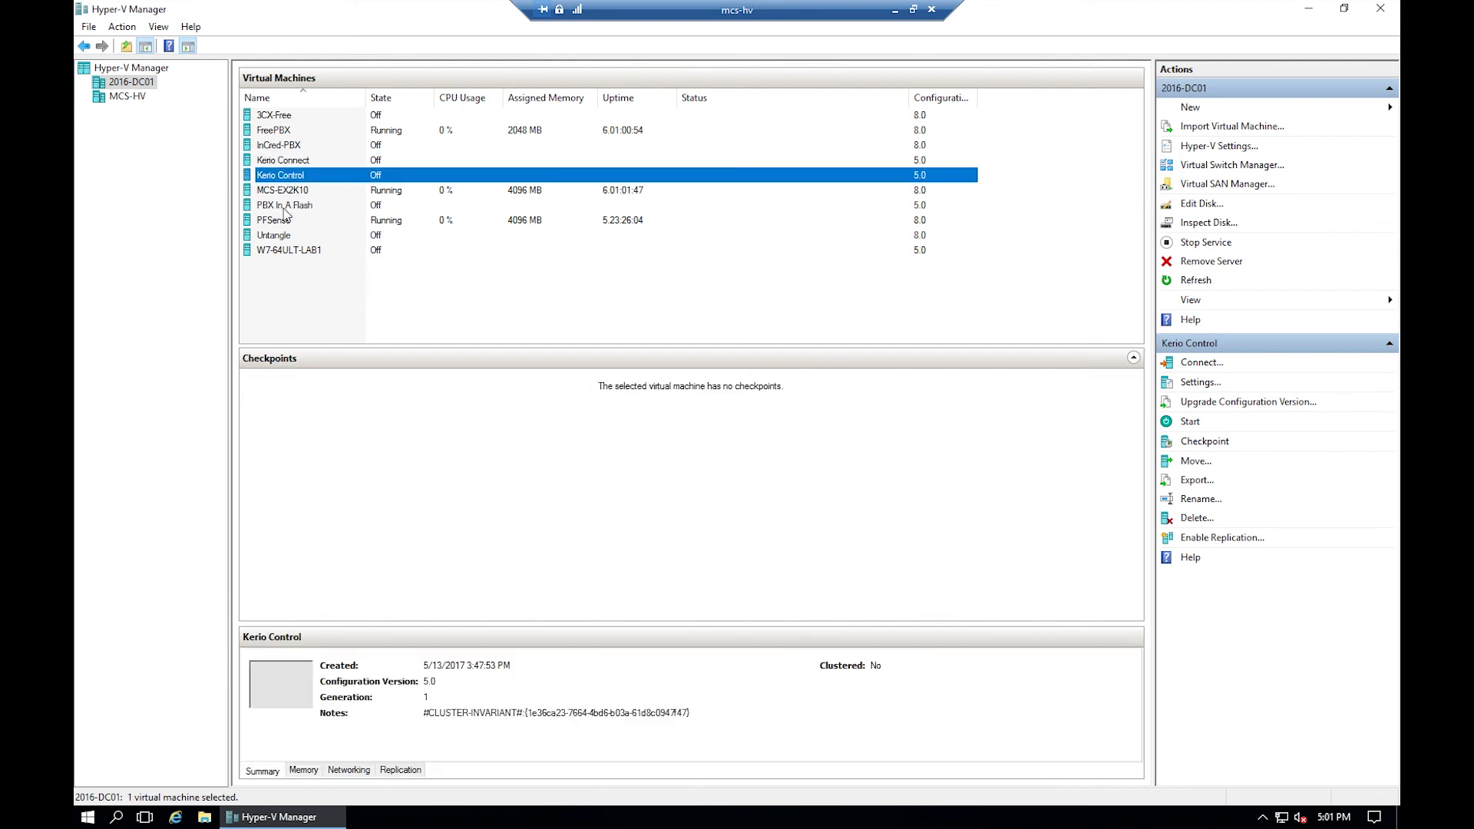
{"action": "left_click", "coordinate": [285, 207]}
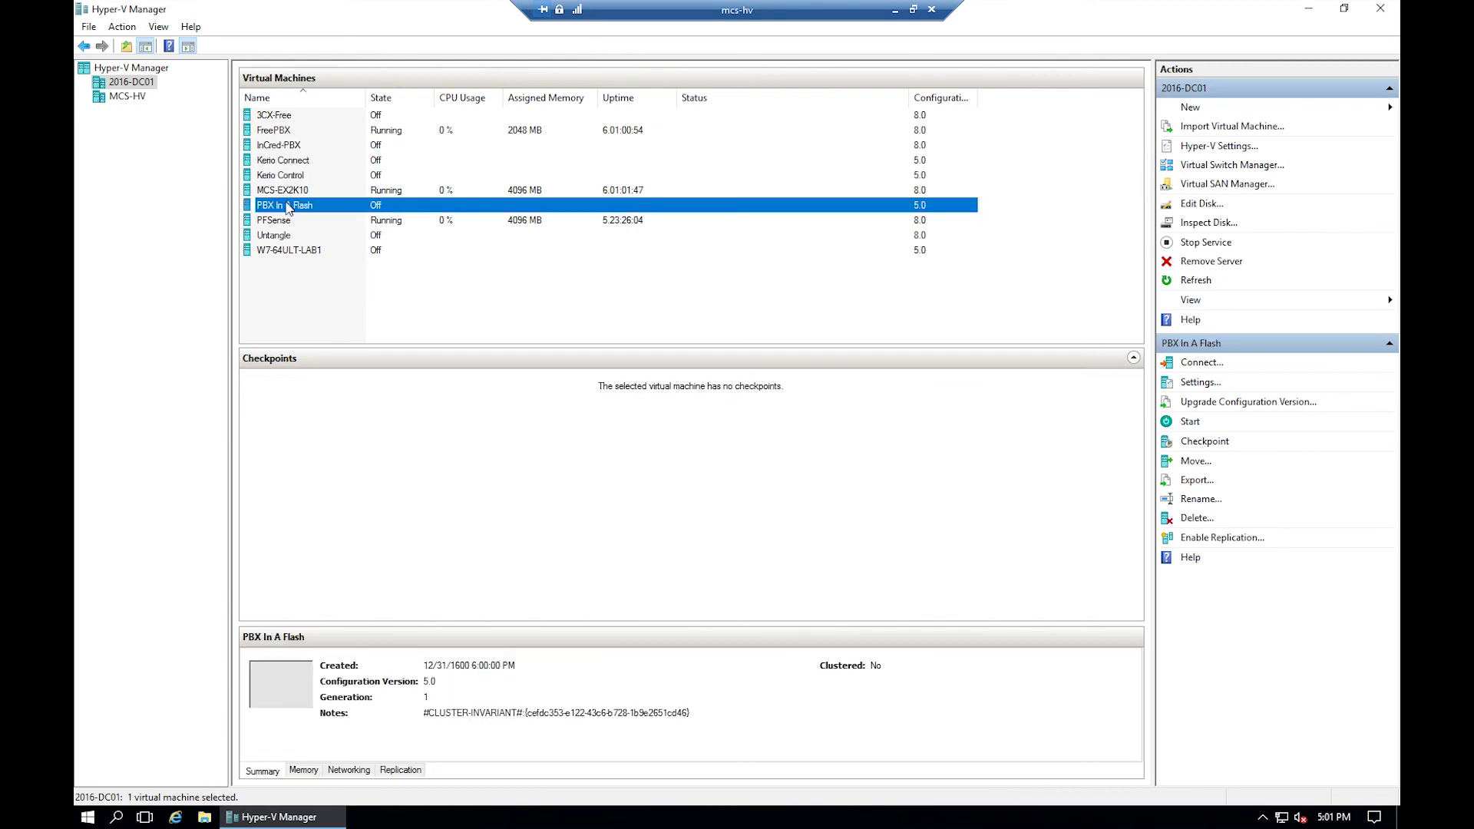
{"action": "right_click", "coordinate": [287, 205]}
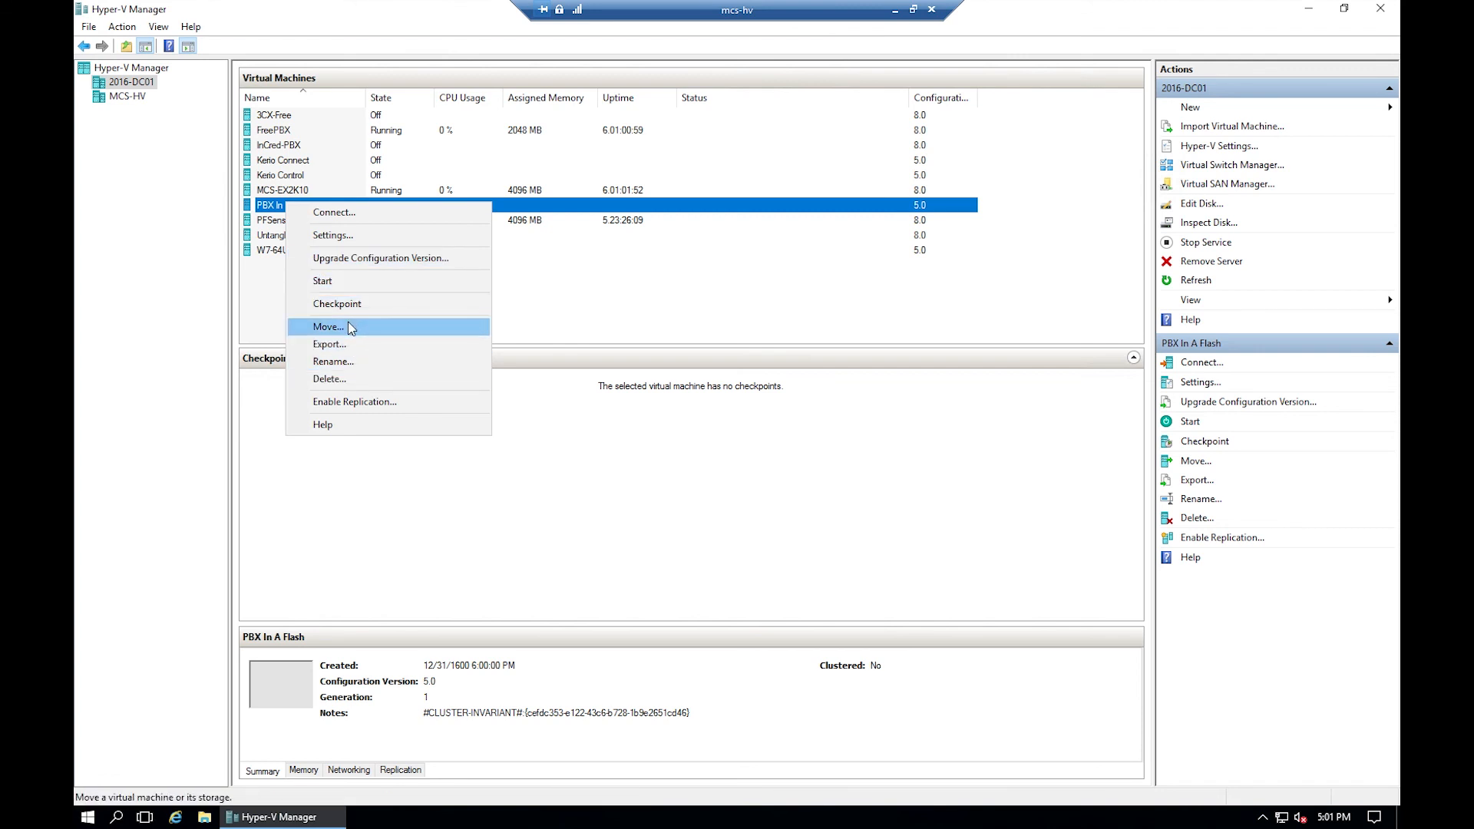
- Cancel the Move wizard for PBX In A Flash and switch back to MCS-HV's VM list
{"action": "left_click", "coordinate": [329, 327]}
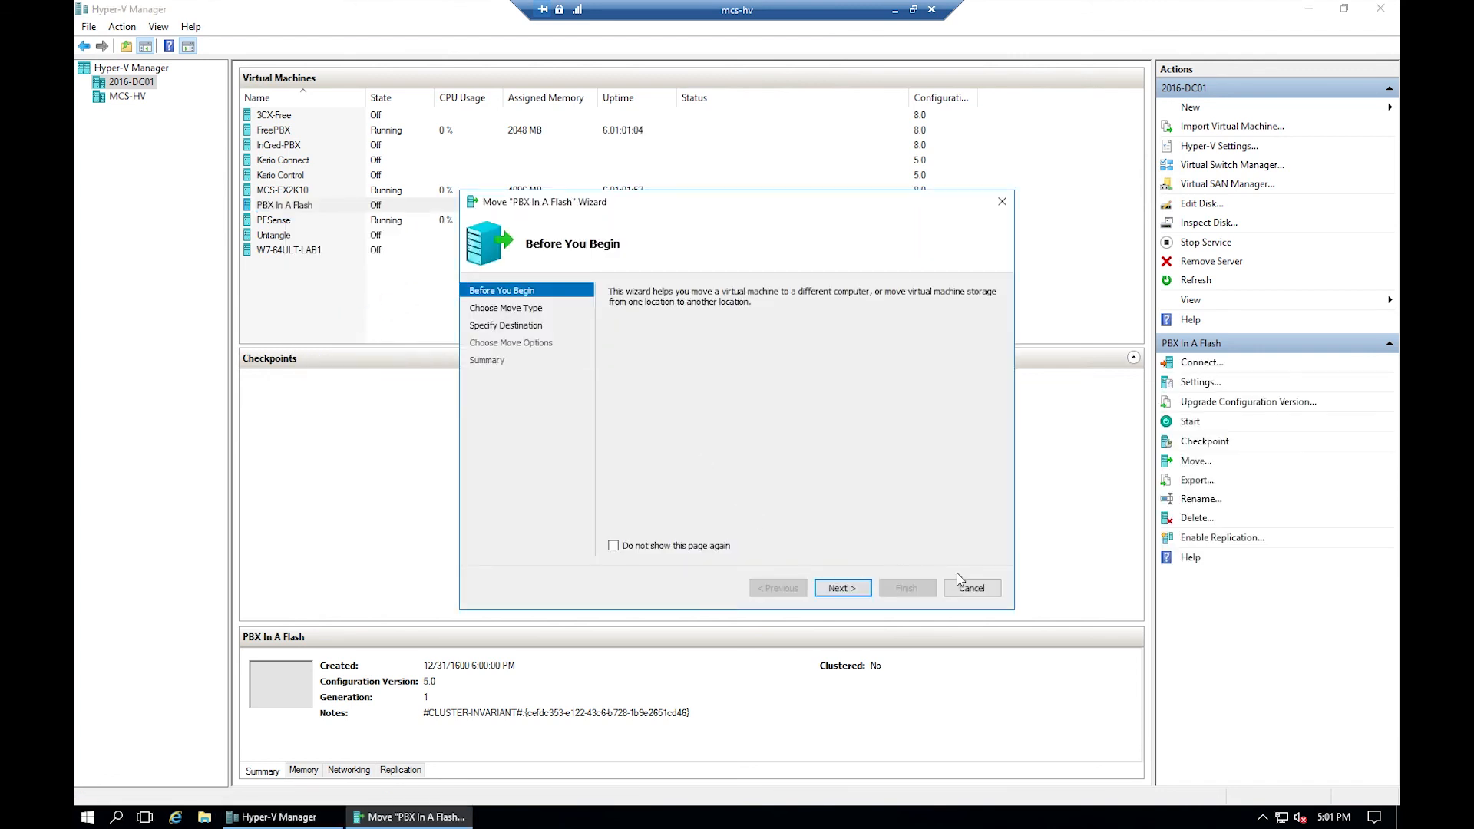
{"action": "left_click", "coordinate": [969, 588]}
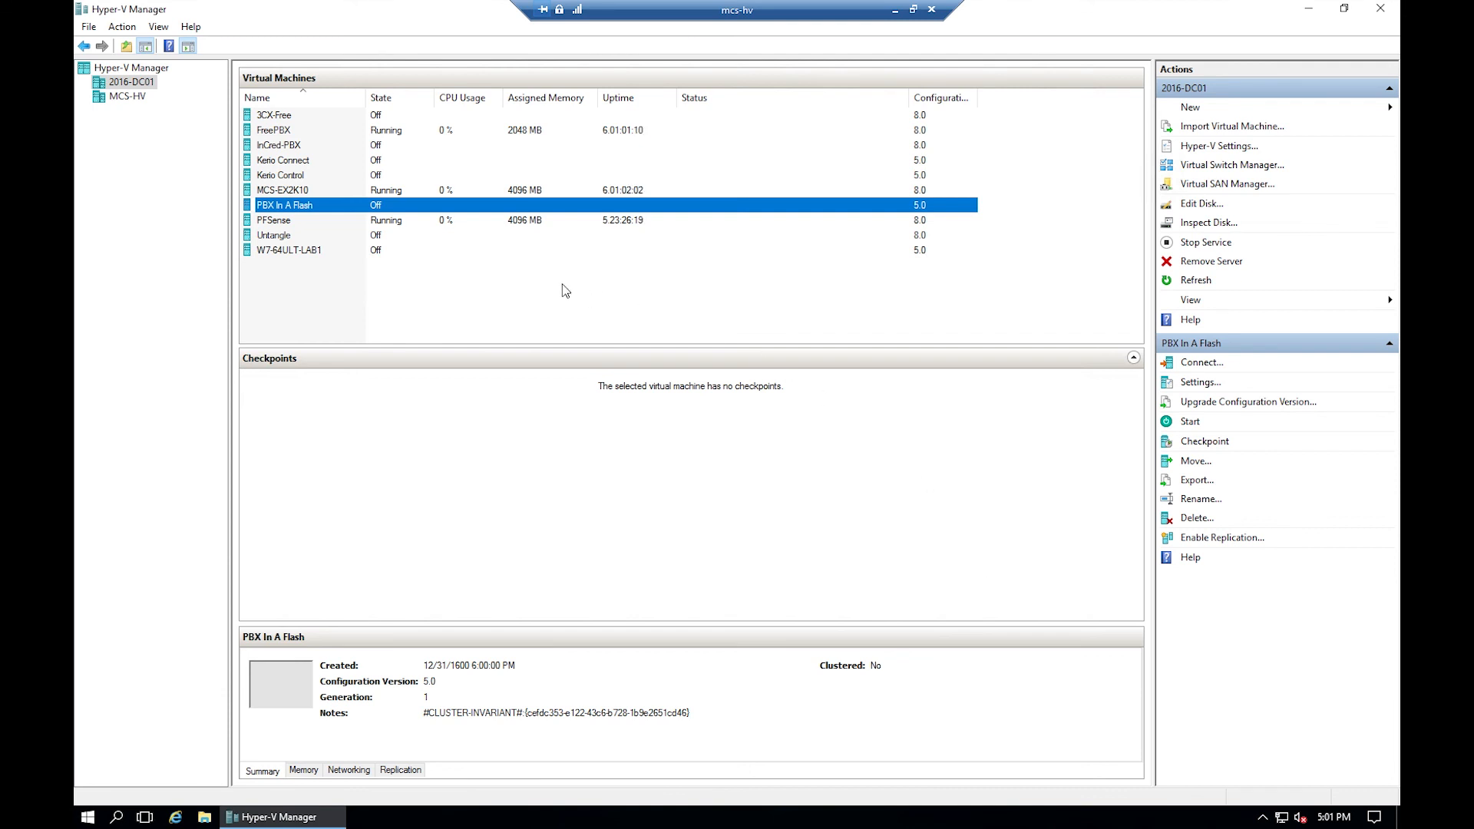
{"action": "left_click", "coordinate": [125, 97]}
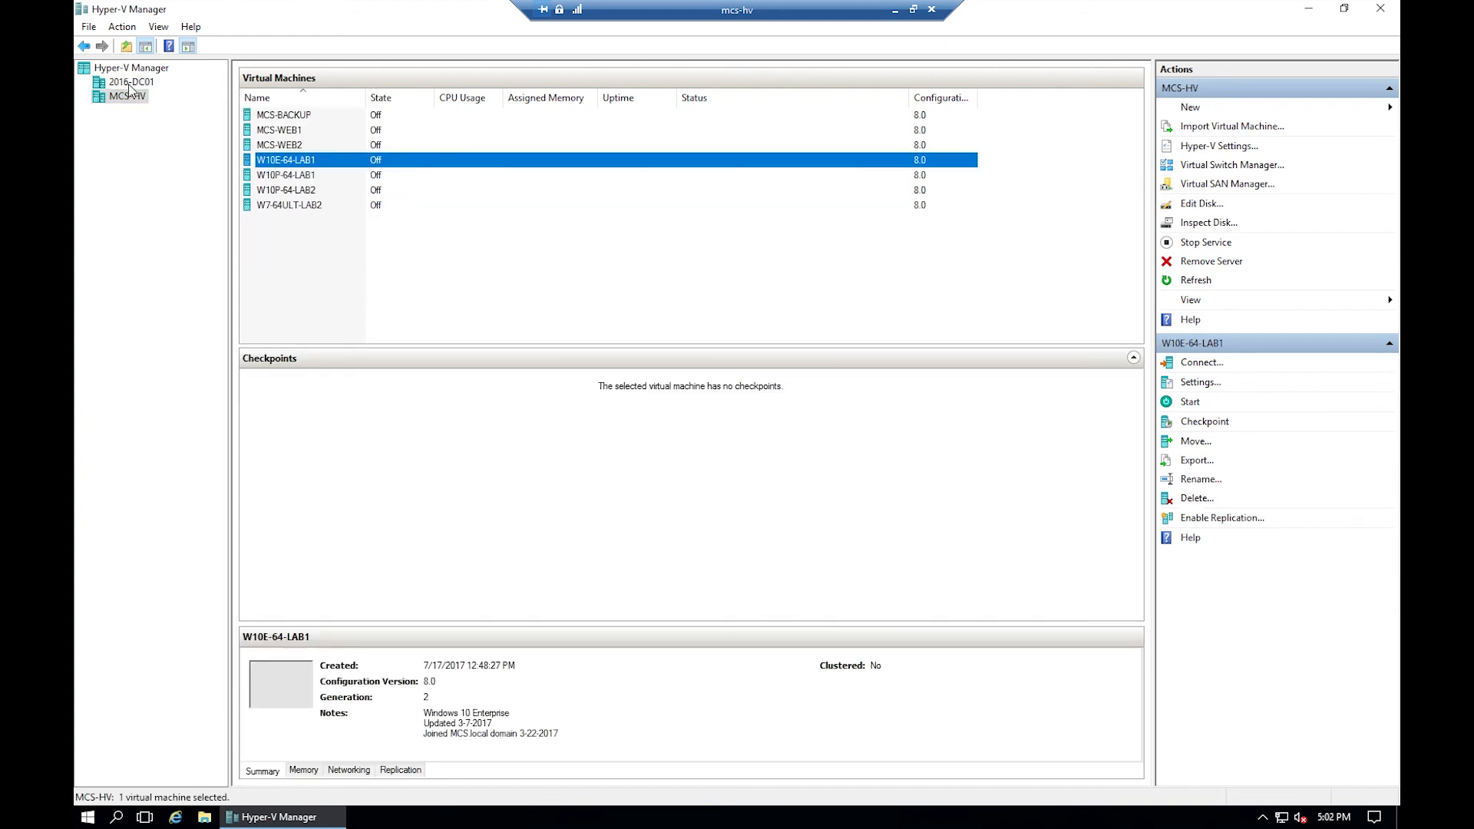